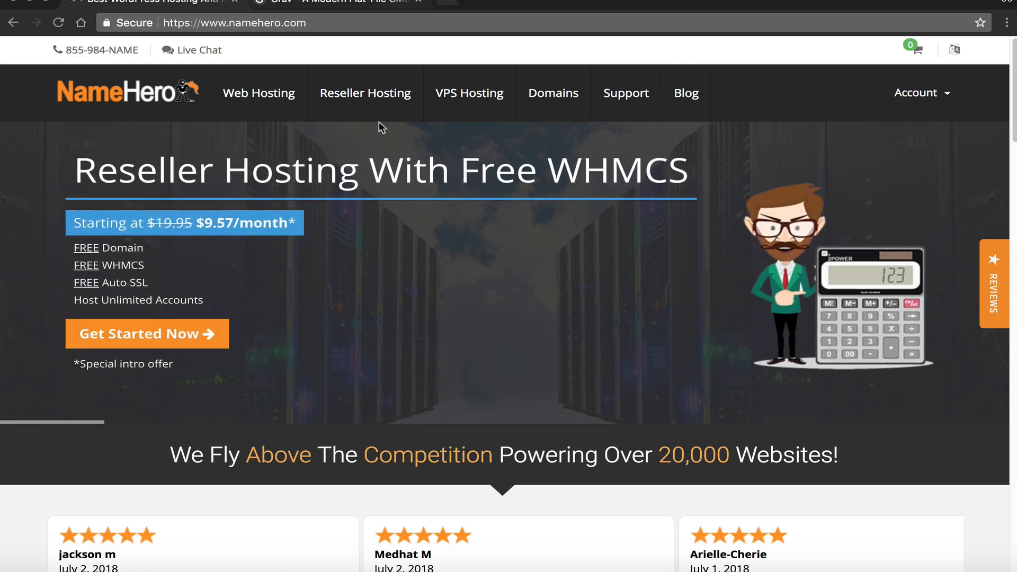
- Switch to the getgrav.org tab showing the Grav homepage with version 1.4.8
{"action": "left_click", "coordinate": [368, 4]}
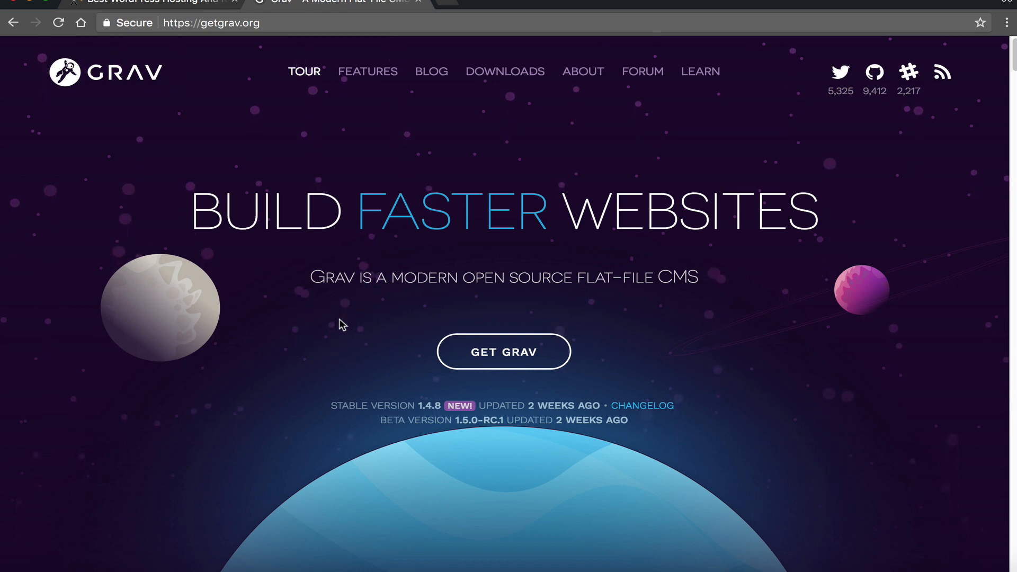
- Scroll past the award badges and feature tiles to the 'Super Easy to Use' admin section
{"action": "scroll", "coordinate": [313, 384], "scroll_direction": "down", "scroll_amount": 2}
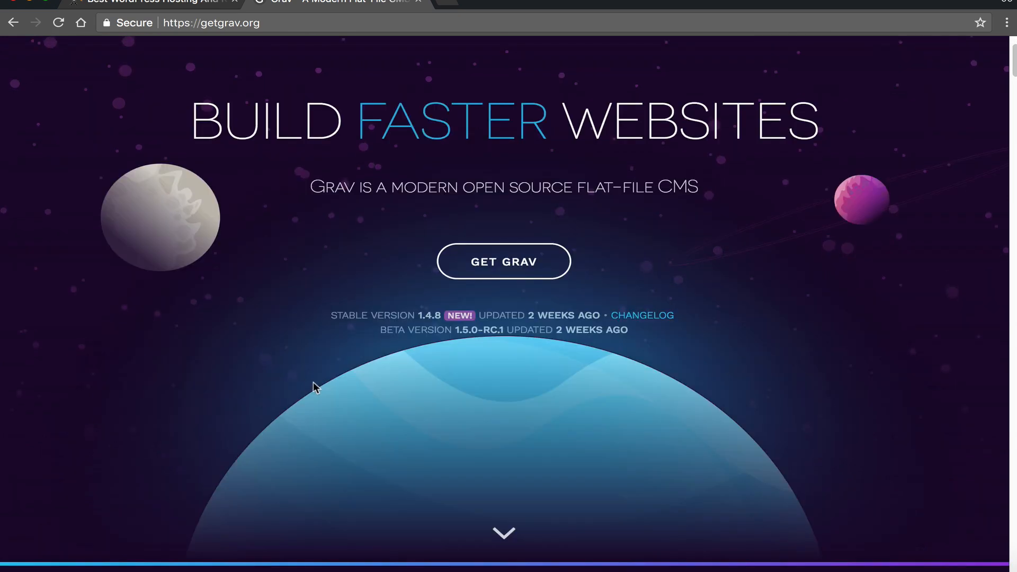
{"action": "scroll", "coordinate": [317, 382], "scroll_direction": "down", "scroll_amount": 2}
{"action": "scroll", "coordinate": [317, 382], "scroll_direction": "down", "scroll_amount": 6}
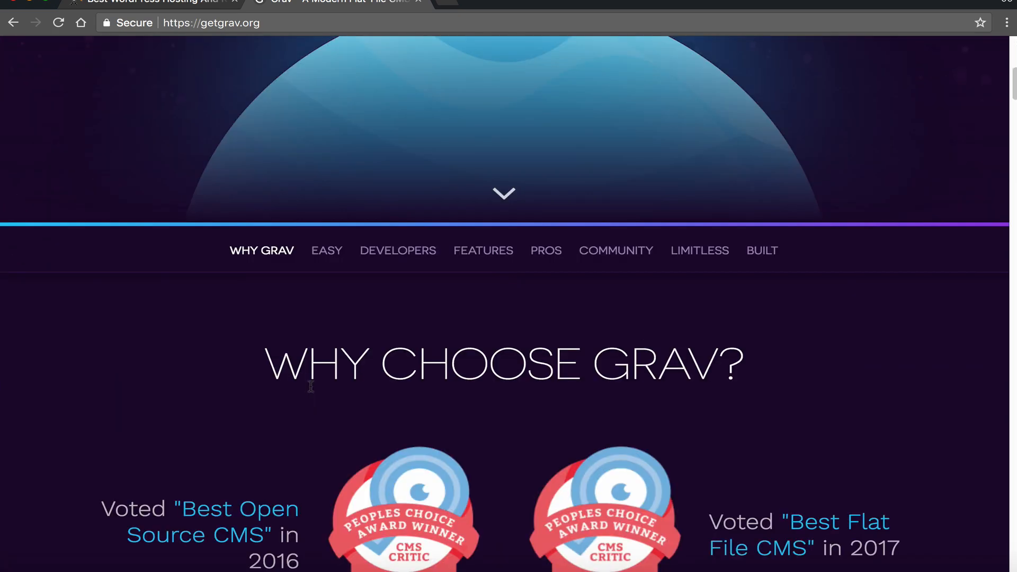
{"action": "scroll", "coordinate": [313, 393], "scroll_direction": "down", "scroll_amount": 6}
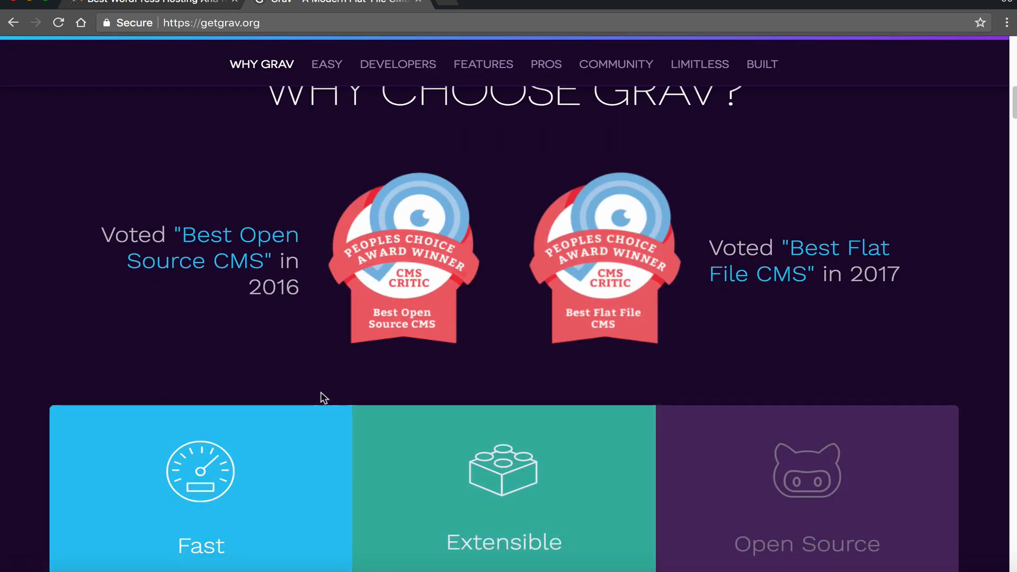
{"action": "scroll", "coordinate": [323, 395], "scroll_direction": "down", "scroll_amount": 4}
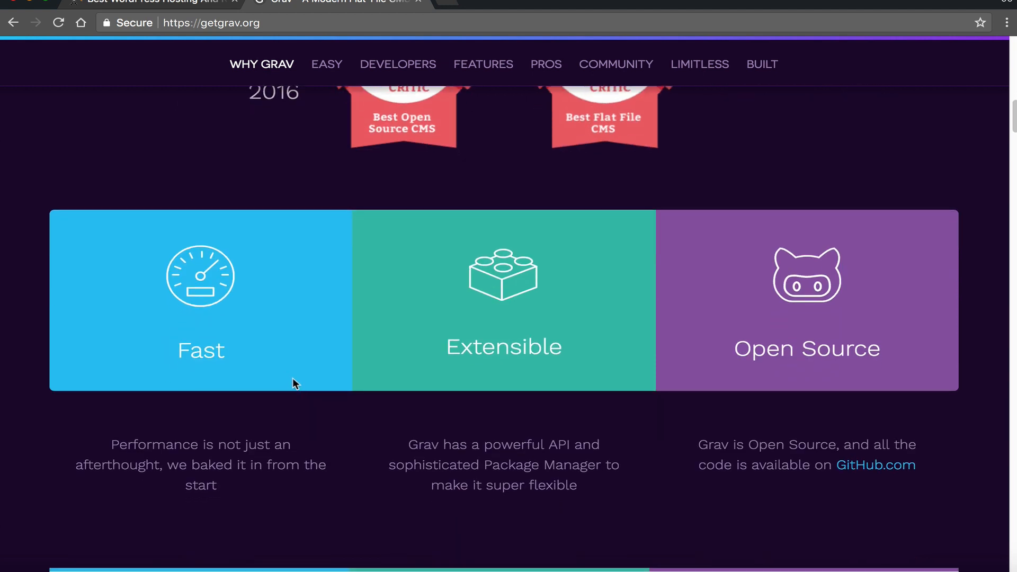
{"action": "scroll", "coordinate": [293, 379], "scroll_direction": "down", "scroll_amount": 2}
{"action": "scroll", "coordinate": [295, 403], "scroll_direction": "down", "scroll_amount": 2}
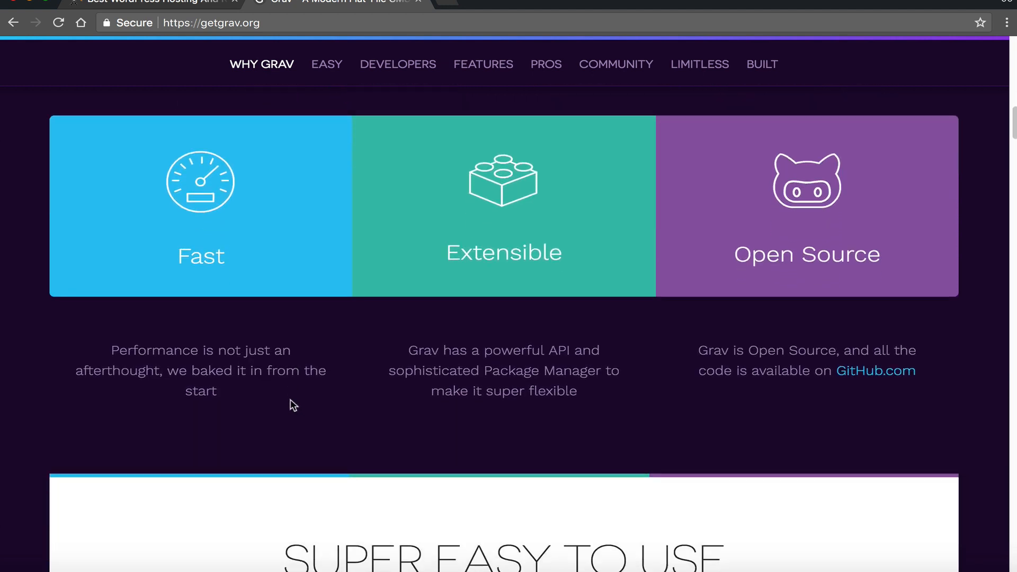
{"action": "scroll", "coordinate": [294, 396], "scroll_direction": "down", "scroll_amount": 1}
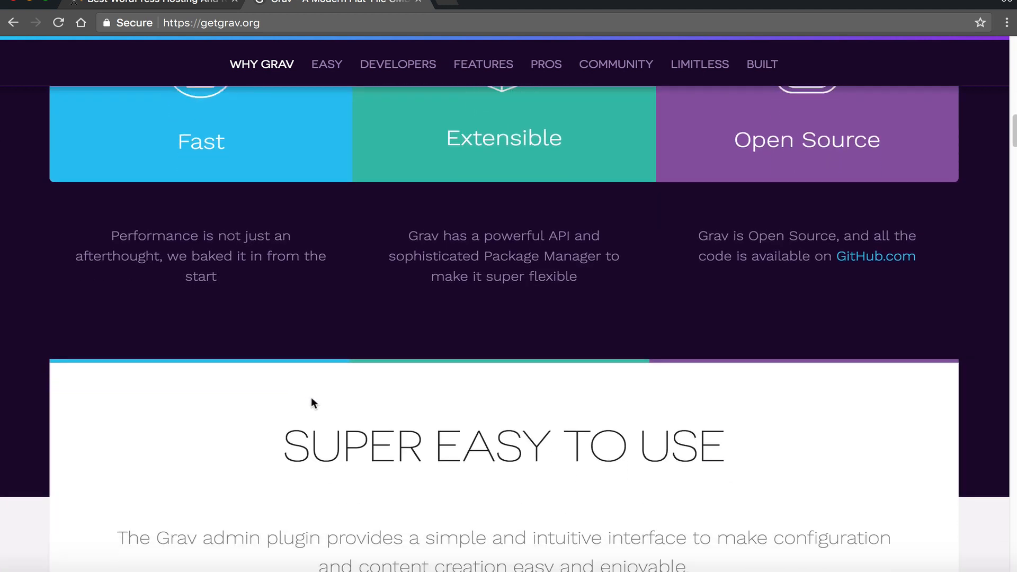
{"action": "scroll", "coordinate": [317, 395], "scroll_direction": "up", "scroll_amount": 2}
{"action": "scroll", "coordinate": [321, 395], "scroll_direction": "up", "scroll_amount": 2}
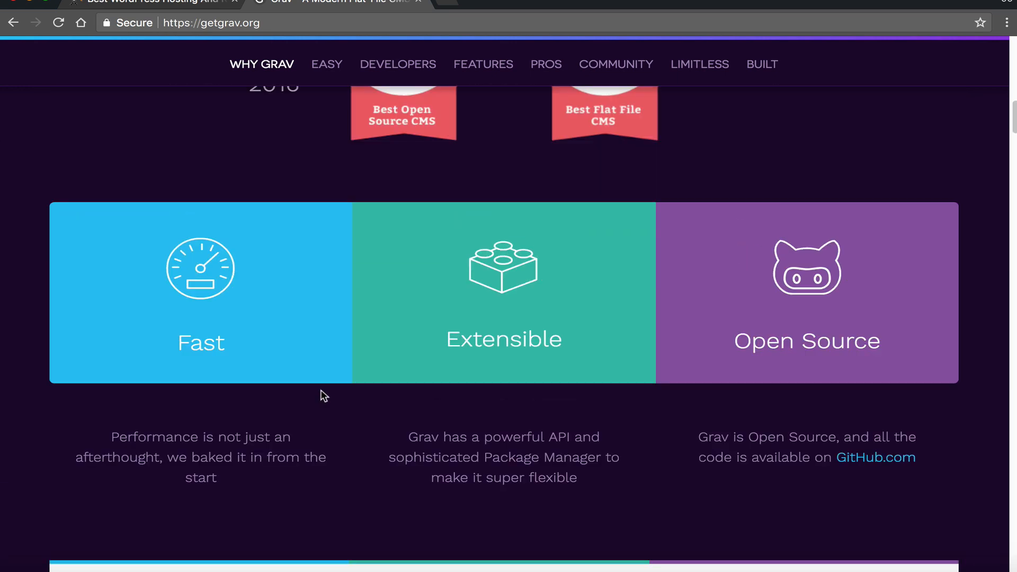
{"action": "scroll", "coordinate": [332, 389], "scroll_direction": "up", "scroll_amount": 3}
{"action": "scroll", "coordinate": [333, 390], "scroll_direction": "up", "scroll_amount": 2}
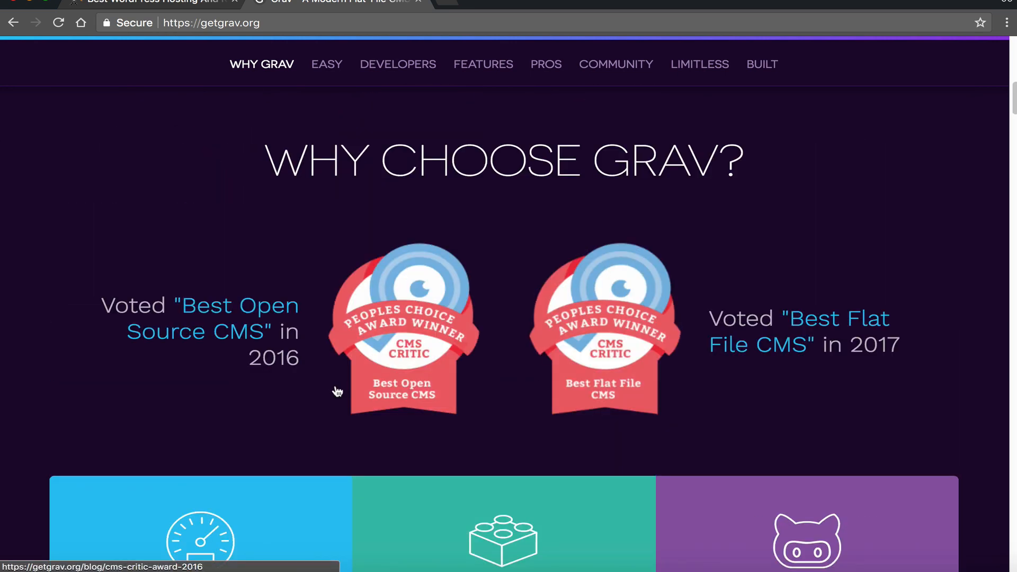
{"action": "scroll", "coordinate": [352, 377], "scroll_direction": "down", "scroll_amount": 5}
{"action": "scroll", "coordinate": [374, 377], "scroll_direction": "up", "scroll_amount": 4}
{"action": "scroll", "coordinate": [378, 380], "scroll_direction": "up", "scroll_amount": 10}
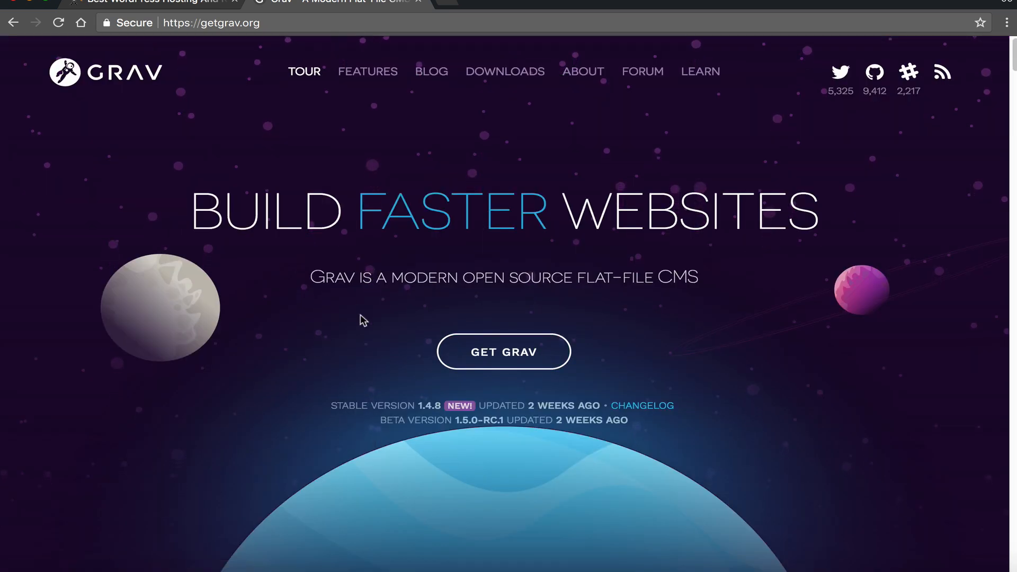
{"action": "scroll", "coordinate": [554, 352], "scroll_direction": "down", "scroll_amount": 10}
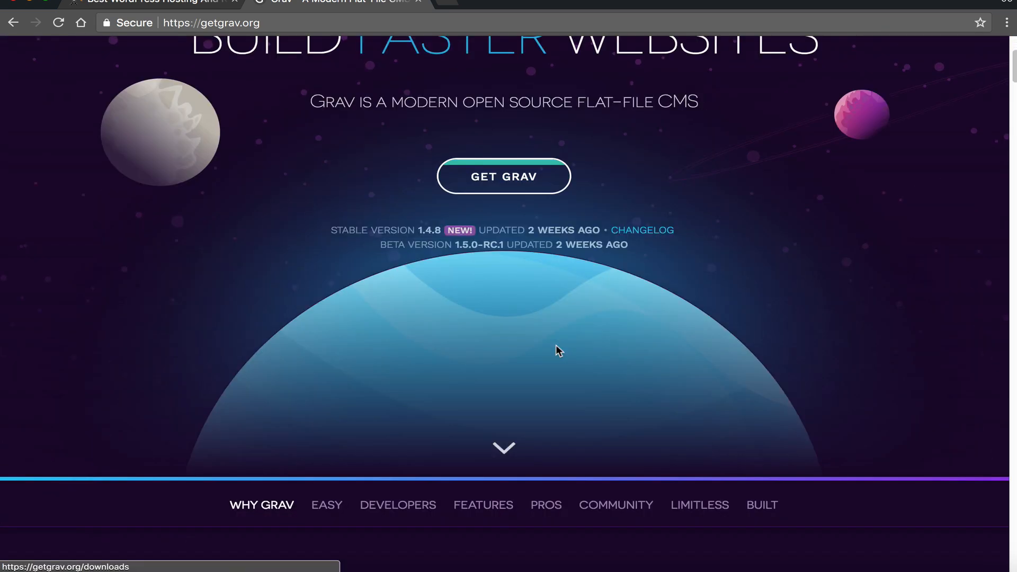
{"action": "scroll", "coordinate": [535, 344], "scroll_direction": "down", "scroll_amount": 1}
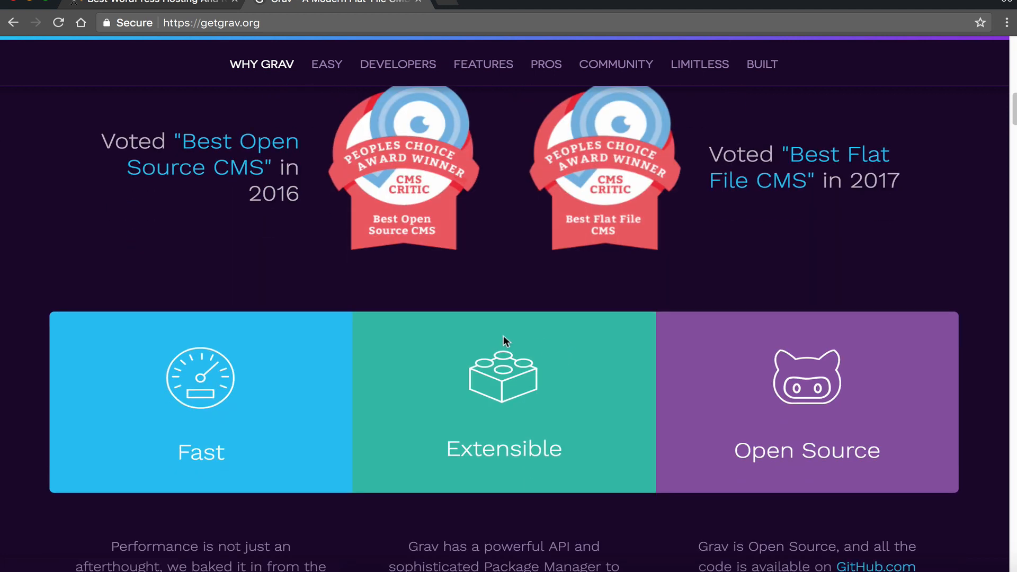
{"action": "scroll", "coordinate": [224, 440], "scroll_direction": "down", "scroll_amount": 3}
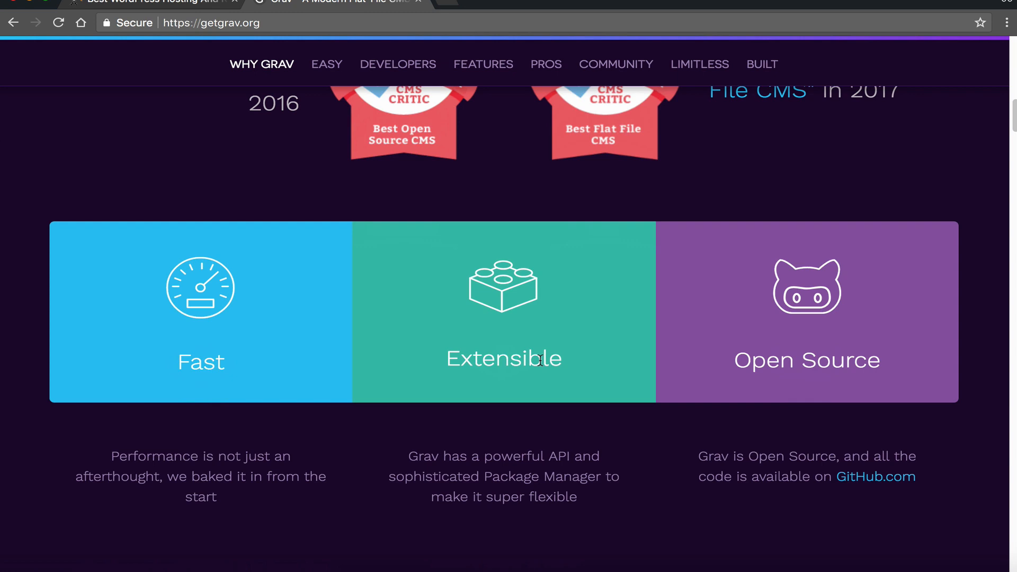
{"action": "scroll", "coordinate": [761, 326], "scroll_direction": "down", "scroll_amount": 10}
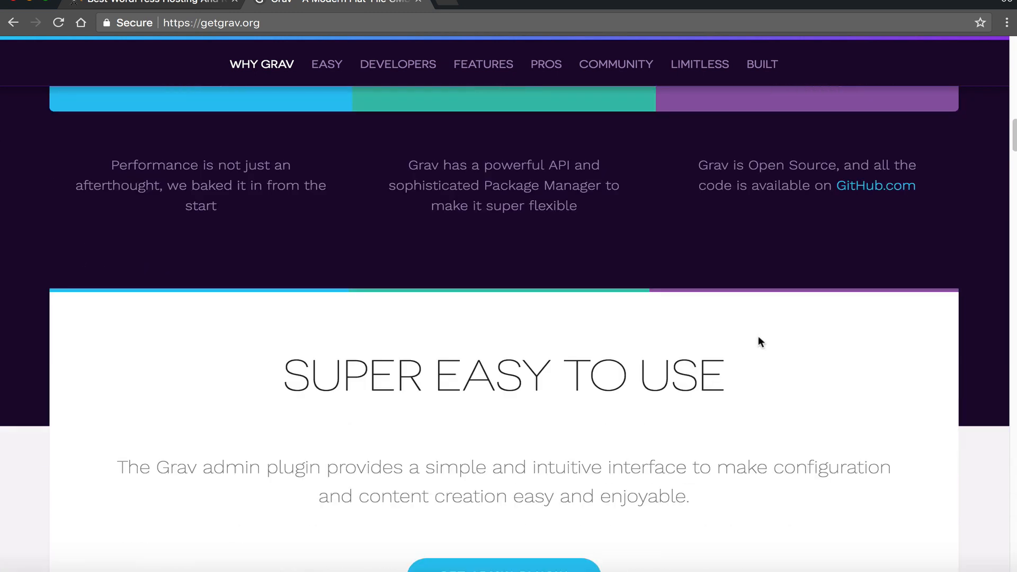
{"action": "scroll", "coordinate": [761, 326], "scroll_direction": "down", "scroll_amount": 1}
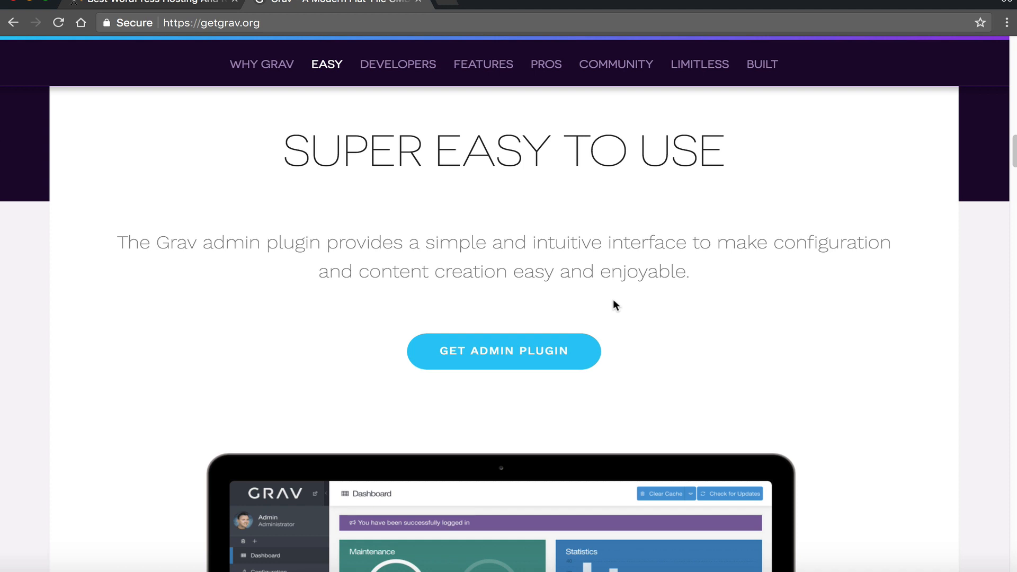
- Page through the admin screenshot carousel and settle on the markdown editor slide
{"action": "scroll", "coordinate": [486, 300], "scroll_direction": "down", "scroll_amount": 5}
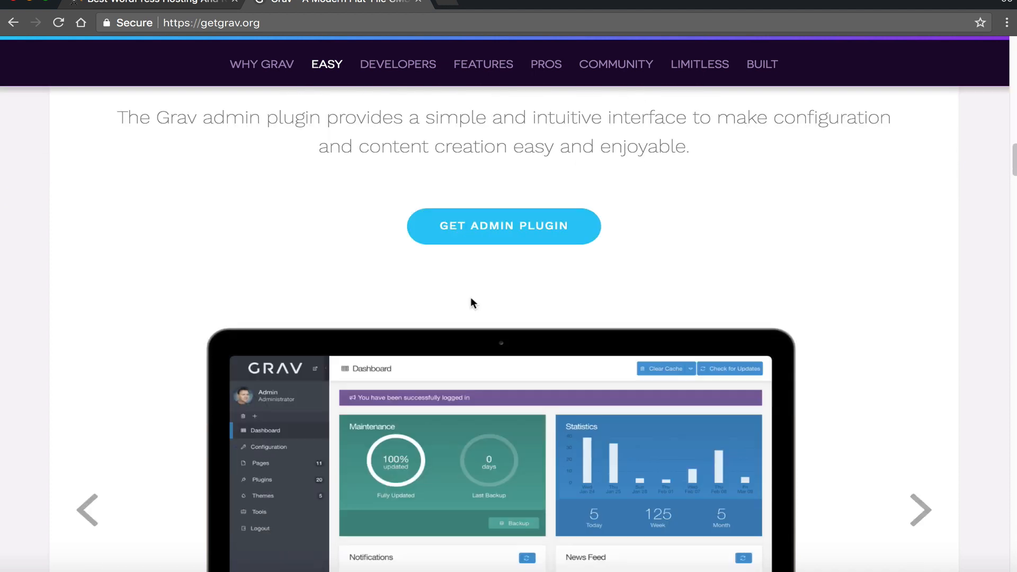
{"action": "scroll", "coordinate": [484, 290], "scroll_direction": "up", "scroll_amount": 1}
{"action": "scroll", "coordinate": [515, 296], "scroll_direction": "down", "scroll_amount": 2}
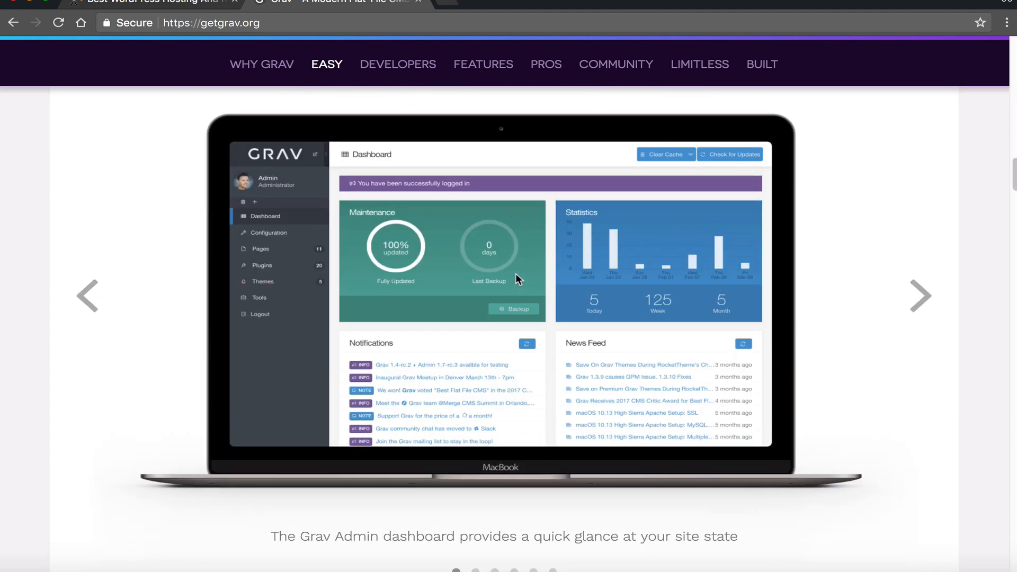
{"action": "scroll", "coordinate": [517, 276], "scroll_direction": "up", "scroll_amount": 1}
{"action": "scroll", "coordinate": [483, 322], "scroll_direction": "down", "scroll_amount": 1}
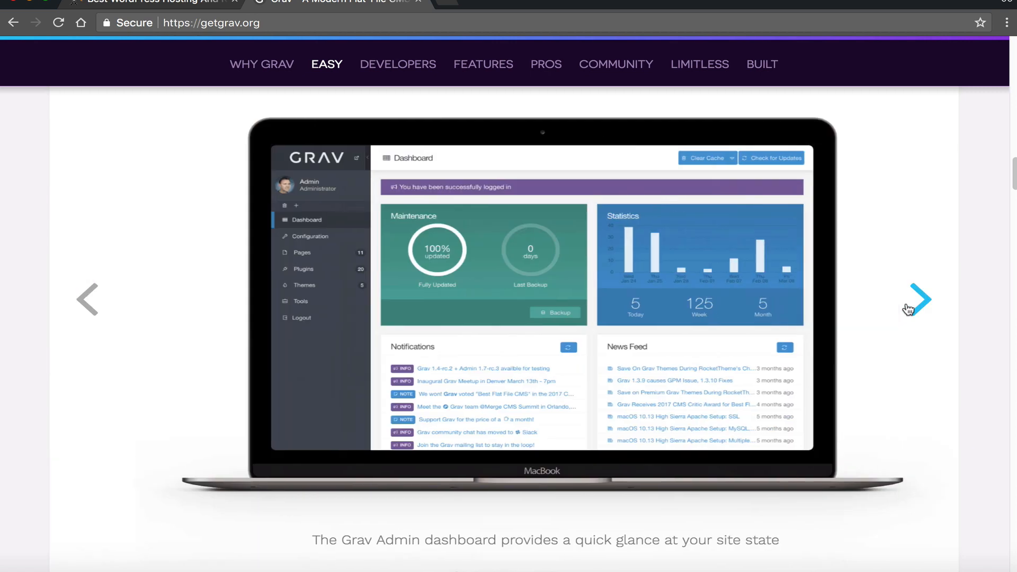
{"action": "left_click", "coordinate": [912, 305]}
{"action": "left_click", "coordinate": [915, 289]}
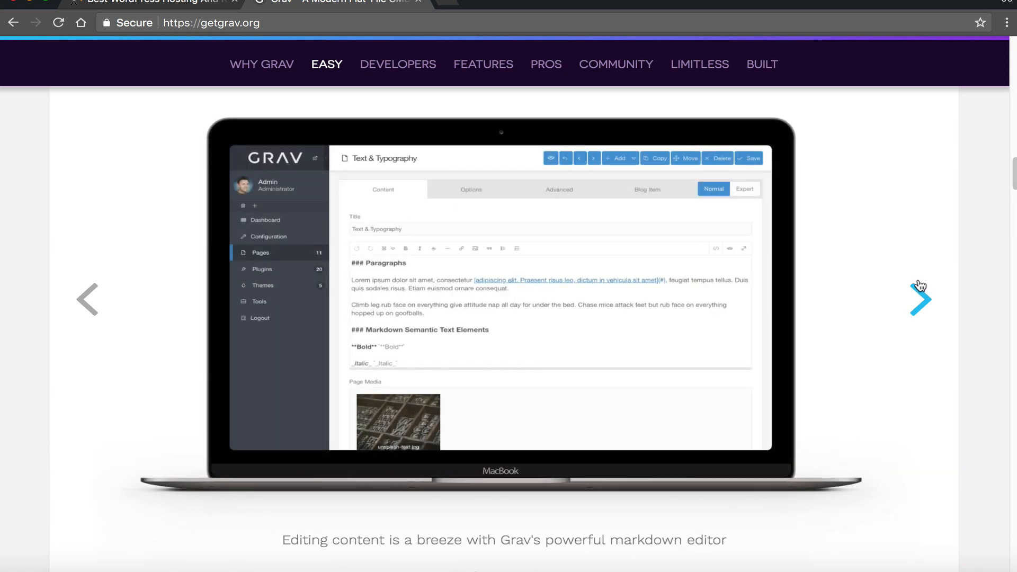
{"action": "left_click", "coordinate": [918, 287]}
{"action": "left_click", "coordinate": [88, 300]}
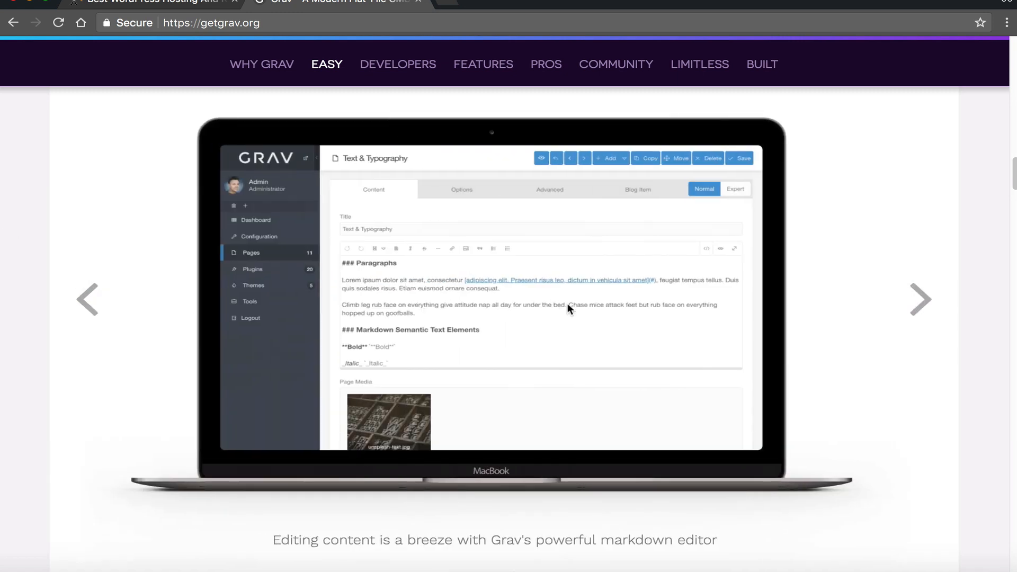
{"action": "scroll", "coordinate": [686, 326], "scroll_direction": "down", "scroll_amount": 5}
{"action": "scroll", "coordinate": [683, 326], "scroll_direction": "down", "scroll_amount": 8}
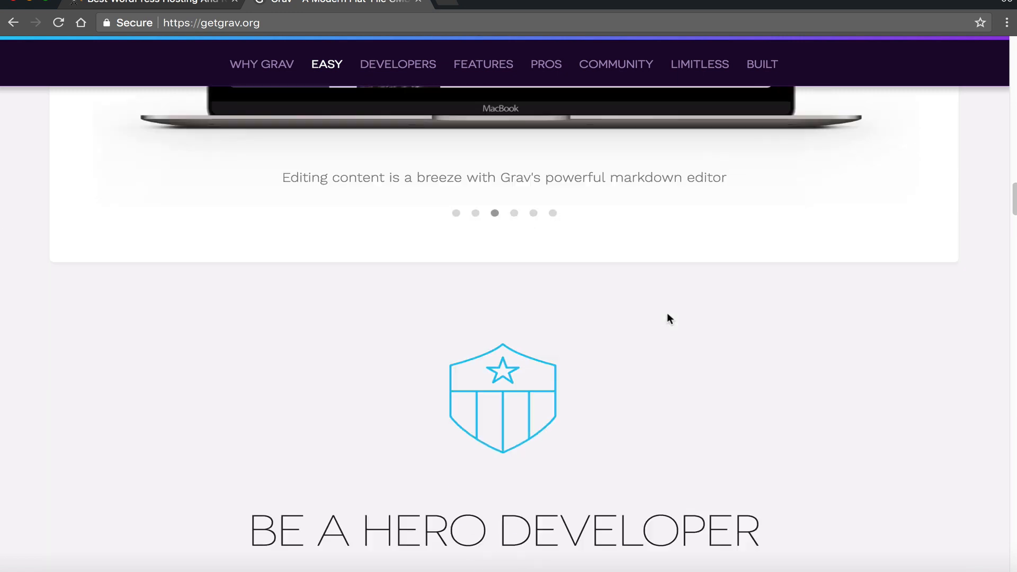
{"action": "scroll", "coordinate": [322, 239], "scroll_direction": "down", "scroll_amount": 5}
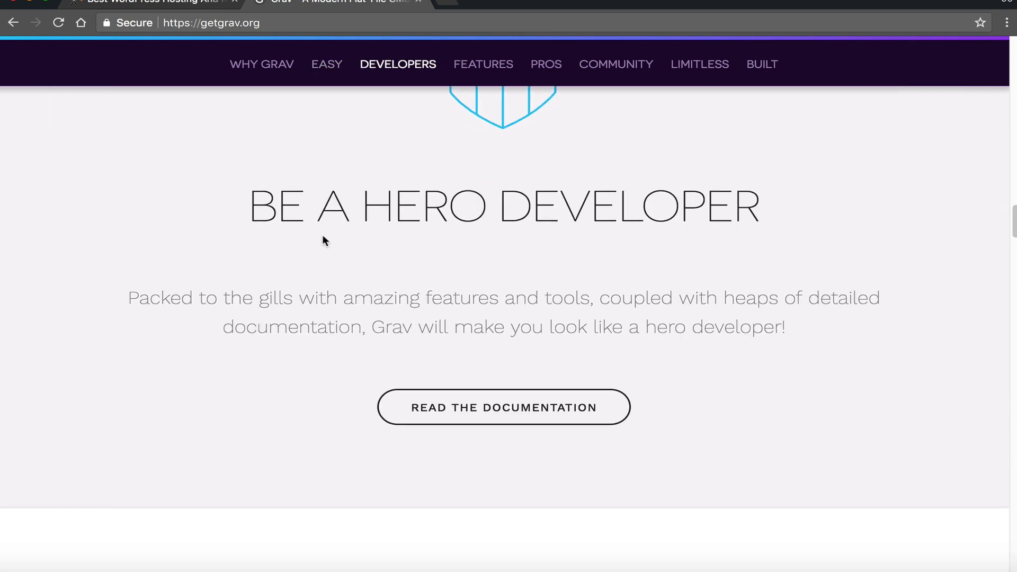
{"action": "scroll", "coordinate": [444, 244], "scroll_direction": "down", "scroll_amount": 6}
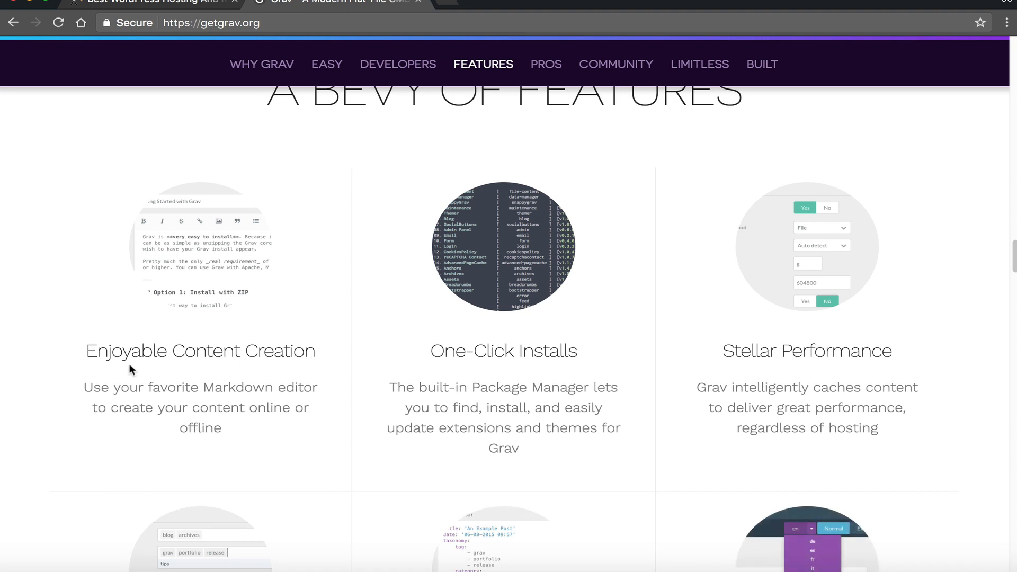
{"action": "scroll", "coordinate": [634, 370], "scroll_direction": "down", "scroll_amount": 1}
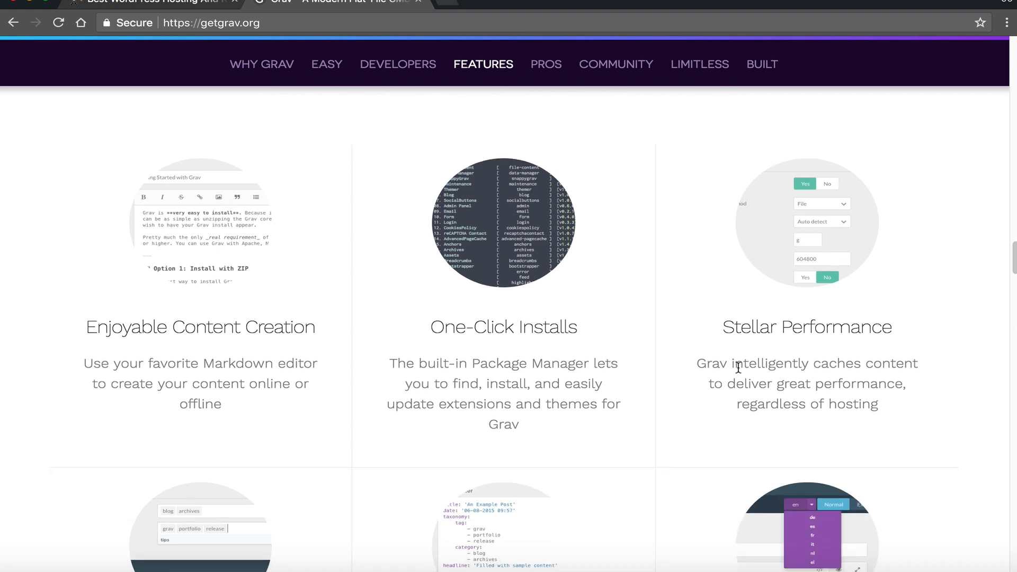
{"action": "scroll", "coordinate": [741, 367], "scroll_direction": "down", "scroll_amount": 10}
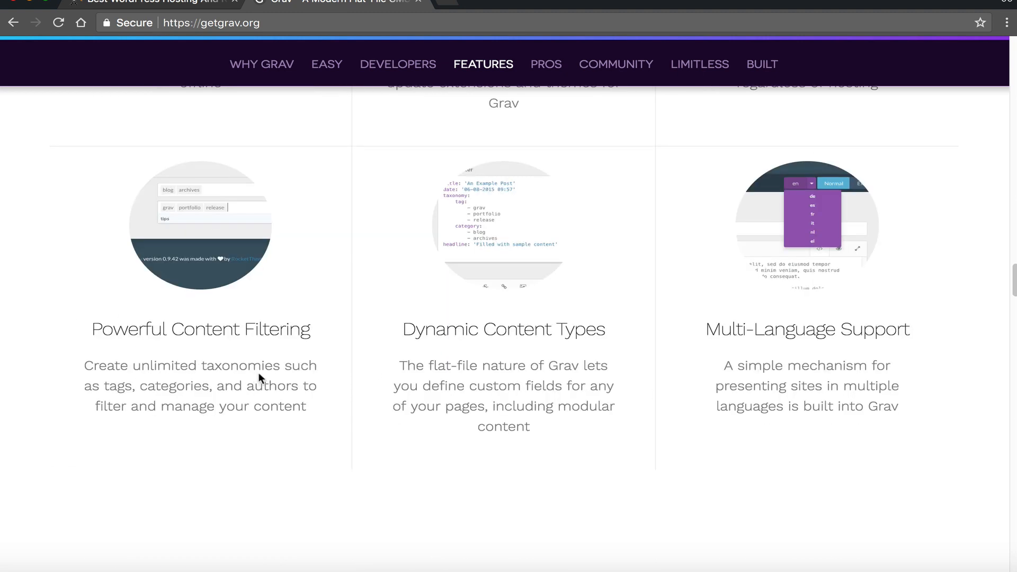
{"action": "scroll", "coordinate": [259, 373], "scroll_direction": "down", "scroll_amount": 20}
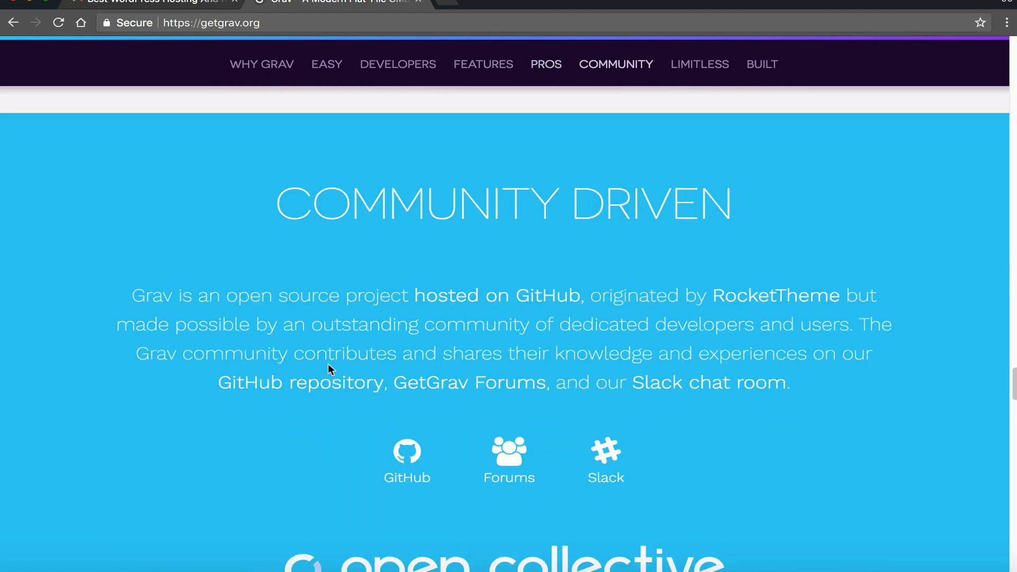
{"action": "scroll", "coordinate": [329, 365], "scroll_direction": "down", "scroll_amount": 19}
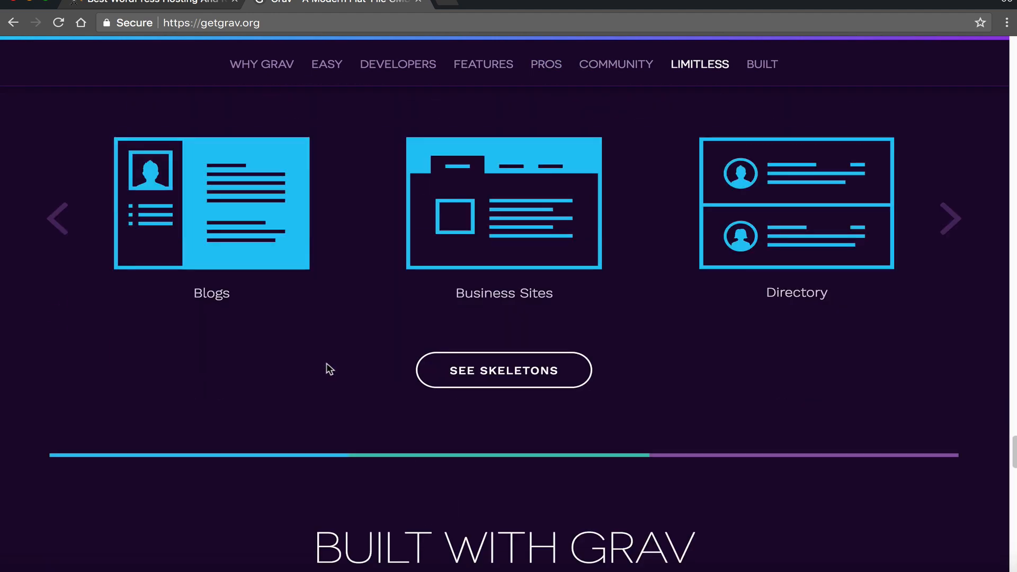
{"action": "scroll", "coordinate": [328, 365], "scroll_direction": "down", "scroll_amount": 18}
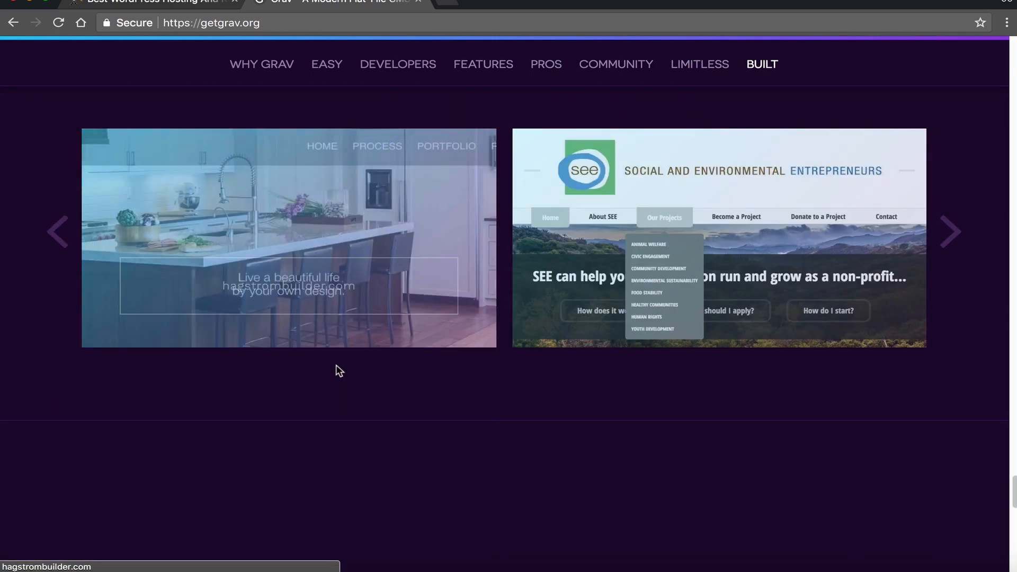
{"action": "scroll", "coordinate": [337, 364], "scroll_direction": "down", "scroll_amount": 10}
{"action": "scroll", "coordinate": [347, 381], "scroll_direction": "down", "scroll_amount": 3}
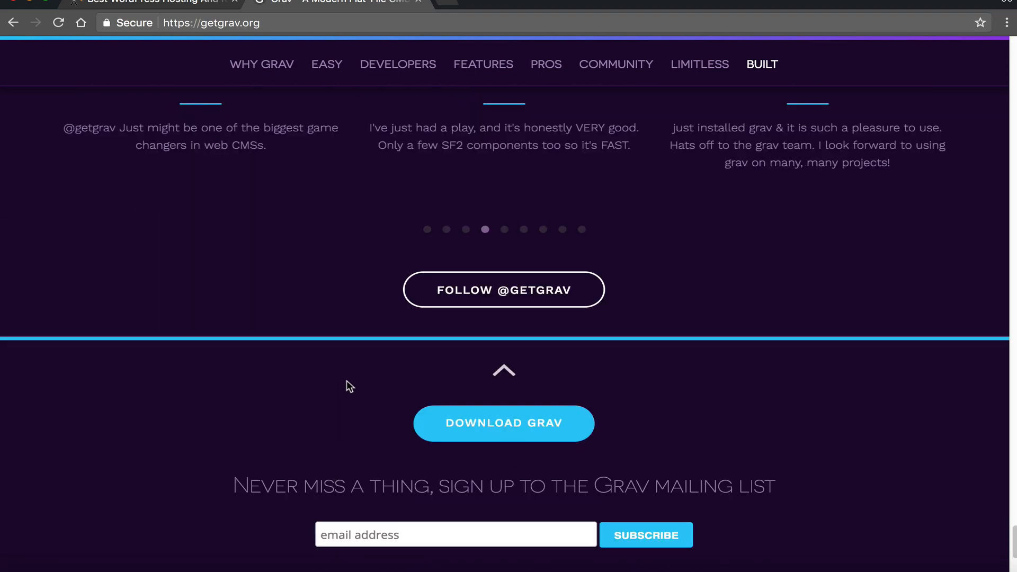
{"action": "scroll", "coordinate": [346, 381], "scroll_direction": "down", "scroll_amount": 3}
{"action": "scroll", "coordinate": [318, 382], "scroll_direction": "up", "scroll_amount": 20}
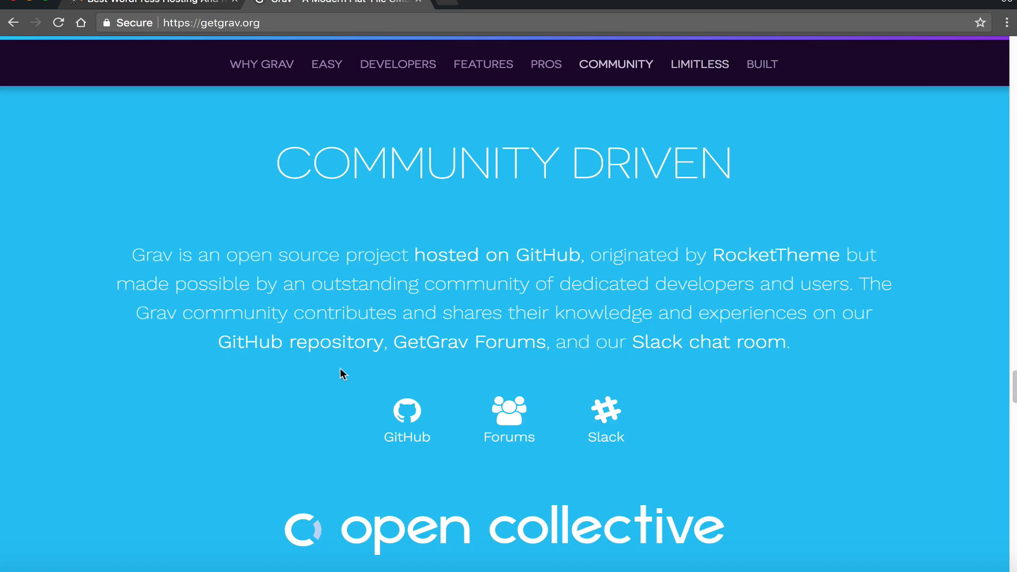
{"action": "scroll", "coordinate": [341, 369], "scroll_direction": "up", "scroll_amount": 20}
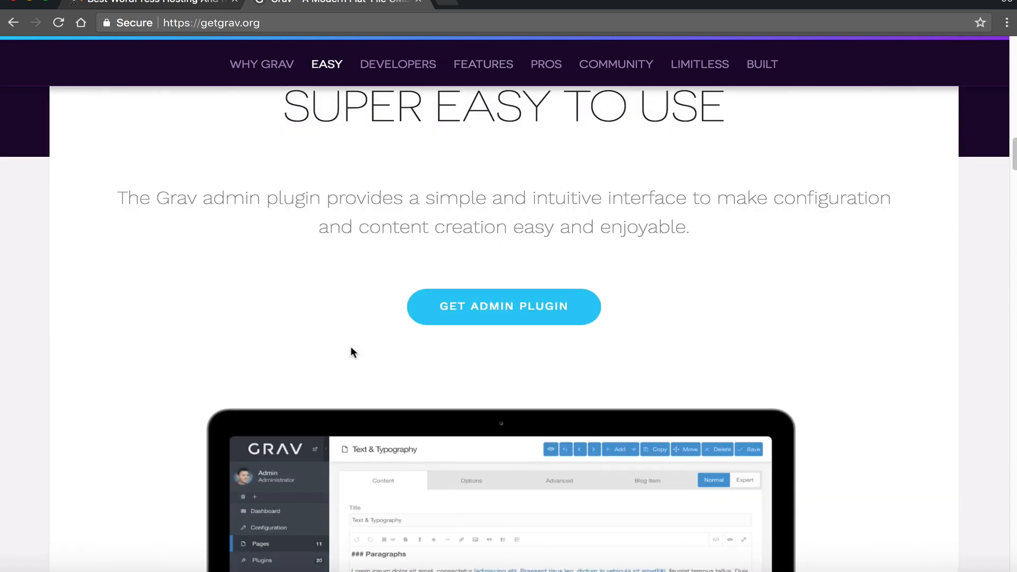
{"action": "scroll", "coordinate": [351, 347], "scroll_direction": "up", "scroll_amount": 10}
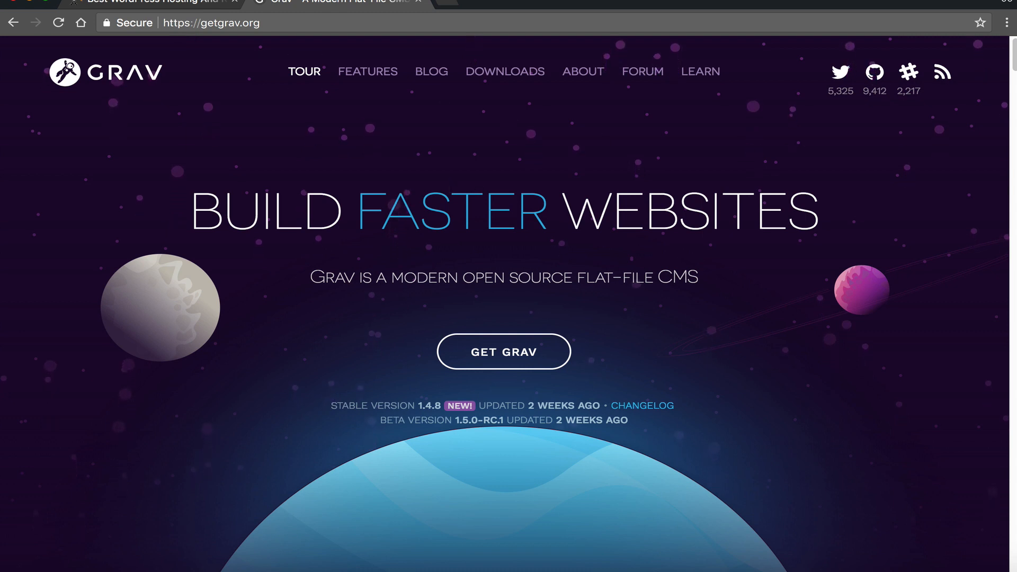
- Switch back to the namehero.com tab showing the hosting homepage
{"action": "left_click", "coordinate": [154, 3]}
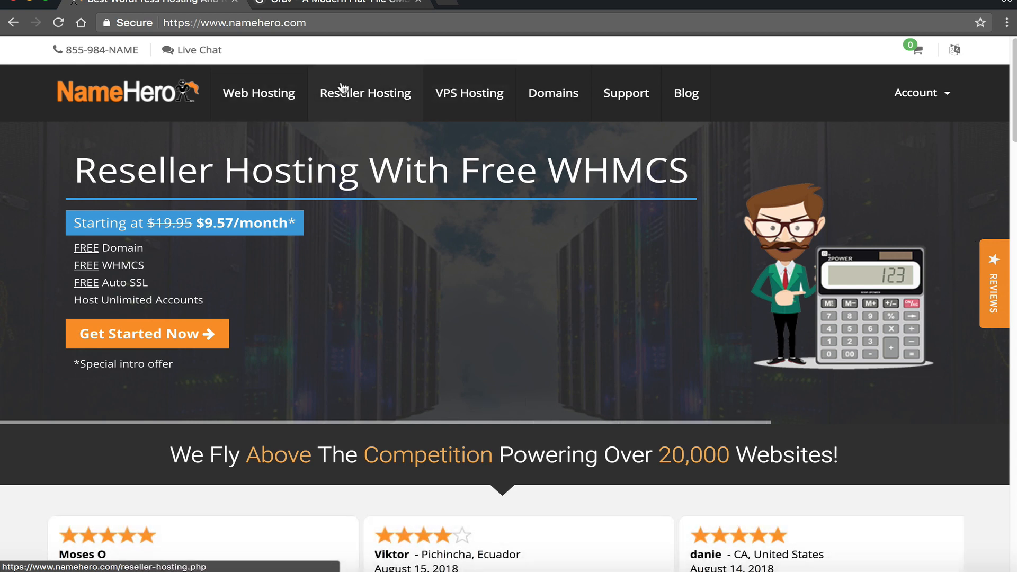
- Go to Web Hosting and bring the Starter, Plus, Turbo and Business Cloud pricing cards into view
{"action": "left_click", "coordinate": [273, 95]}
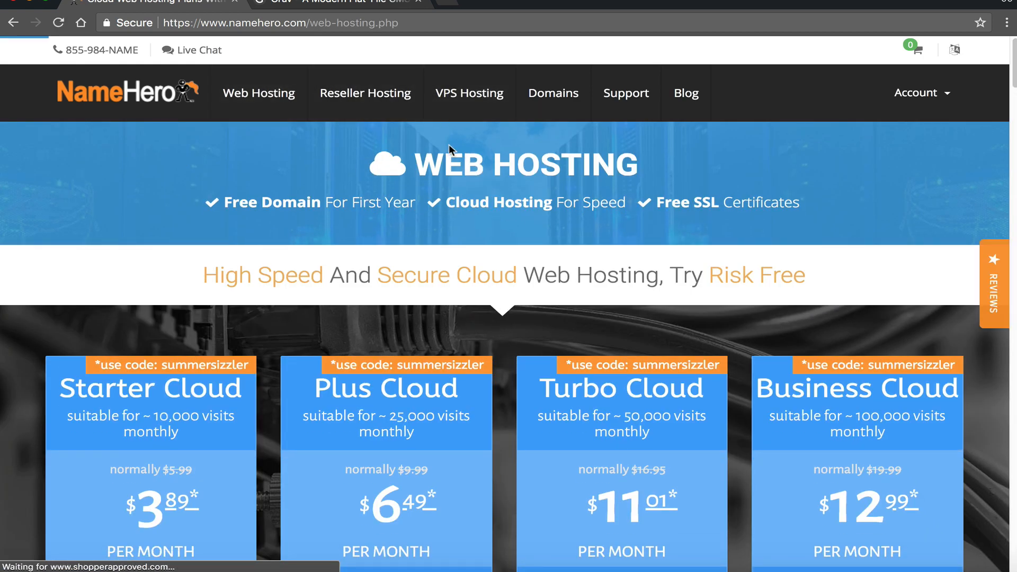
{"action": "scroll", "coordinate": [310, 274], "scroll_direction": "down", "scroll_amount": 1}
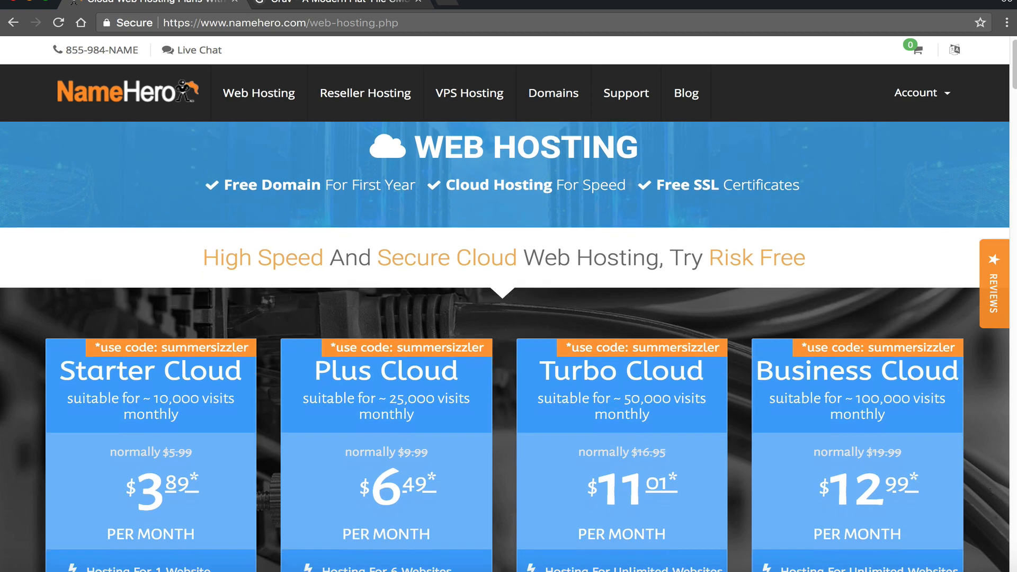
{"action": "scroll", "coordinate": [247, 265], "scroll_direction": "down", "scroll_amount": 2}
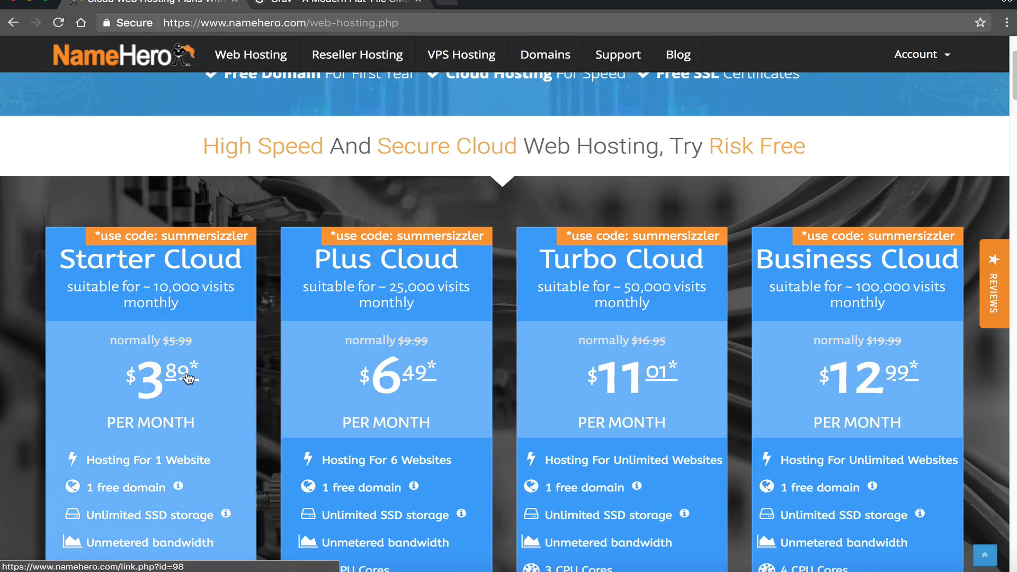
{"action": "scroll", "coordinate": [219, 365], "scroll_direction": "down", "scroll_amount": 1}
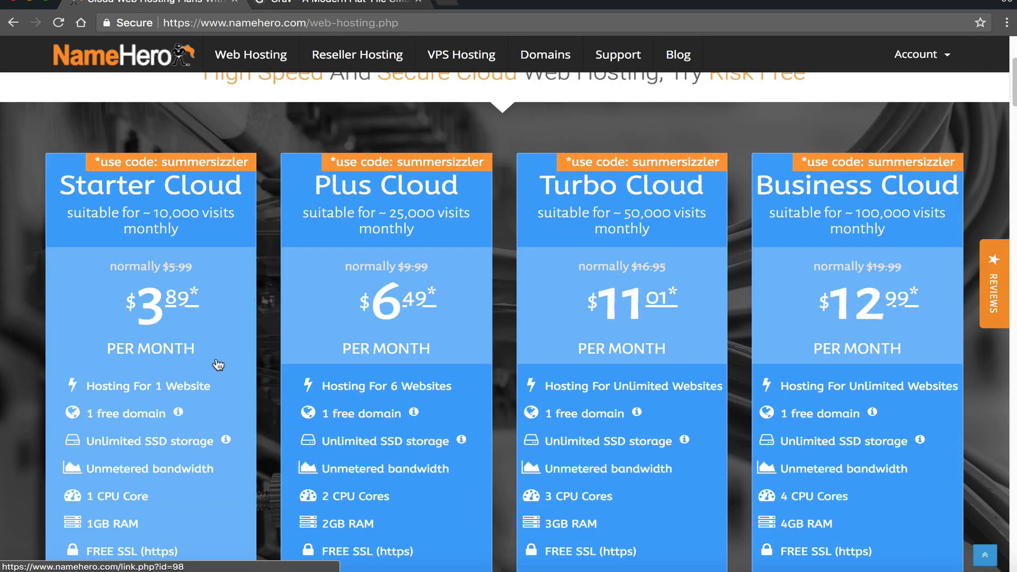
{"action": "scroll", "coordinate": [199, 308], "scroll_direction": "down", "scroll_amount": 1}
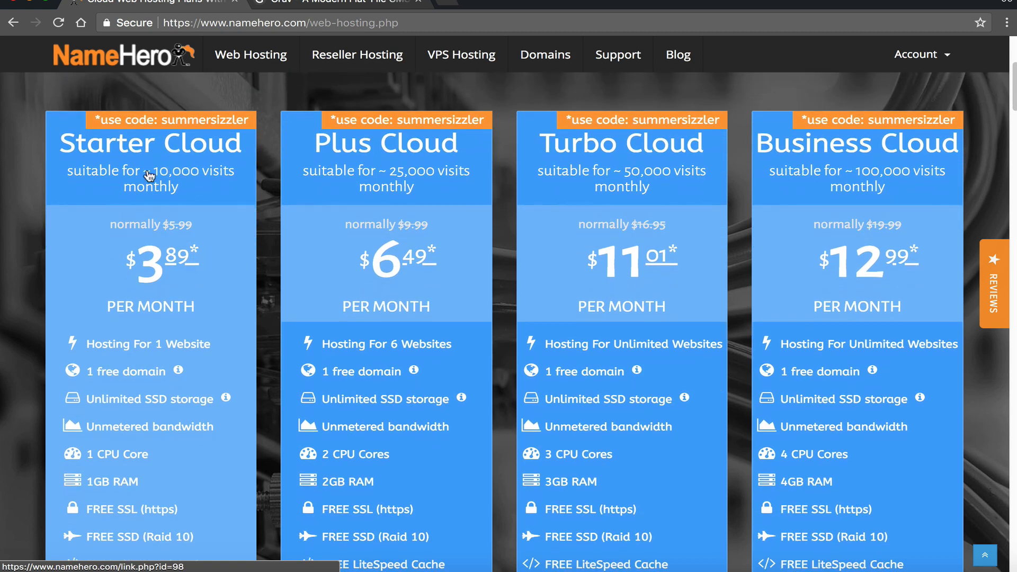
{"action": "scroll", "coordinate": [131, 186], "scroll_direction": "down", "scroll_amount": 1}
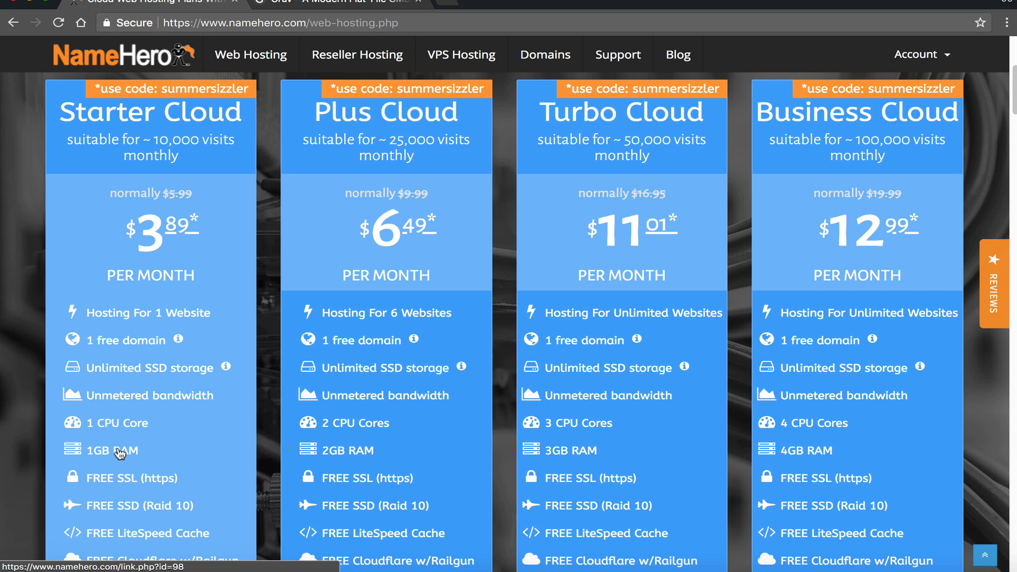
{"action": "scroll", "coordinate": [422, 445], "scroll_direction": "down", "scroll_amount": 1}
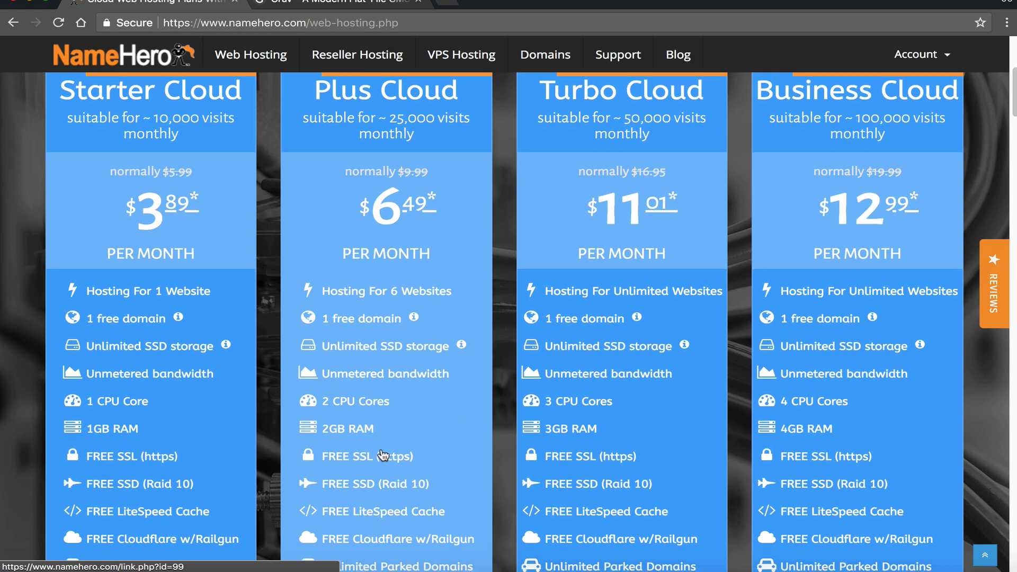
{"action": "scroll", "coordinate": [383, 454], "scroll_direction": "down", "scroll_amount": 1}
{"action": "scroll", "coordinate": [391, 368], "scroll_direction": "up", "scroll_amount": 1}
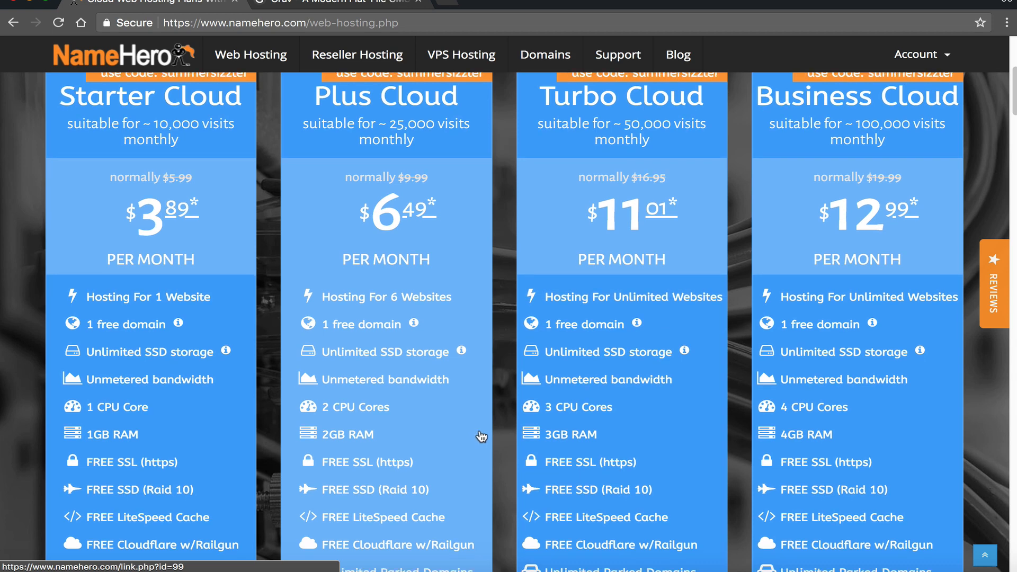
{"action": "scroll", "coordinate": [480, 431], "scroll_direction": "down", "scroll_amount": 1}
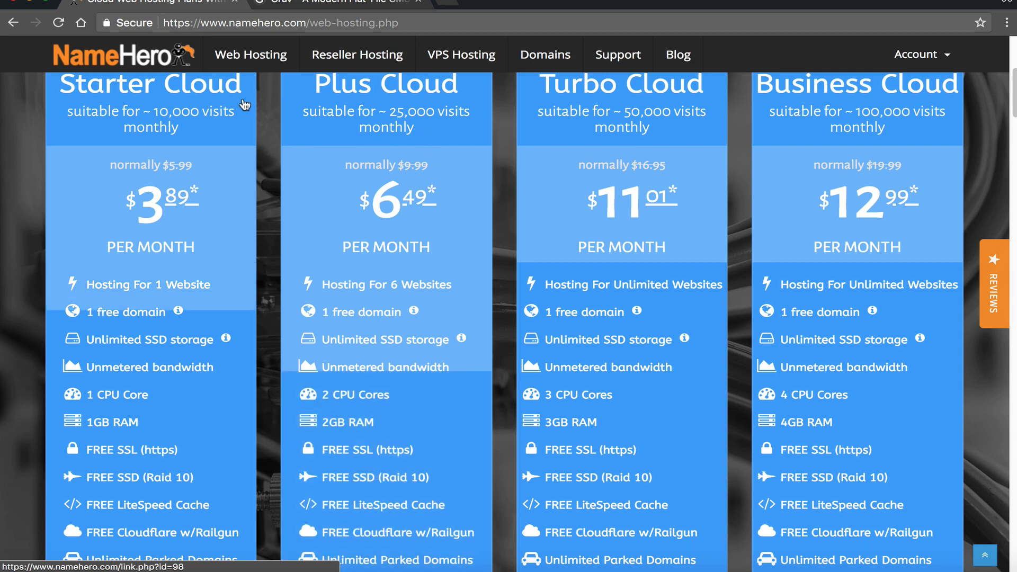
- Check the plans' inode limits, then open a cloud plan's shopping cart in a background tab
{"action": "mouse_move", "coordinate": [461, 337]}
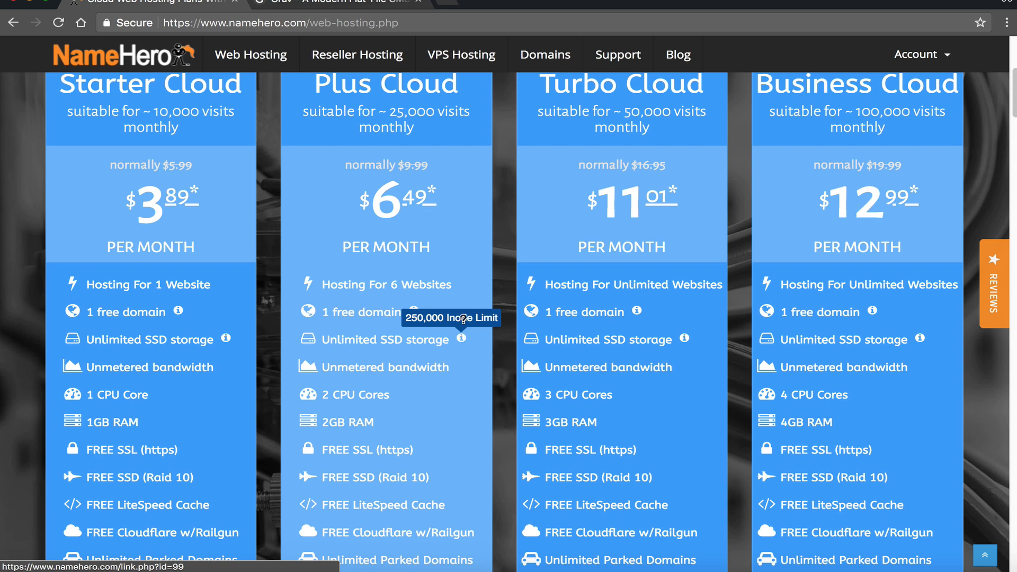
{"action": "mouse_move", "coordinate": [684, 338]}
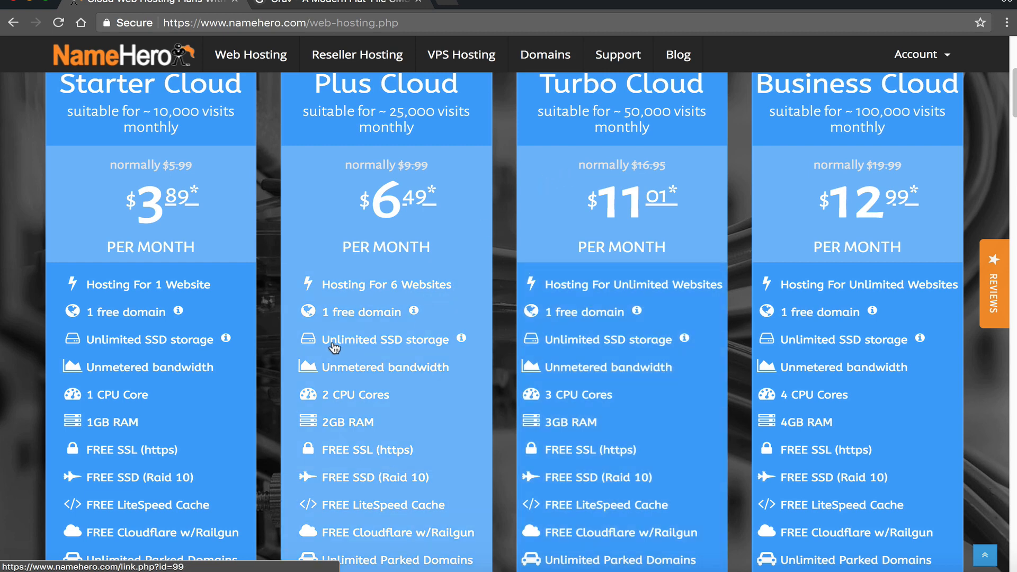
{"action": "scroll", "coordinate": [334, 347], "scroll_direction": "down", "scroll_amount": 1}
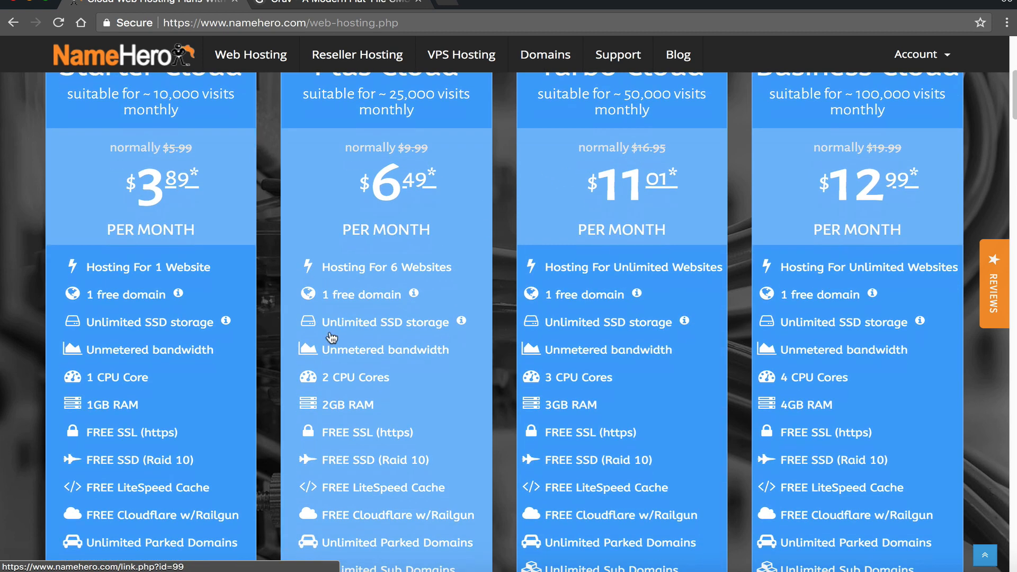
{"action": "scroll", "coordinate": [331, 337], "scroll_direction": "up", "scroll_amount": 1}
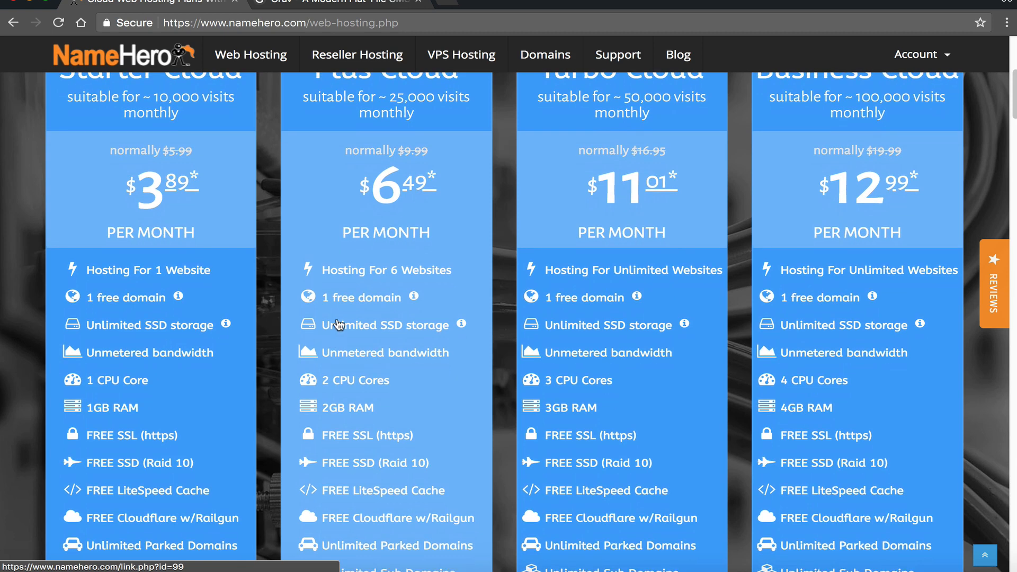
{"action": "scroll", "coordinate": [318, 302], "scroll_direction": "up", "scroll_amount": 1}
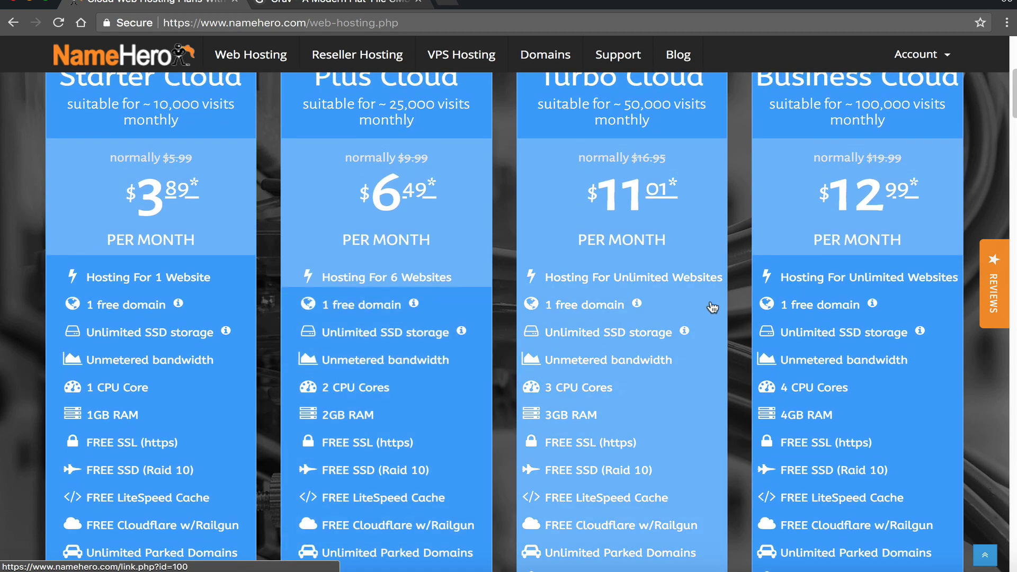
{"action": "scroll", "coordinate": [360, 336], "scroll_direction": "up", "scroll_amount": 1}
{"action": "middle_click", "coordinate": [365, 337]}
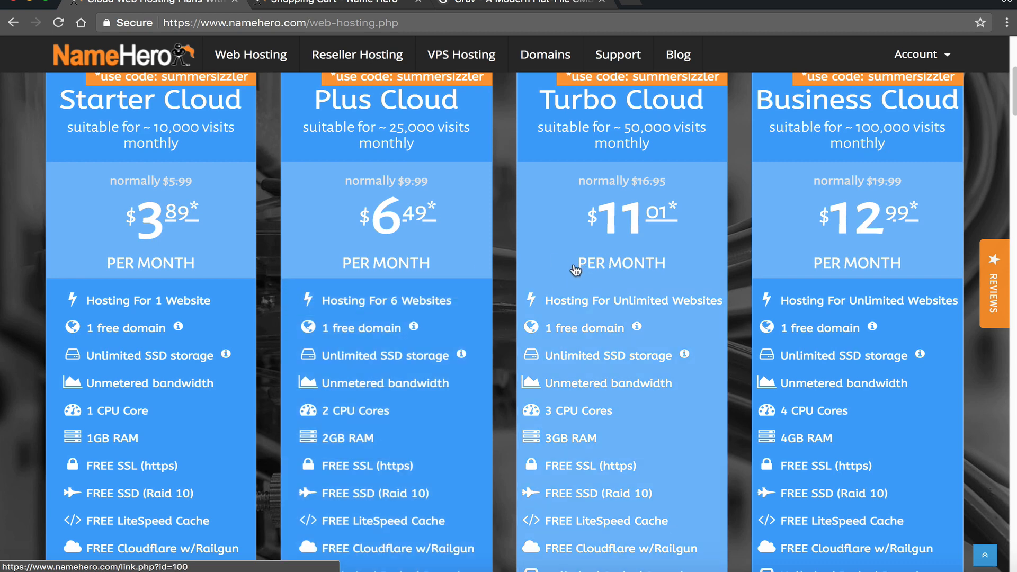
{"action": "left_click", "coordinate": [404, 266]}
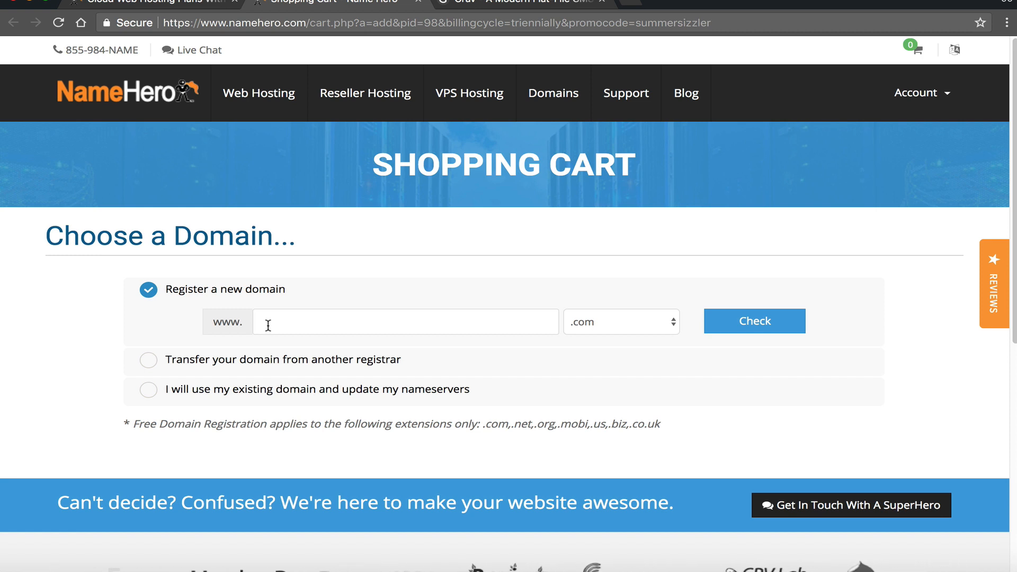
- On Choose a Domain, select transferring a domain from another registrar
{"action": "left_click", "coordinate": [236, 357]}
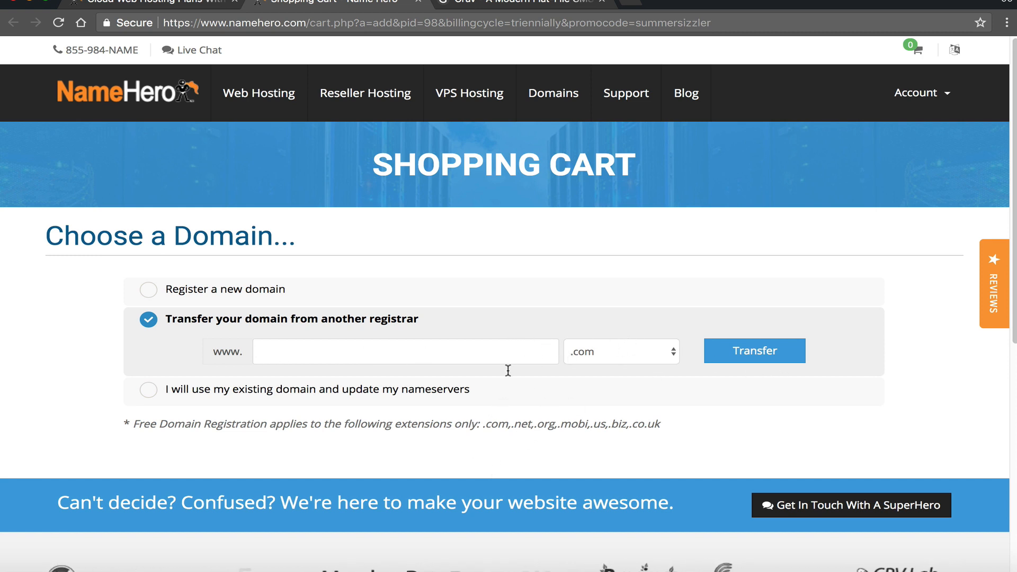
- Use the existing domain keydiets.com and continue to the Plus Cloud Configure step
{"action": "left_click_drag", "start_coordinate": [483, 424], "coordinate": [662, 432]}
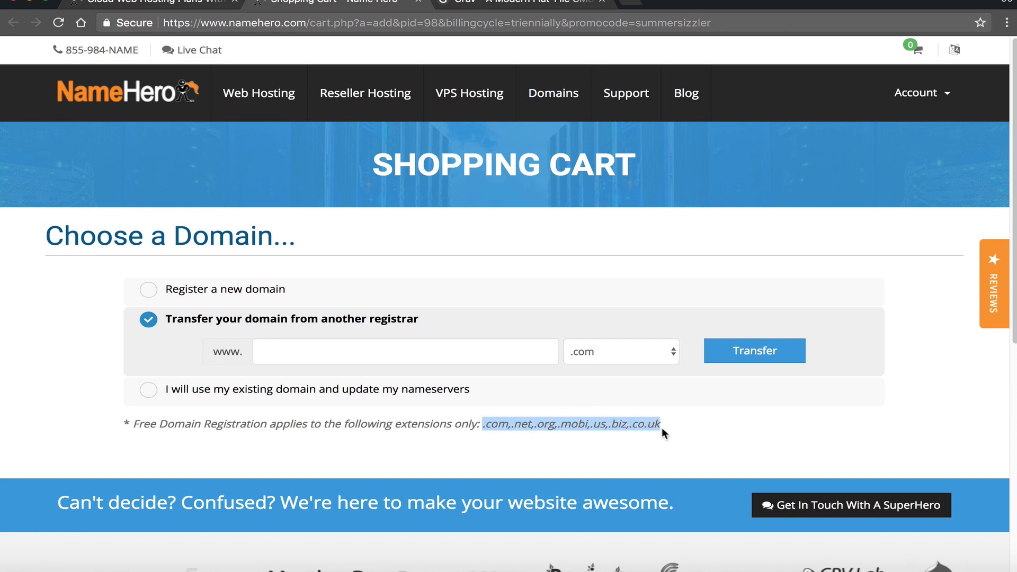
{"action": "left_click", "coordinate": [345, 389]}
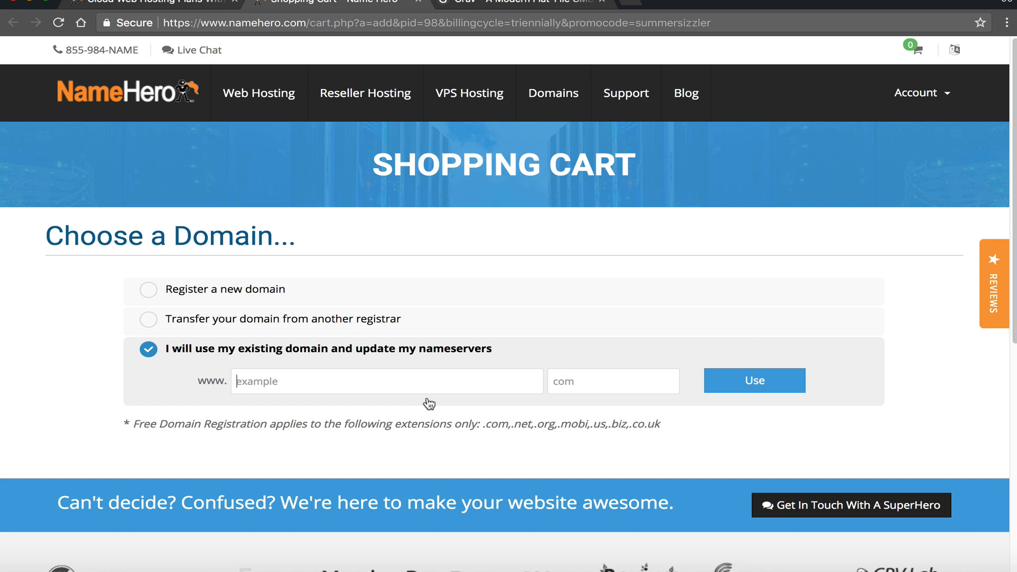
{"action": "type", "text": "keydiets"}
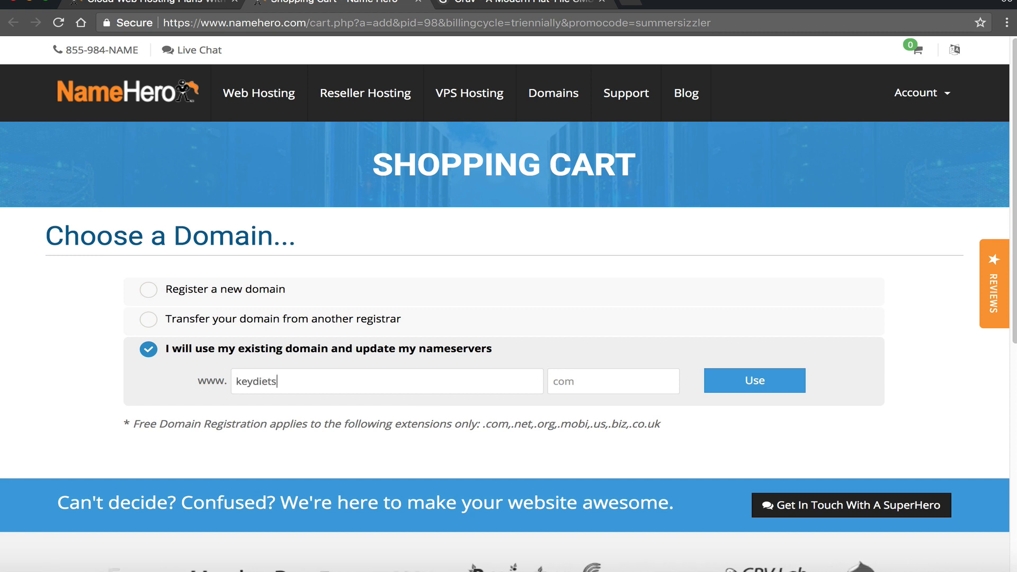
{"action": "key", "text": "Tab"}
{"action": "type", "text": "com"}
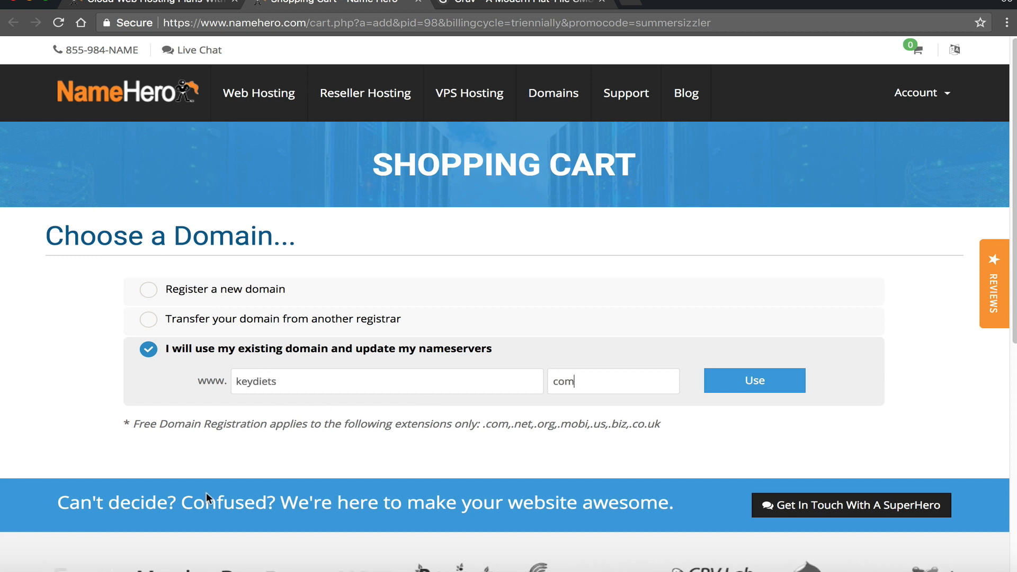
{"action": "left_click_drag", "start_coordinate": [288, 380], "coordinate": [214, 377]}
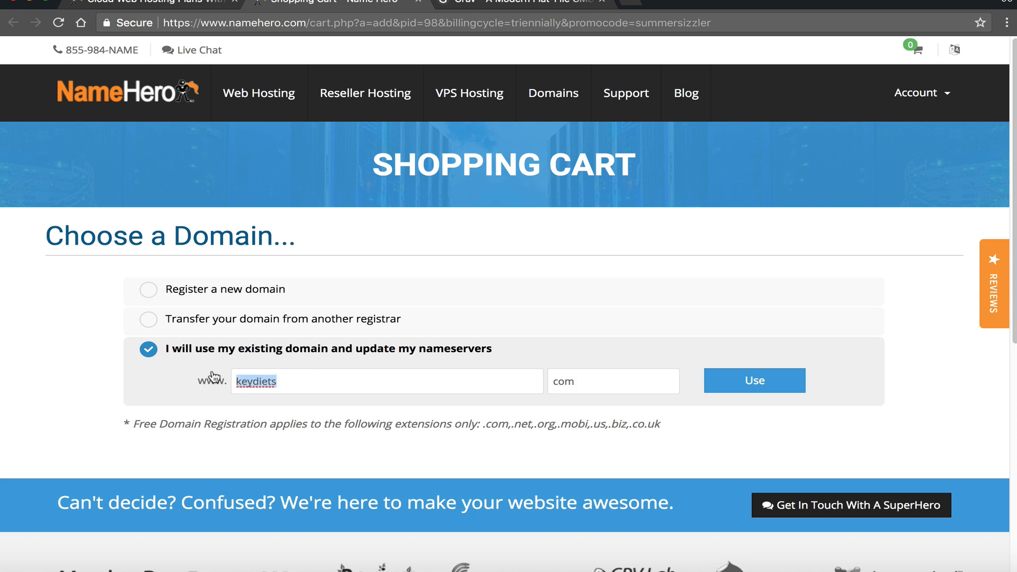
{"action": "double_click", "coordinate": [629, 386]}
{"action": "left_click", "coordinate": [752, 382]}
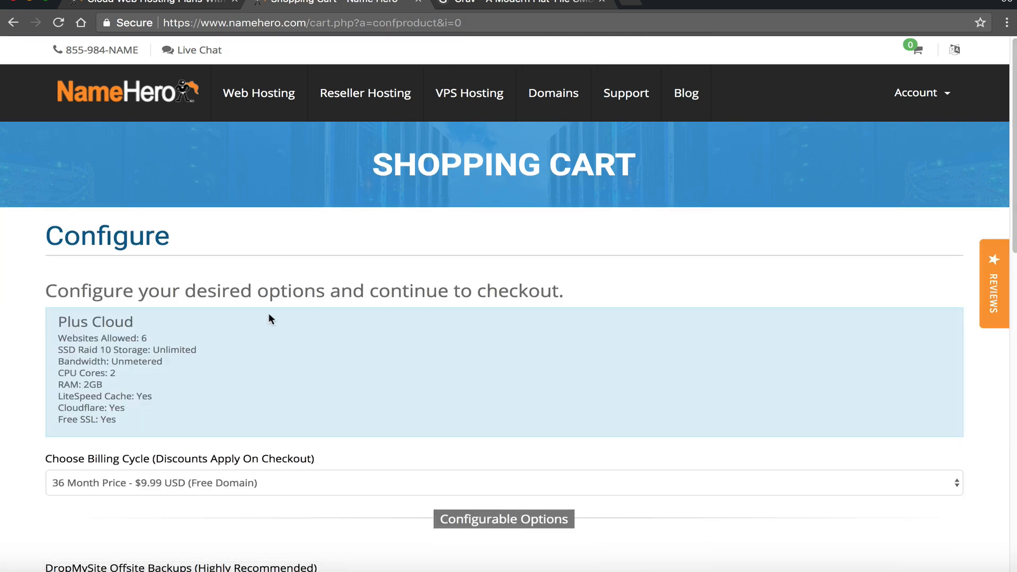
{"action": "mouse_move", "coordinate": [62, 322]}
{"action": "left_mouse_down"}
{"action": "mouse_move", "coordinate": [133, 317]}
{"action": "mouse_move", "coordinate": [122, 338]}
{"action": "mouse_move", "coordinate": [58, 339]}
{"action": "left_mouse_up"}
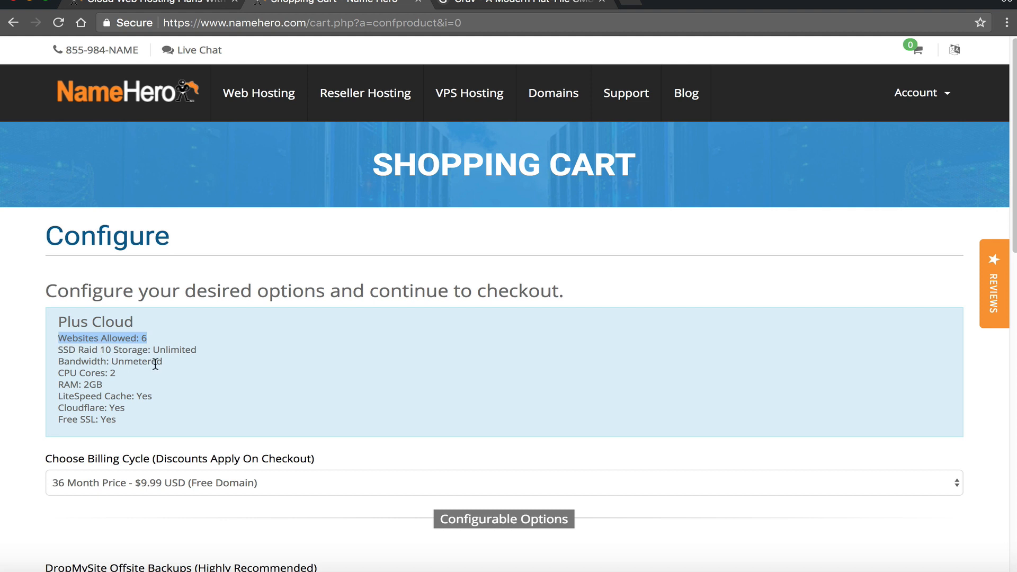
{"action": "left_click_drag", "start_coordinate": [203, 351], "coordinate": [59, 354]}
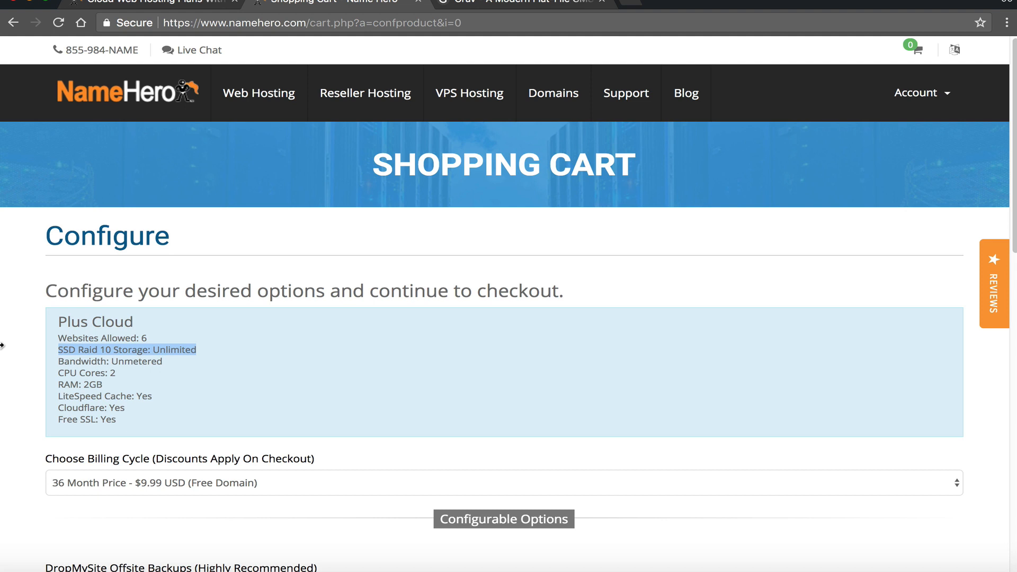
{"action": "left_click", "coordinate": [107, 388]}
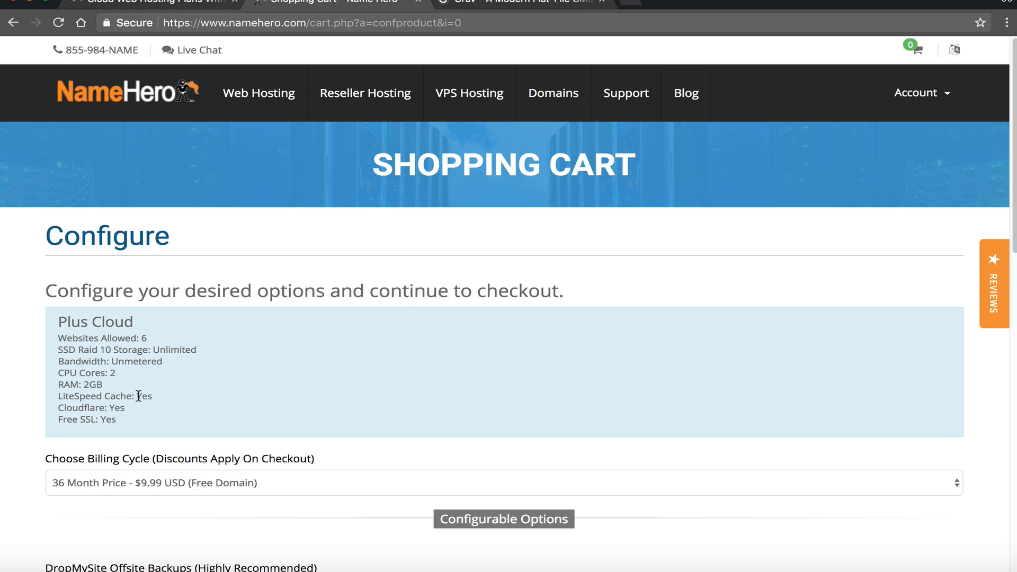
{"action": "mouse_move", "coordinate": [86, 396]}
{"action": "left_mouse_down"}
{"action": "mouse_move", "coordinate": [148, 398]}
{"action": "mouse_move", "coordinate": [66, 398]}
{"action": "left_mouse_up"}
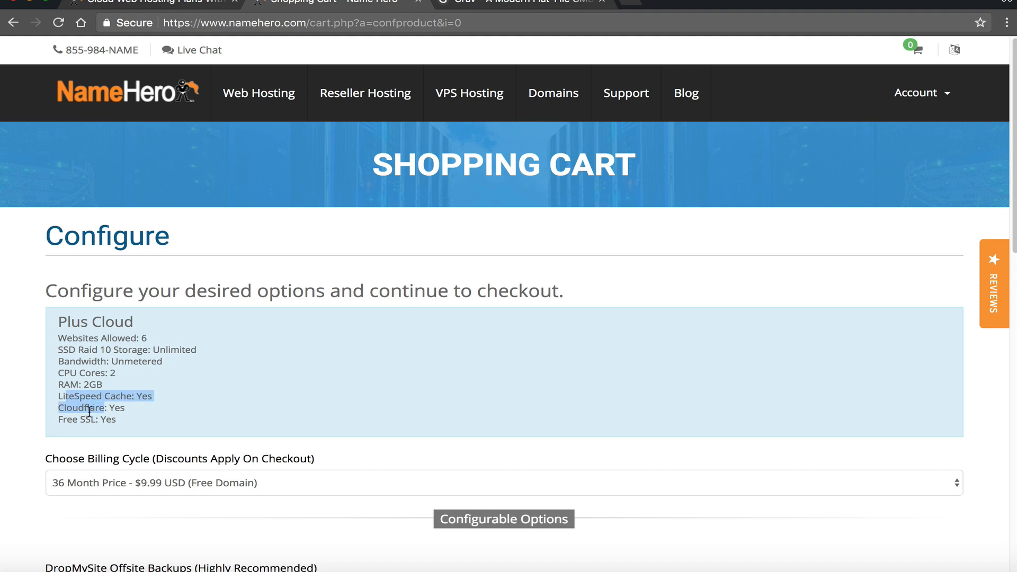
{"action": "left_click", "coordinate": [186, 439]}
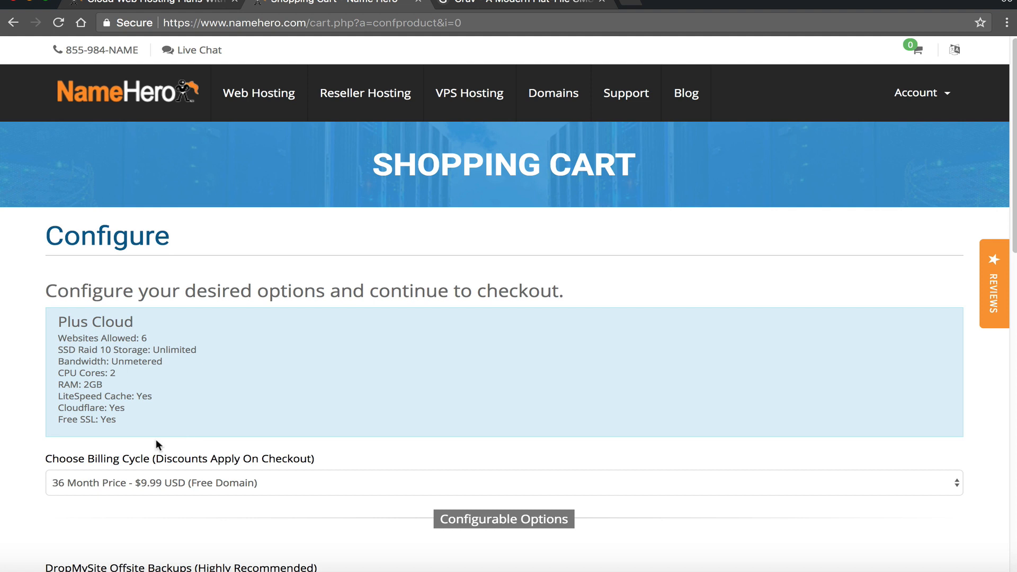
{"action": "left_click_drag", "start_coordinate": [117, 419], "coordinate": [58, 424]}
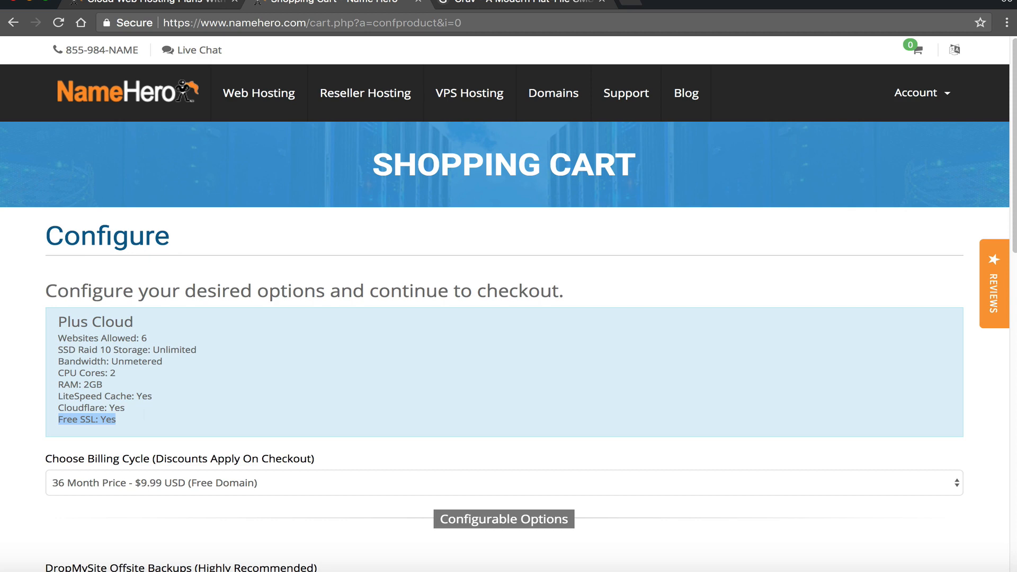
{"action": "scroll", "coordinate": [348, 342], "scroll_direction": "down", "scroll_amount": 2}
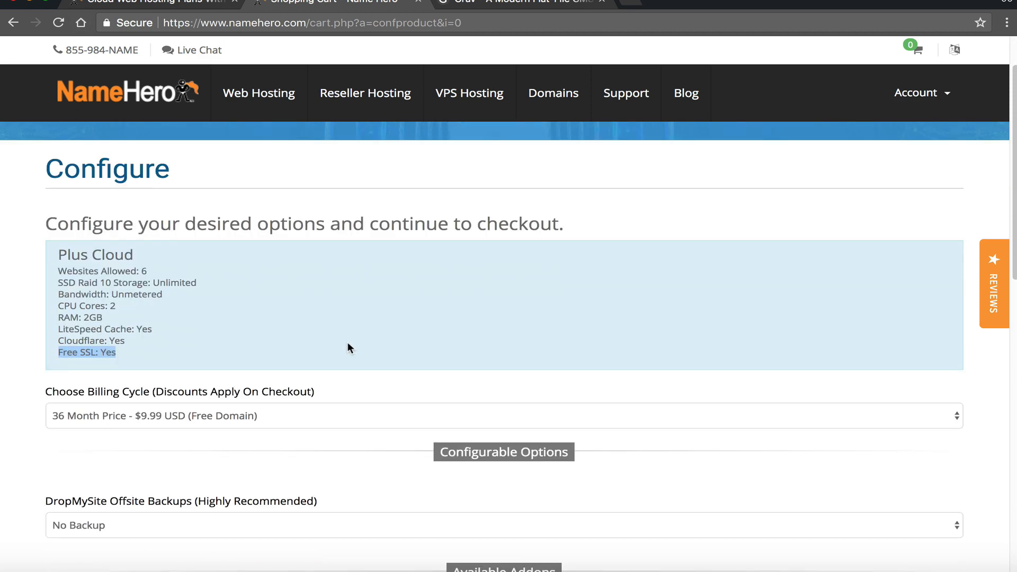
{"action": "scroll", "coordinate": [203, 437], "scroll_direction": "down", "scroll_amount": 2}
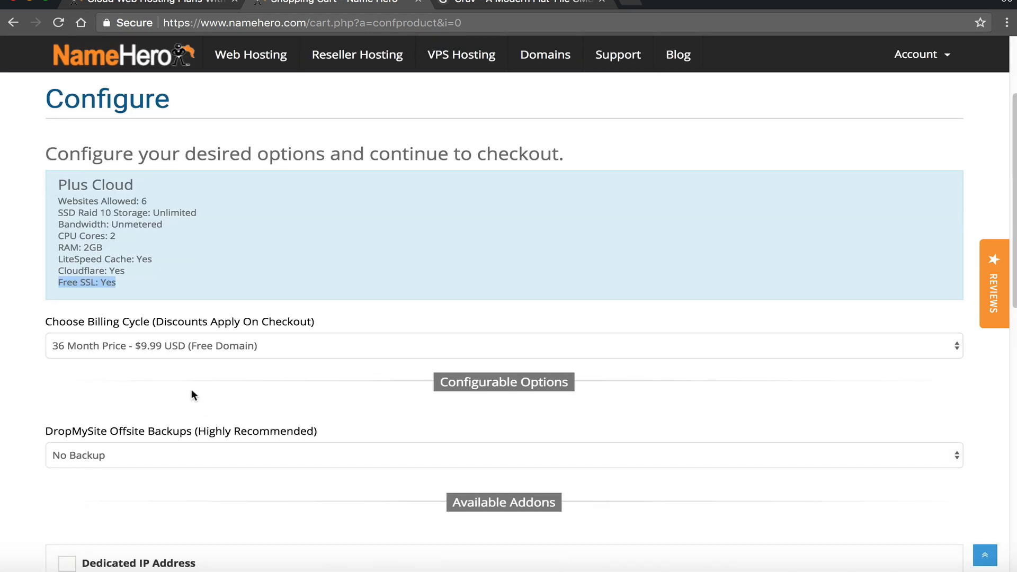
{"action": "left_click", "coordinate": [135, 348]}
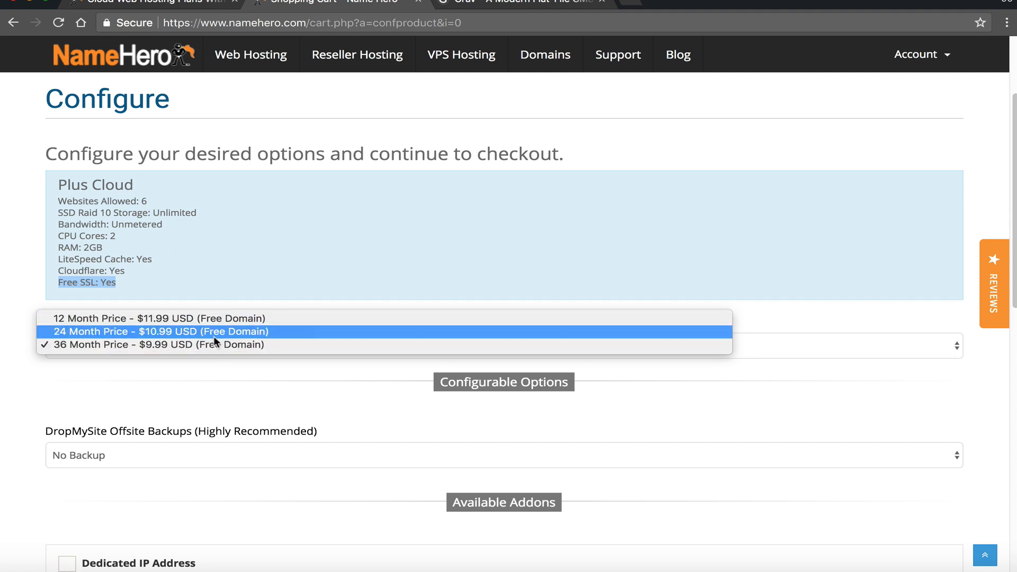
{"action": "left_click", "coordinate": [213, 392]}
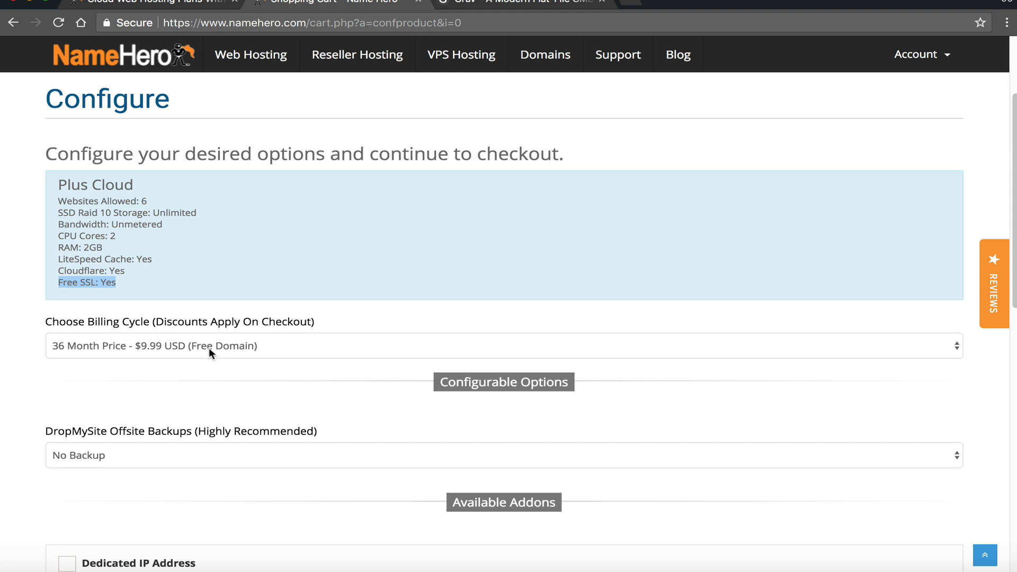
{"action": "scroll", "coordinate": [209, 348], "scroll_direction": "down", "scroll_amount": 1}
{"action": "left_click", "coordinate": [222, 332]}
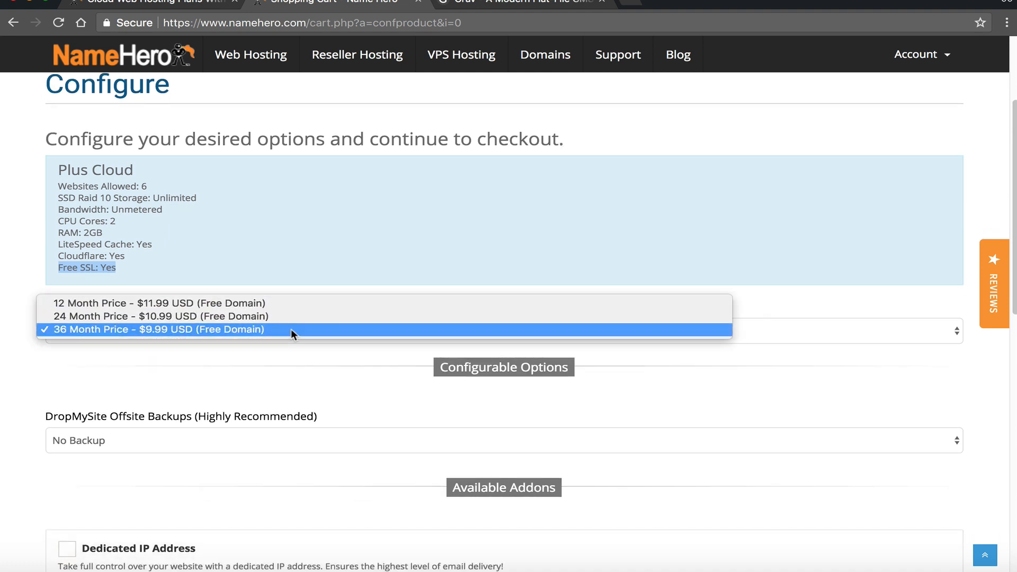
{"action": "left_click", "coordinate": [265, 369]}
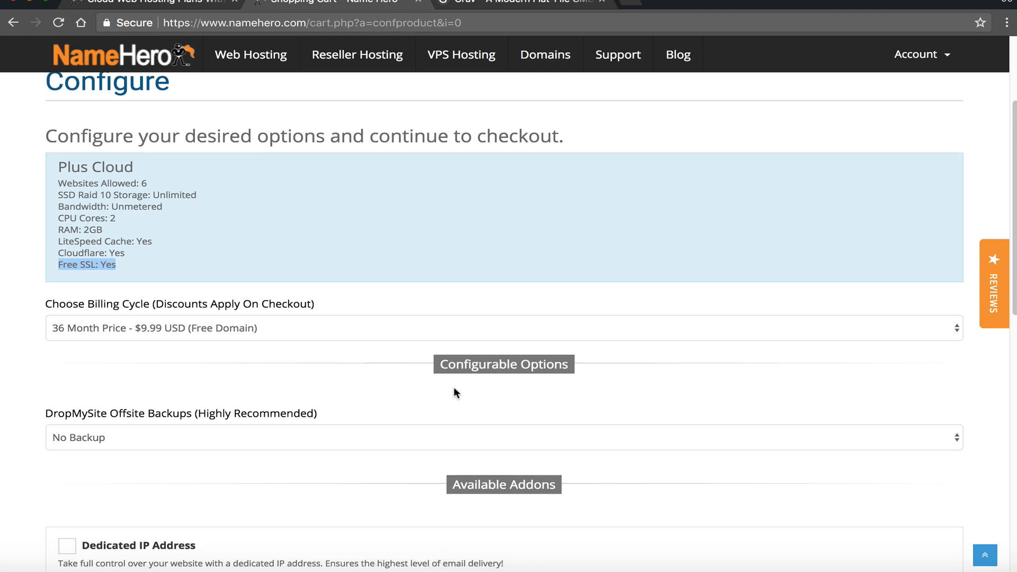
{"action": "scroll", "coordinate": [453, 386], "scroll_direction": "down", "scroll_amount": 5}
{"action": "scroll", "coordinate": [161, 202], "scroll_direction": "up", "scroll_amount": 1}
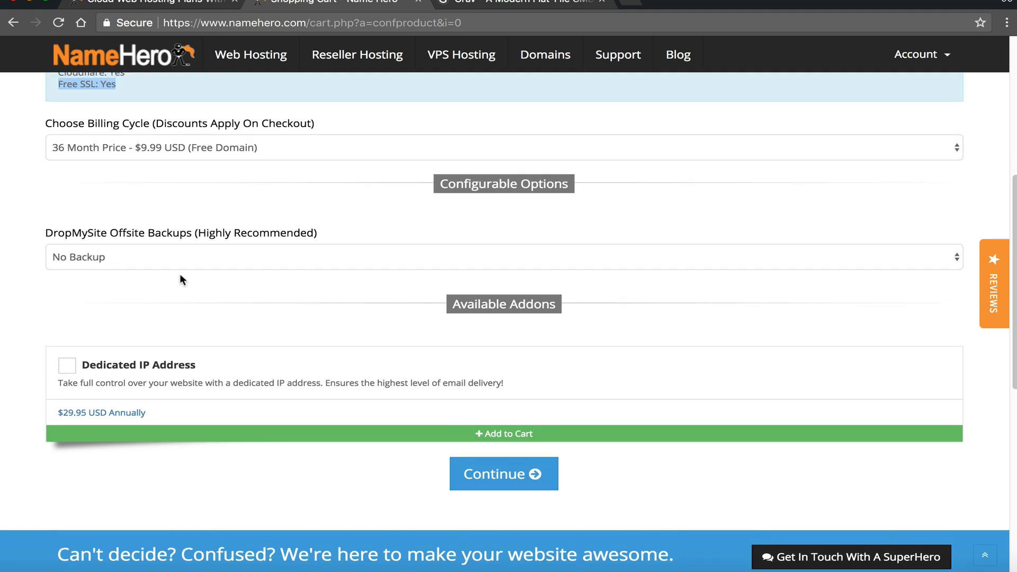
{"action": "scroll", "coordinate": [179, 274], "scroll_direction": "up", "scroll_amount": 1}
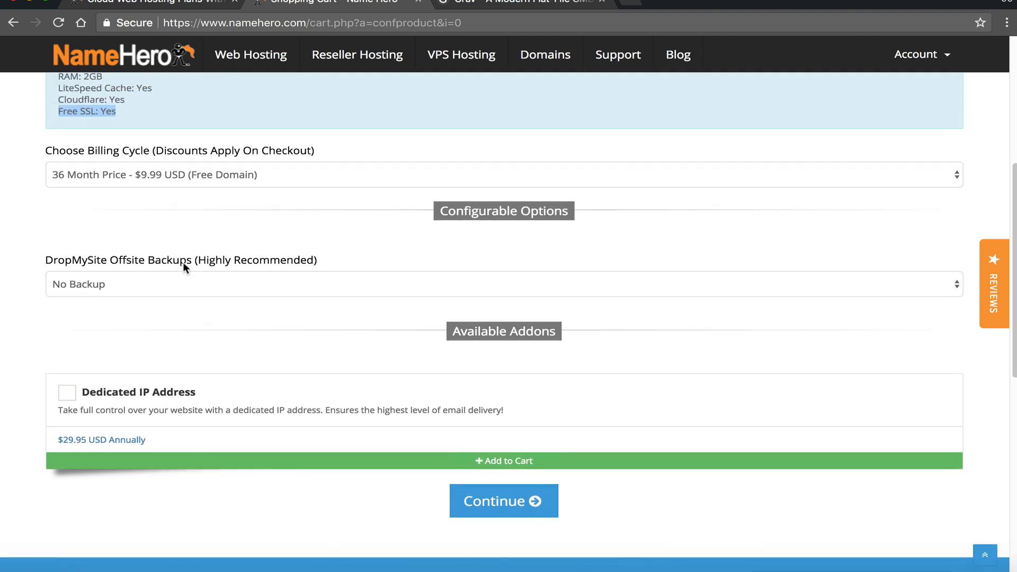
- Set DropMySite Offsite Backups to the 5GB option at $1.99 USD
{"action": "left_click", "coordinate": [254, 259]}
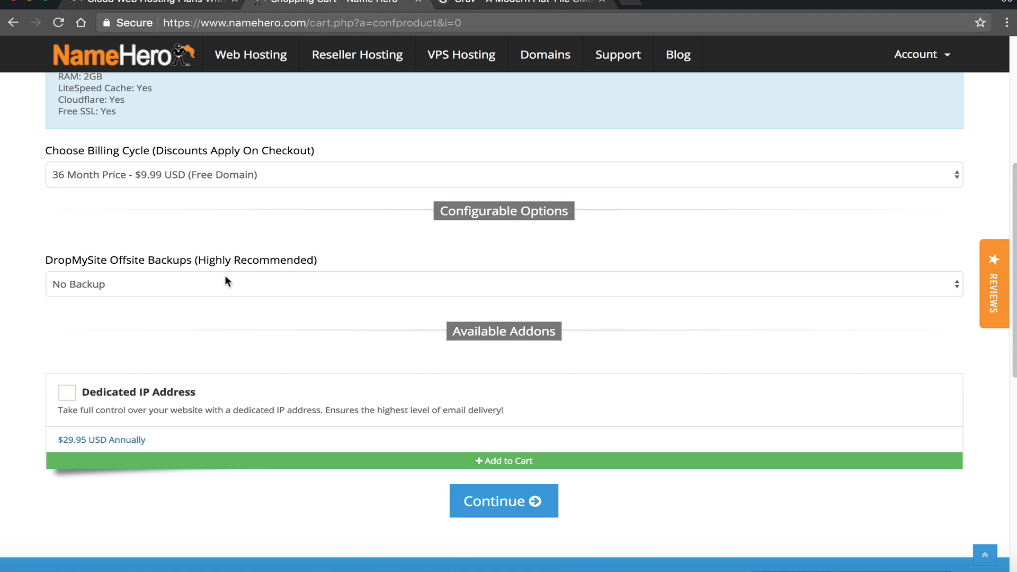
{"action": "left_click", "coordinate": [225, 277]}
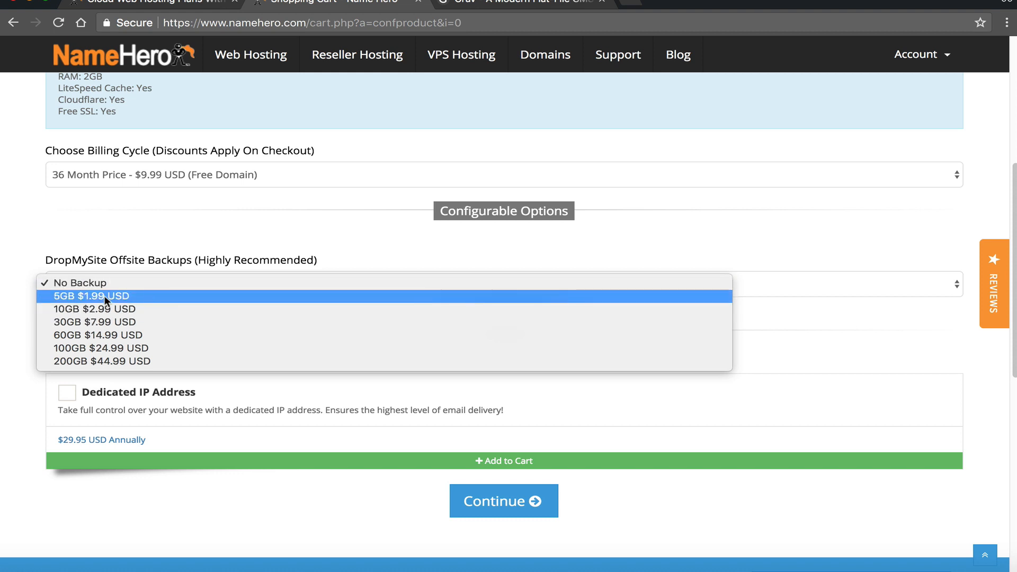
{"action": "left_click", "coordinate": [127, 296]}
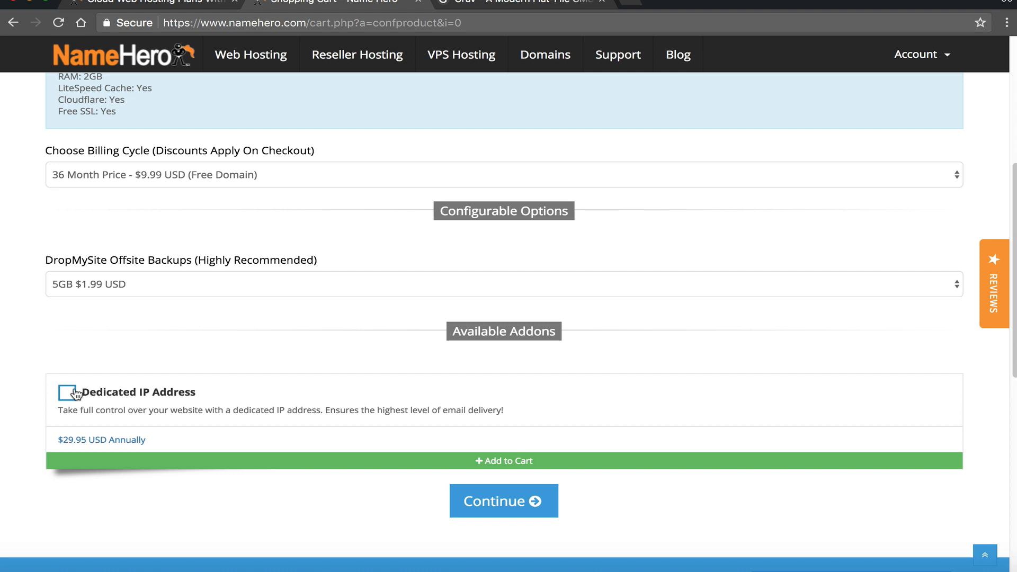
- Add the Dedicated IP Address addon and continue to Review & Checkout
{"action": "left_click", "coordinate": [210, 400]}
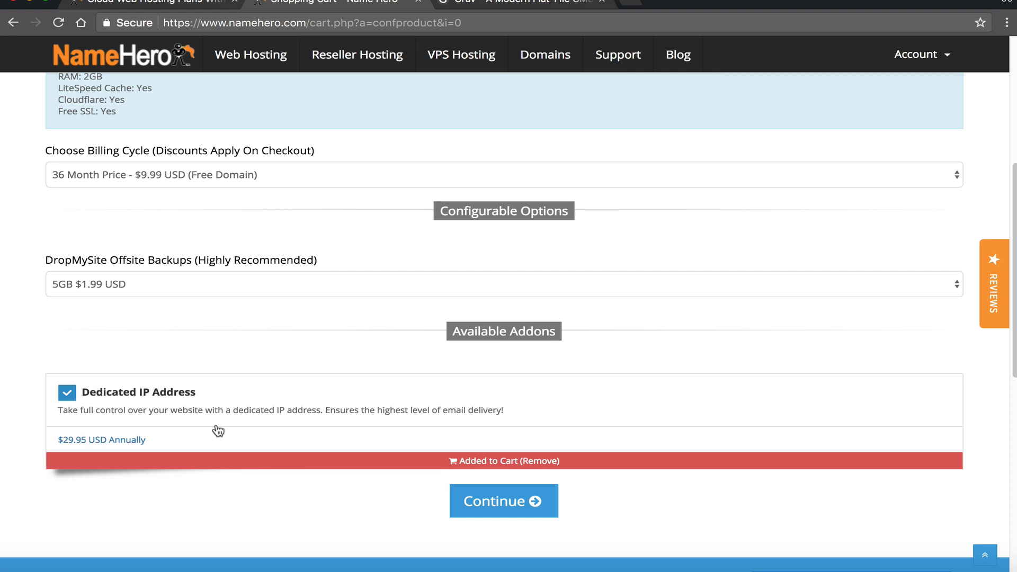
{"action": "left_click", "coordinate": [469, 500]}
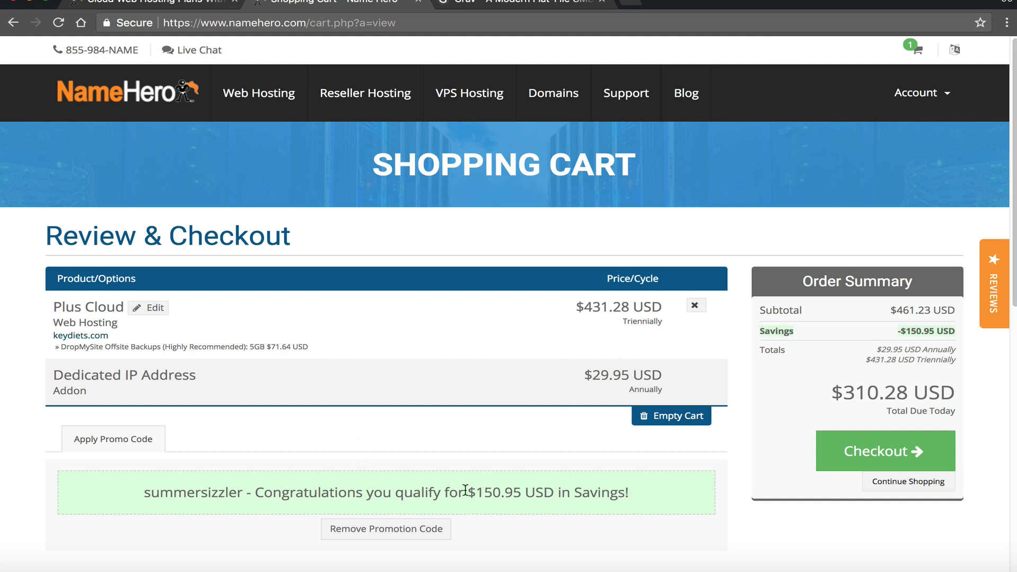
- Review the $150.95 promo savings and $310.28 total due, then place the Plus Cloud order
{"action": "left_click_drag", "start_coordinate": [467, 492], "coordinate": [525, 497]}
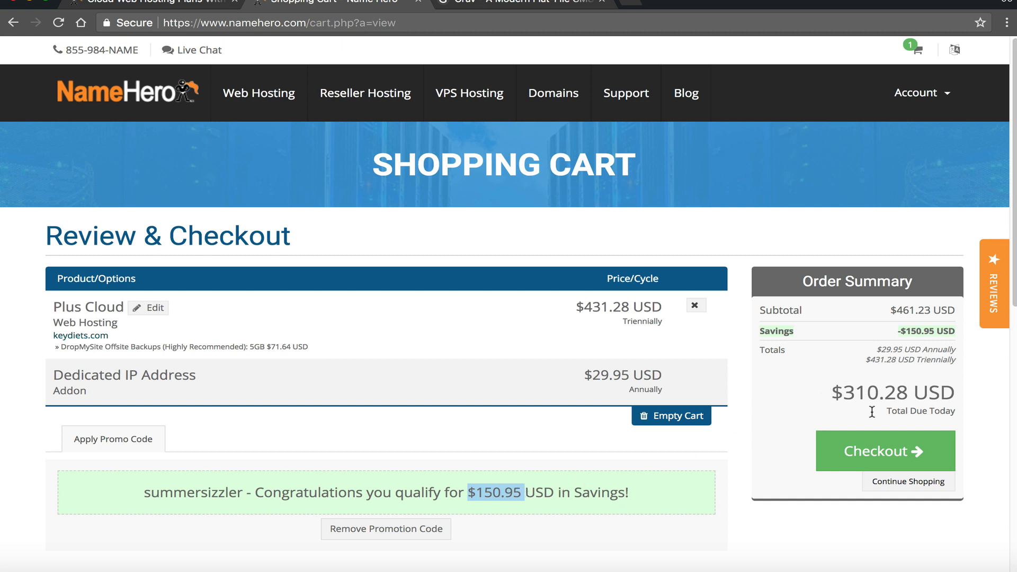
{"action": "left_click_drag", "start_coordinate": [823, 383], "coordinate": [918, 391]}
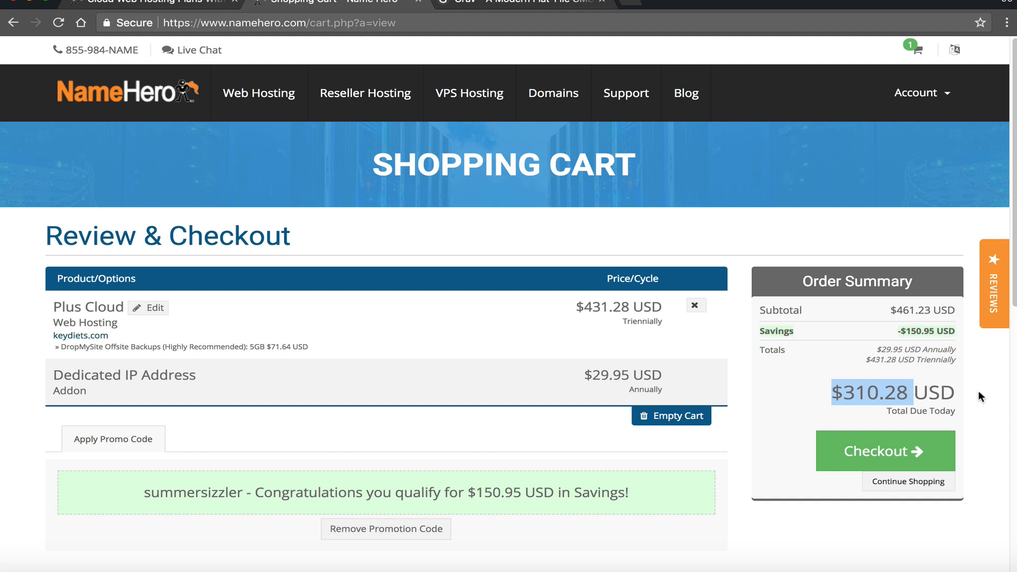
{"action": "left_click", "coordinate": [860, 382]}
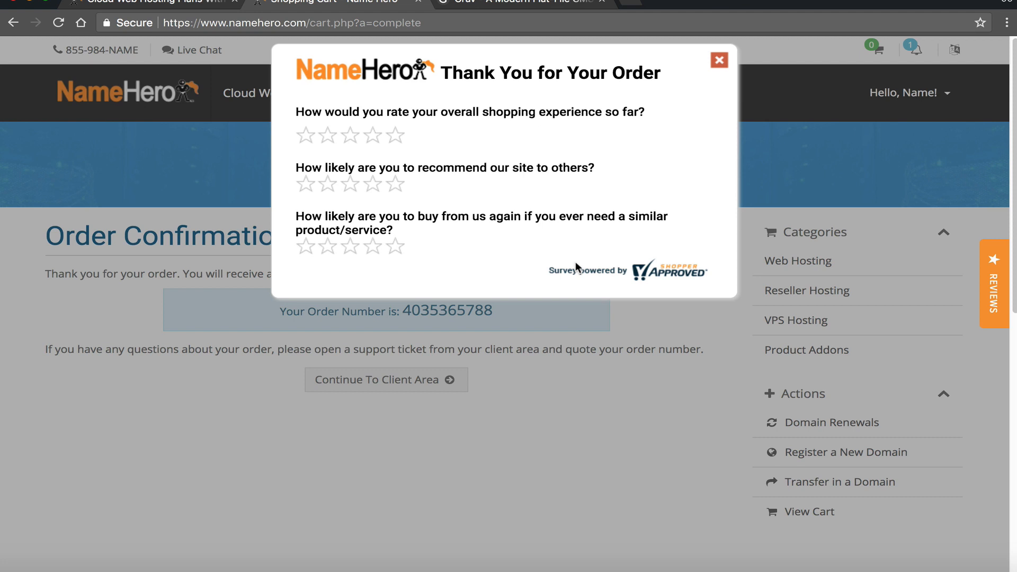
- Rate the shopping experience, likelihood to recommend and likelihood to buy again five stars, then close the survey
{"action": "left_click", "coordinate": [395, 135]}
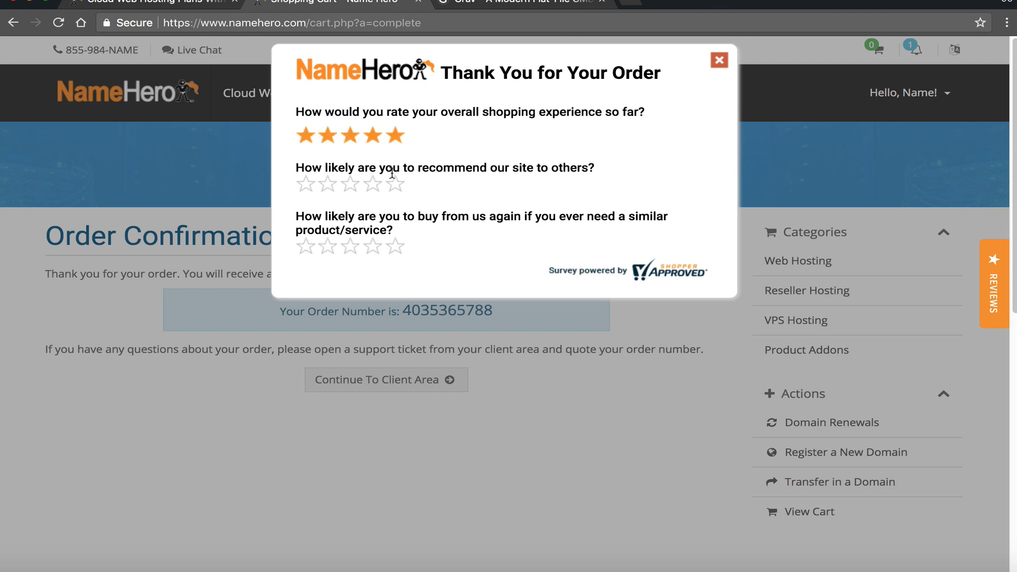
{"action": "left_click", "coordinate": [394, 185]}
{"action": "left_click", "coordinate": [395, 247]}
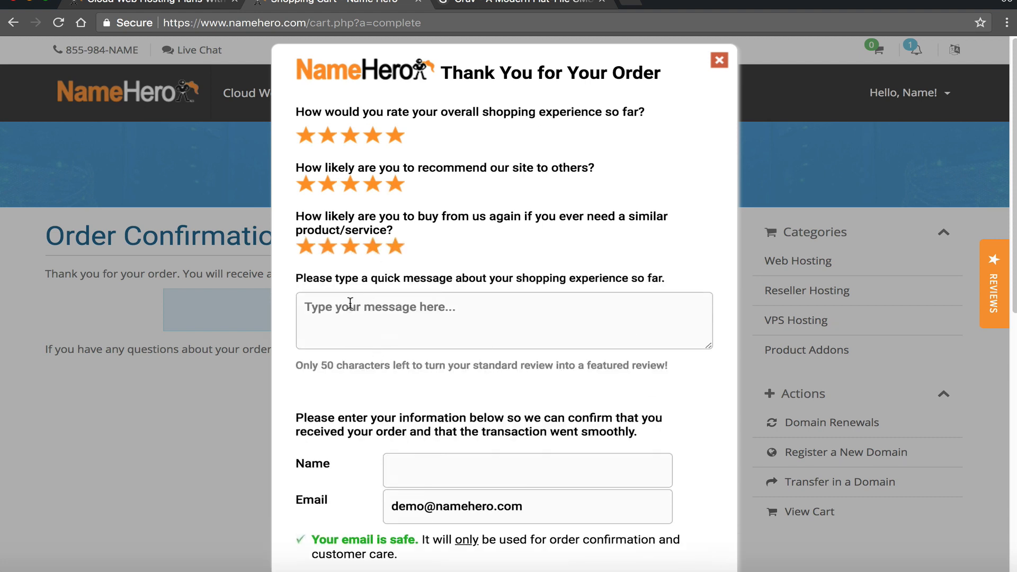
{"action": "left_click", "coordinate": [451, 311]}
{"action": "scroll", "coordinate": [500, 325], "scroll_direction": "down", "scroll_amount": 1}
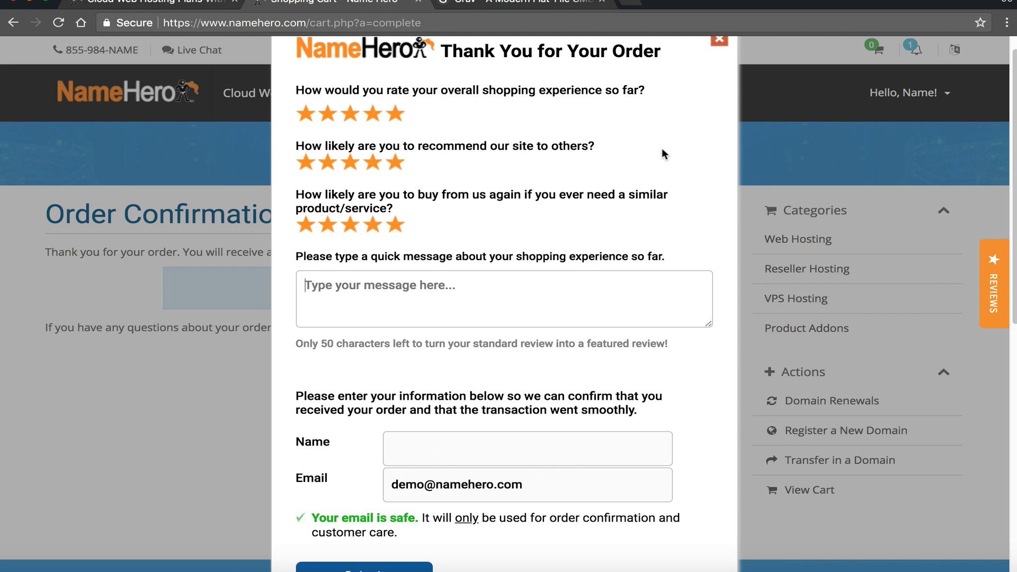
{"action": "scroll", "coordinate": [659, 152], "scroll_direction": "up", "scroll_amount": 1}
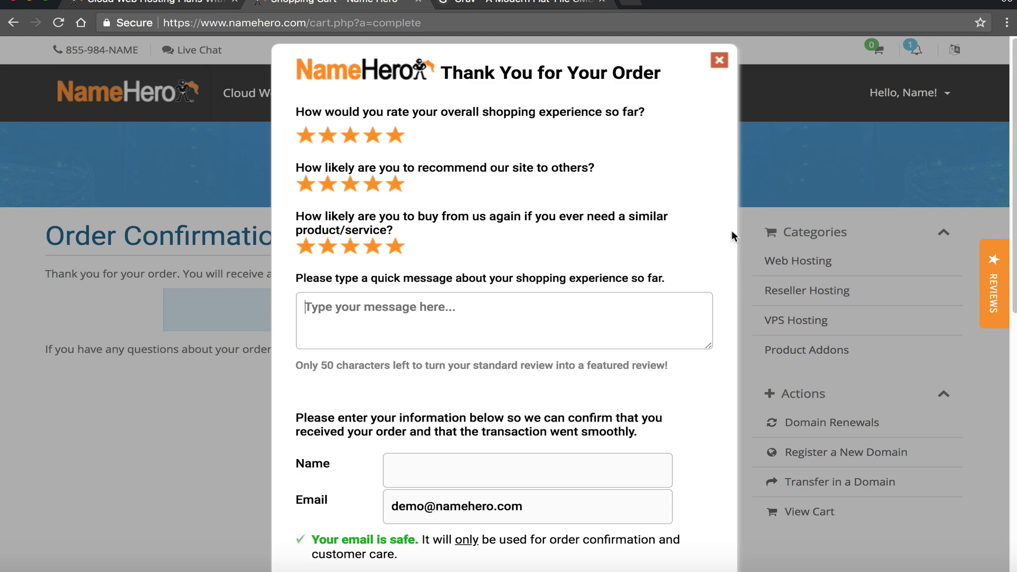
{"action": "left_click", "coordinate": [719, 60]}
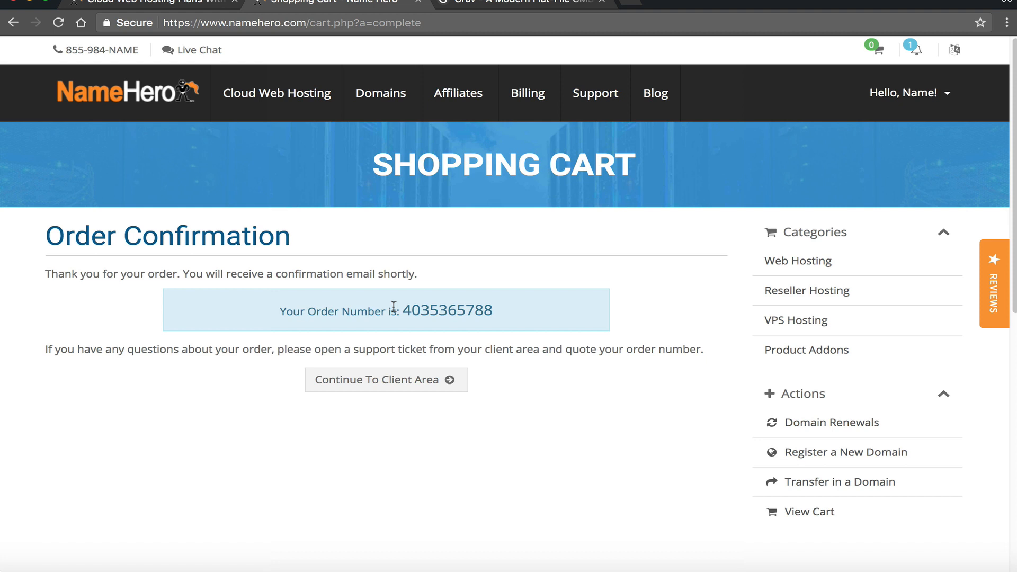
{"action": "left_click", "coordinate": [364, 391]}
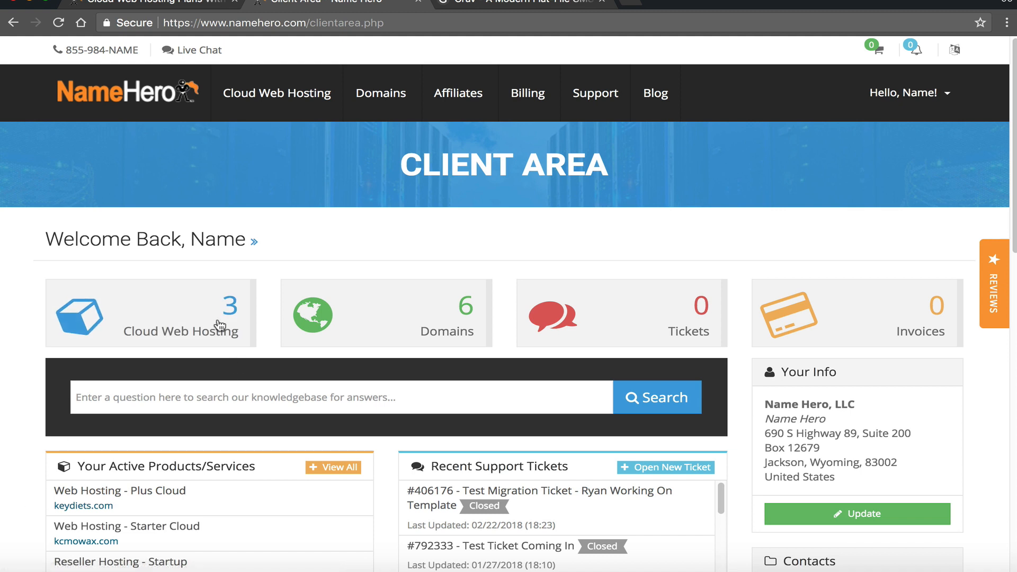
{"action": "left_click", "coordinate": [162, 331]}
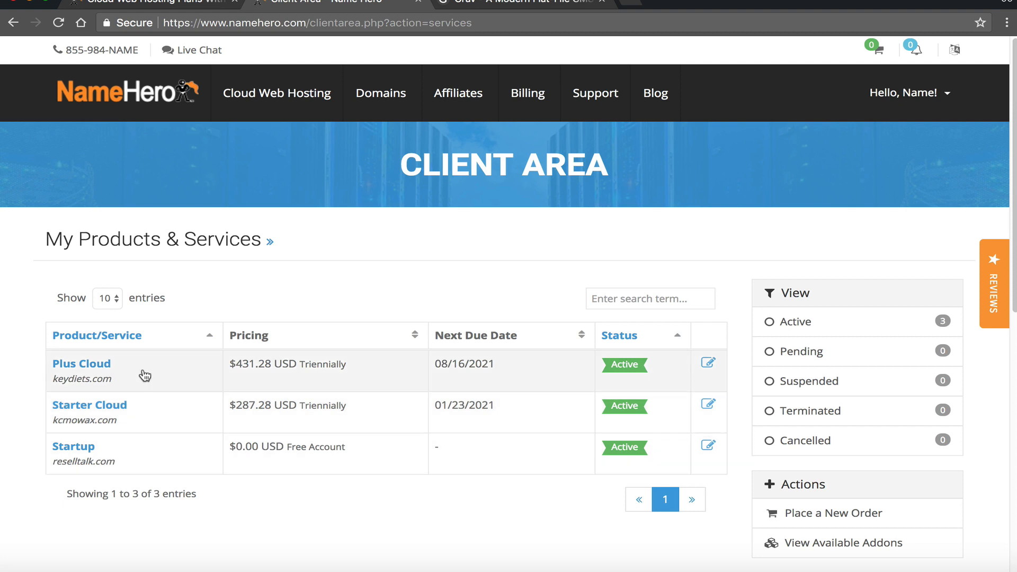
{"action": "left_click", "coordinate": [80, 378]}
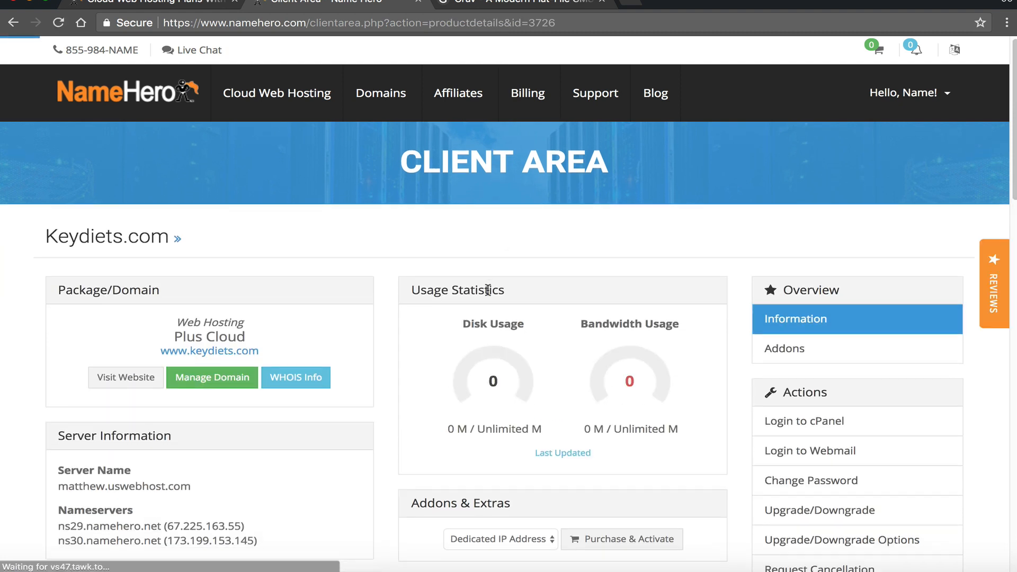
{"action": "scroll", "coordinate": [488, 290], "scroll_direction": "down", "scroll_amount": 1}
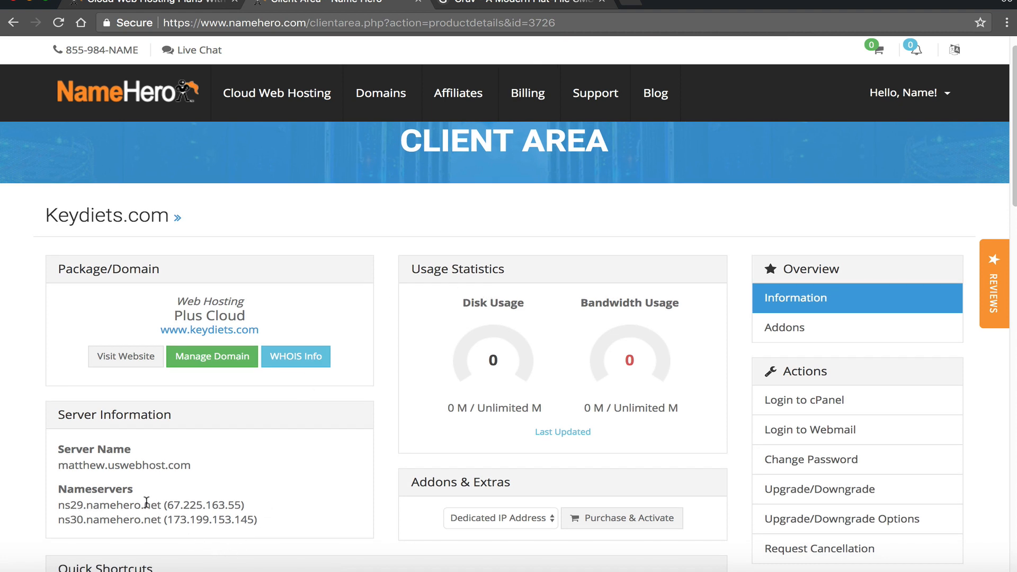
{"action": "left_click_drag", "start_coordinate": [55, 505], "coordinate": [266, 501]}
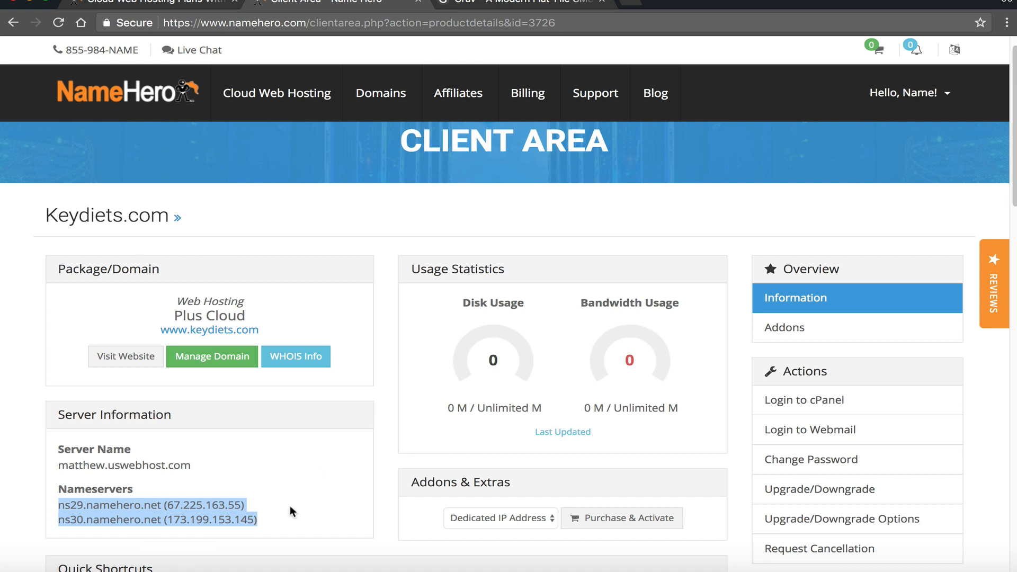
{"action": "left_click", "coordinate": [109, 506]}
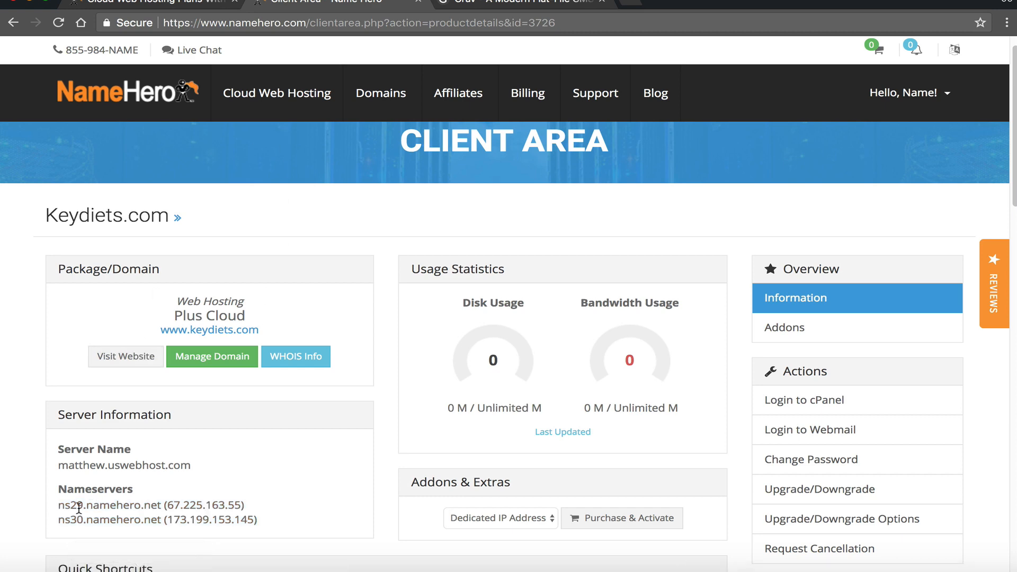
{"action": "left_click_drag", "start_coordinate": [70, 506], "coordinate": [116, 506]}
- Go to My Domains and open the keydiets.com nameserver settings
{"action": "mouse_move", "coordinate": [375, 116]}
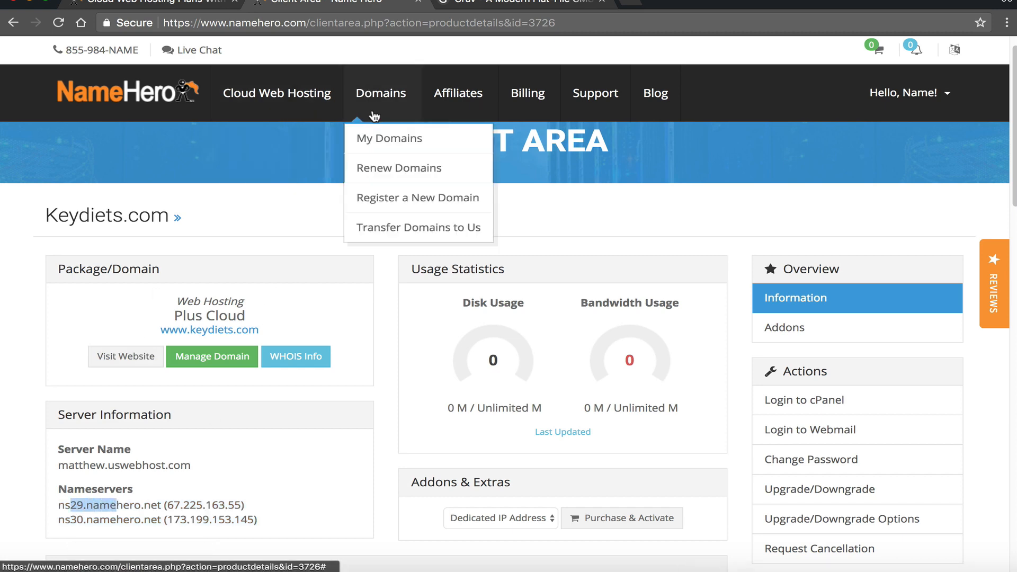
{"action": "left_click", "coordinate": [371, 139]}
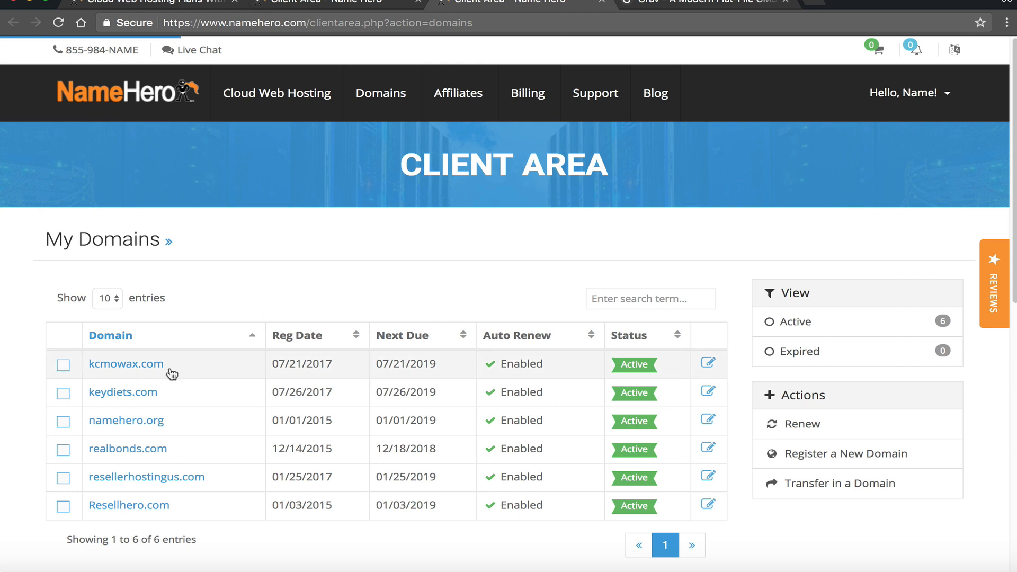
{"action": "left_click", "coordinate": [141, 392]}
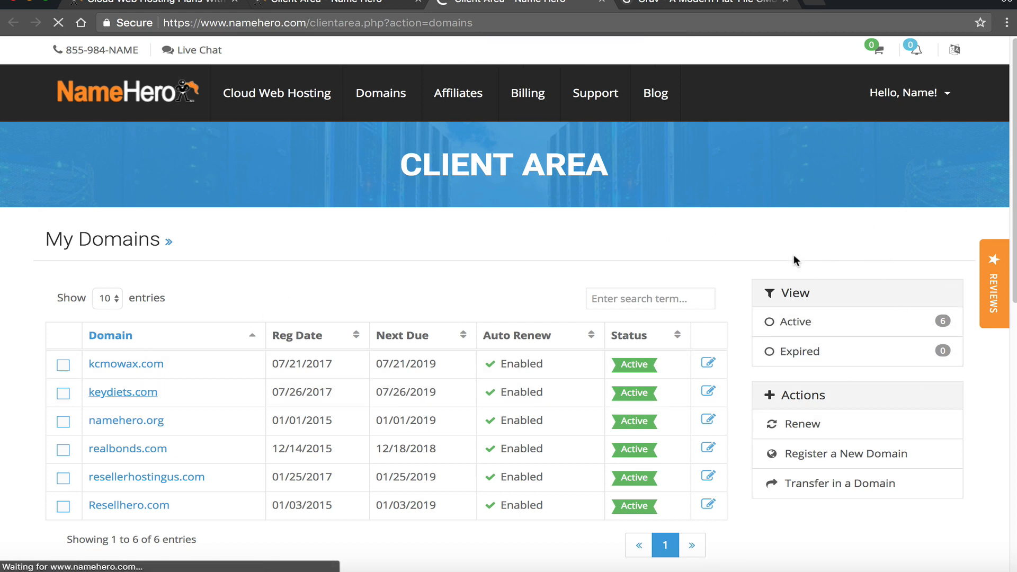
{"action": "left_click", "coordinate": [783, 390]}
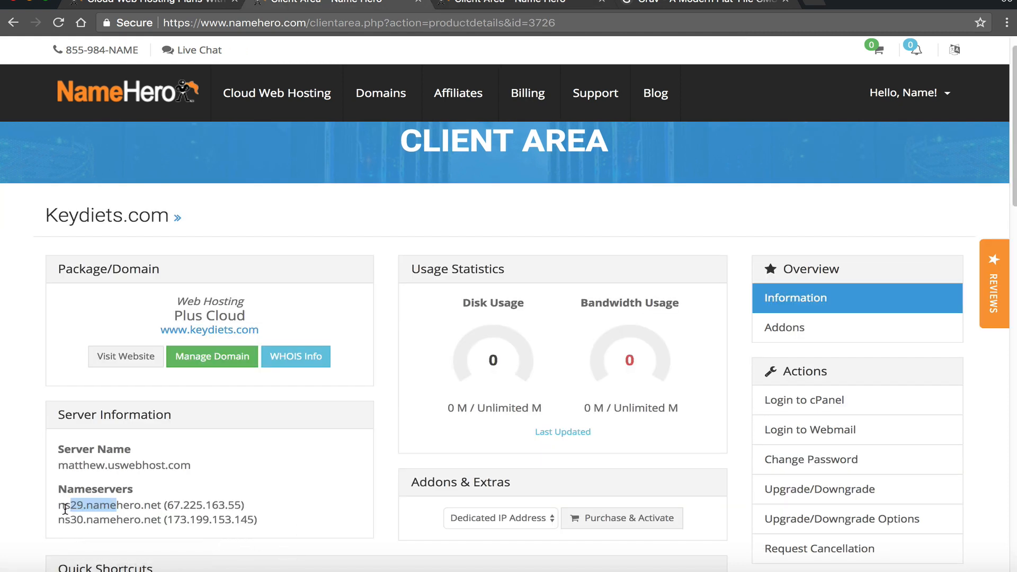
- Copy ns29.namehero.net from the server information into the Nameserver 1 field
{"action": "left_click_drag", "start_coordinate": [57, 506], "coordinate": [161, 505]}
{"action": "right_click", "coordinate": [161, 505]}
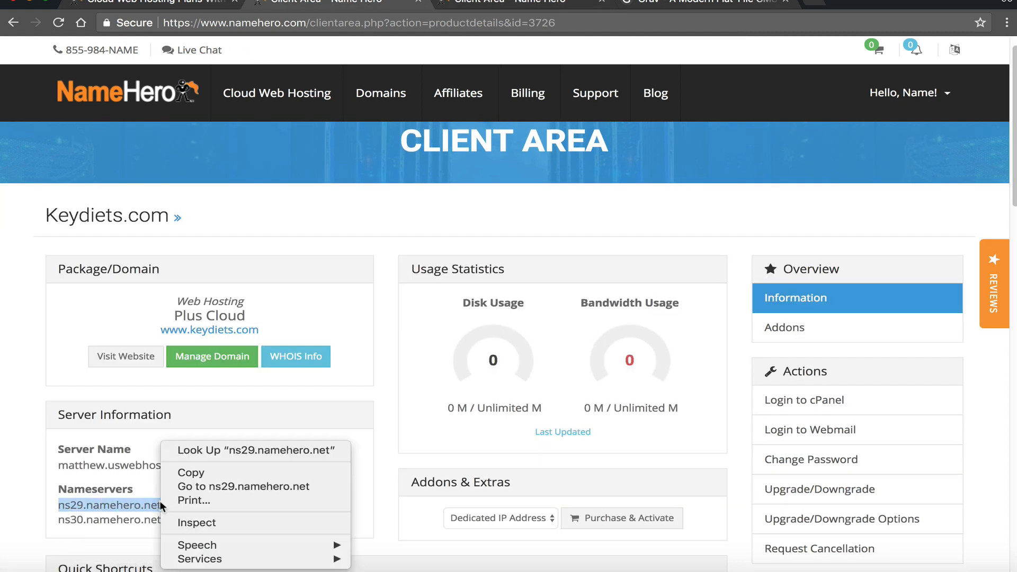
{"action": "left_click", "coordinate": [204, 472]}
{"action": "key", "text": "ctrl+Tab"}
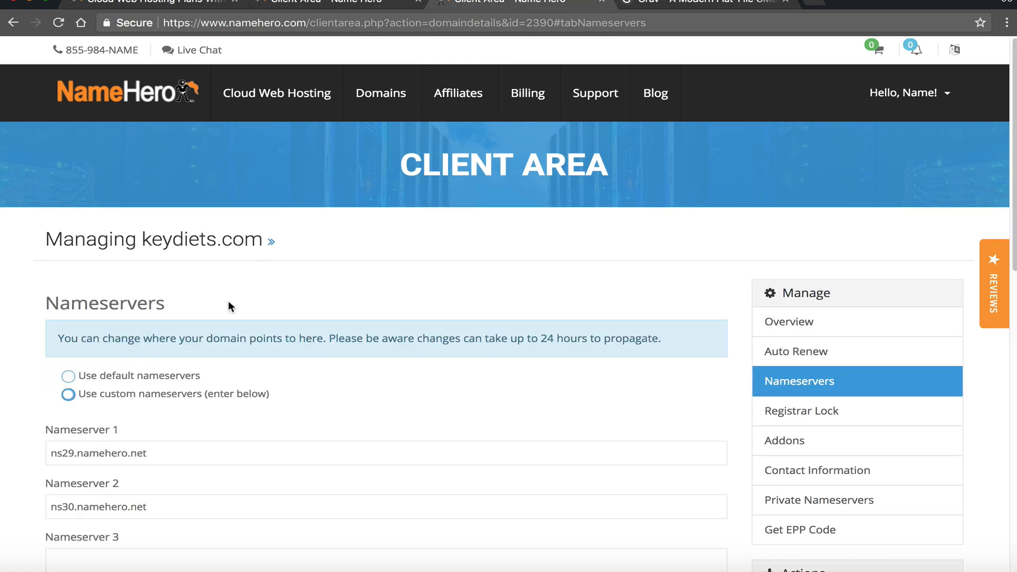
{"action": "left_click_drag", "start_coordinate": [221, 455], "coordinate": [49, 456]}
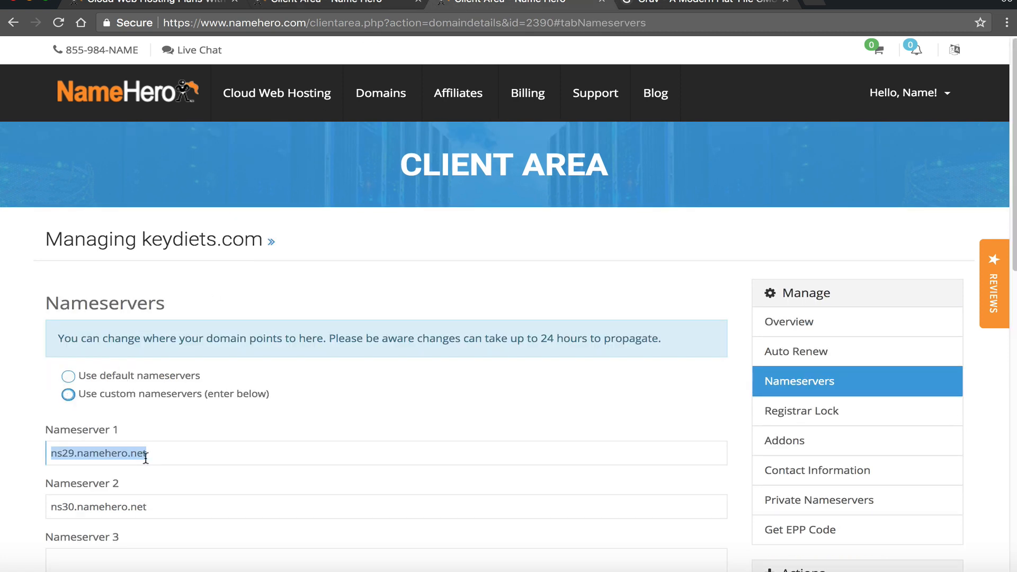
{"action": "right_click", "coordinate": [145, 458]}
{"action": "left_click", "coordinate": [180, 399]}
- Copy ns30.namehero.net from the server information into the Nameserver 2 field
{"action": "left_click_drag", "start_coordinate": [162, 509], "coordinate": [61, 503]}
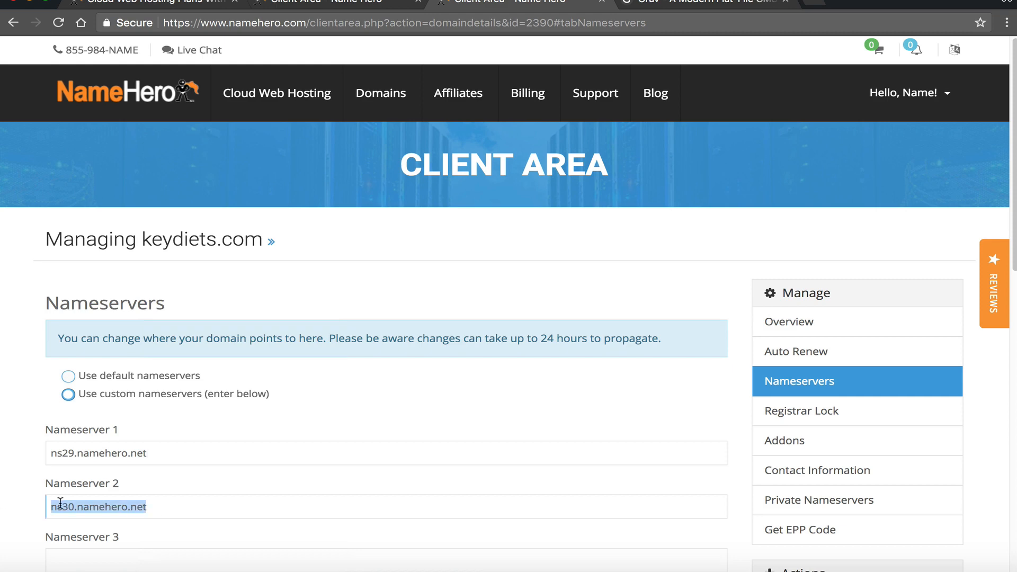
{"action": "scroll", "coordinate": [61, 502], "scroll_direction": "down", "scroll_amount": 2}
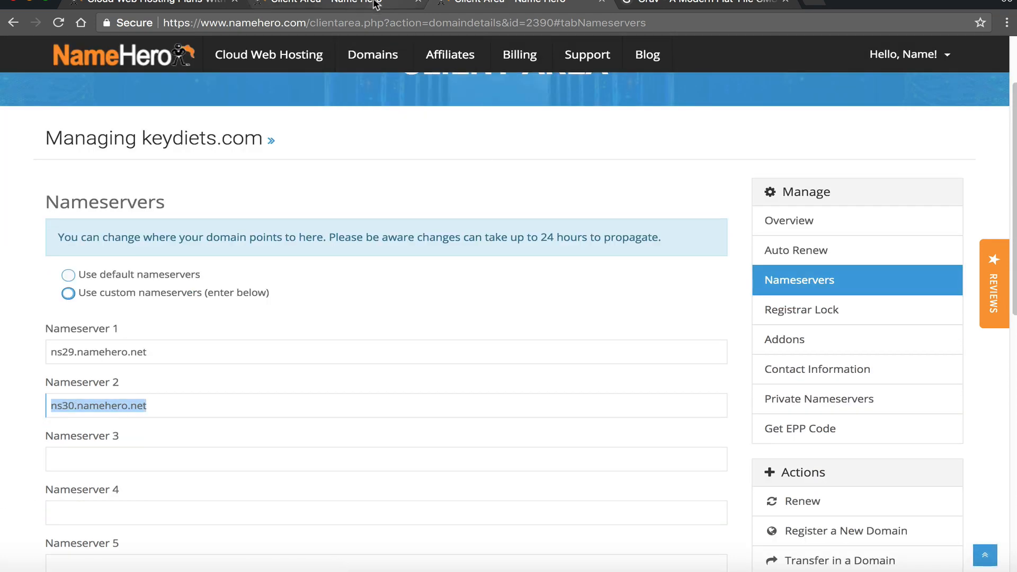
{"action": "left_click", "coordinate": [375, 4]}
{"action": "left_click_drag", "start_coordinate": [53, 520], "coordinate": [162, 520]}
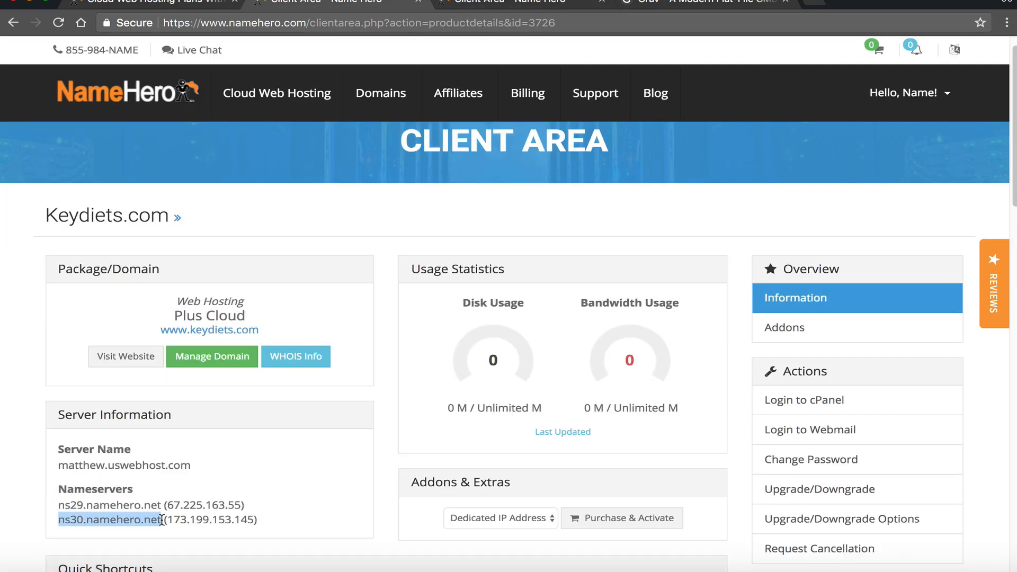
{"action": "right_click", "coordinate": [161, 520]}
{"action": "left_click", "coordinate": [199, 472]}
{"action": "key", "text": "ctrl+Tab"}
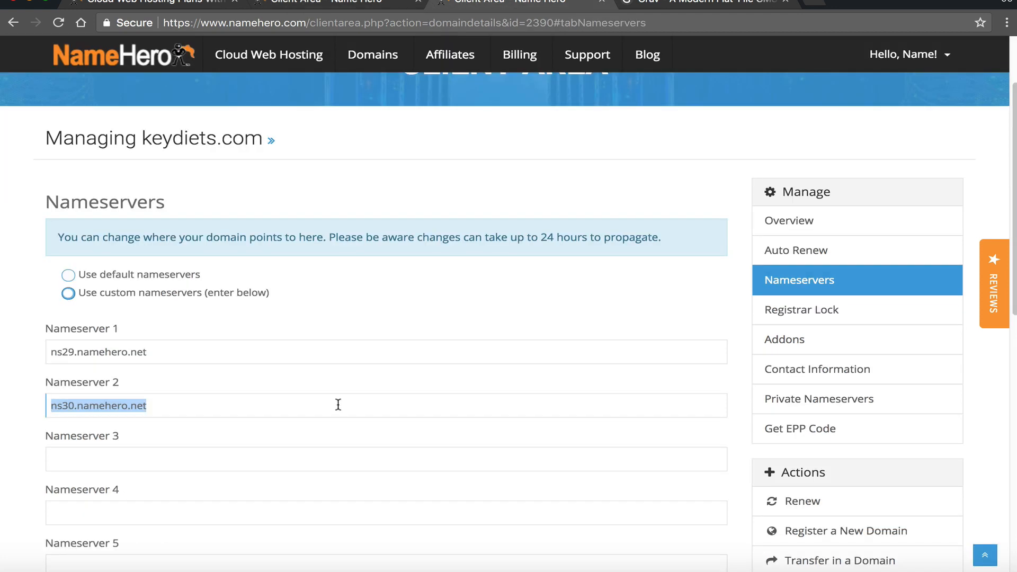
{"action": "right_click", "coordinate": [126, 403]}
{"action": "left_click", "coordinate": [238, 400]}
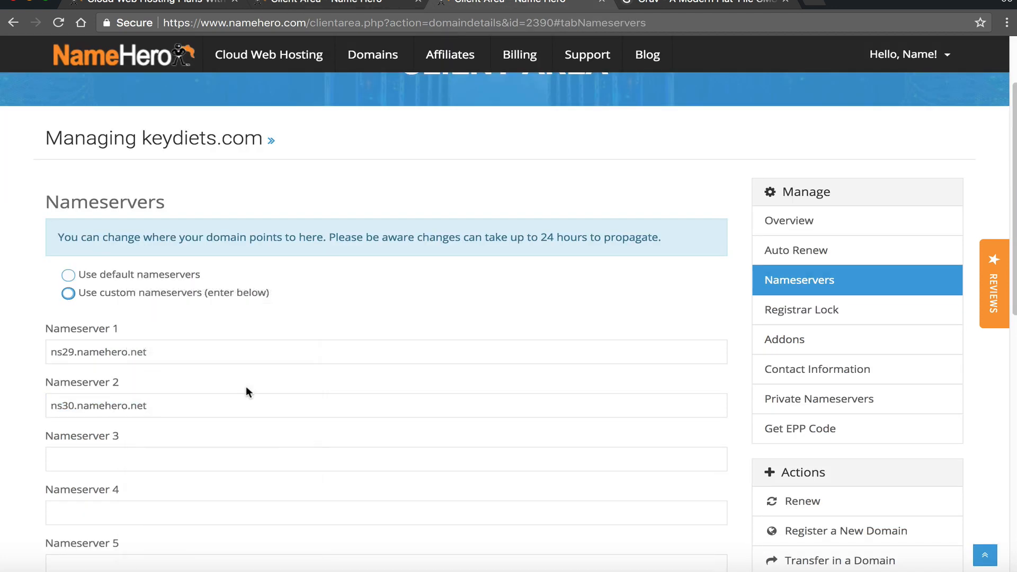
- Save the new nameservers and return to the keydiets.com product details page
{"action": "scroll", "coordinate": [247, 392], "scroll_direction": "down", "scroll_amount": 5}
{"action": "left_click", "coordinate": [121, 352]}
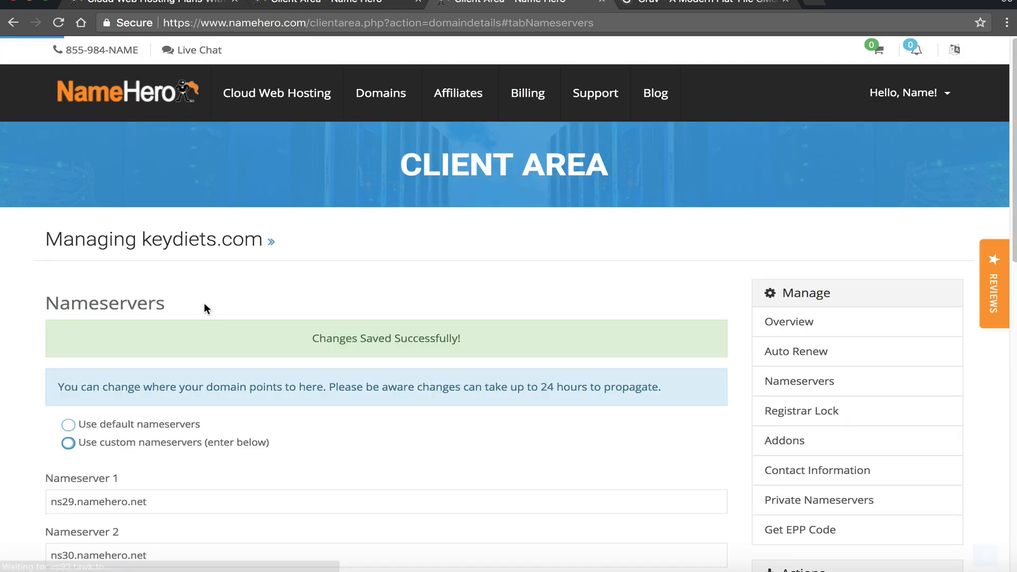
{"action": "scroll", "coordinate": [217, 347], "scroll_direction": "down", "scroll_amount": 1}
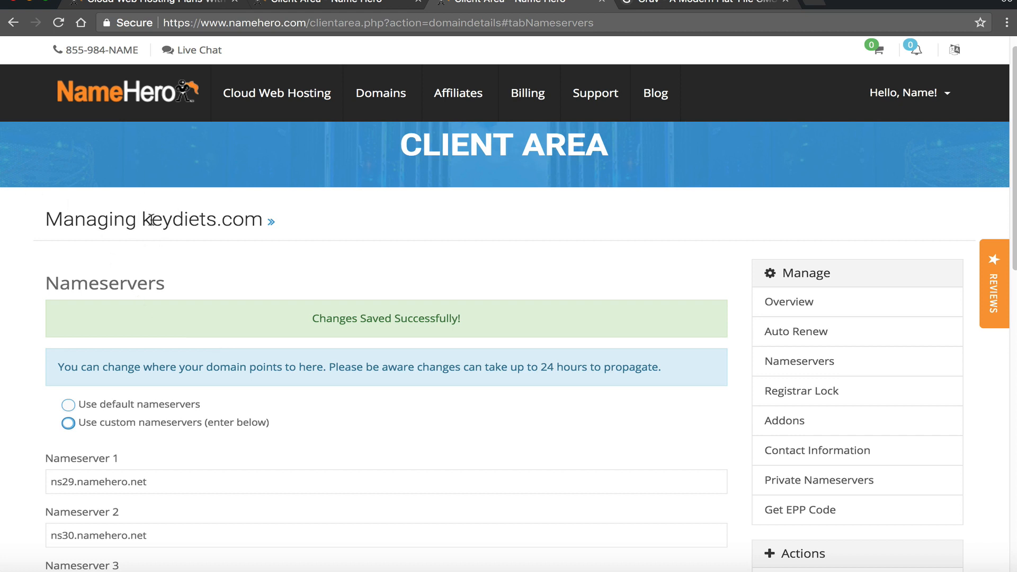
{"action": "left_click_drag", "start_coordinate": [151, 219], "coordinate": [269, 222]}
{"action": "left_click", "coordinate": [403, 233]}
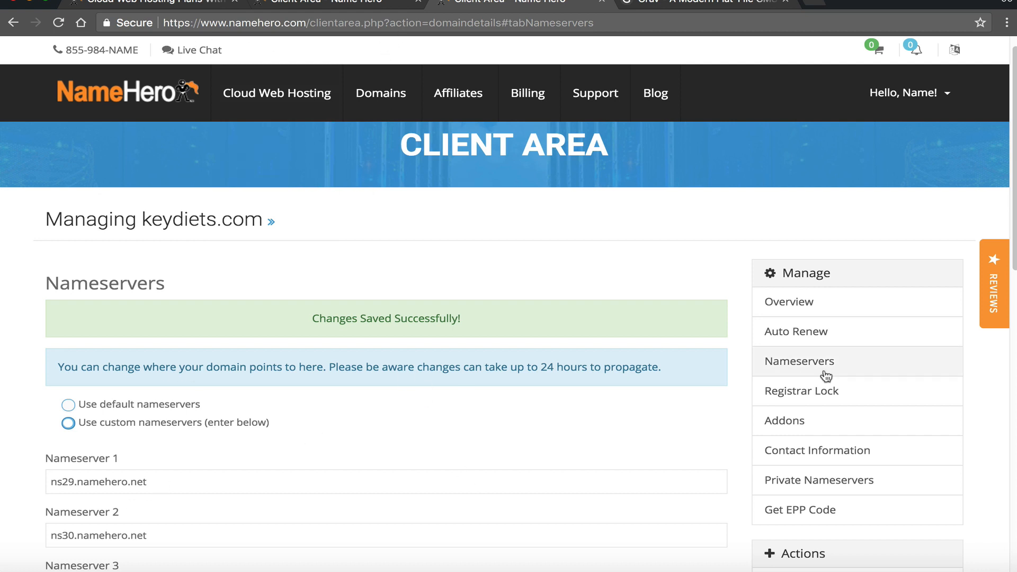
{"action": "left_click", "coordinate": [367, 3]}
{"action": "left_click", "coordinate": [281, 443]}
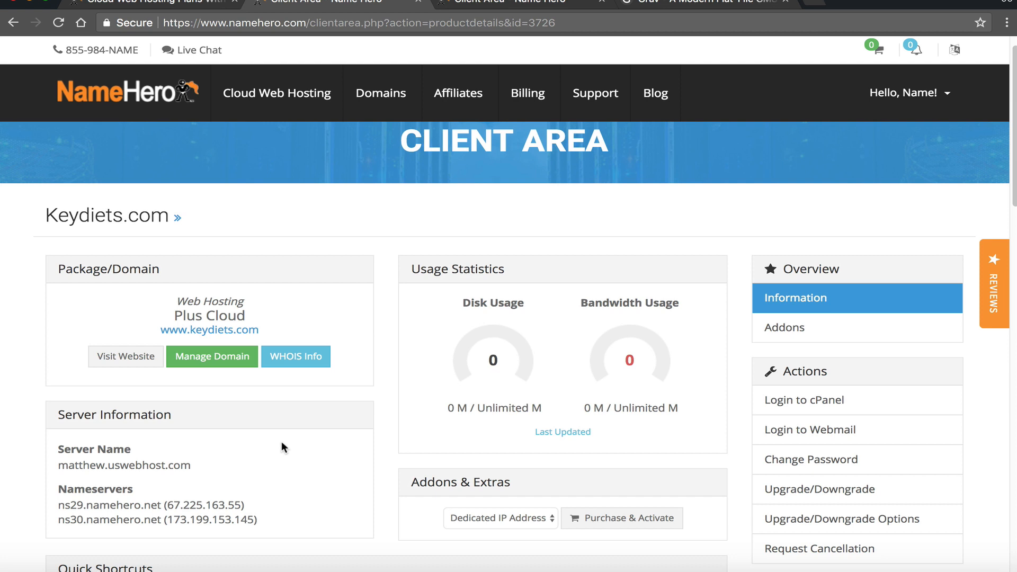
{"action": "scroll", "coordinate": [282, 448], "scroll_direction": "up", "scroll_amount": 1}
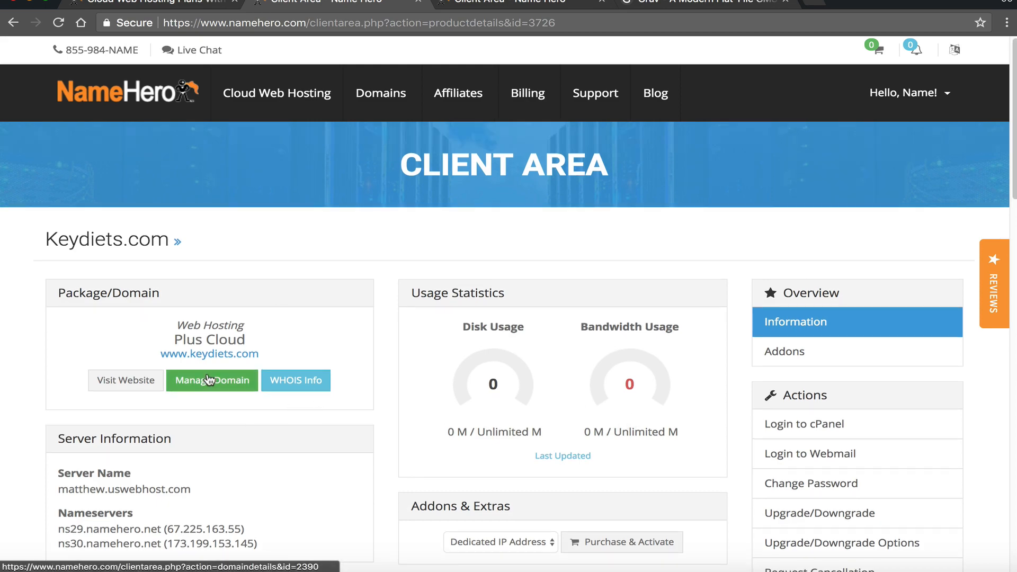
{"action": "left_click", "coordinate": [212, 355]}
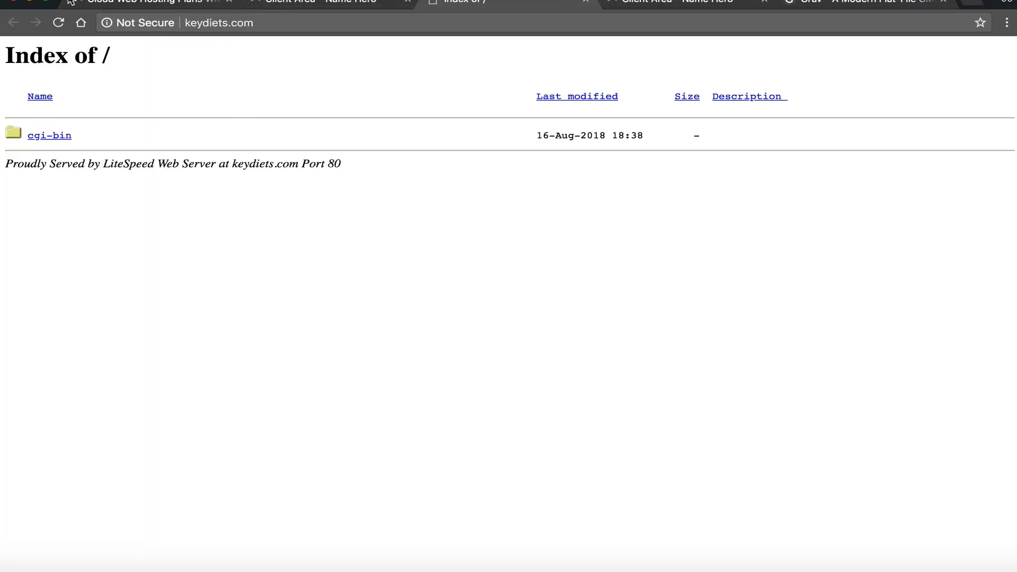
{"action": "left_click", "coordinate": [299, 5]}
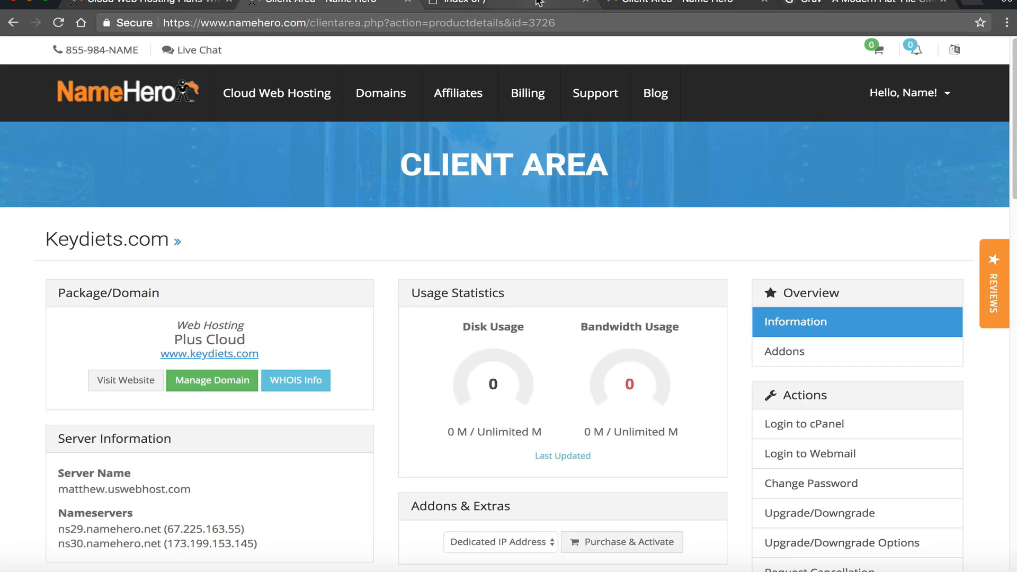
{"action": "left_click_drag", "start_coordinate": [848, 3], "coordinate": [443, 3]}
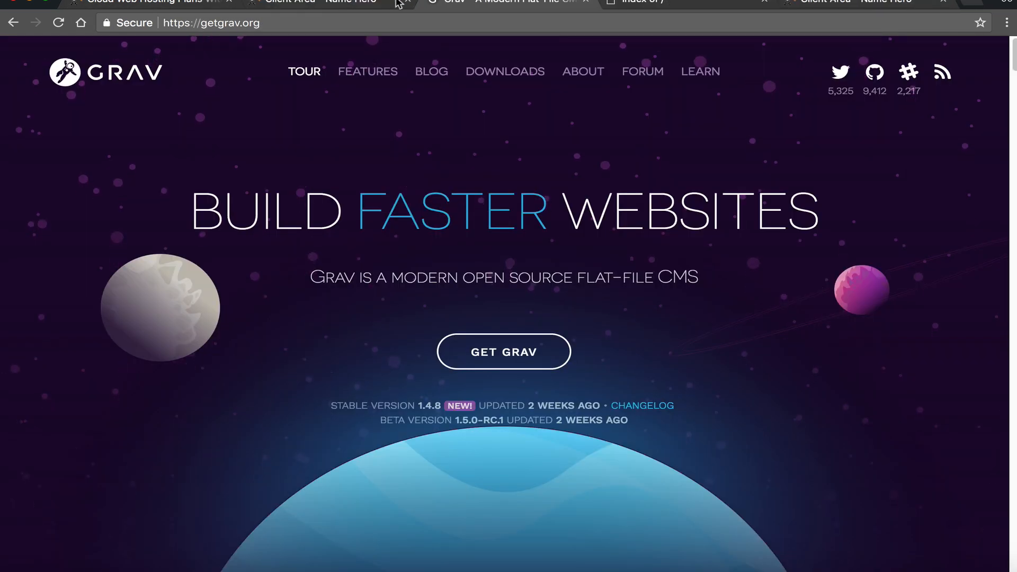
{"action": "left_click", "coordinate": [338, 2]}
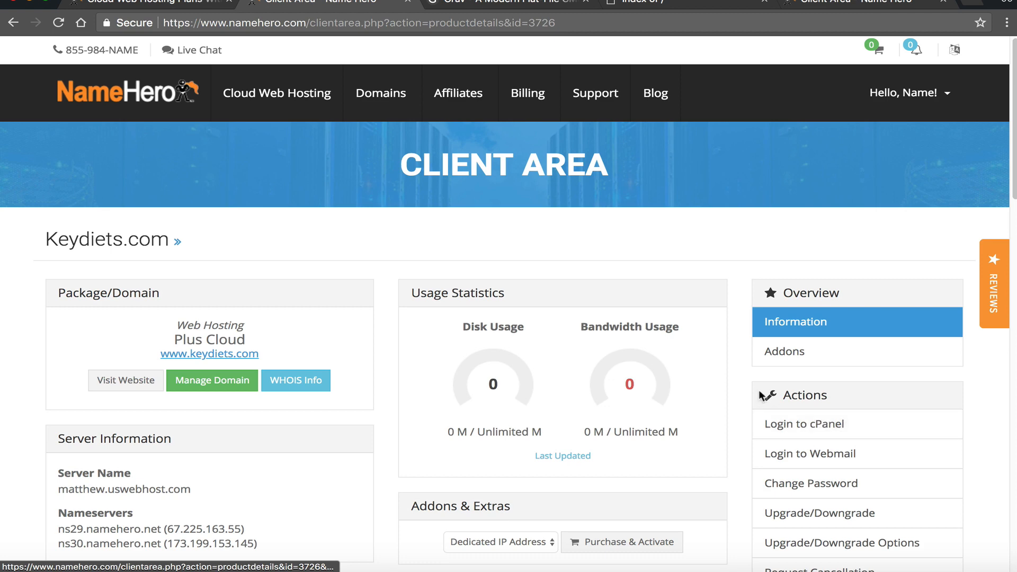
{"action": "left_click_drag", "start_coordinate": [761, 396], "coordinate": [830, 403]}
- Log in to cPanel for keydiets.com and scroll down to the Softaculous Apps Installer scripts
{"action": "left_click", "coordinate": [812, 430]}
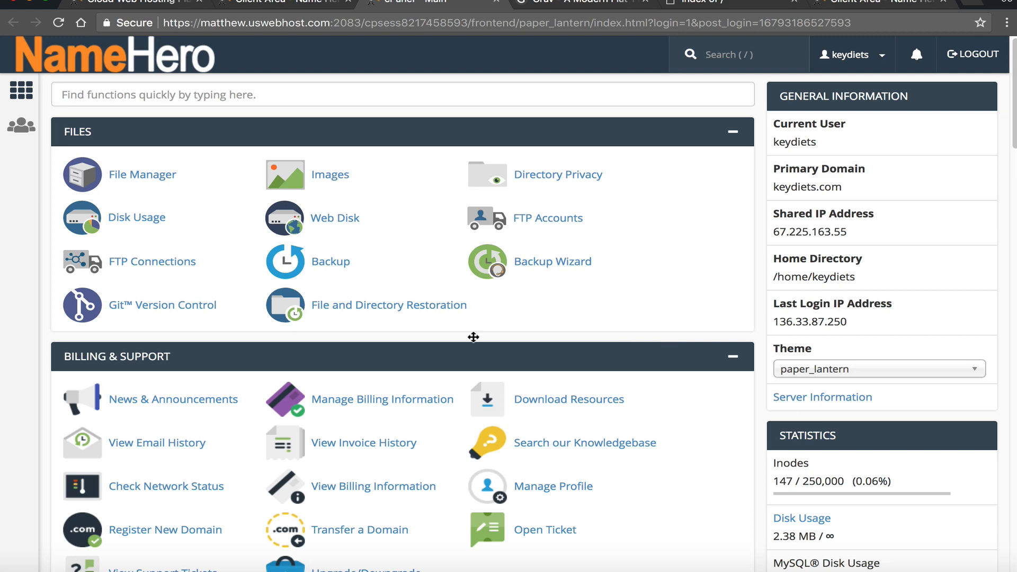
{"action": "scroll", "coordinate": [157, 297], "scroll_direction": "down", "scroll_amount": 8}
{"action": "scroll", "coordinate": [173, 266], "scroll_direction": "down", "scroll_amount": 20}
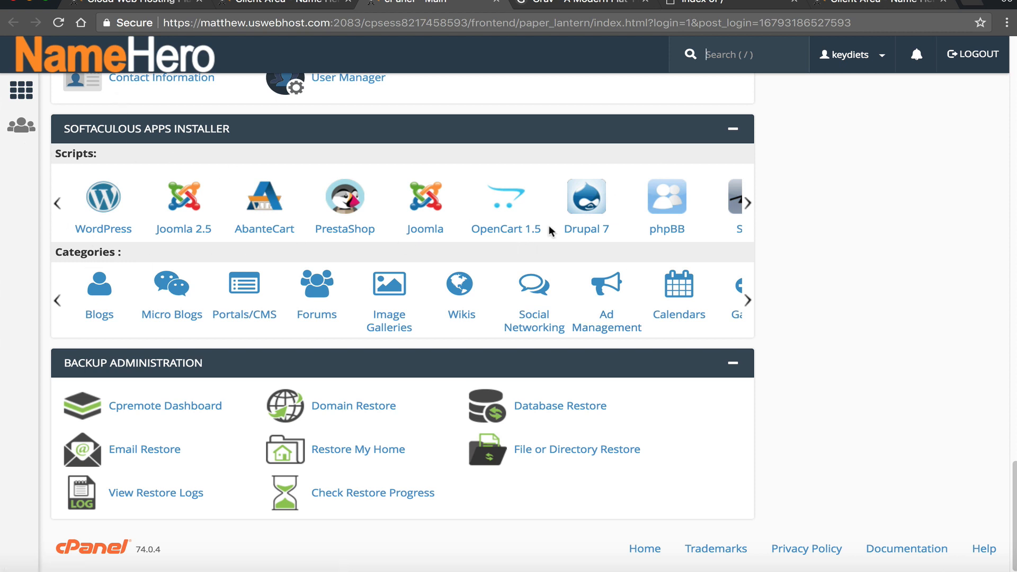
{"action": "mouse_move", "coordinate": [751, 210]}
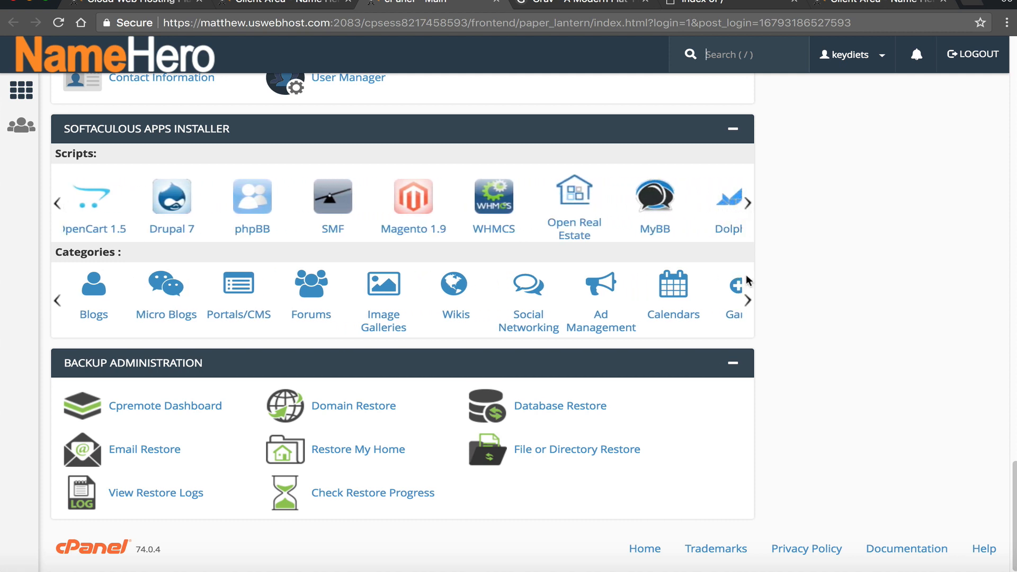
{"action": "mouse_move", "coordinate": [745, 284]}
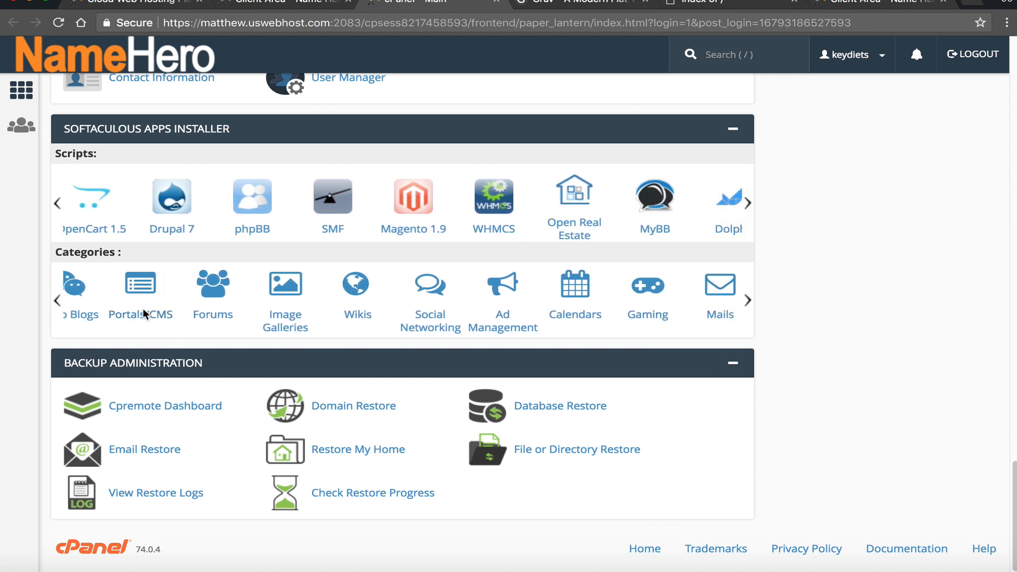
- Search the Softaculous catalogue for 'grav' and open the GRAV software page
{"action": "left_click", "coordinate": [132, 315]}
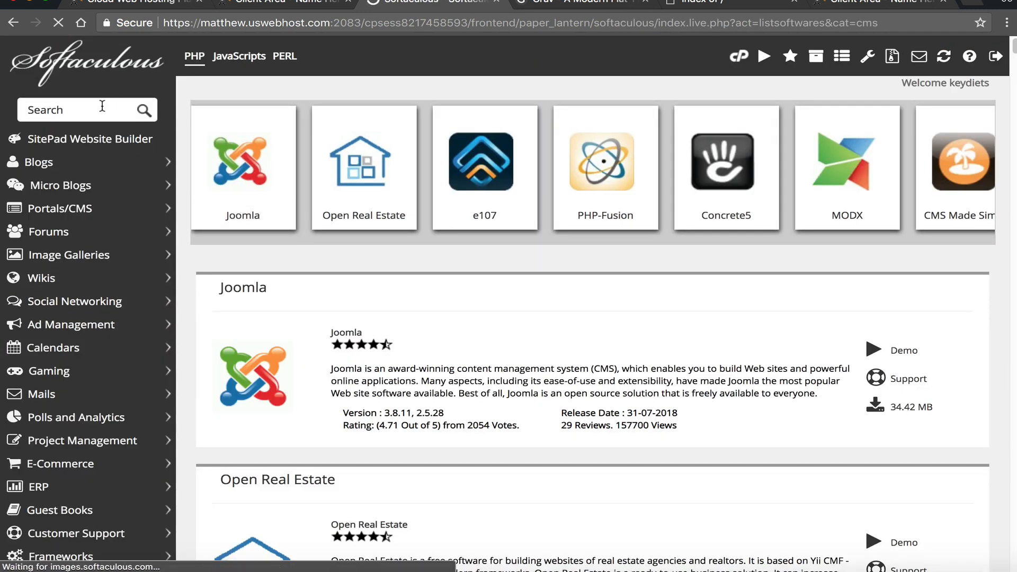
{"action": "left_click", "coordinate": [102, 106]}
{"action": "type", "text": "grav"}
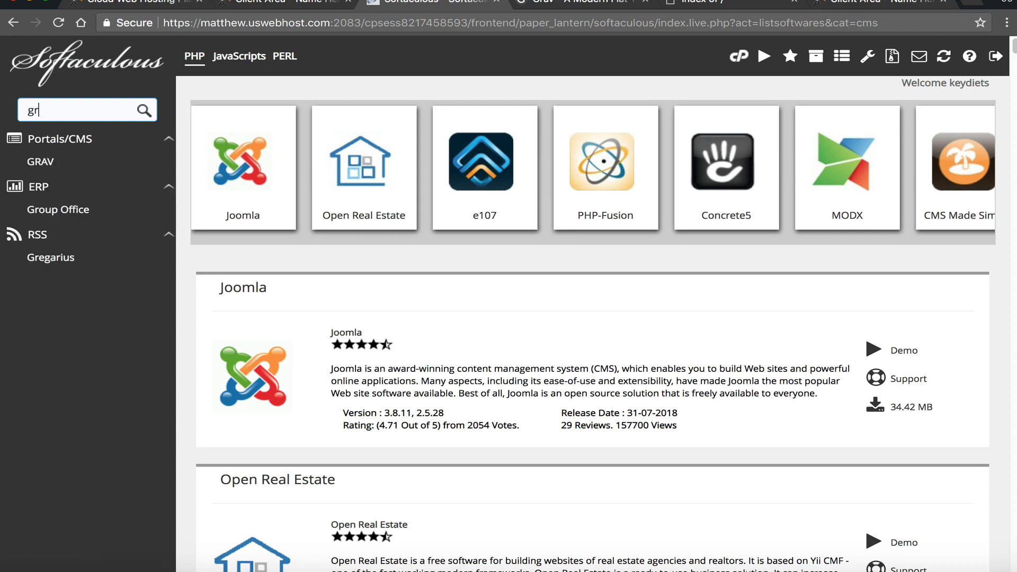
{"action": "left_click", "coordinate": [46, 162]}
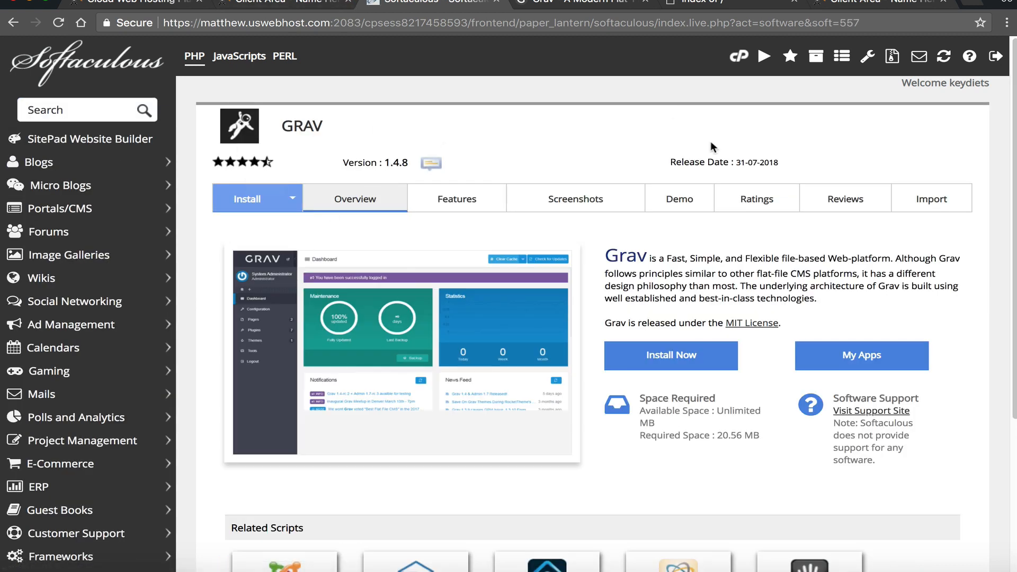
{"action": "mouse_move", "coordinate": [219, 162]}
- Check GRAV's version 1.4.8 and its 31-07-2018 release date
{"action": "left_click_drag", "start_coordinate": [335, 158], "coordinate": [406, 155]}
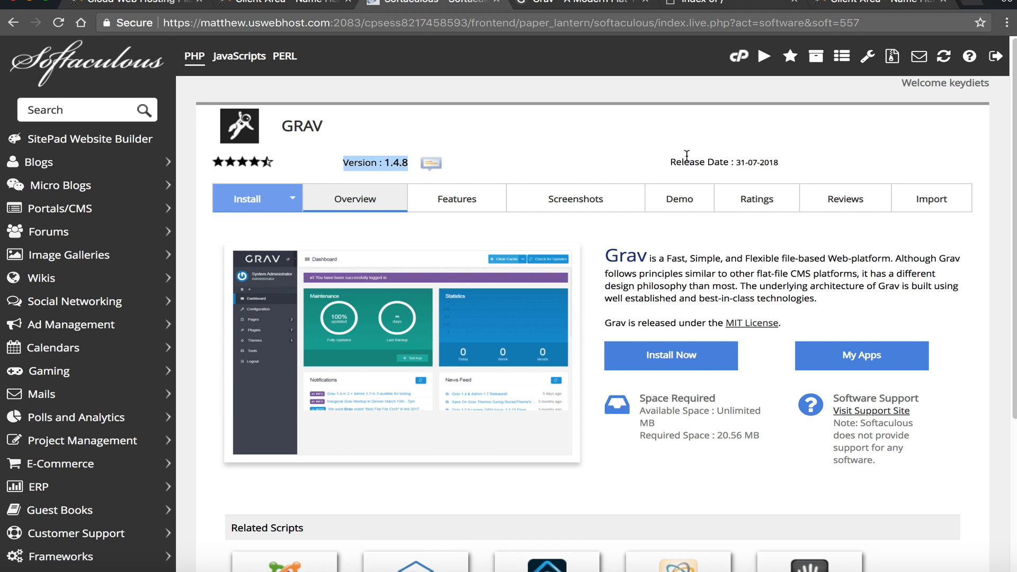
{"action": "left_click_drag", "start_coordinate": [677, 158], "coordinate": [637, 161]}
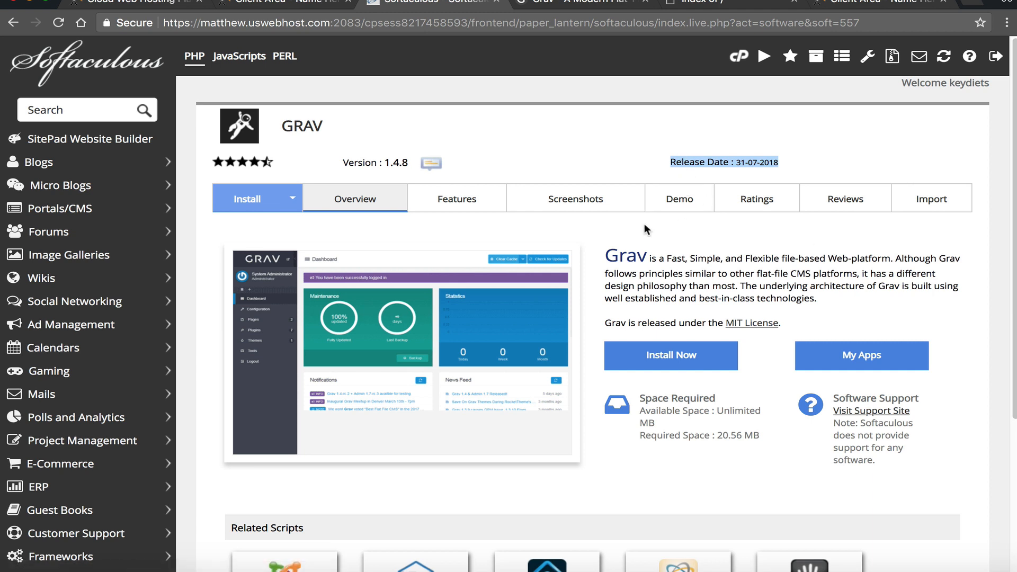
{"action": "scroll", "coordinate": [374, 244], "scroll_direction": "down", "scroll_amount": 2}
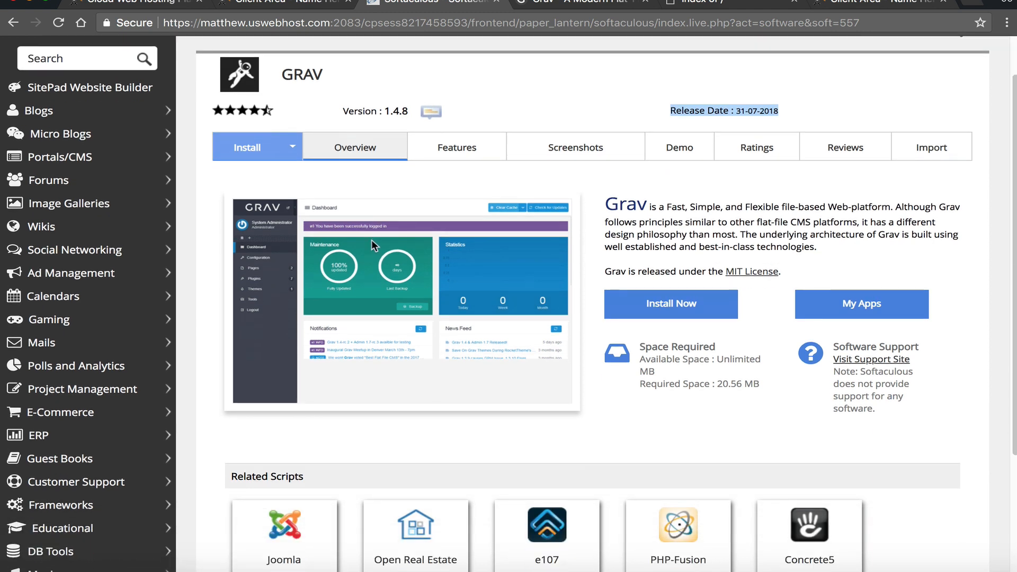
{"action": "scroll", "coordinate": [371, 239], "scroll_direction": "up", "scroll_amount": 1}
{"action": "left_click", "coordinate": [583, 5]}
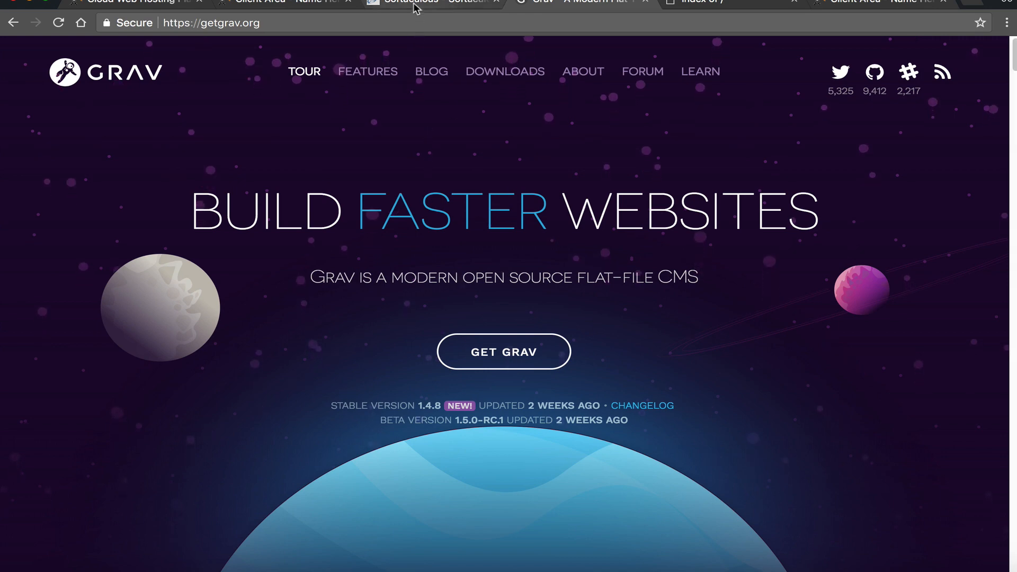
{"action": "key", "text": "ctrl+shift+Tab"}
{"action": "left_click_drag", "start_coordinate": [339, 141], "coordinate": [371, 141]}
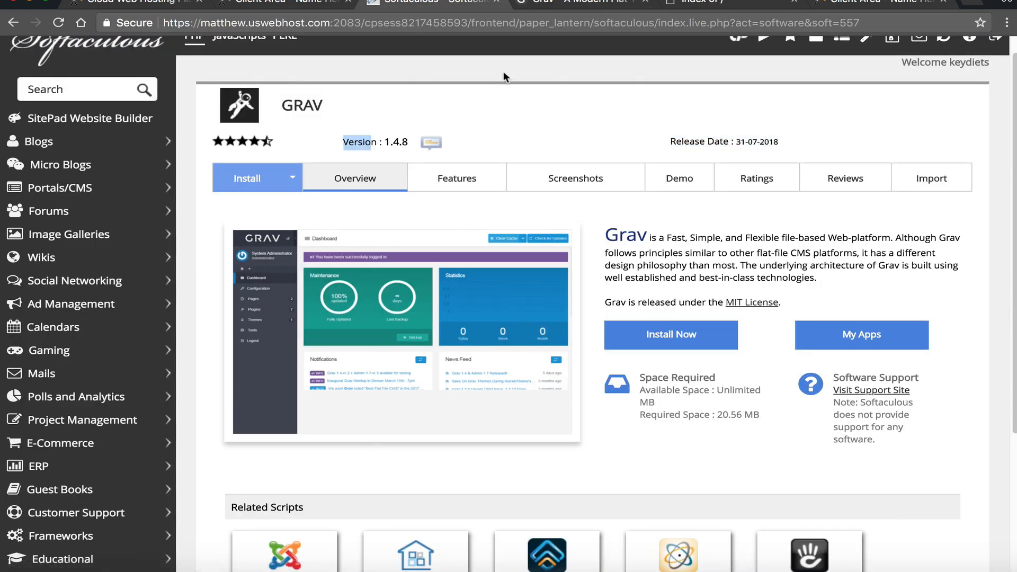
{"action": "key", "text": "ctrl+Tab"}
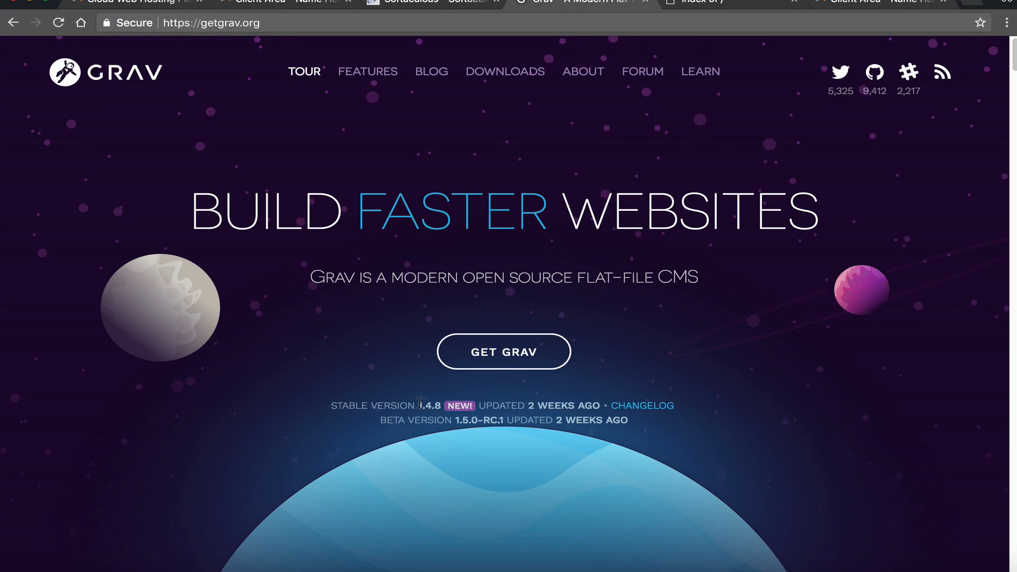
{"action": "left_click_drag", "start_coordinate": [408, 405], "coordinate": [441, 406]}
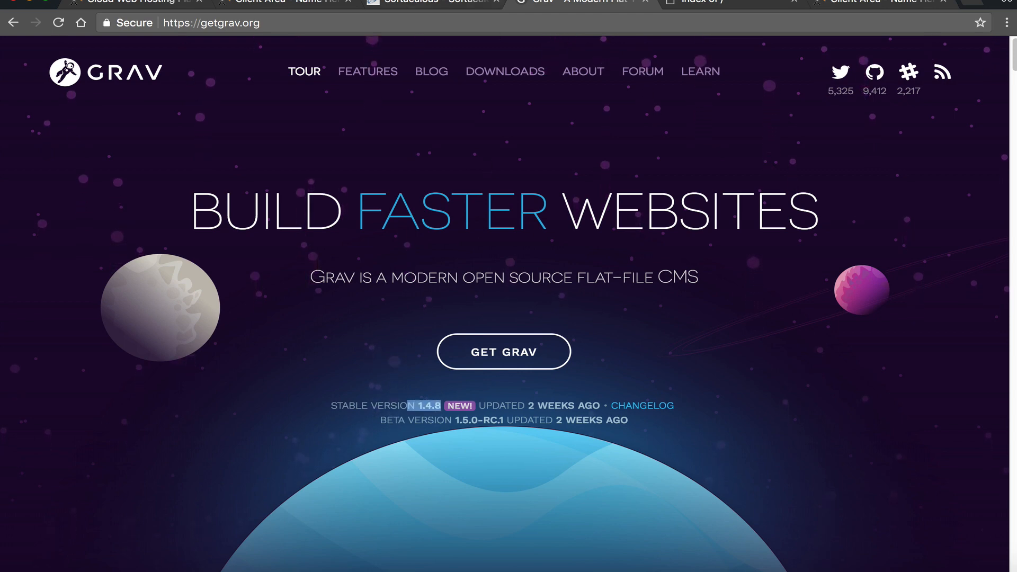
{"action": "left_click", "coordinate": [439, 2]}
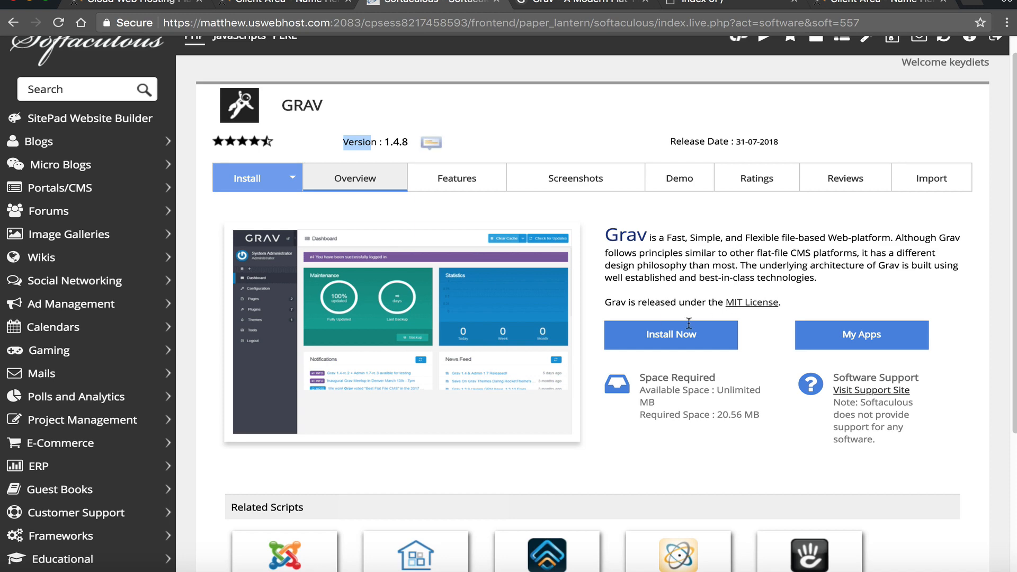
{"action": "left_click_drag", "start_coordinate": [653, 238], "coordinate": [811, 239]}
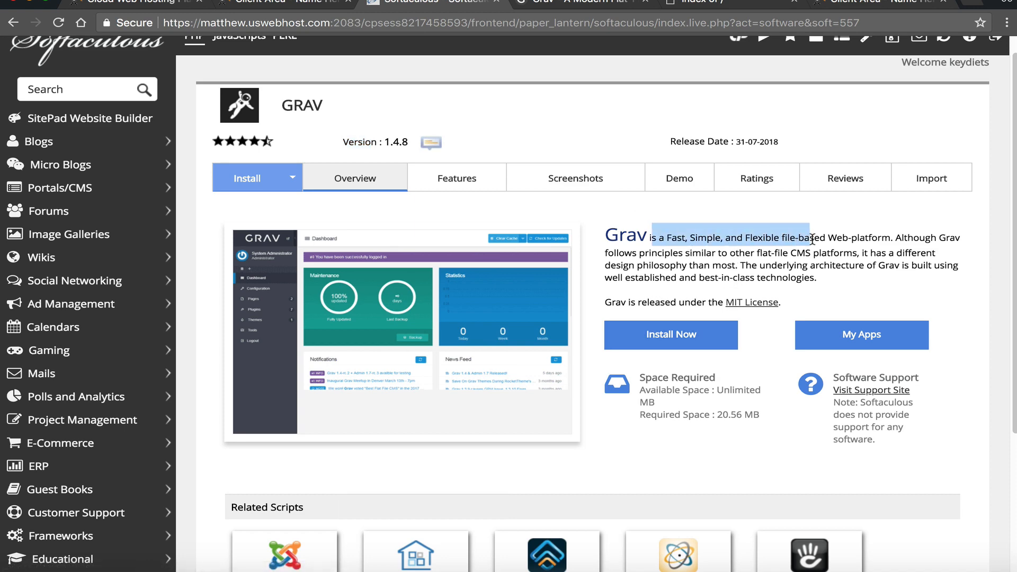
{"action": "left_click", "coordinate": [816, 276]}
{"action": "left_click", "coordinate": [451, 179]}
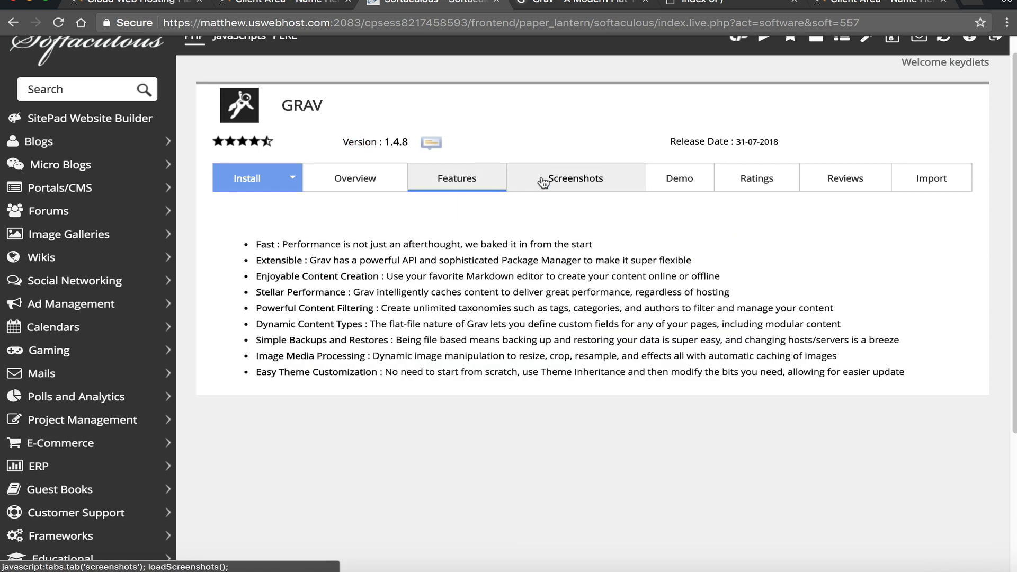
{"action": "left_click", "coordinate": [614, 182]}
{"action": "left_click", "coordinate": [675, 178]}
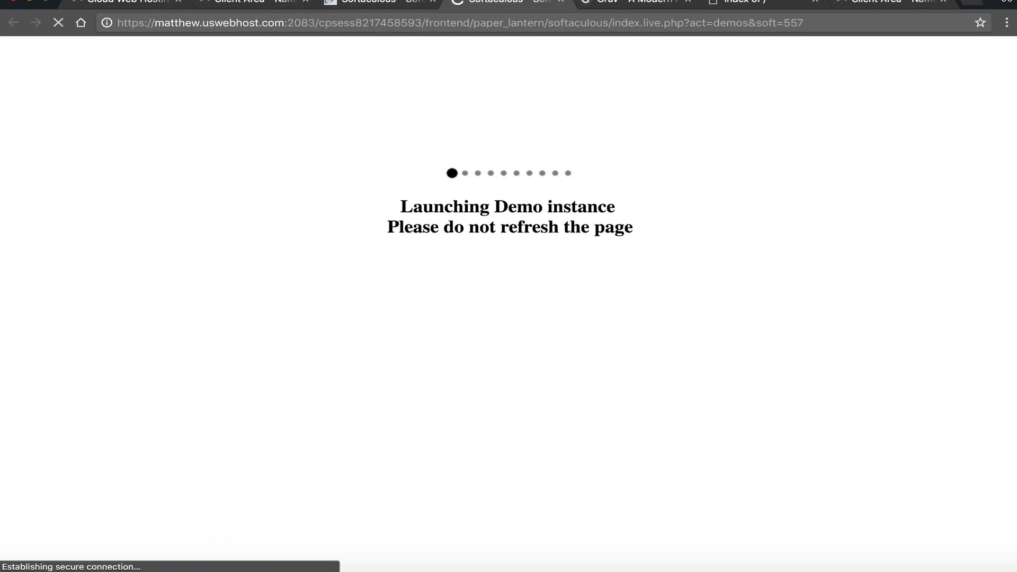
{"action": "left_click", "coordinate": [385, 5]}
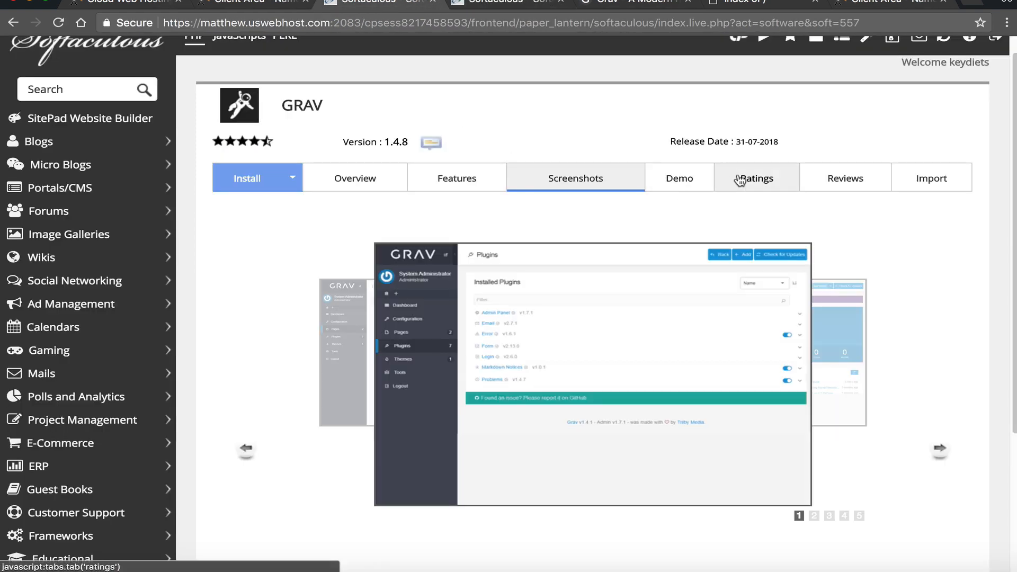
{"action": "left_click", "coordinate": [722, 177]}
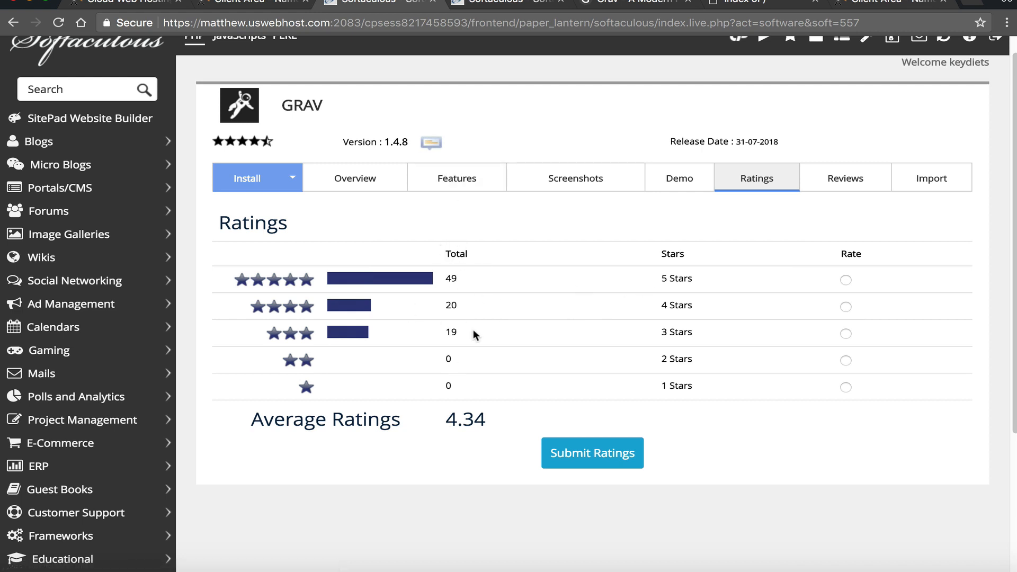
{"action": "left_click", "coordinate": [854, 173]}
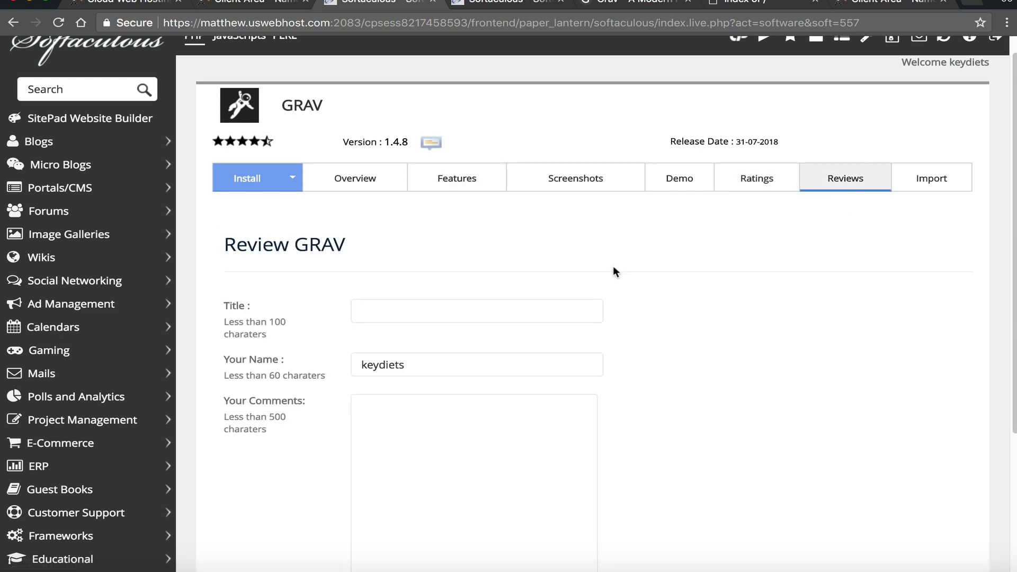
{"action": "scroll", "coordinate": [611, 267], "scroll_direction": "down", "scroll_amount": 4}
{"action": "scroll", "coordinate": [608, 267], "scroll_direction": "up", "scroll_amount": 5}
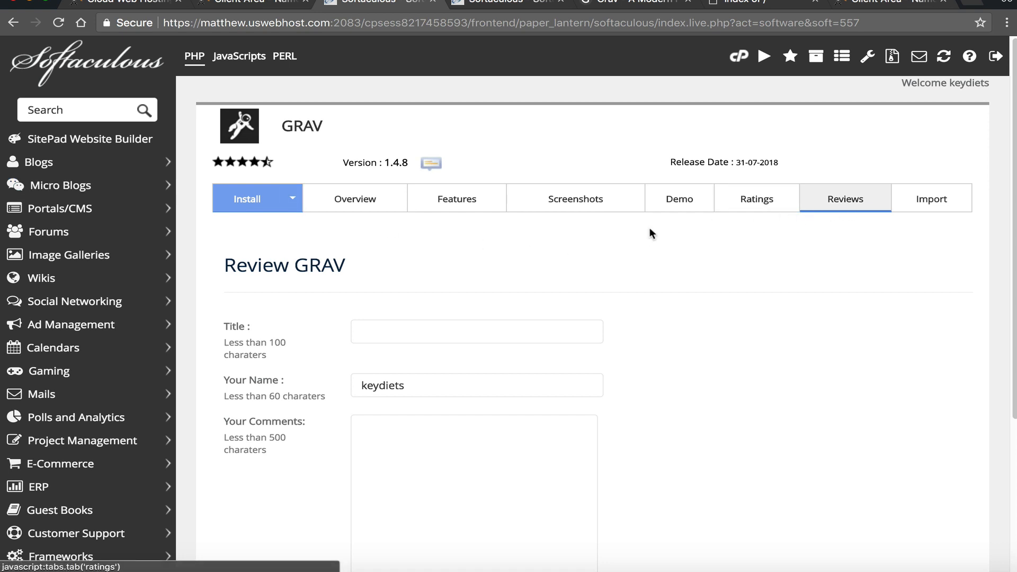
{"action": "left_click", "coordinate": [930, 208]}
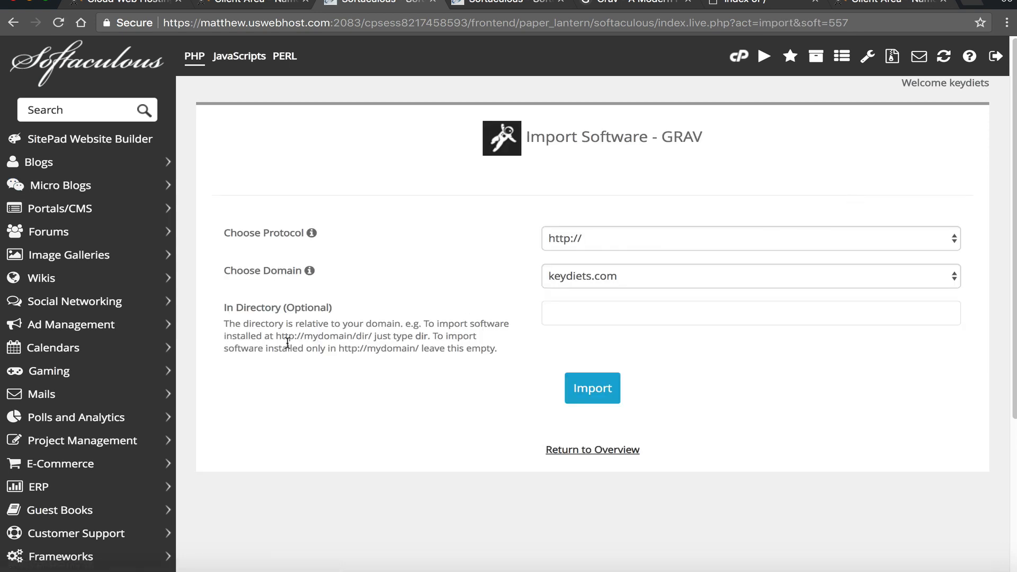
{"action": "left_click", "coordinate": [567, 237]}
{"action": "left_click", "coordinate": [437, 228]}
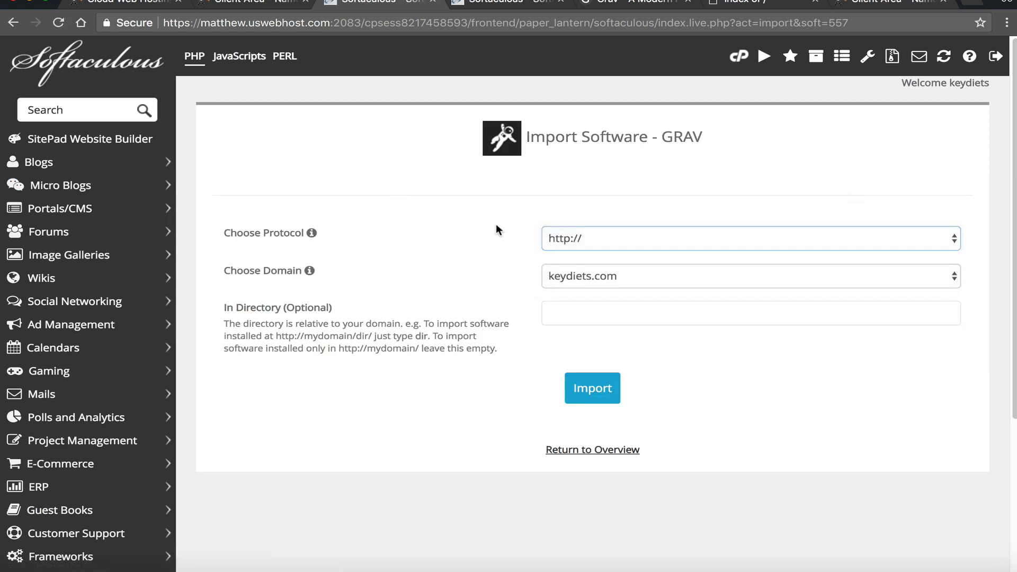
{"action": "left_click", "coordinate": [608, 285]}
{"action": "left_click", "coordinate": [498, 279]}
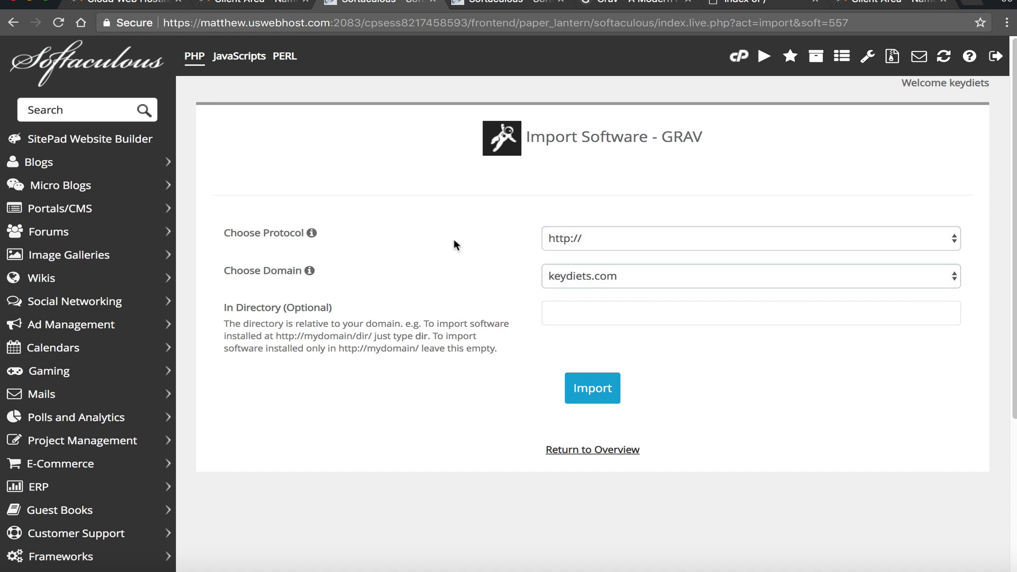
{"action": "left_click", "coordinate": [15, 22]}
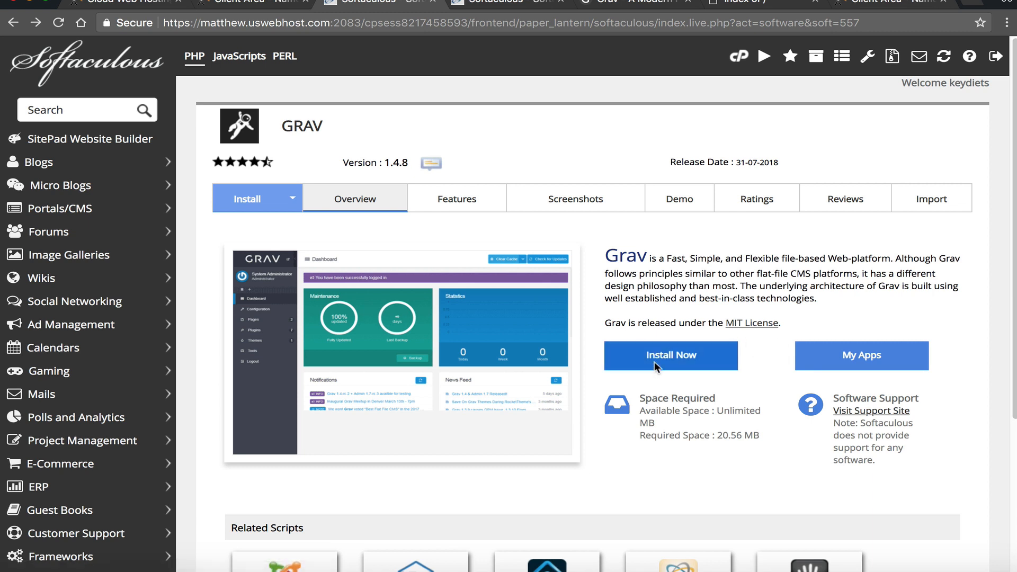
{"action": "left_click", "coordinate": [636, 370]}
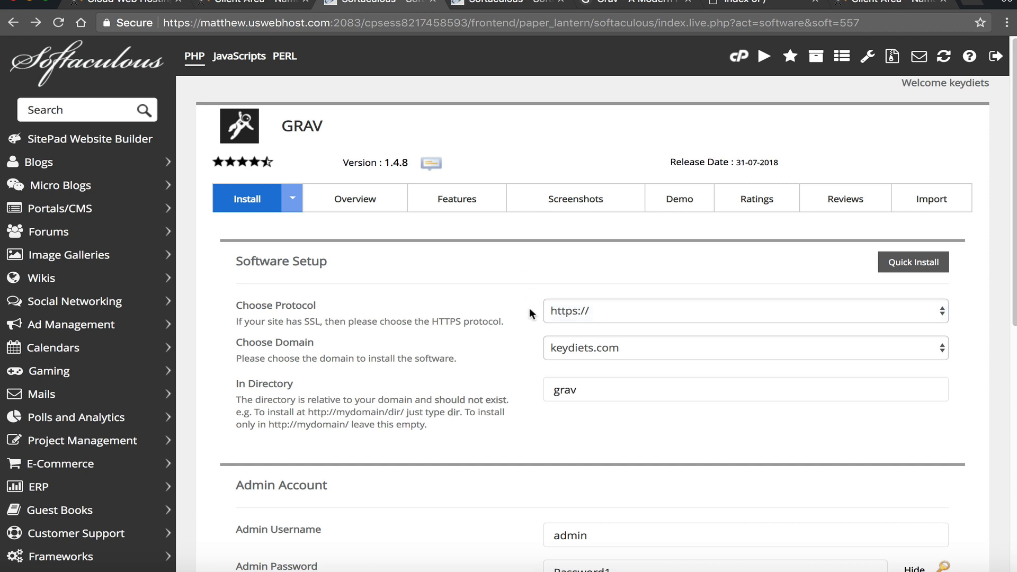
{"action": "left_click", "coordinate": [574, 310]}
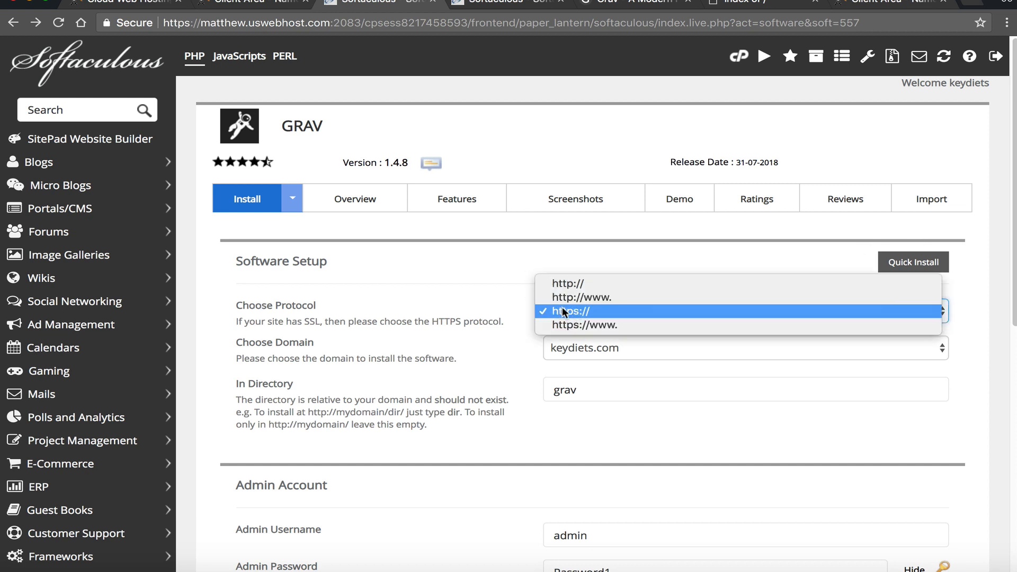
{"action": "left_click", "coordinate": [588, 325]}
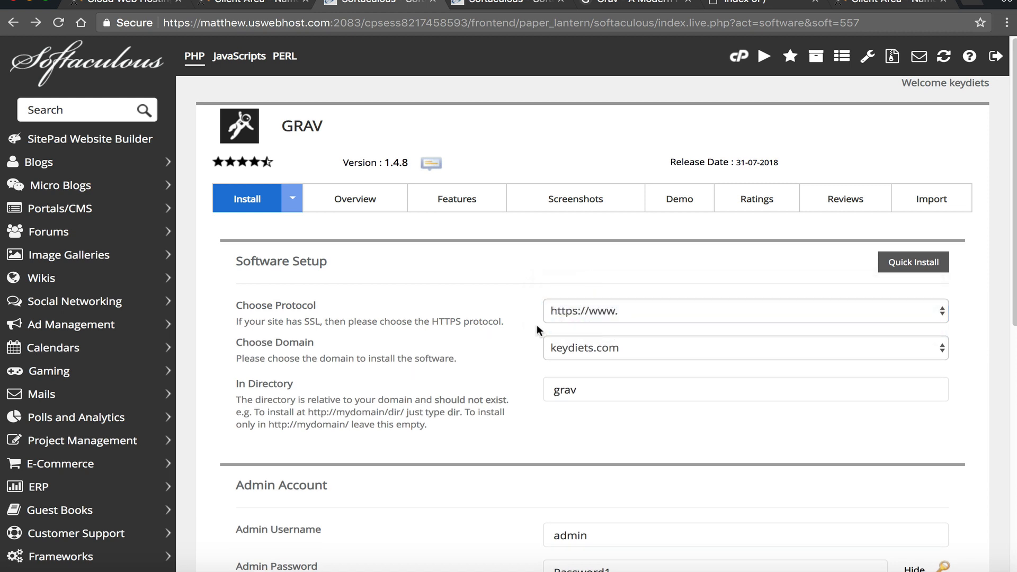
{"action": "left_click", "coordinate": [352, 365]}
{"action": "left_click", "coordinate": [647, 349]}
{"action": "left_click", "coordinate": [588, 370]}
- Leave the In Directory field empty so GRAV installs at the domain root
{"action": "key", "text": "Tab"}
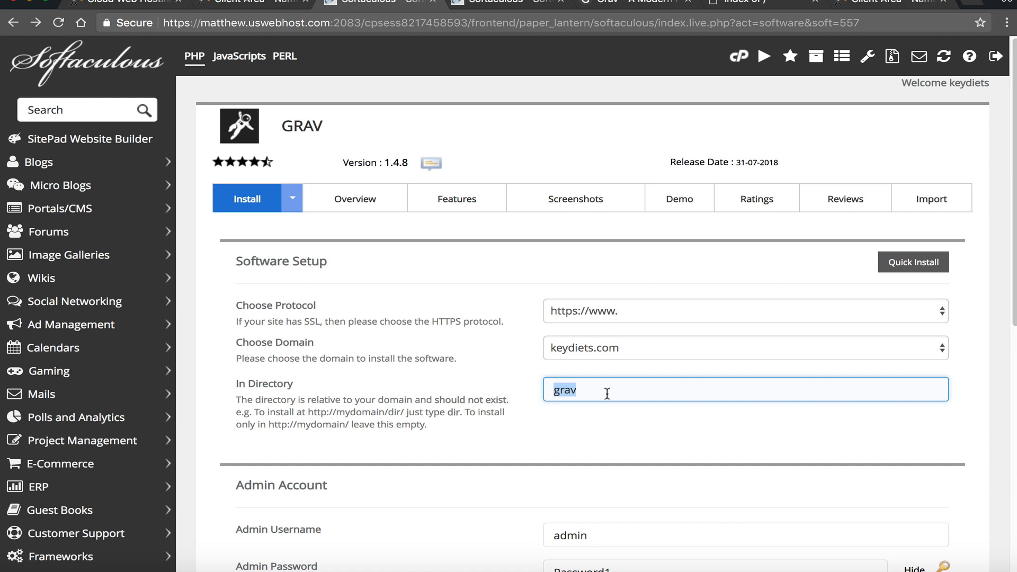
{"action": "type", "text": "blog"}
{"action": "left_click", "coordinate": [561, 389]}
{"action": "double_click", "coordinate": [593, 380]}
{"action": "key", "text": "BackSpace"}
{"action": "left_click", "coordinate": [558, 432]}
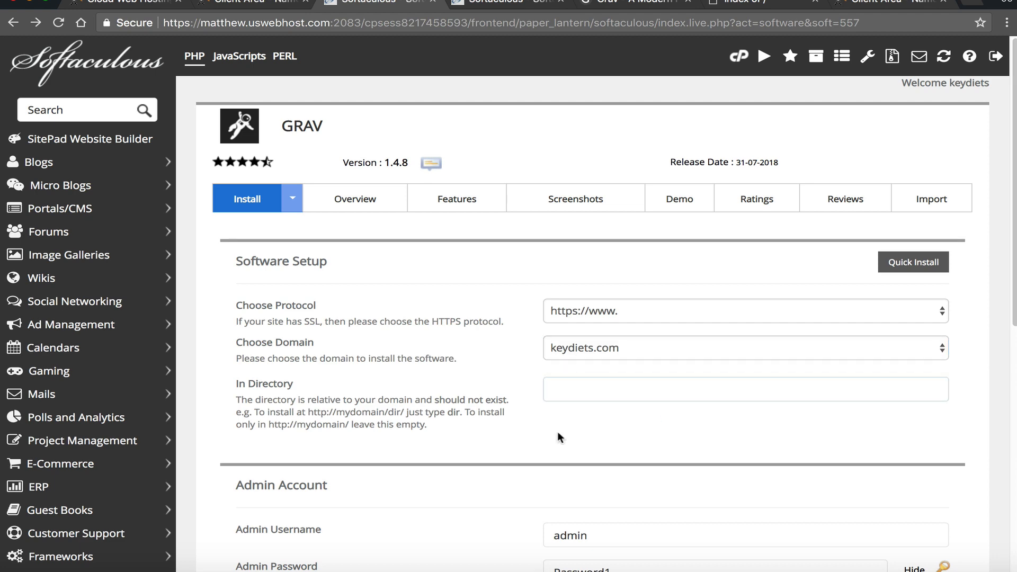
{"action": "scroll", "coordinate": [598, 346], "scroll_direction": "down", "scroll_amount": 1}
{"action": "scroll", "coordinate": [582, 341], "scroll_direction": "down", "scroll_amount": 2}
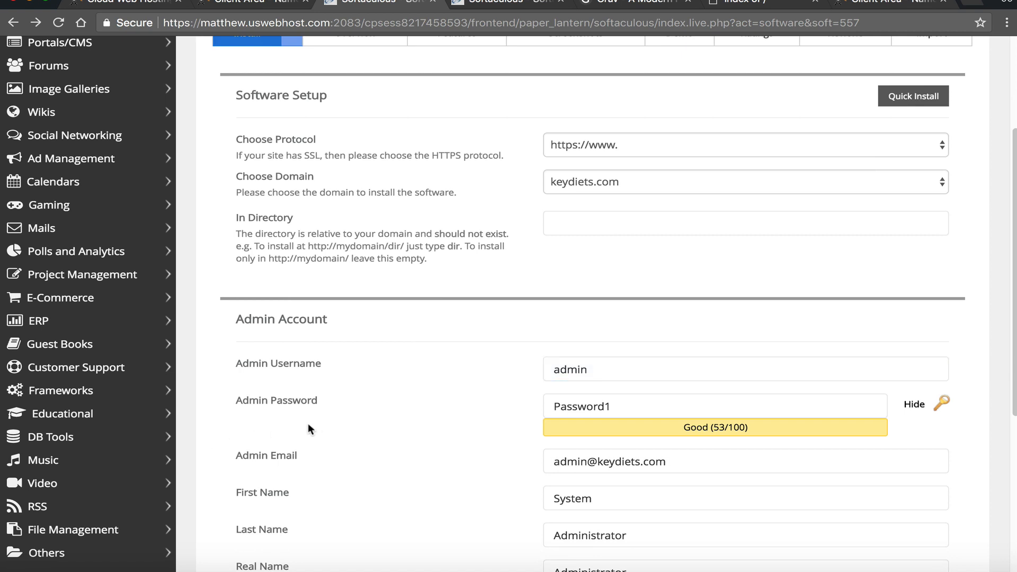
- Replace the default admin username with a new username
{"action": "scroll", "coordinate": [318, 419], "scroll_direction": "down", "scroll_amount": 1}
{"action": "scroll", "coordinate": [340, 413], "scroll_direction": "down", "scroll_amount": 1}
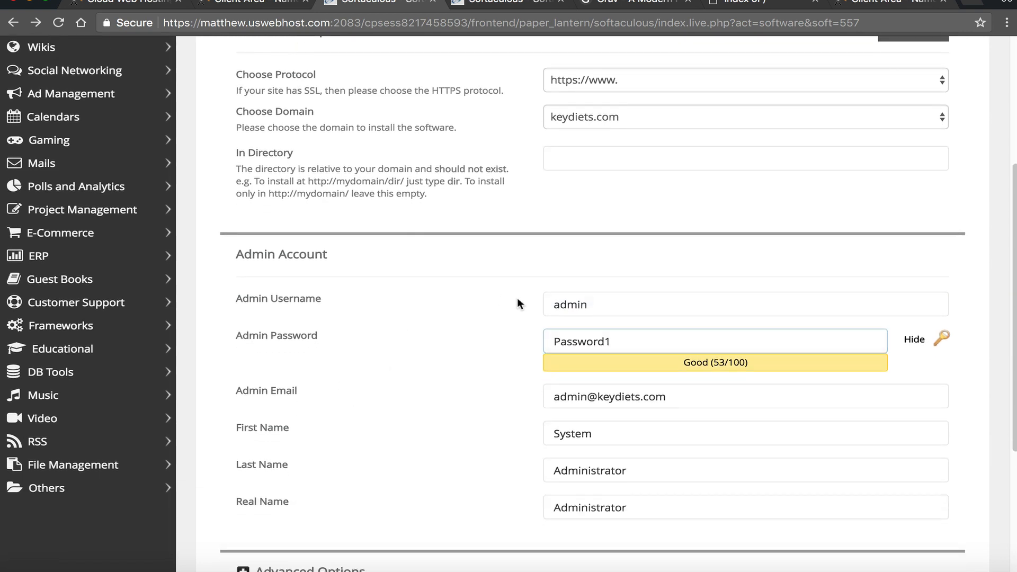
{"action": "left_click", "coordinate": [656, 296]}
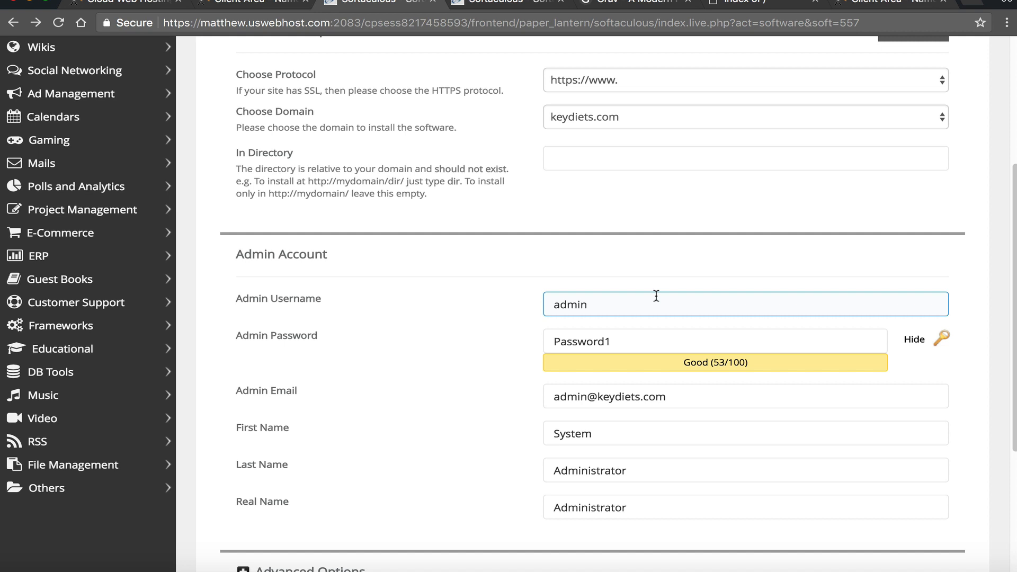
{"action": "left_click", "coordinate": [780, 253]}
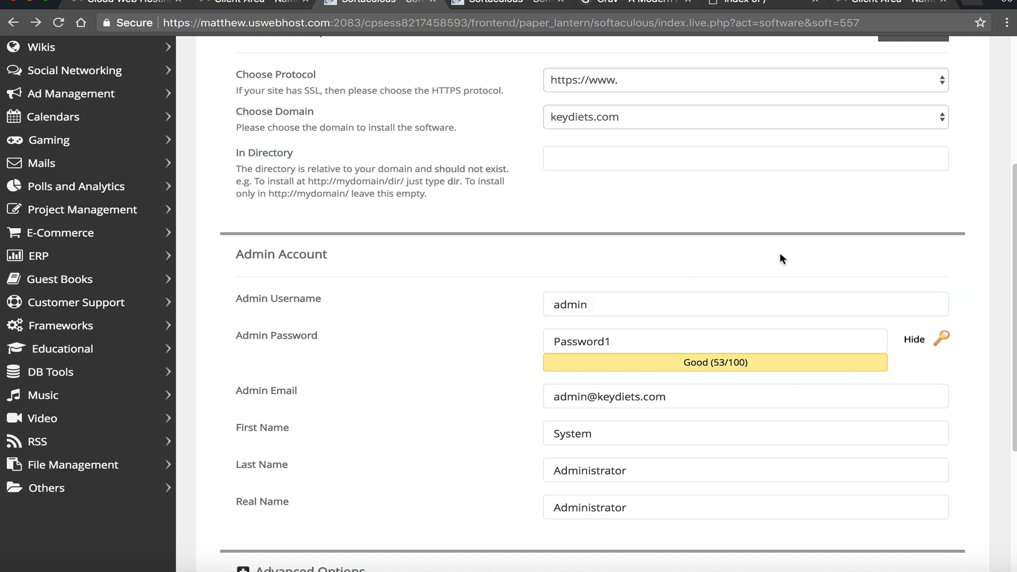
{"action": "left_click", "coordinate": [784, 347]}
{"action": "left_click", "coordinate": [777, 299]}
{"action": "double_click", "coordinate": [677, 302]}
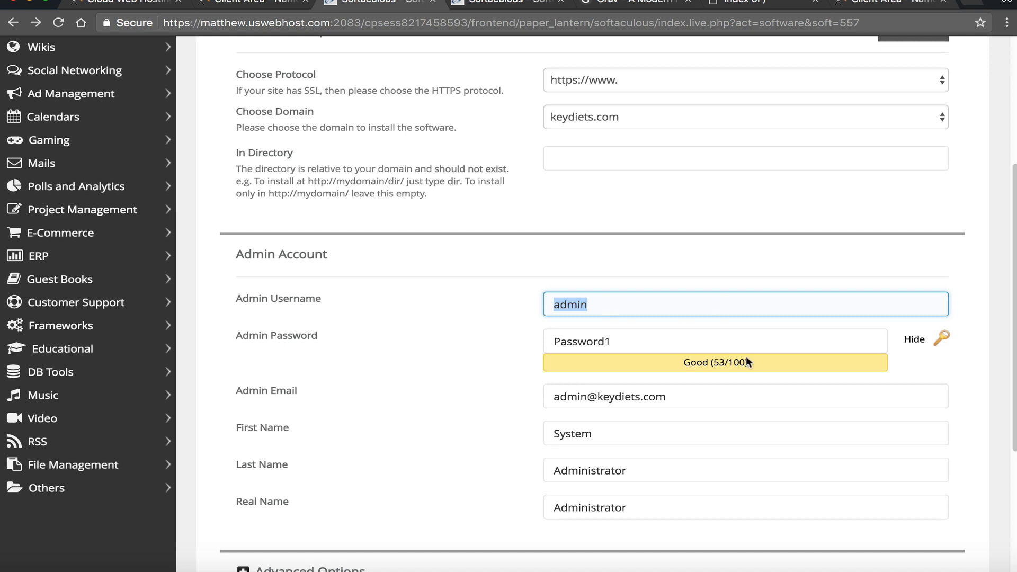
{"action": "type", "text": "rgray1"}
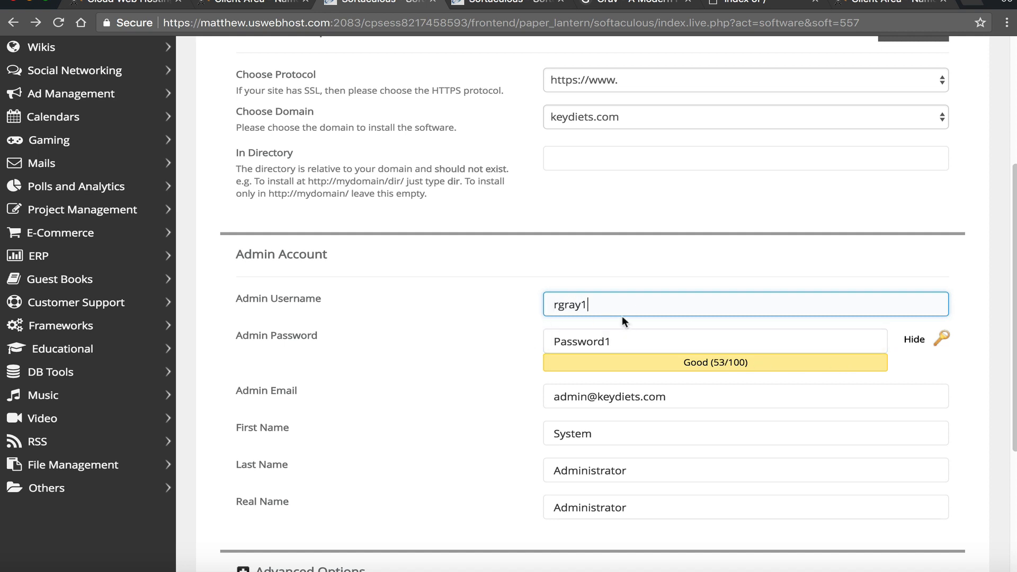
{"action": "left_click_drag", "start_coordinate": [616, 307], "coordinate": [544, 301]}
{"action": "left_click", "coordinate": [597, 308]}
{"action": "left_click_drag", "start_coordinate": [614, 303], "coordinate": [488, 297]}
{"action": "left_click_drag", "start_coordinate": [676, 297], "coordinate": [607, 300]}
{"action": "double_click", "coordinate": [563, 296]}
{"action": "left_click", "coordinate": [647, 313]}
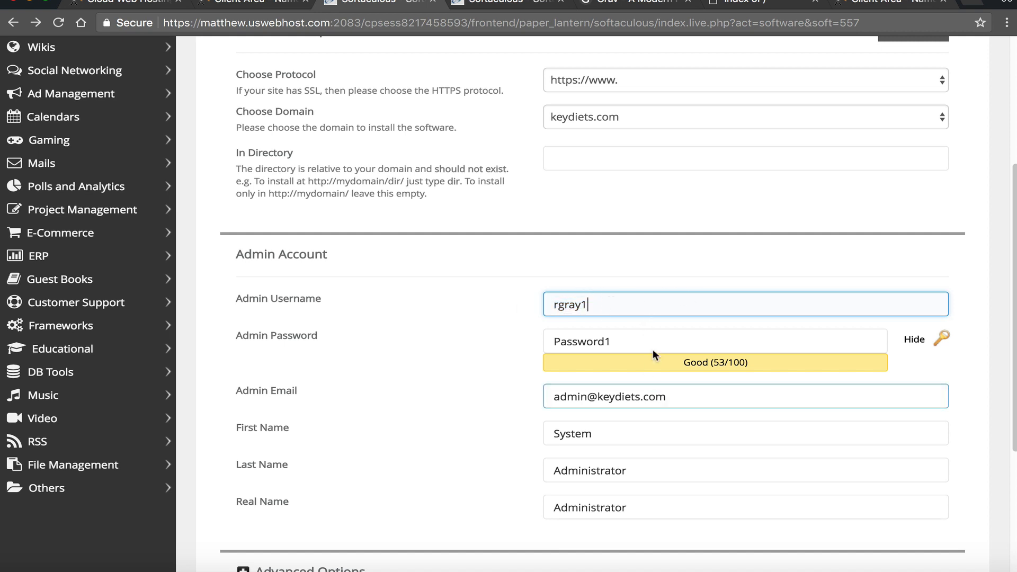
- Generate a random strong admin password and copy it
{"action": "left_click", "coordinate": [941, 338]}
{"action": "key", "text": "super+a"}
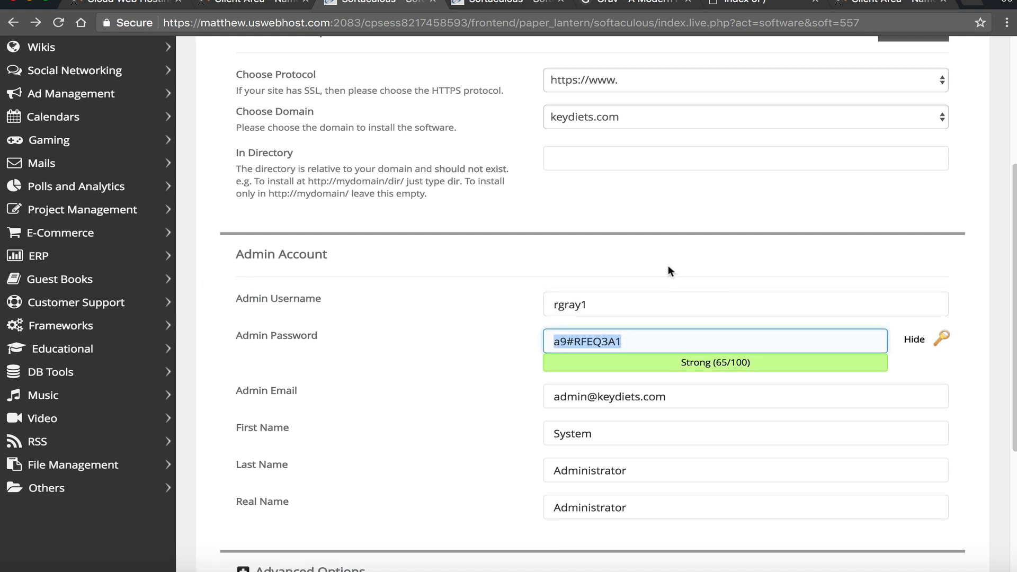
{"action": "key", "text": "super+Tab"}
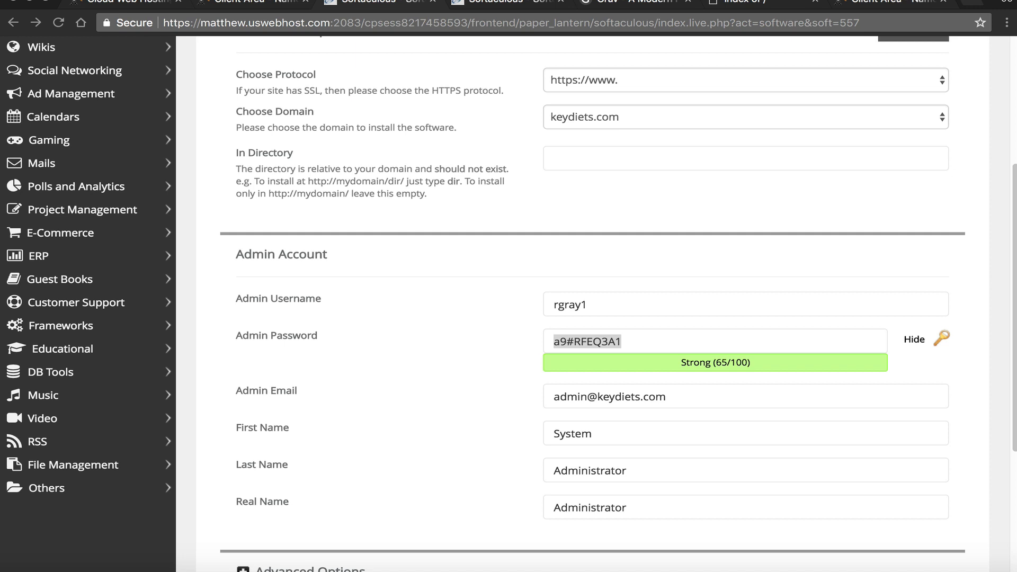
- Enter the admin's e-mail address, first name, last name and real name
{"action": "left_click", "coordinate": [723, 397]}
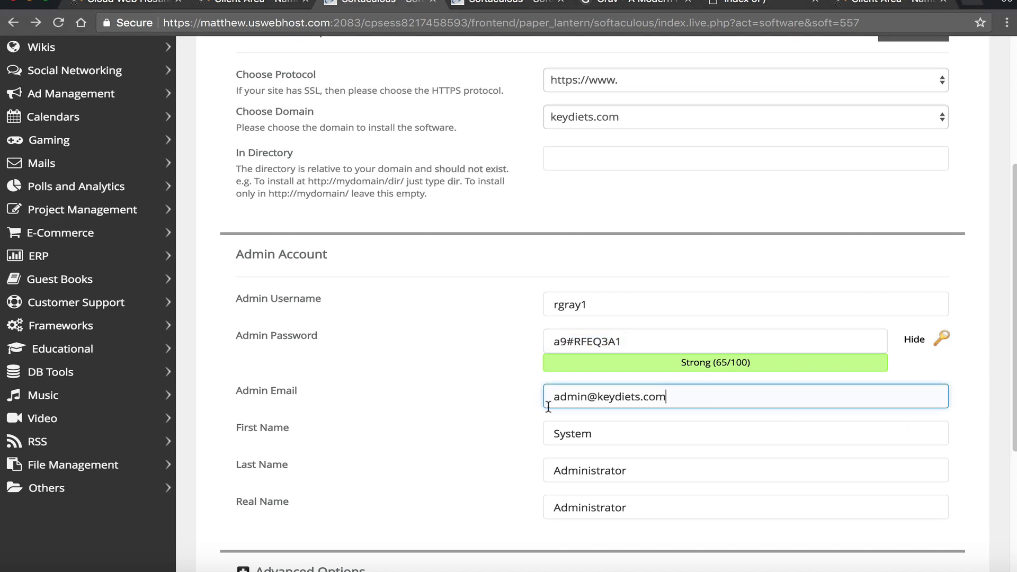
{"action": "left_click_drag", "start_coordinate": [558, 395], "coordinate": [522, 389]}
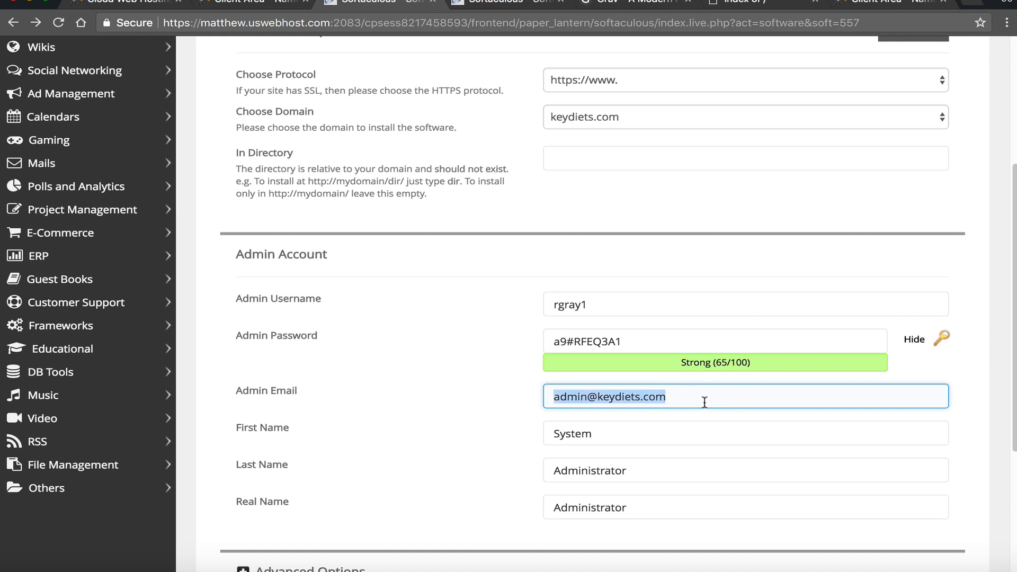
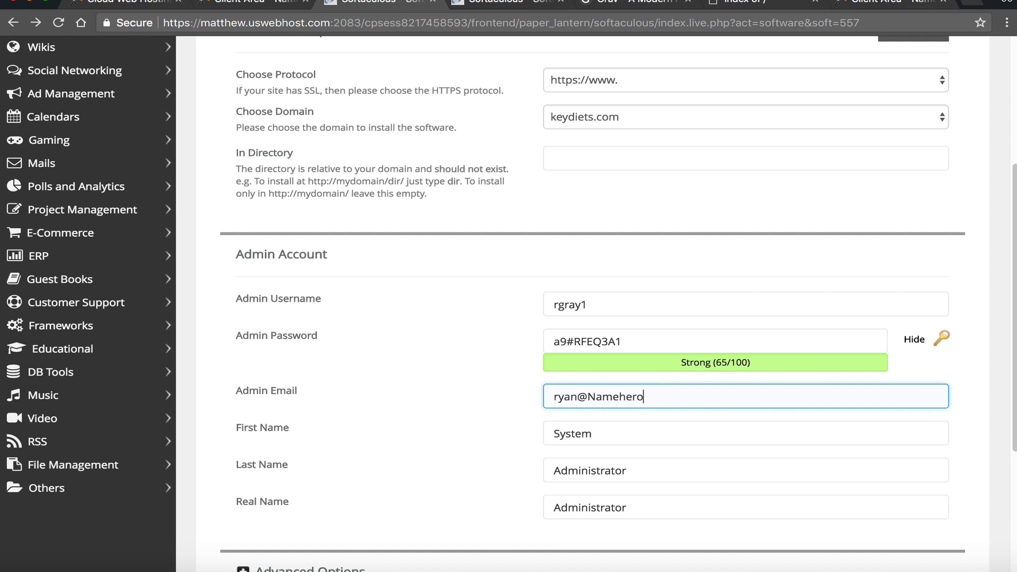
{"action": "key", "text": "Tab"}
{"action": "type", "text": "Ryan"}
{"action": "key", "text": "Tab"}
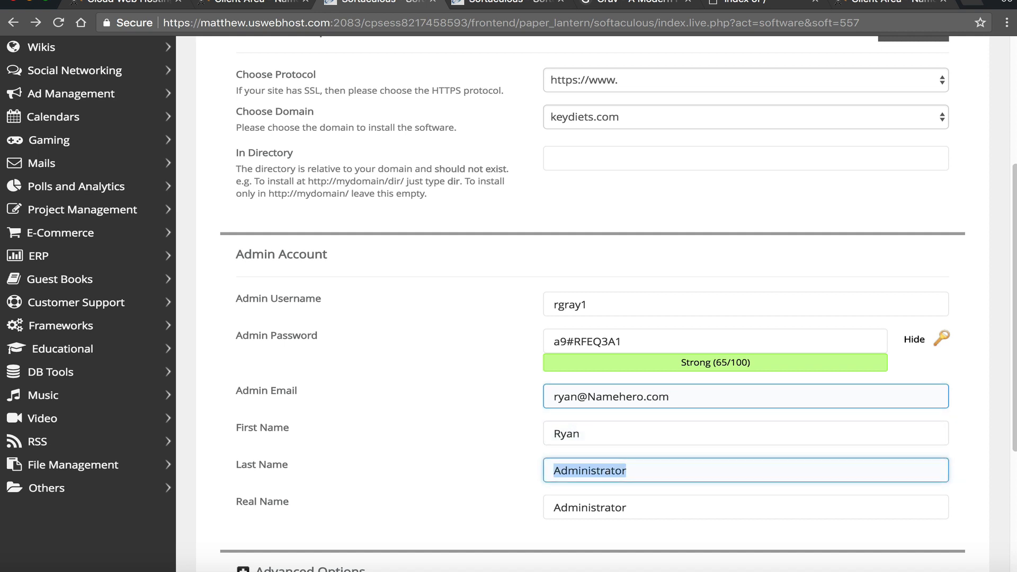
{"action": "type", "text": "Gray"}
{"action": "key", "text": "Tab"}
{"action": "type", "text": "R"}
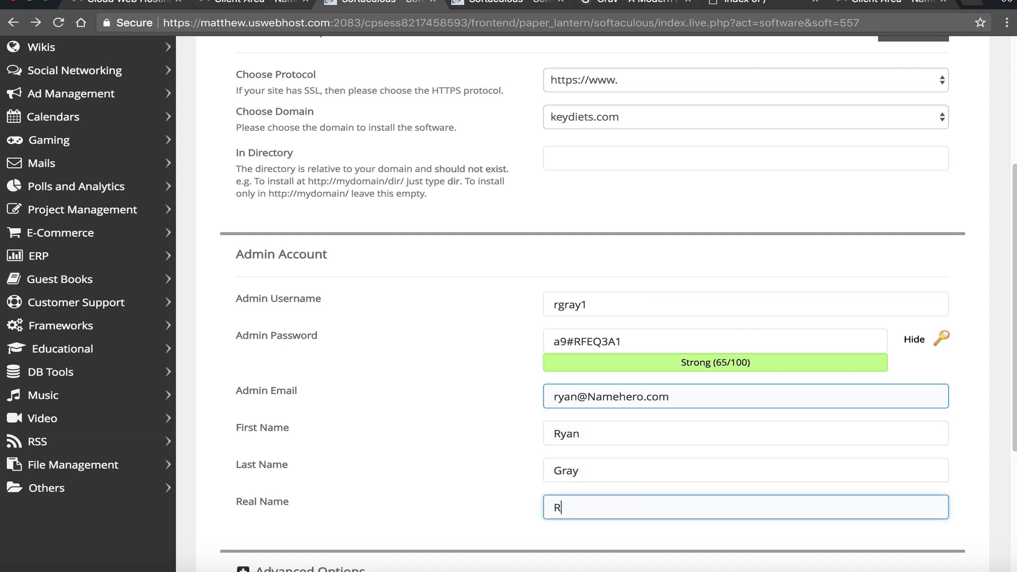
{"action": "type", "text": "yan"}
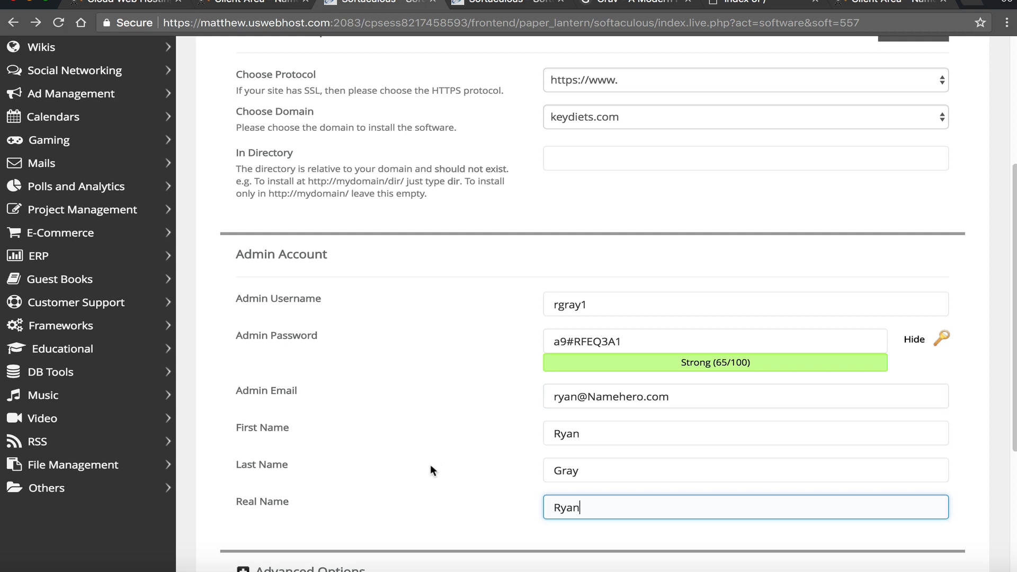
{"action": "scroll", "coordinate": [272, 495], "scroll_direction": "down", "scroll_amount": 2}
{"action": "scroll", "coordinate": [339, 493], "scroll_direction": "down", "scroll_amount": 1}
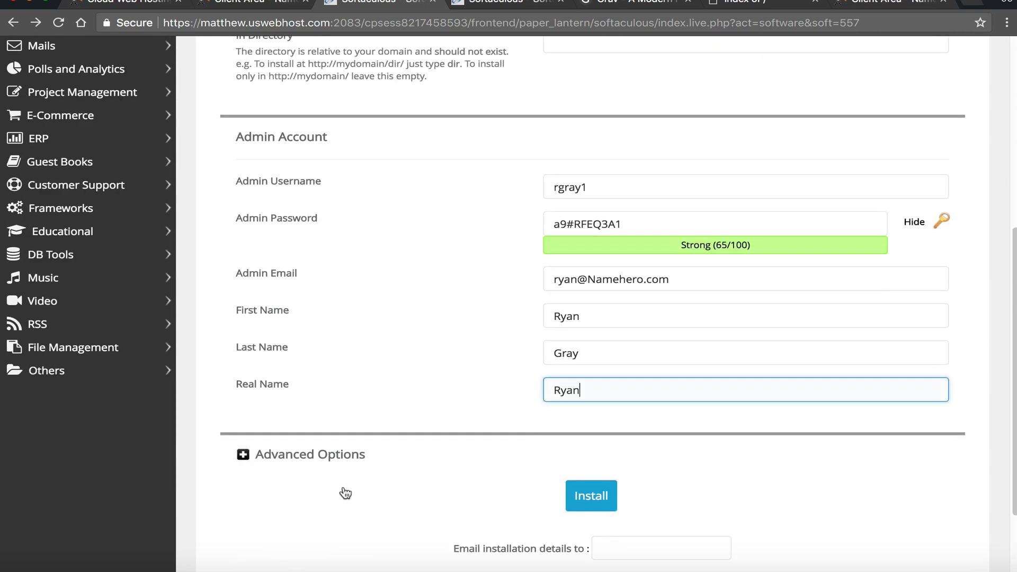
{"action": "scroll", "coordinate": [356, 472], "scroll_direction": "down", "scroll_amount": 3}
- Keep the Backup Location on Default in Advanced Options
{"action": "left_click", "coordinate": [377, 364]}
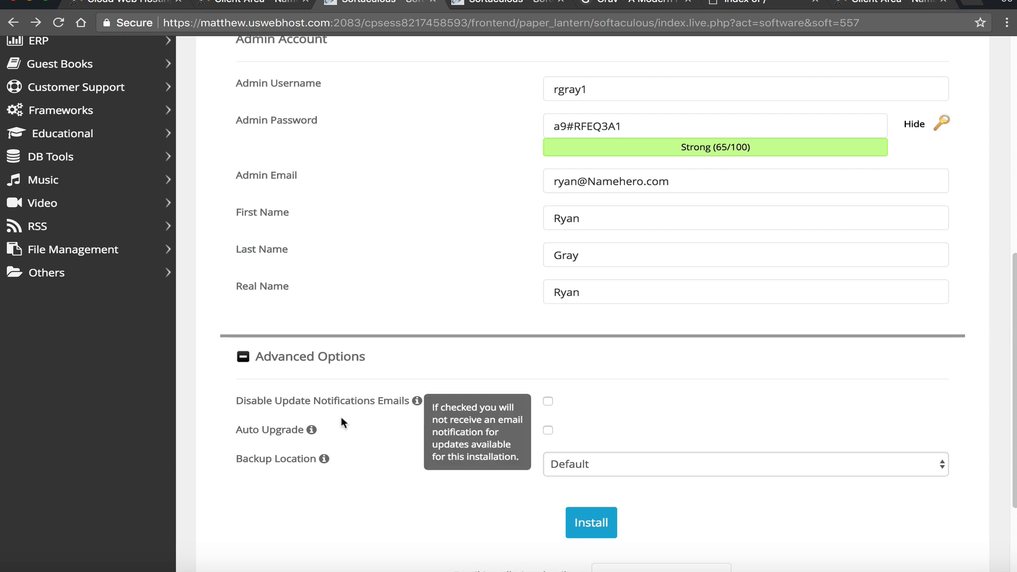
{"action": "scroll", "coordinate": [356, 445], "scroll_direction": "down", "scroll_amount": 1}
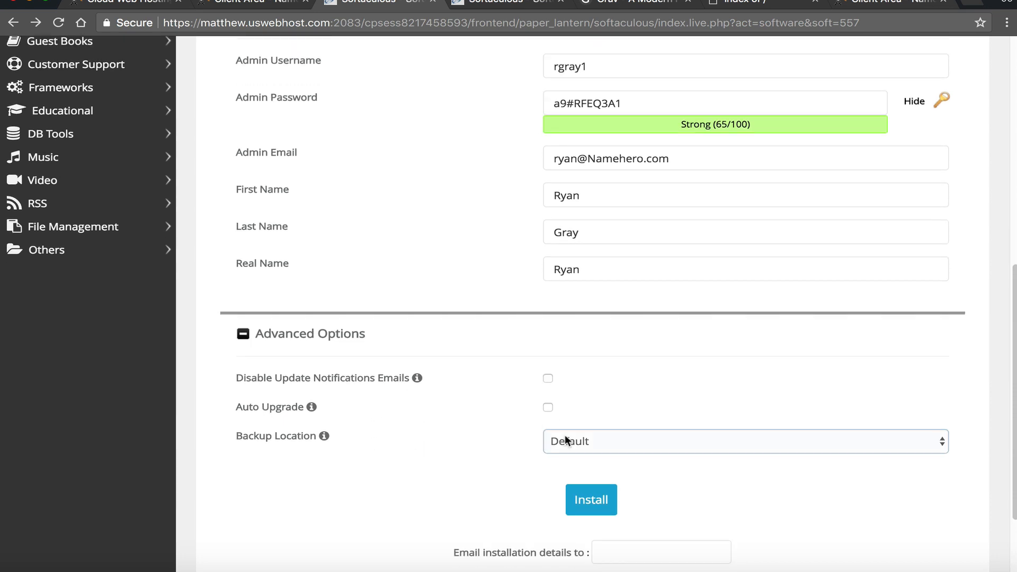
{"action": "left_click", "coordinate": [588, 447]}
{"action": "left_click", "coordinate": [588, 383]}
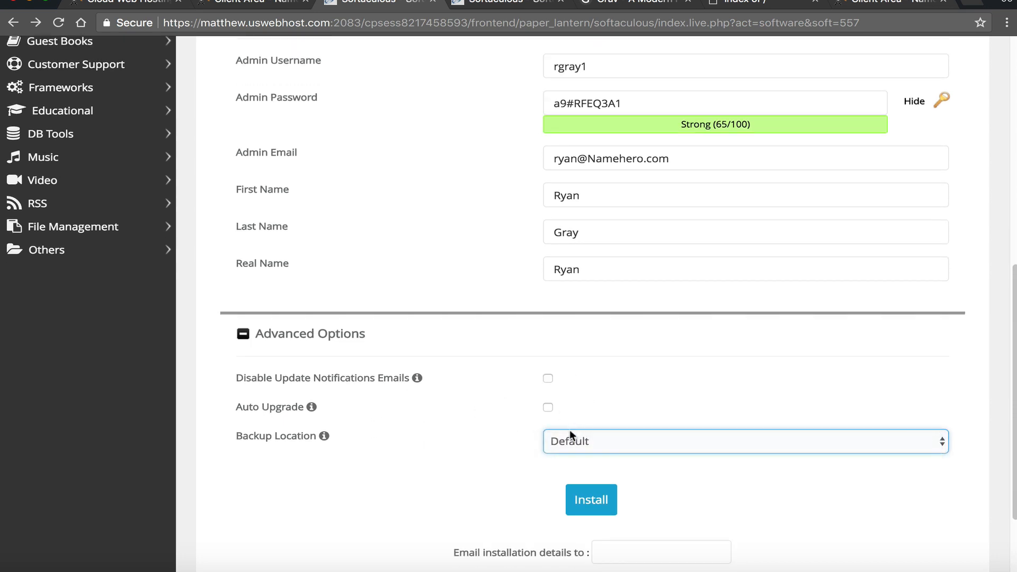
{"action": "left_click", "coordinate": [571, 440]}
{"action": "left_click", "coordinate": [570, 456]}
{"action": "left_click", "coordinate": [574, 447]}
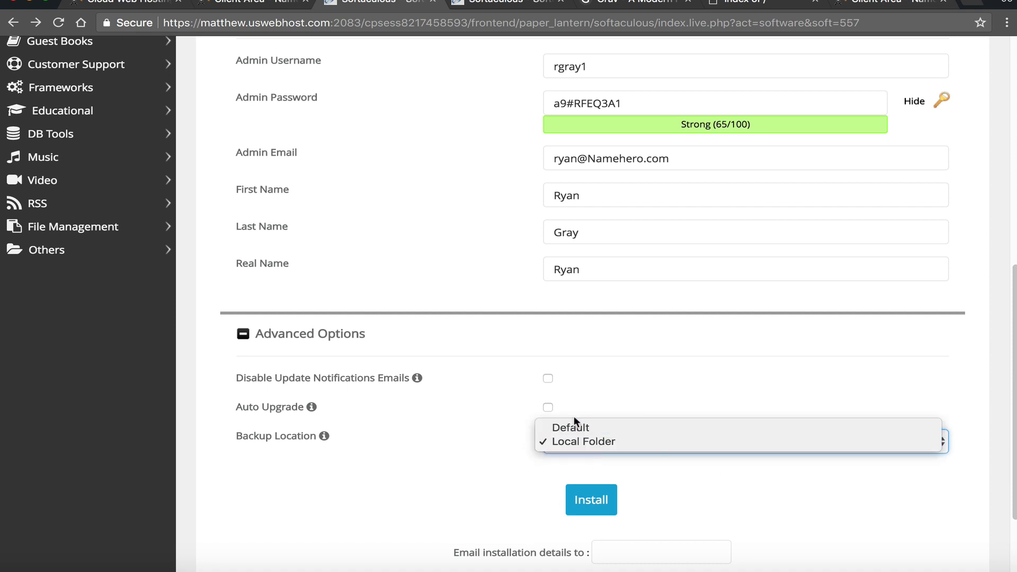
{"action": "left_click", "coordinate": [647, 423]}
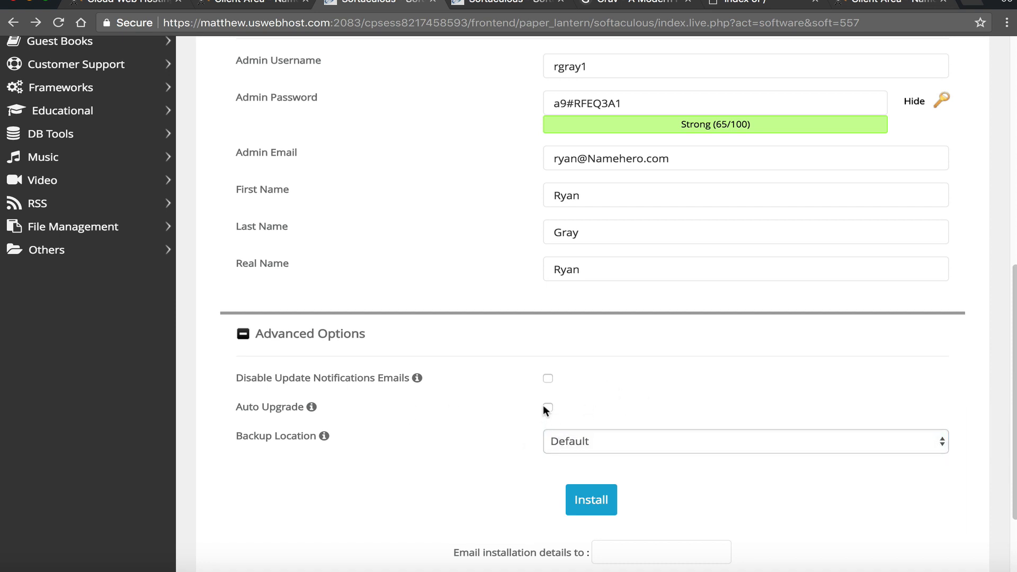
{"action": "left_click", "coordinate": [223, 333]}
- Run the Grav installation on keydiets.com
{"action": "scroll", "coordinate": [365, 289], "scroll_direction": "up", "scroll_amount": 5}
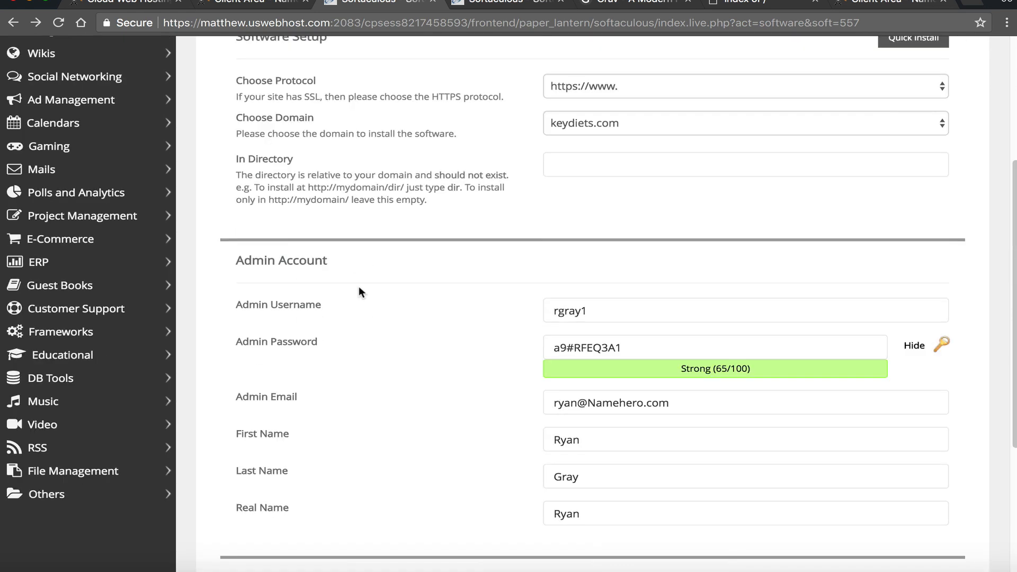
{"action": "scroll", "coordinate": [359, 288], "scroll_direction": "down", "scroll_amount": 4}
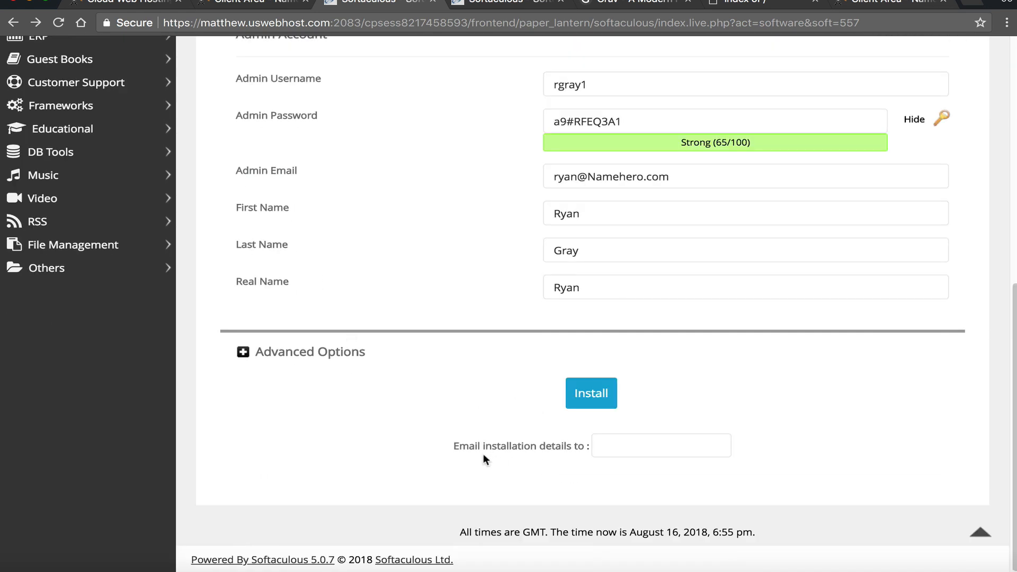
{"action": "left_click_drag", "start_coordinate": [459, 446], "coordinate": [562, 443]}
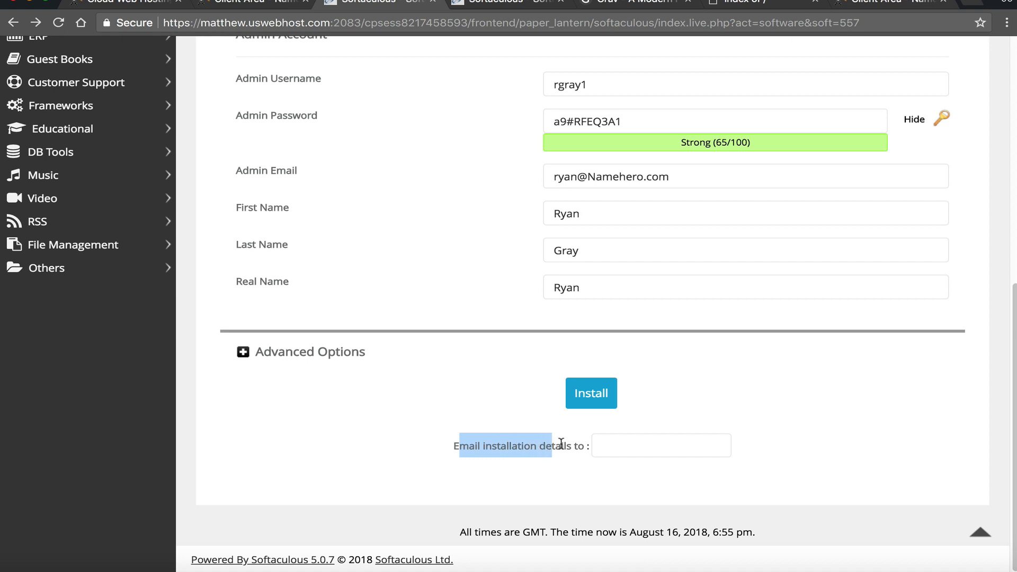
{"action": "left_click", "coordinate": [589, 442]}
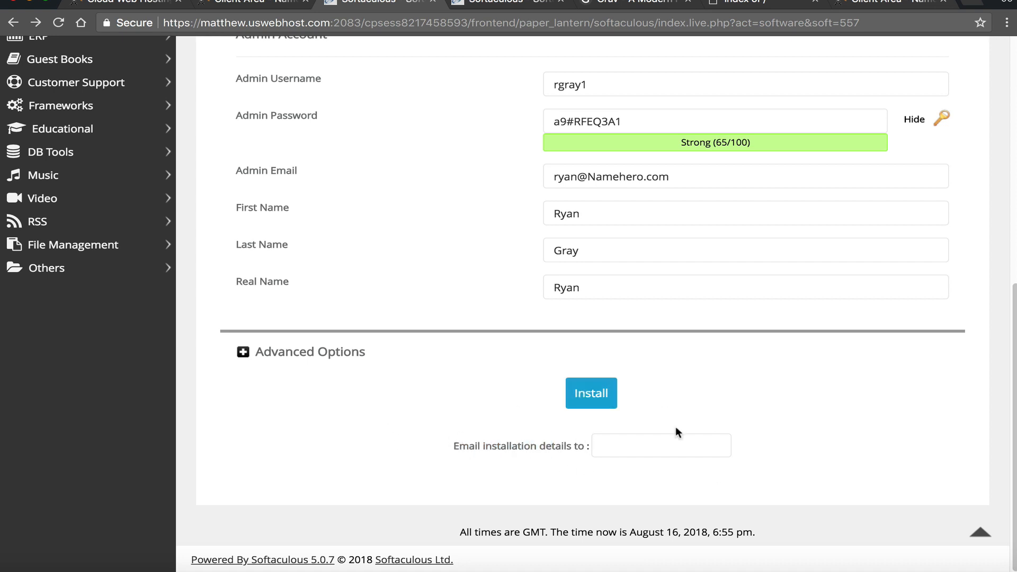
{"action": "left_click", "coordinate": [652, 447]}
{"action": "left_click", "coordinate": [598, 398]}
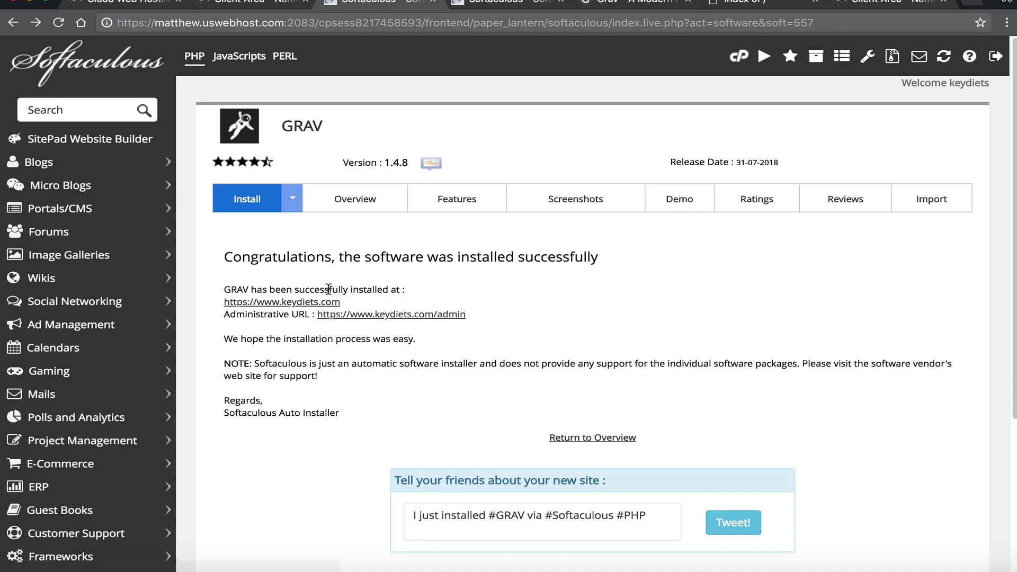
{"action": "left_click", "coordinate": [316, 302]}
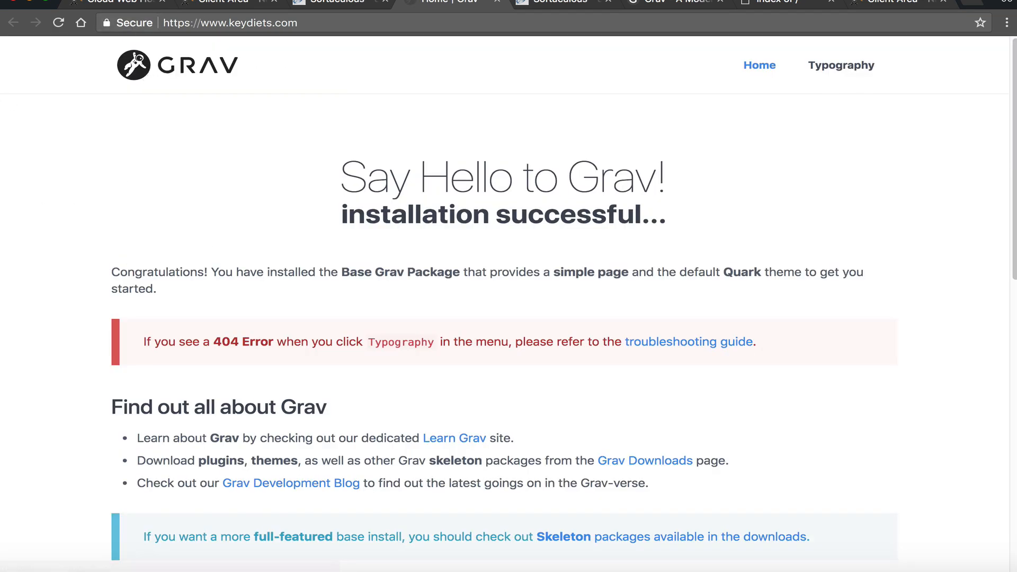
{"action": "scroll", "coordinate": [425, 233], "scroll_direction": "down", "scroll_amount": 12}
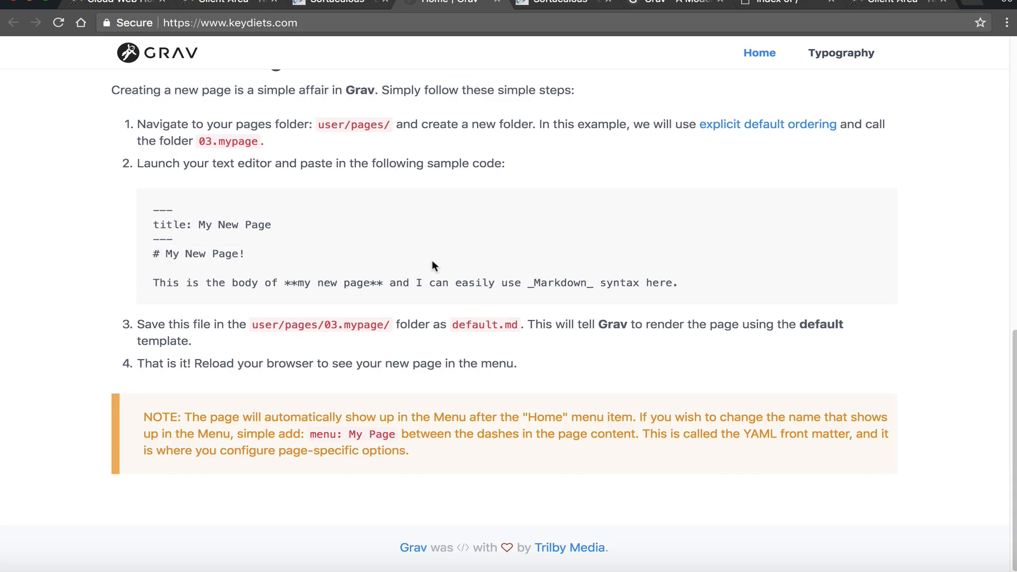
{"action": "scroll", "coordinate": [432, 260], "scroll_direction": "up", "scroll_amount": 12}
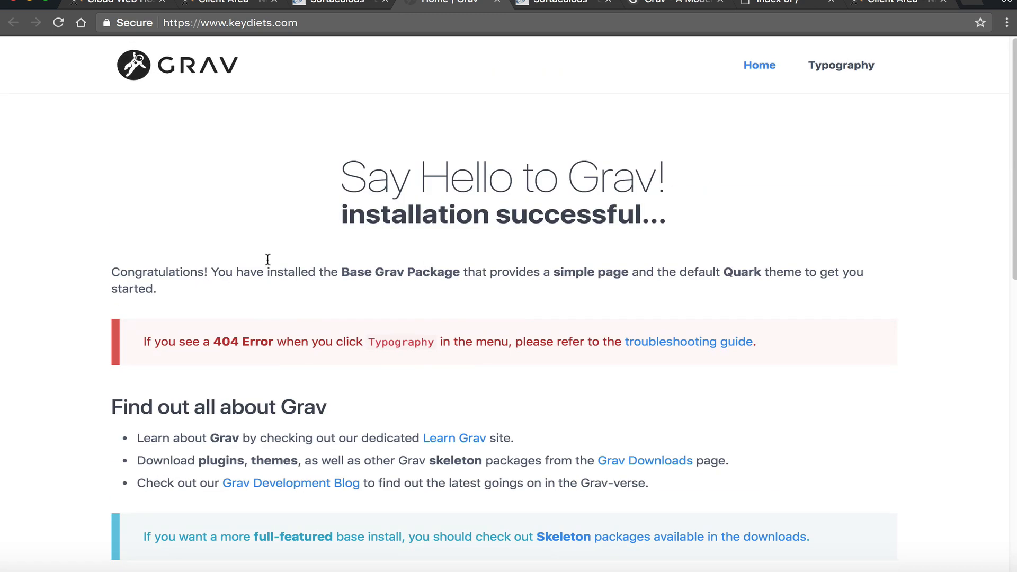
{"action": "left_click", "coordinate": [852, 68]}
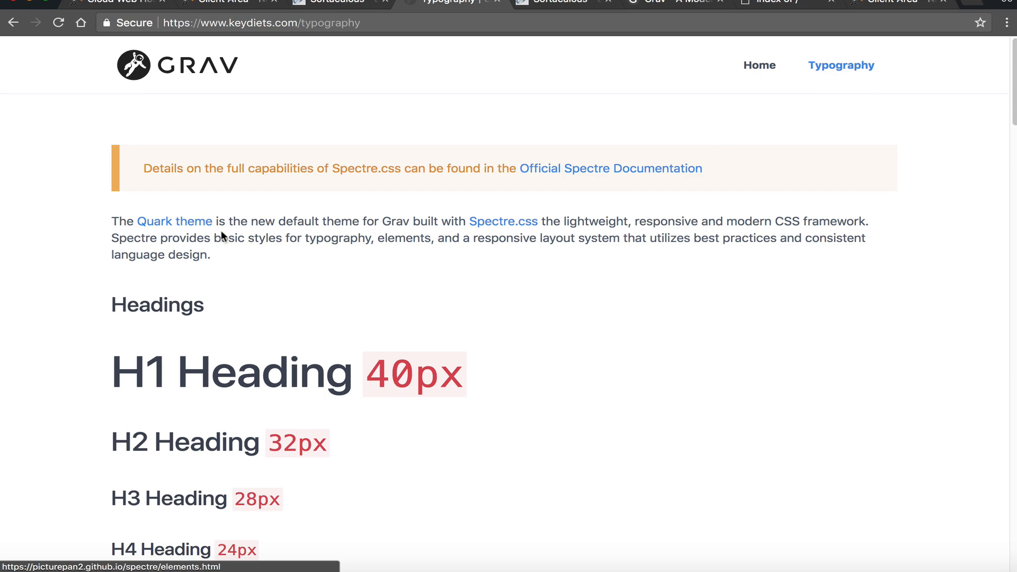
{"action": "scroll", "coordinate": [228, 236], "scroll_direction": "down", "scroll_amount": 8}
{"action": "scroll", "coordinate": [236, 237], "scroll_direction": "down", "scroll_amount": 20}
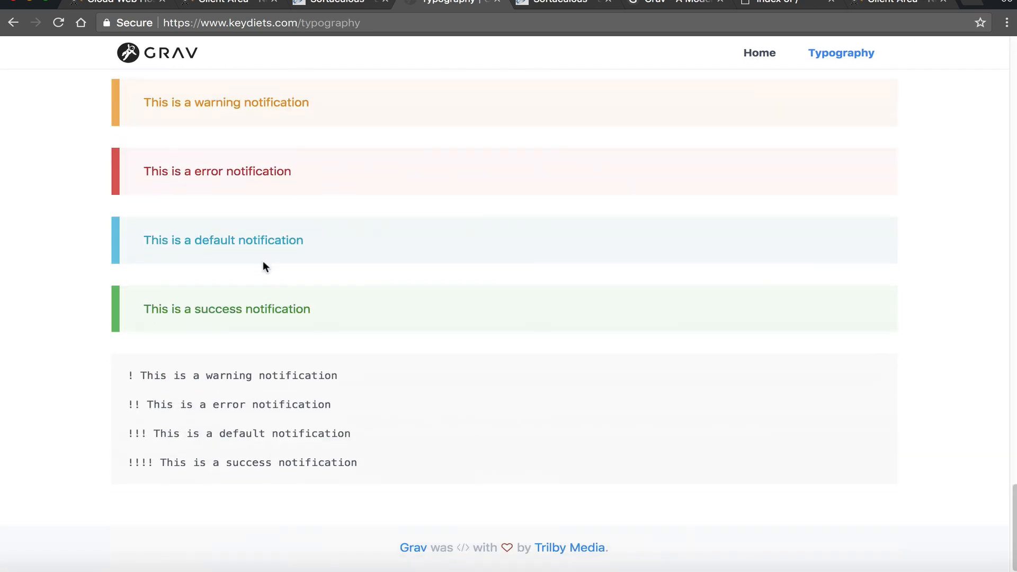
{"action": "scroll", "coordinate": [265, 265], "scroll_direction": "up", "scroll_amount": 20}
{"action": "scroll", "coordinate": [281, 260], "scroll_direction": "up", "scroll_amount": 10}
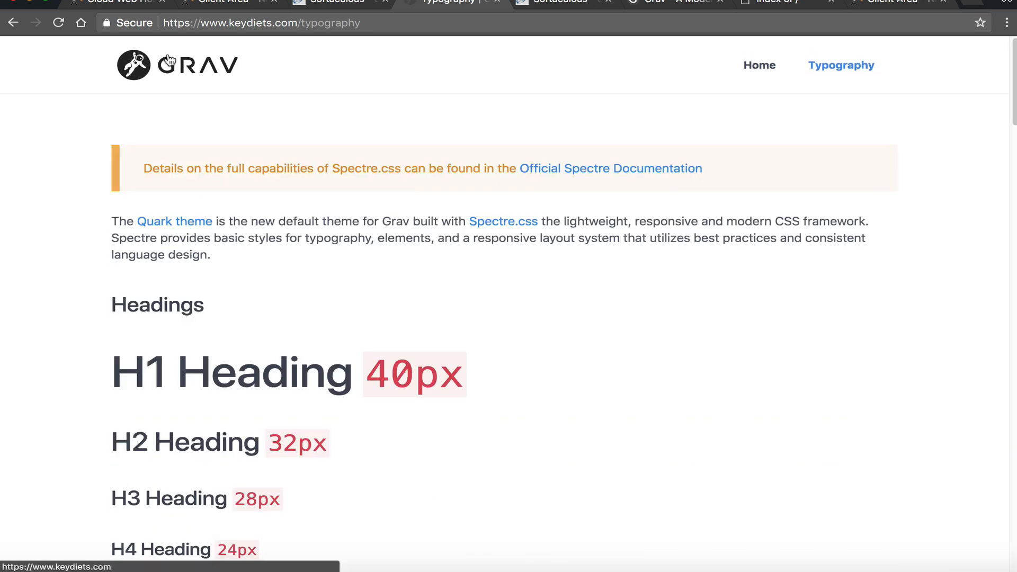
{"action": "left_click", "coordinate": [175, 64]}
{"action": "left_click", "coordinate": [353, 2]}
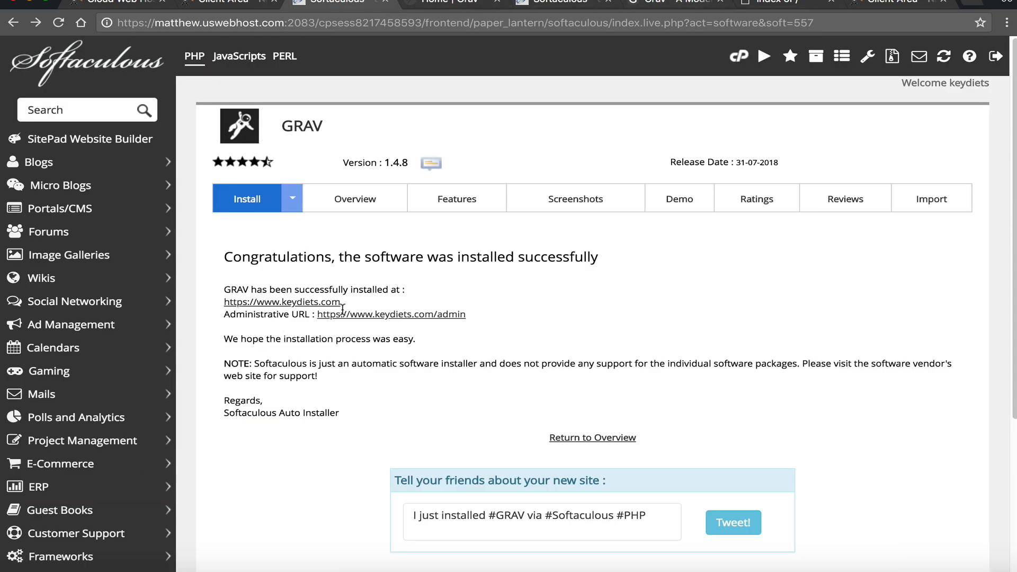
- Log in to the Grav admin with the new admin username and the pasted password
{"action": "left_click", "coordinate": [411, 316]}
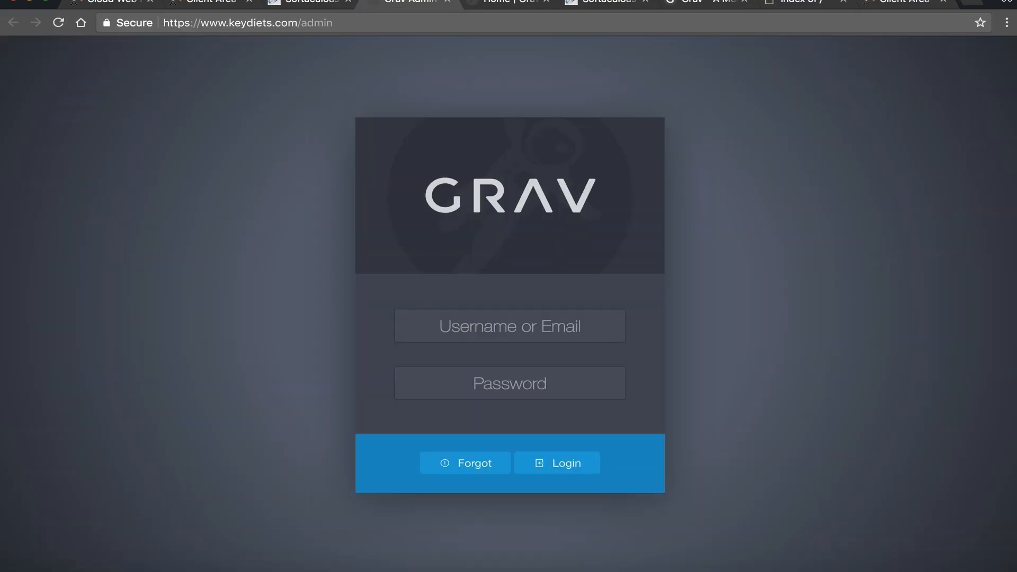
{"action": "key", "text": "super+Tab"}
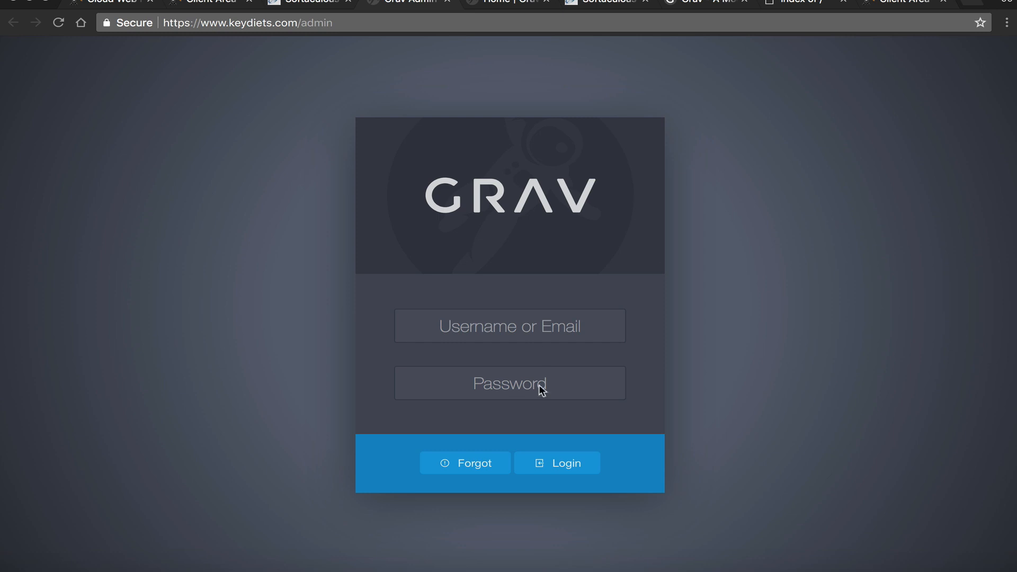
{"action": "left_click", "coordinate": [518, 342]}
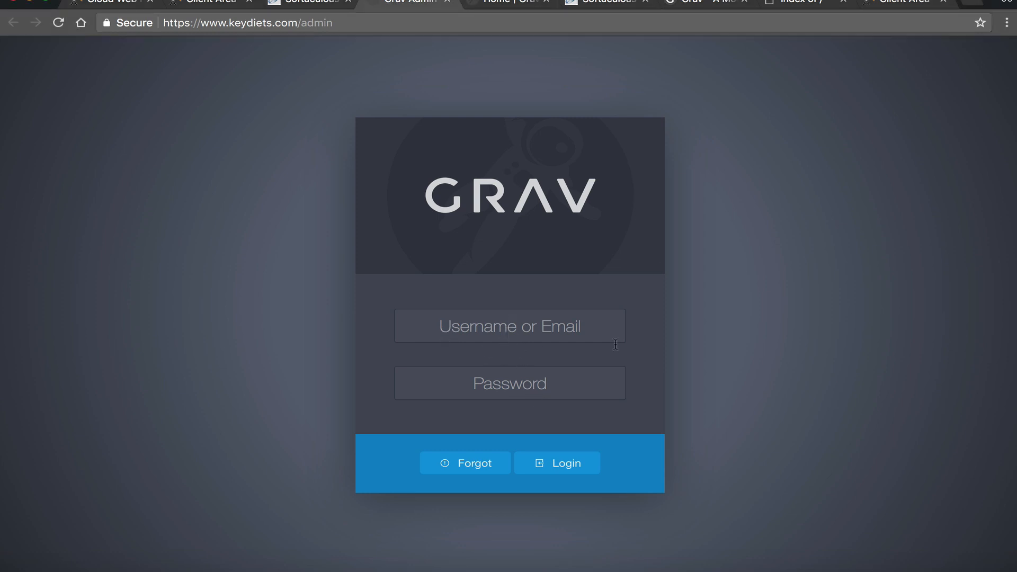
{"action": "type", "text": "er"}
{"action": "left_click_drag", "start_coordinate": [547, 326], "coordinate": [413, 318]}
{"action": "type", "text": "rg"}
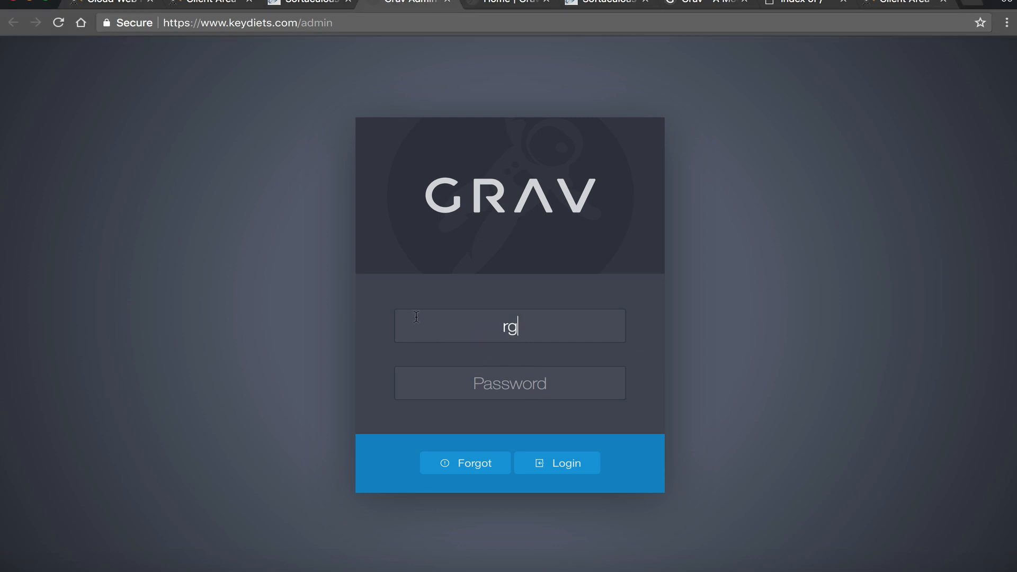
{"action": "type", "text": "ray1"}
{"action": "left_click", "coordinate": [489, 376]}
{"action": "right_click", "coordinate": [457, 383]}
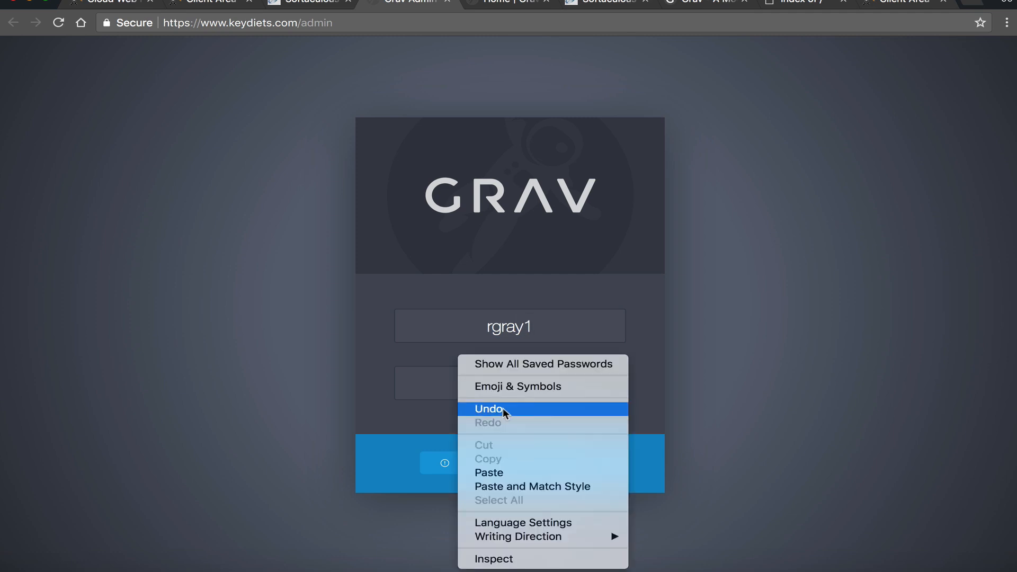
{"action": "left_click", "coordinate": [524, 466]}
{"action": "left_click", "coordinate": [587, 473]}
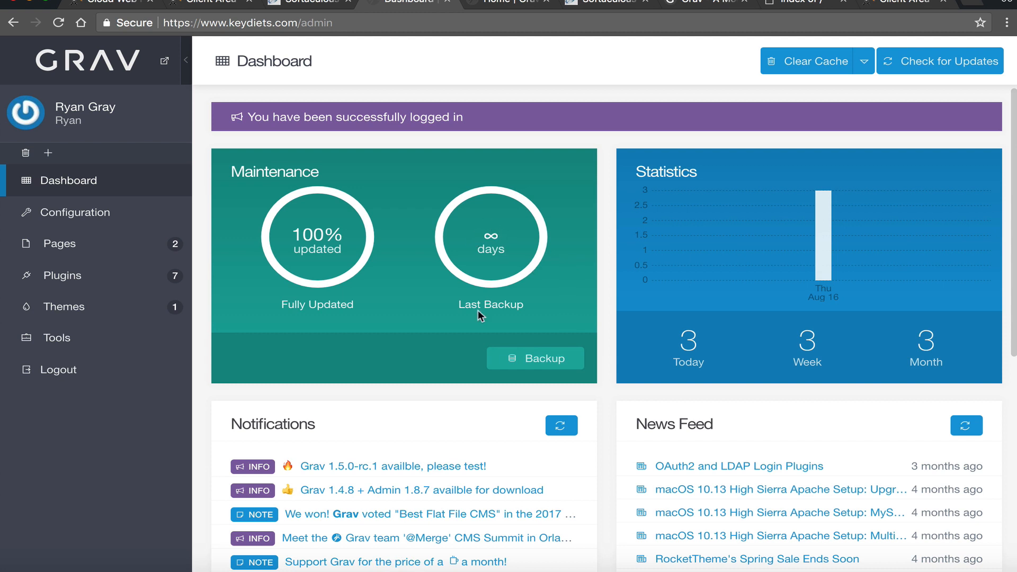
- Back up the whole site from the Dashboard and dismiss the backup-ready notice
{"action": "left_click", "coordinate": [511, 355]}
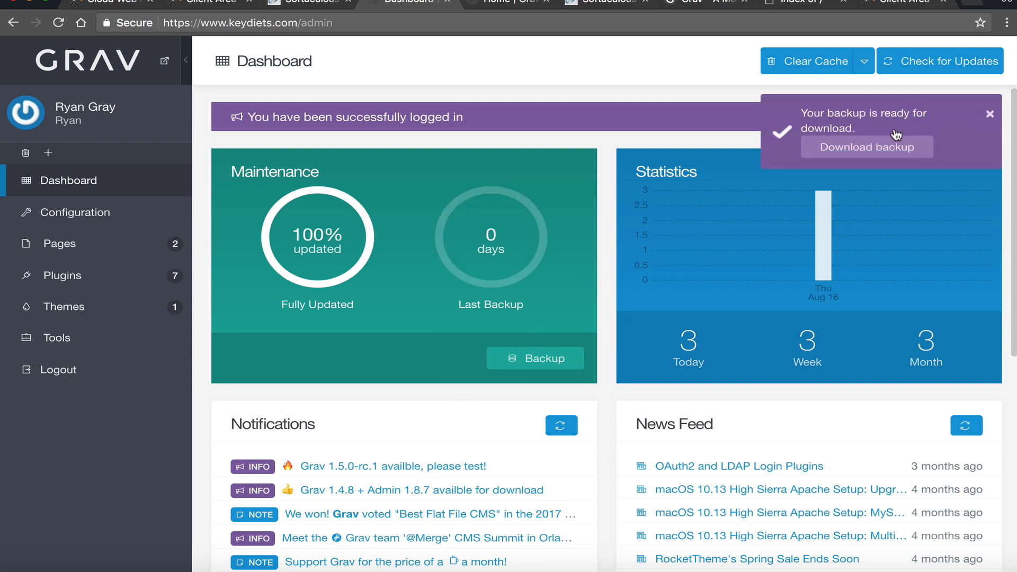
{"action": "left_click", "coordinate": [991, 115]}
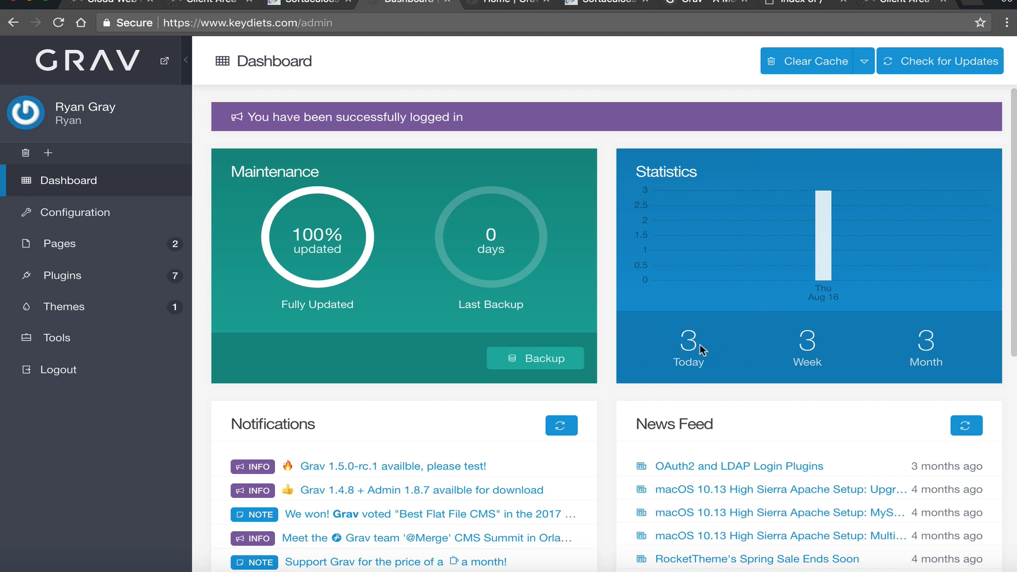
{"action": "scroll", "coordinate": [694, 396], "scroll_direction": "down", "scroll_amount": 5}
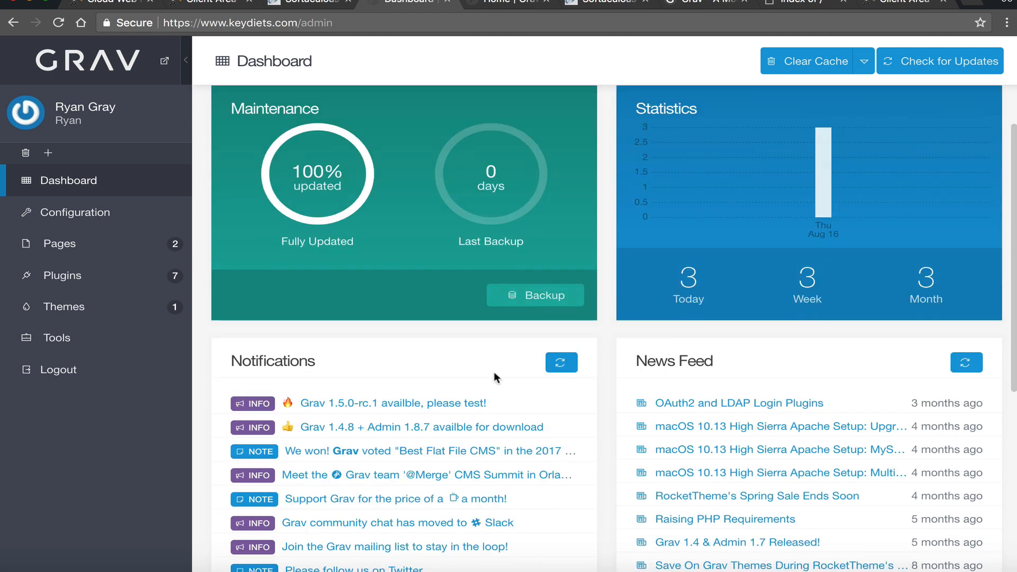
{"action": "scroll", "coordinate": [443, 418], "scroll_direction": "down", "scroll_amount": 8}
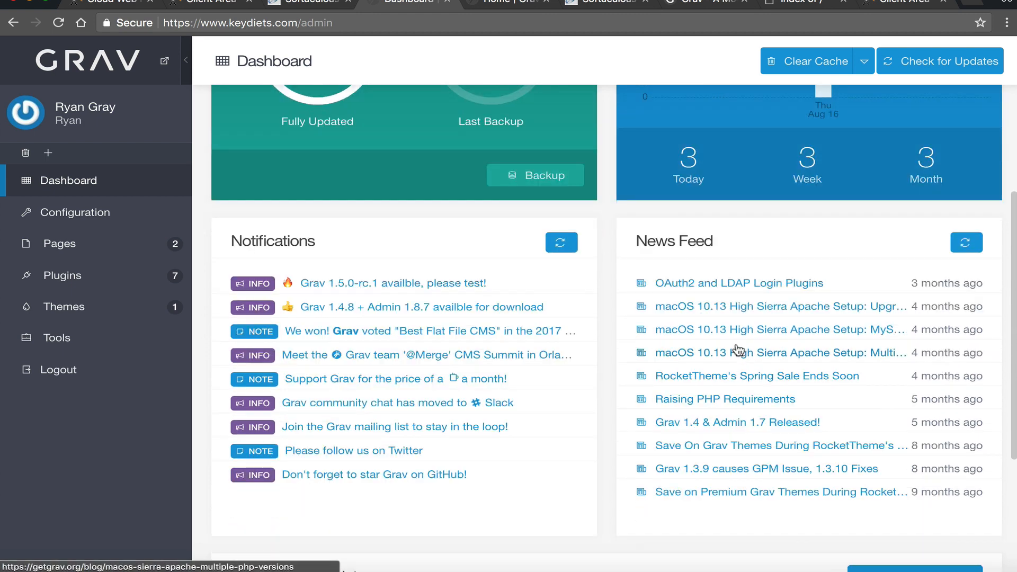
{"action": "scroll", "coordinate": [721, 430], "scroll_direction": "down", "scroll_amount": 1}
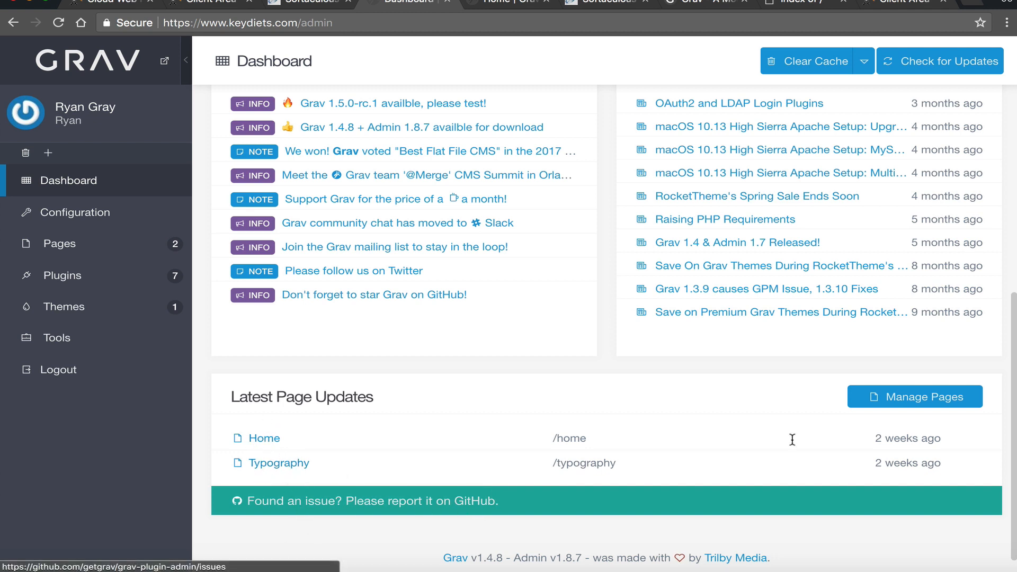
- Open the Home page from Latest Page Updates in the content editor
{"action": "left_click", "coordinate": [263, 439]}
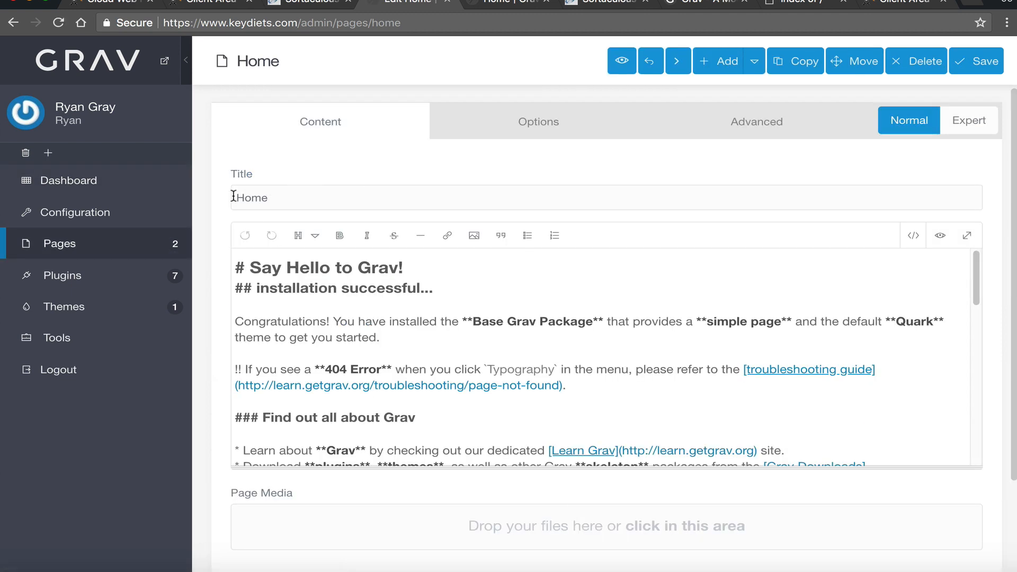
{"action": "scroll", "coordinate": [435, 350], "scroll_direction": "down", "scroll_amount": 2}
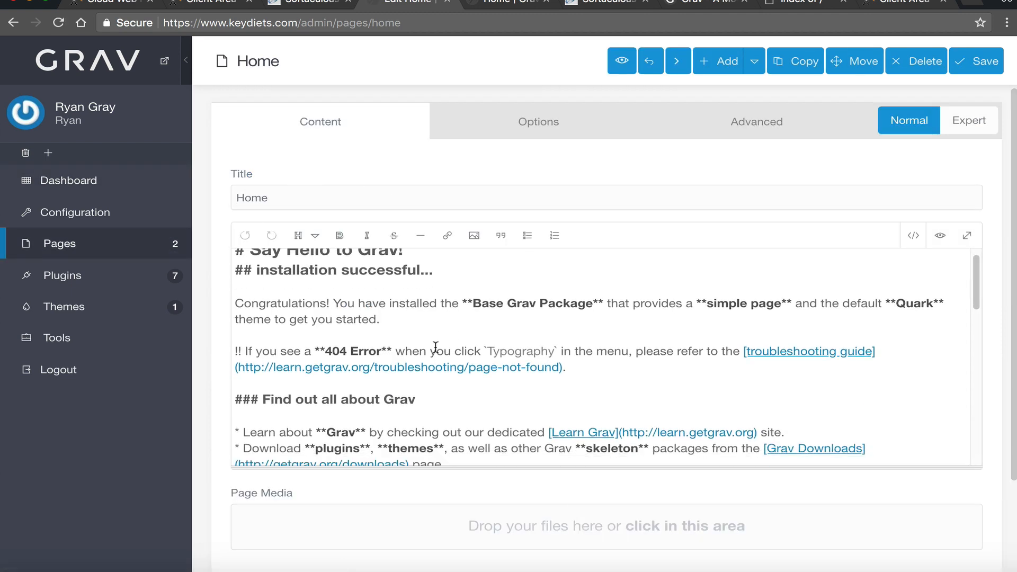
{"action": "scroll", "coordinate": [440, 358], "scroll_direction": "up", "scroll_amount": 2}
{"action": "left_click_drag", "start_coordinate": [433, 288], "coordinate": [232, 295]}
{"action": "left_click", "coordinate": [255, 288]}
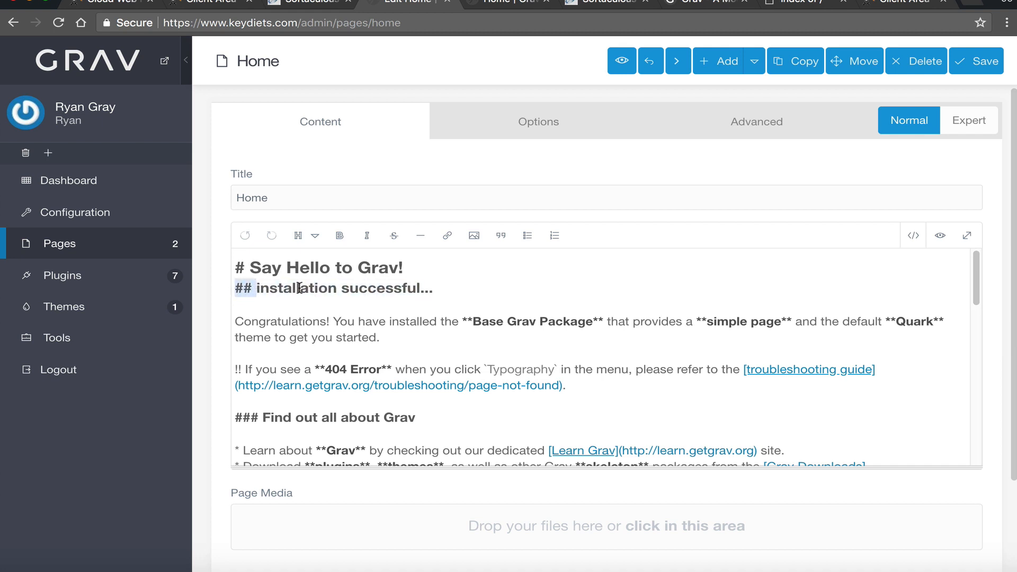
- Try bold formatting on 'Congratulations!', then undo it
{"action": "left_click", "coordinate": [465, 321]}
{"action": "left_click", "coordinate": [504, 322]}
{"action": "left_click_drag", "start_coordinate": [330, 323], "coordinate": [235, 324]}
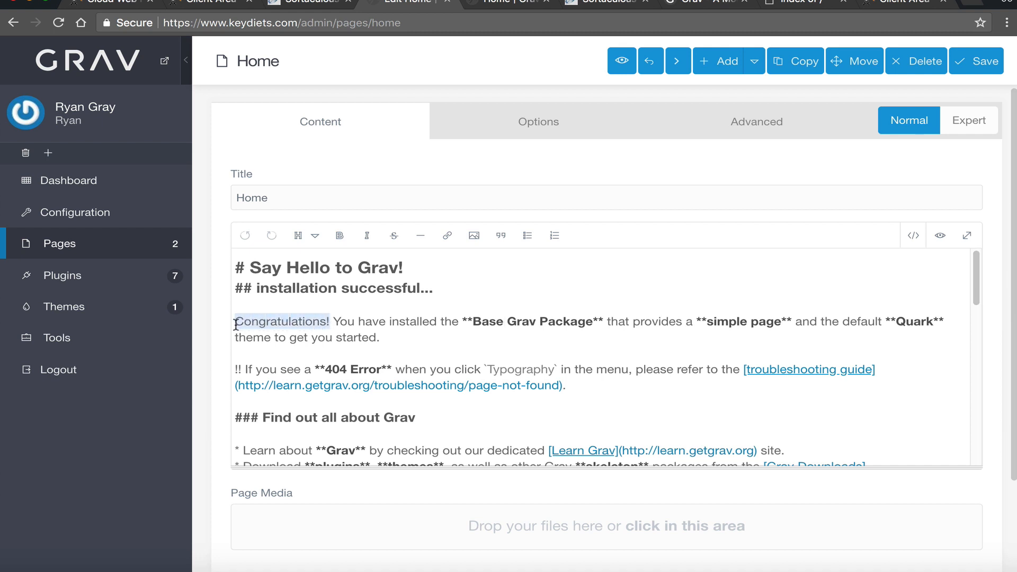
{"action": "left_click", "coordinate": [342, 243]}
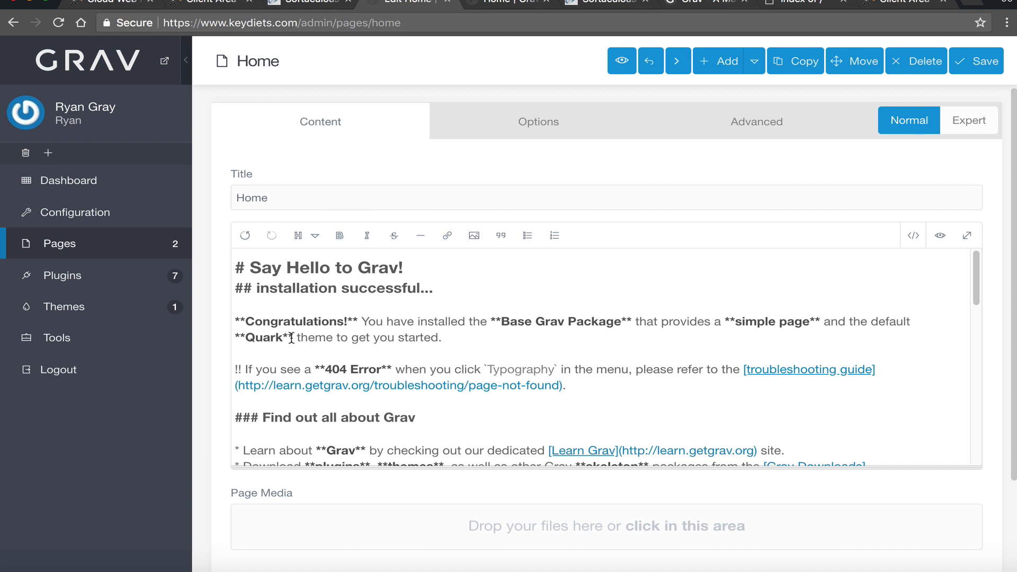
{"action": "left_click_drag", "start_coordinate": [360, 320], "coordinate": [235, 315]}
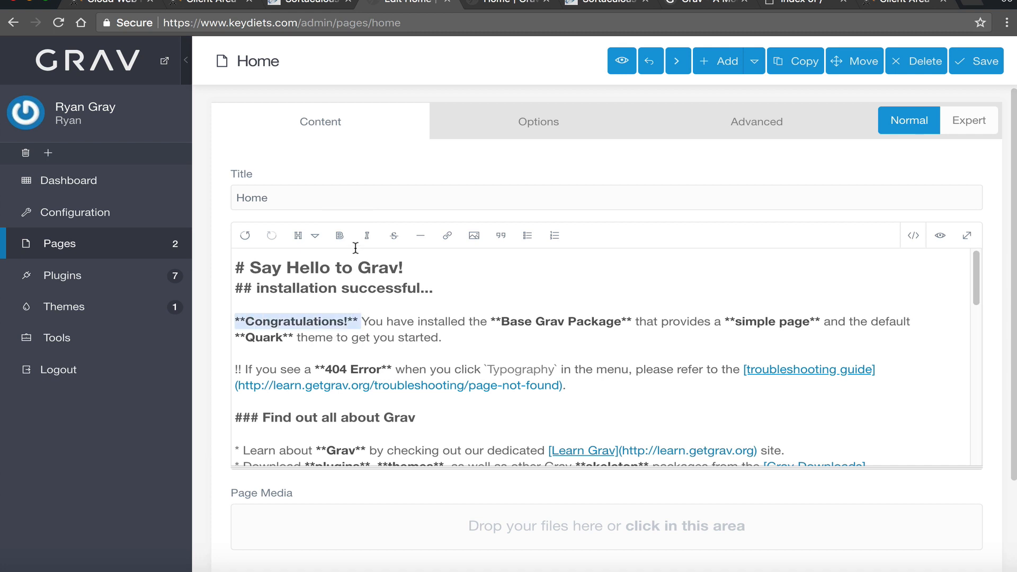
{"action": "left_click", "coordinate": [340, 236]}
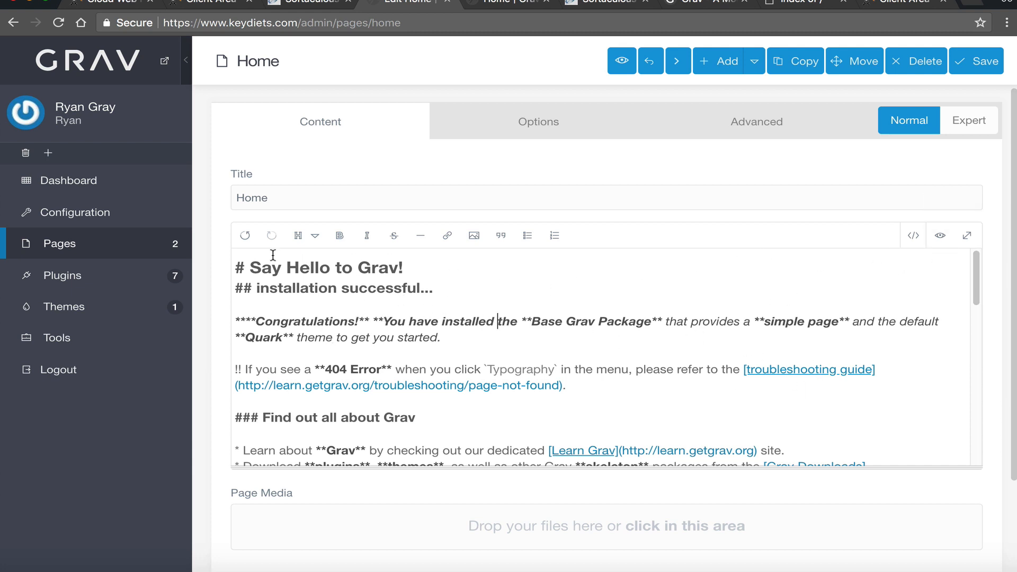
{"action": "left_click", "coordinate": [248, 238]}
{"action": "left_click", "coordinate": [249, 238]}
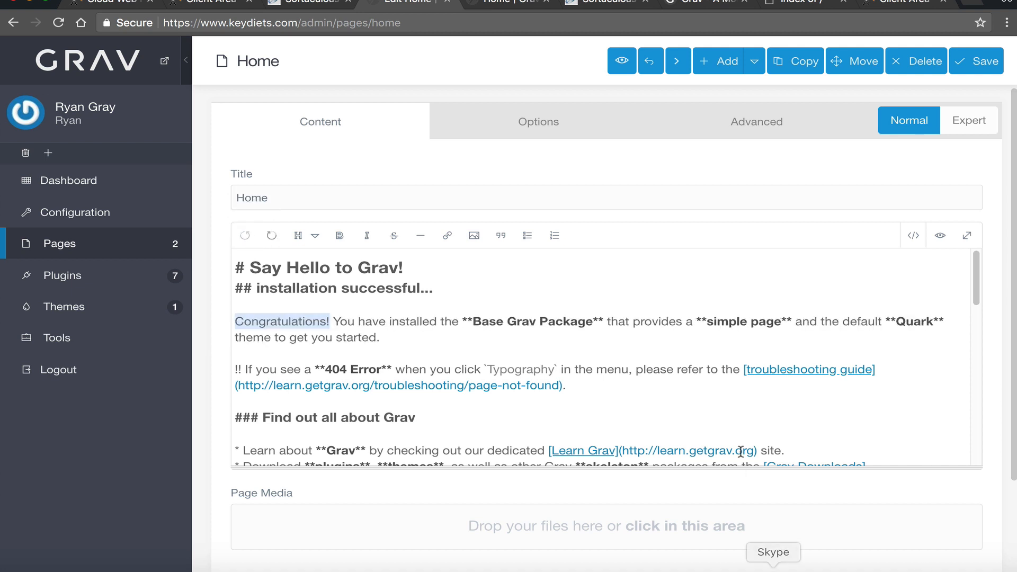
{"action": "left_click", "coordinate": [566, 321]}
- Try turning 'Congratulations!' into an H1 heading, then undo it
{"action": "left_click", "coordinate": [567, 354]}
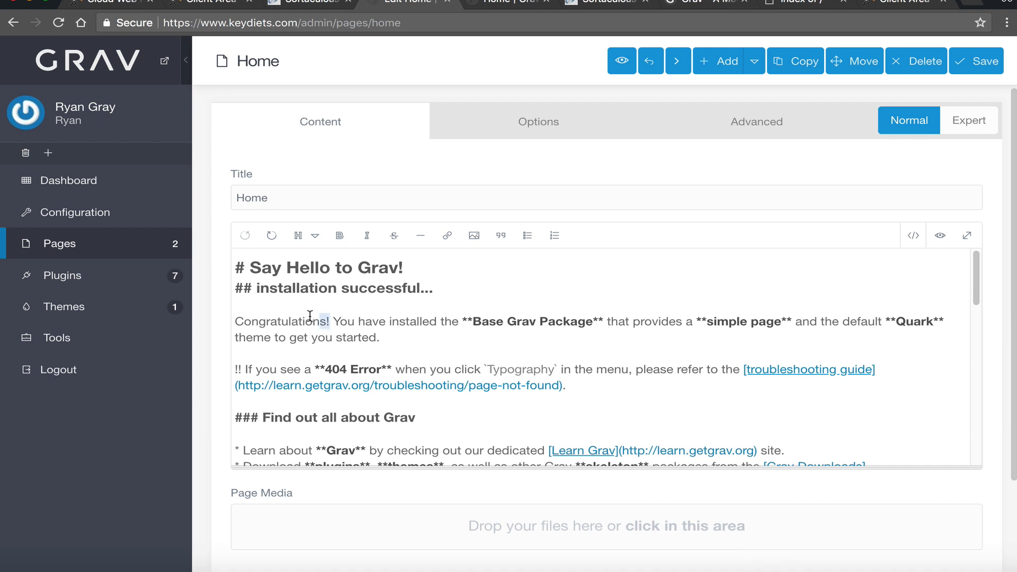
{"action": "left_click_drag", "start_coordinate": [329, 321], "coordinate": [214, 320]}
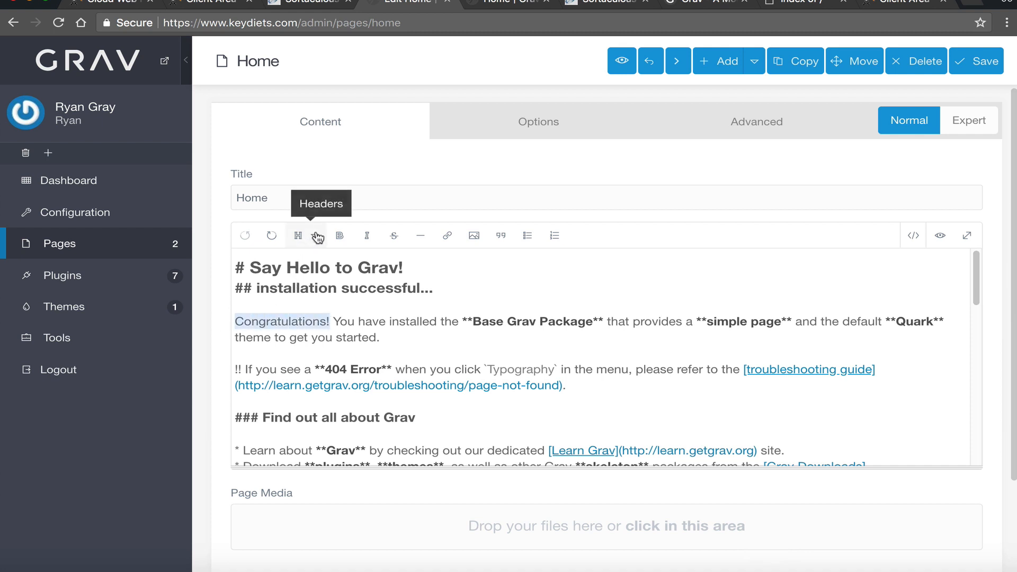
{"action": "left_click", "coordinate": [298, 235]}
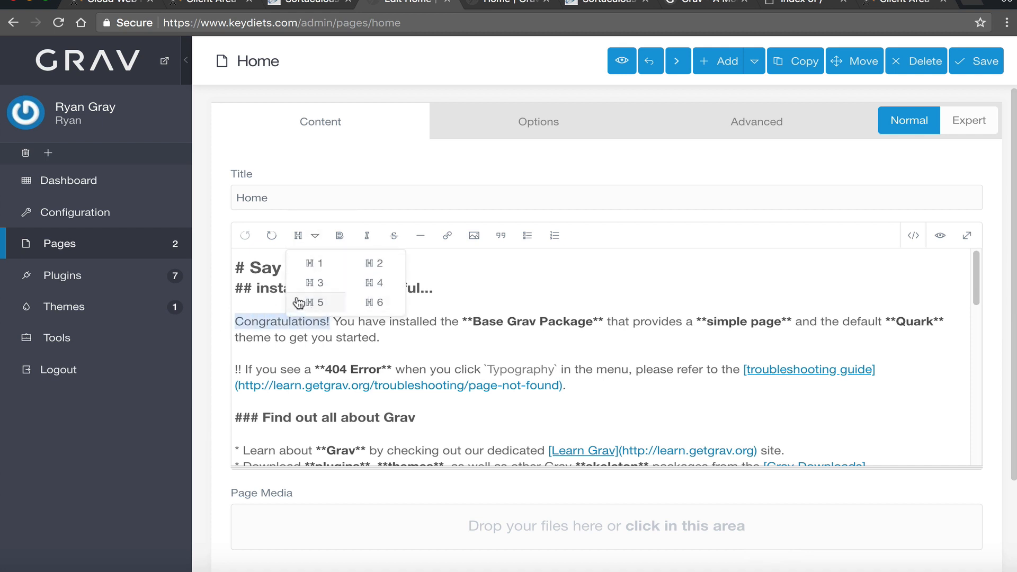
{"action": "left_click", "coordinate": [318, 263]}
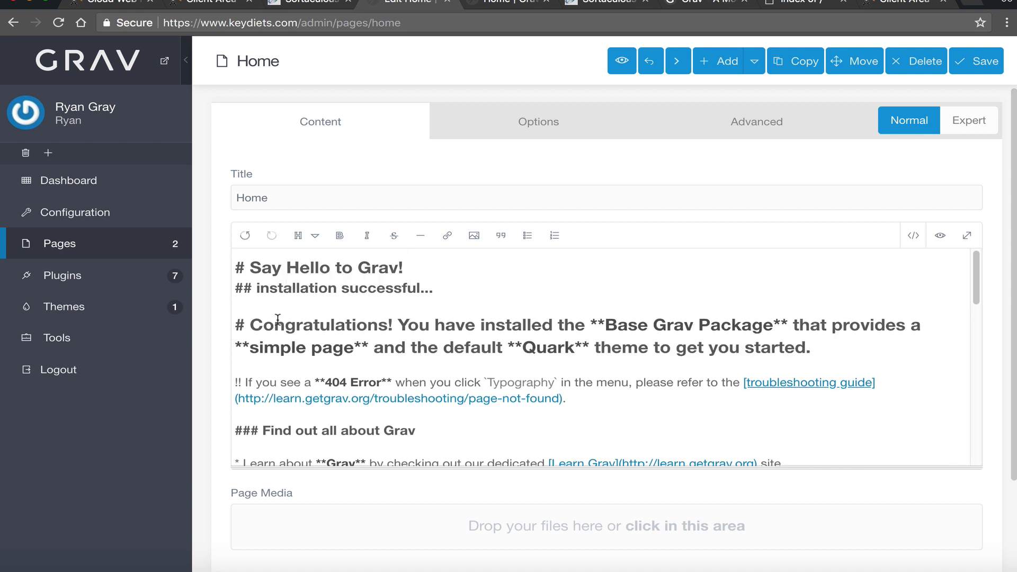
{"action": "left_click_drag", "start_coordinate": [250, 324], "coordinate": [232, 325]}
{"action": "left_click", "coordinate": [244, 235]}
{"action": "left_click", "coordinate": [430, 298]}
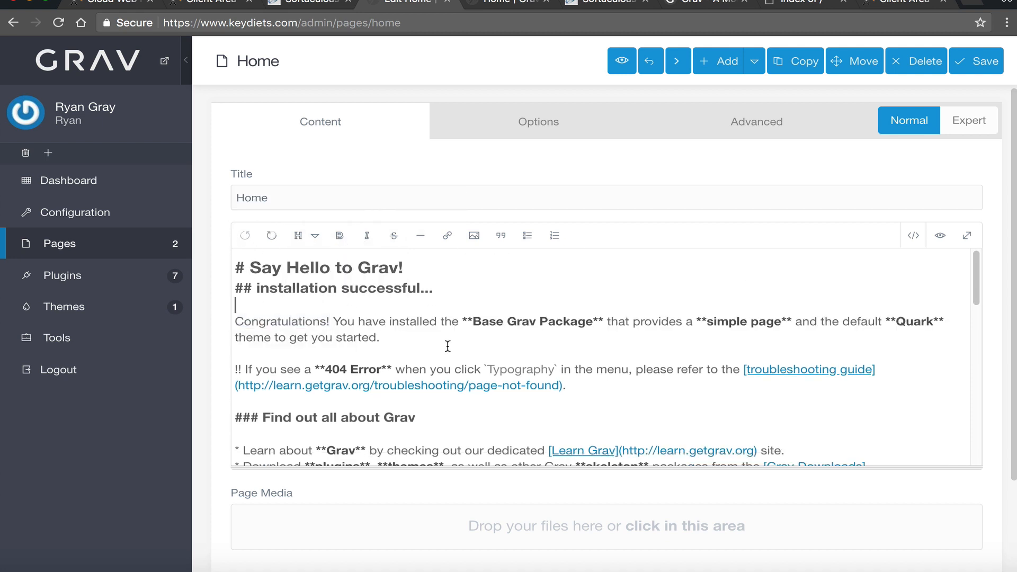
- Review the page content and save the Home page unchanged
{"action": "scroll", "coordinate": [449, 416], "scroll_direction": "down", "scroll_amount": 1}
{"action": "scroll", "coordinate": [448, 416], "scroll_direction": "down", "scroll_amount": 4}
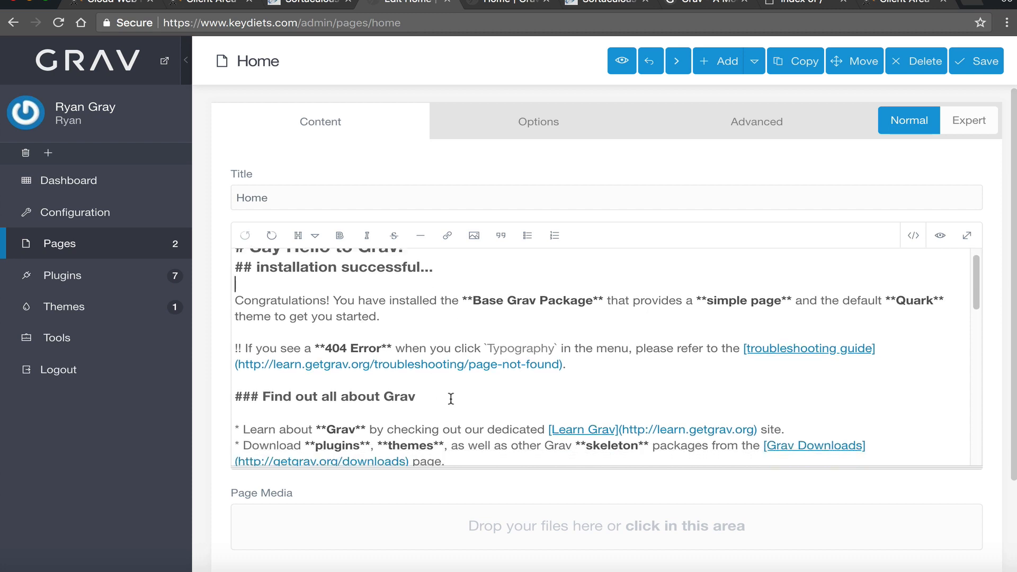
{"action": "scroll", "coordinate": [452, 391], "scroll_direction": "down", "scroll_amount": 10}
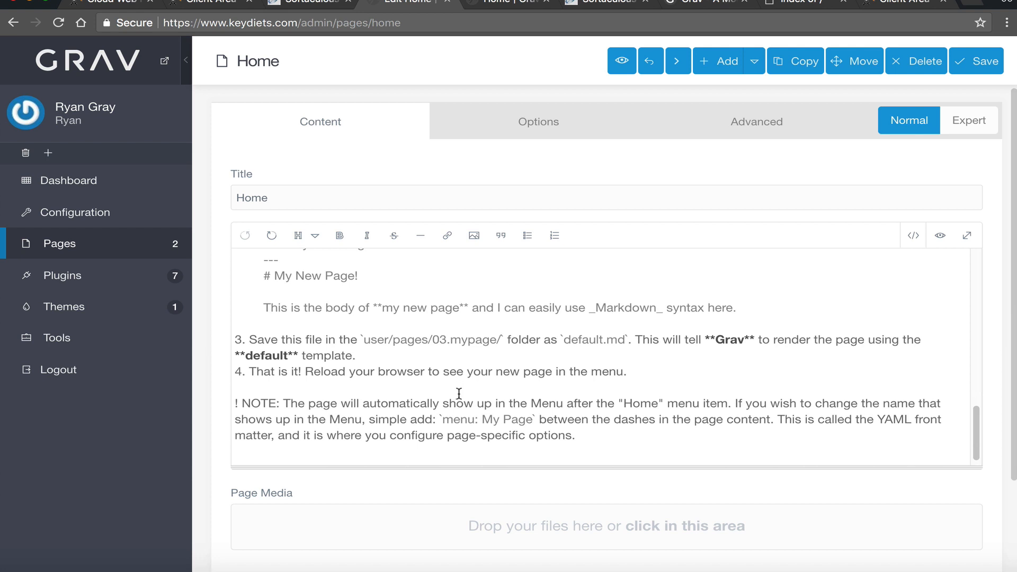
{"action": "scroll", "coordinate": [459, 393], "scroll_direction": "up", "scroll_amount": 15}
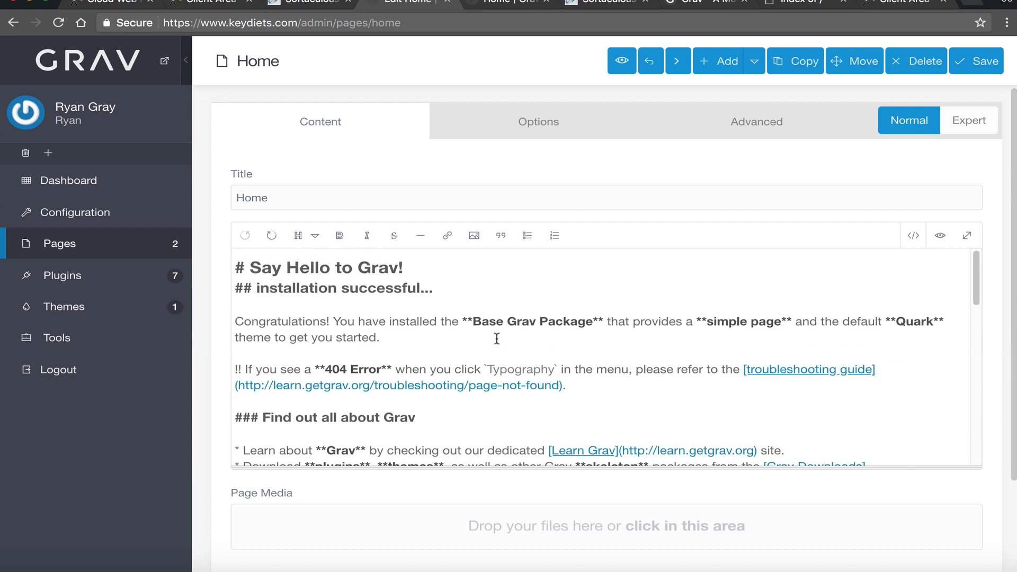
{"action": "left_click", "coordinate": [460, 344]}
{"action": "scroll", "coordinate": [530, 413], "scroll_direction": "down", "scroll_amount": 3}
{"action": "scroll", "coordinate": [484, 500], "scroll_direction": "down", "scroll_amount": 1}
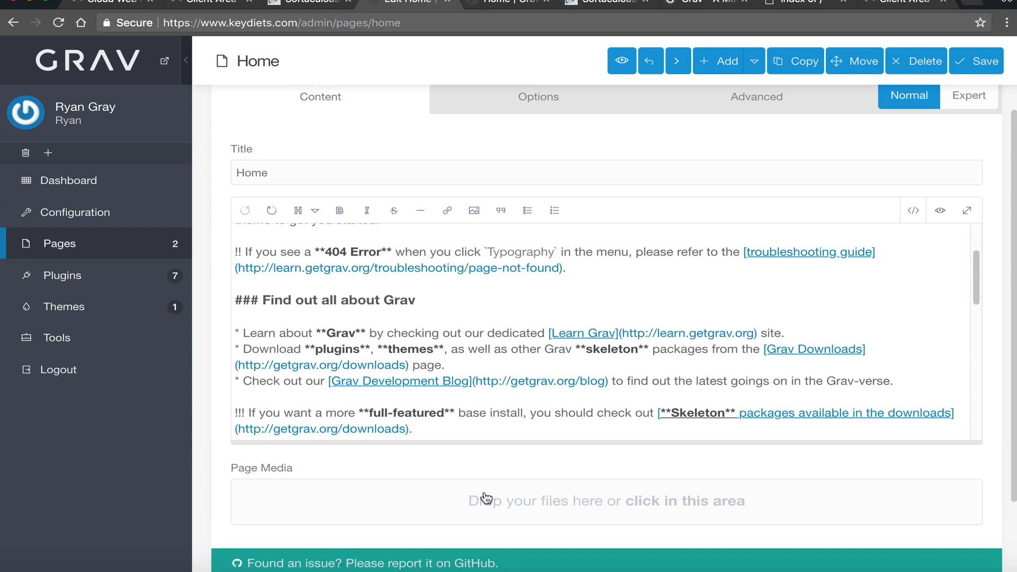
{"action": "scroll", "coordinate": [515, 419], "scroll_direction": "down", "scroll_amount": 2}
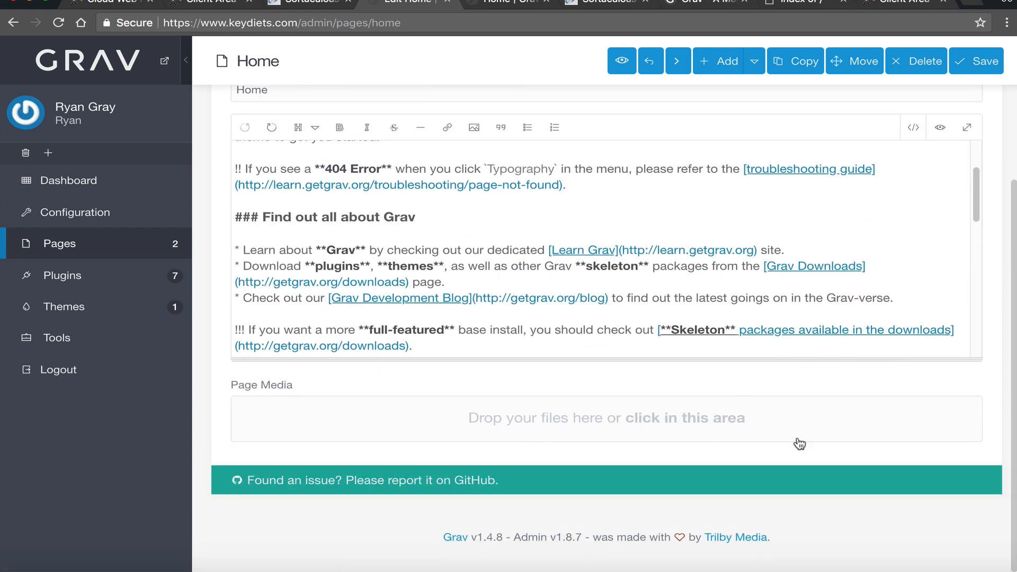
{"action": "scroll", "coordinate": [587, 443], "scroll_direction": "up", "scroll_amount": 2}
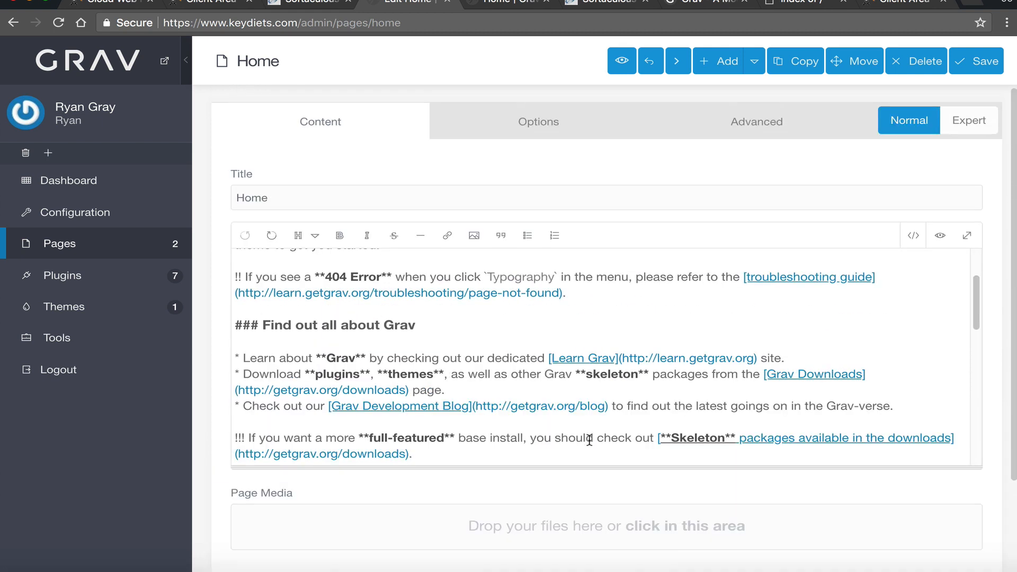
{"action": "left_click", "coordinate": [984, 61]}
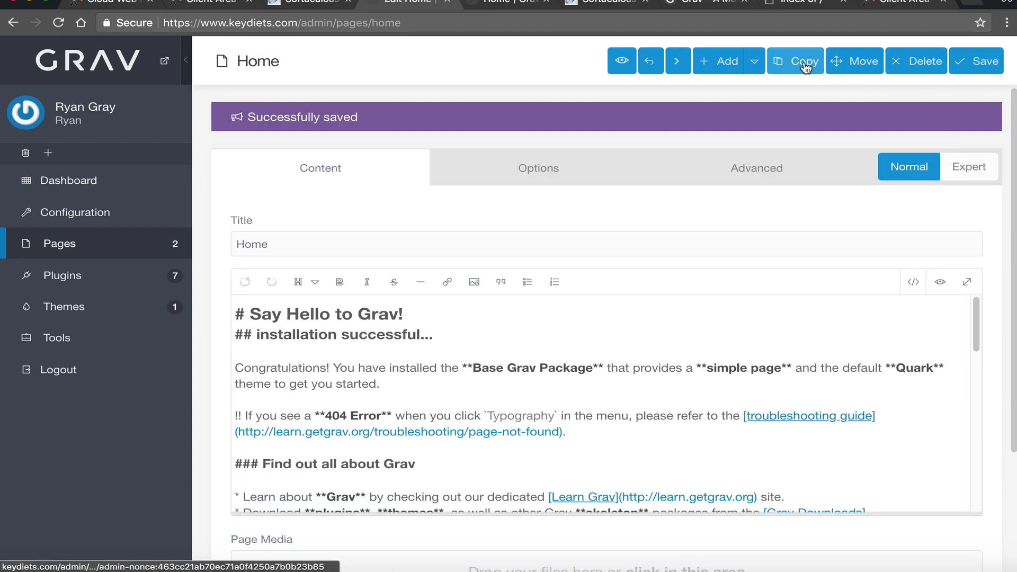
- Replace the 'Say Hello to Grav!' heading with 'Welcome NameHero!' and save the page
{"action": "left_click", "coordinate": [754, 66]}
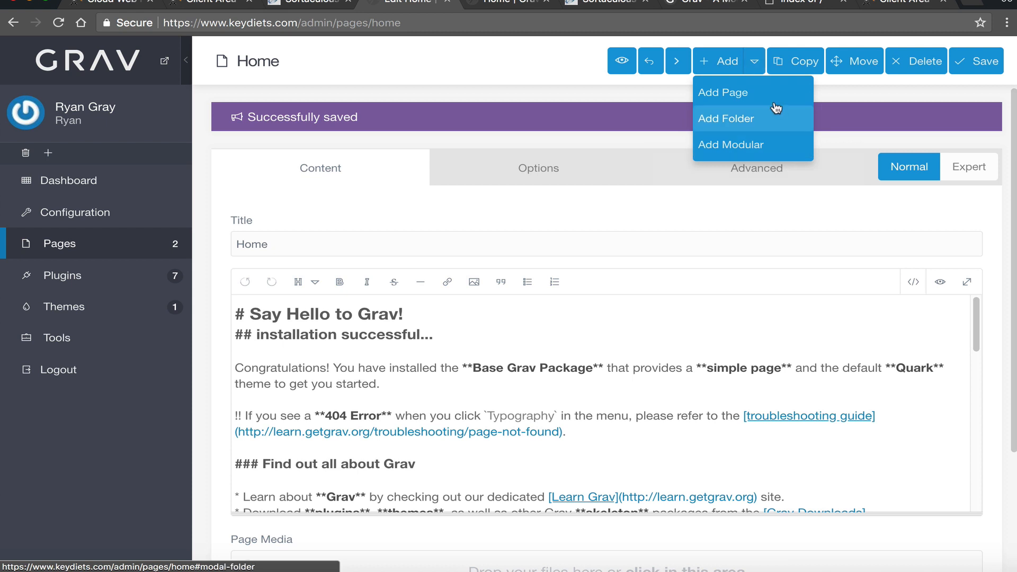
{"action": "left_click", "coordinate": [647, 130]}
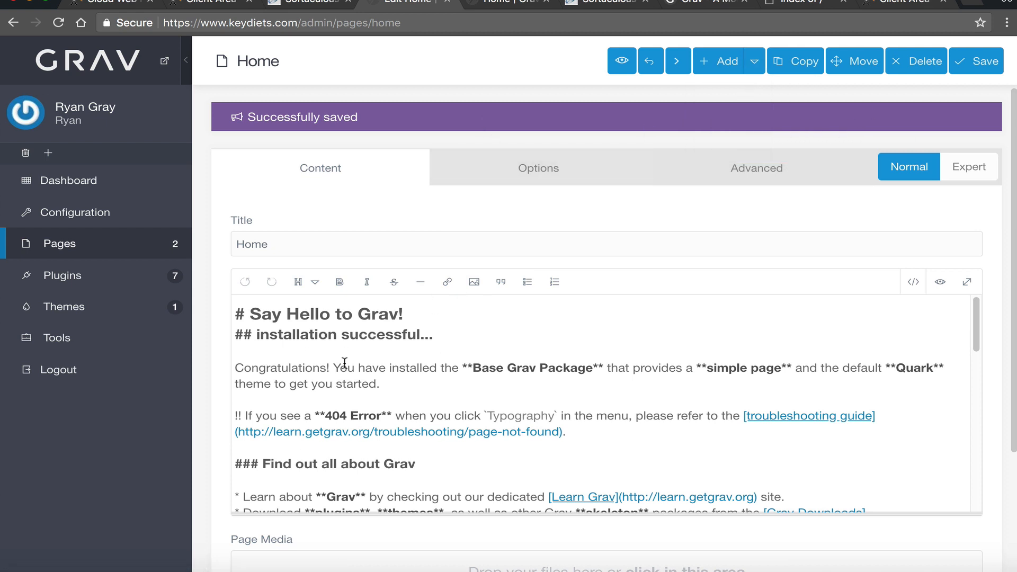
{"action": "left_click_drag", "start_coordinate": [432, 320], "coordinate": [251, 319]}
{"action": "type", "text": "Welcome Nasm"}
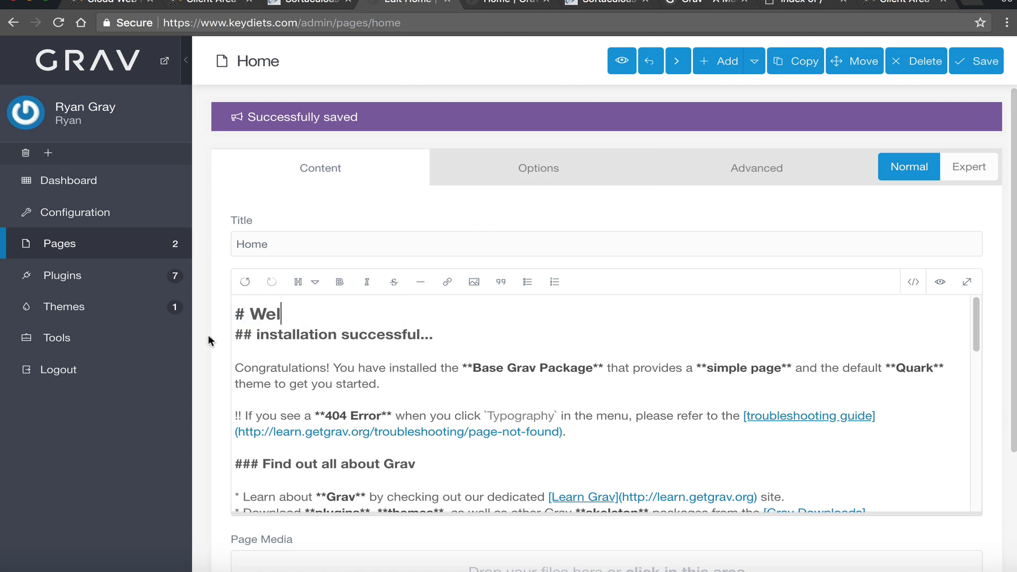
{"action": "key", "text": "BackSpace"}
{"action": "key", "text": "BackSpace"}
{"action": "type", "text": "meHero!"}
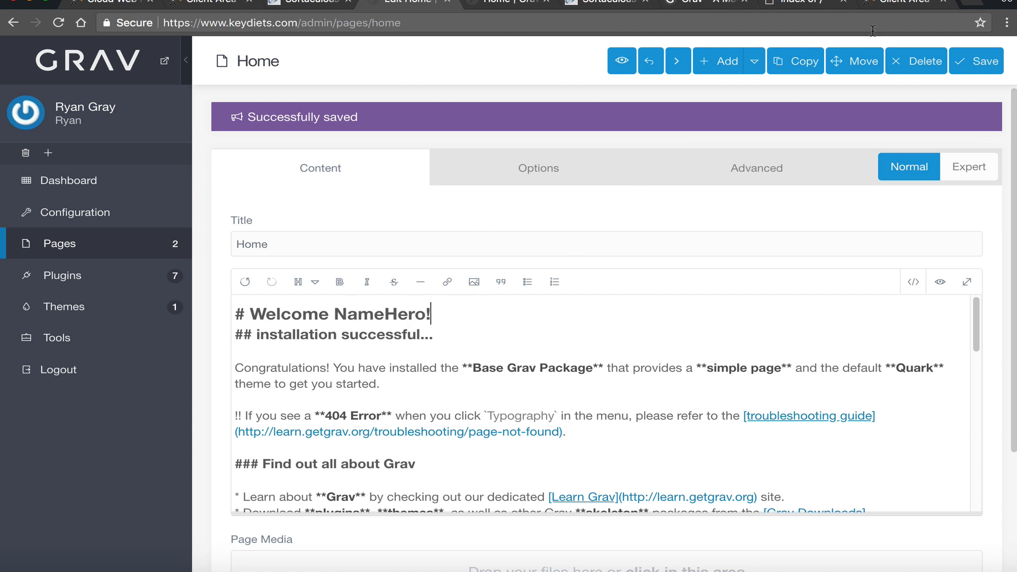
{"action": "left_click", "coordinate": [974, 64]}
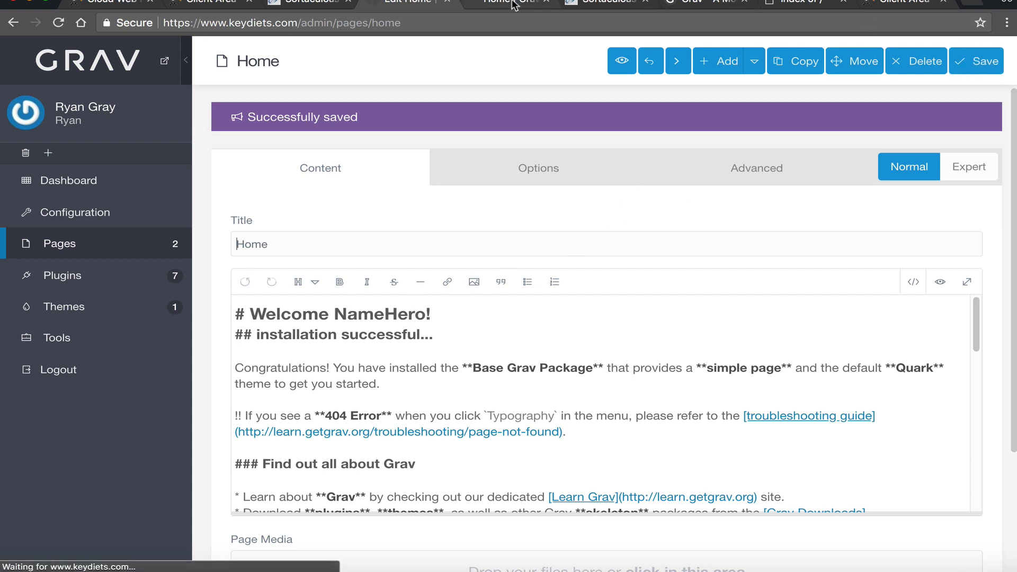
{"action": "left_click", "coordinate": [512, 2]}
- Reload the live Home page to see 'Welcome NameHero!', then return to the editor
{"action": "left_click", "coordinate": [51, 27]}
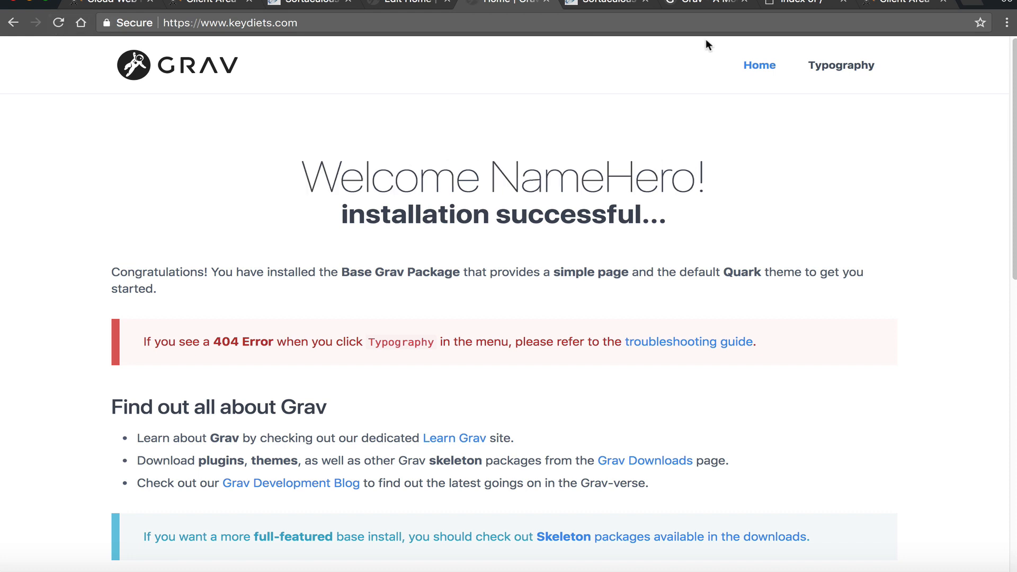
{"action": "left_click_drag", "start_coordinate": [302, 174], "coordinate": [374, 153]}
{"action": "left_click", "coordinate": [414, 4]}
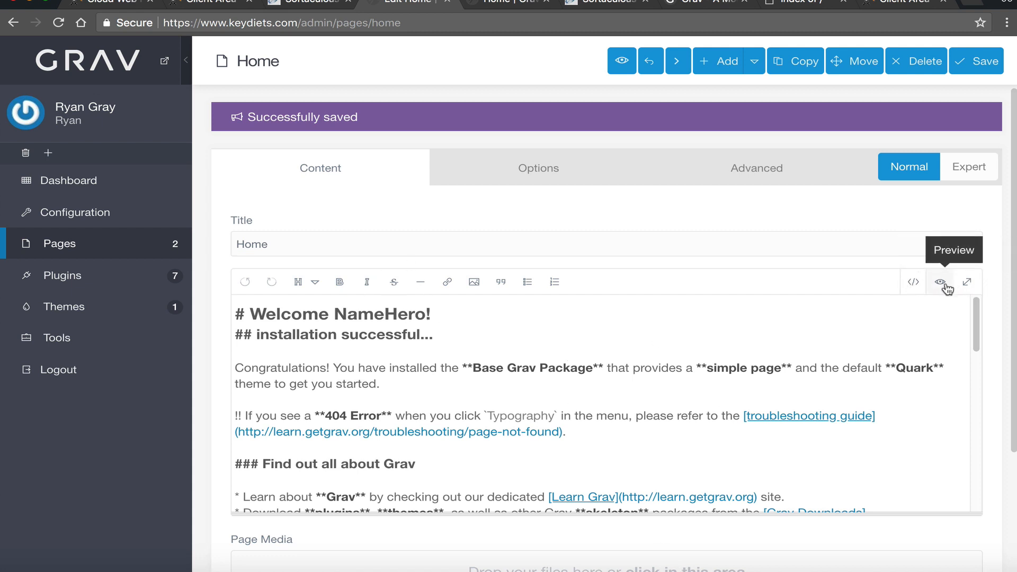
- Scroll through the Home page content, then show its Options tab
{"action": "scroll", "coordinate": [683, 351], "scroll_direction": "down", "scroll_amount": 10}
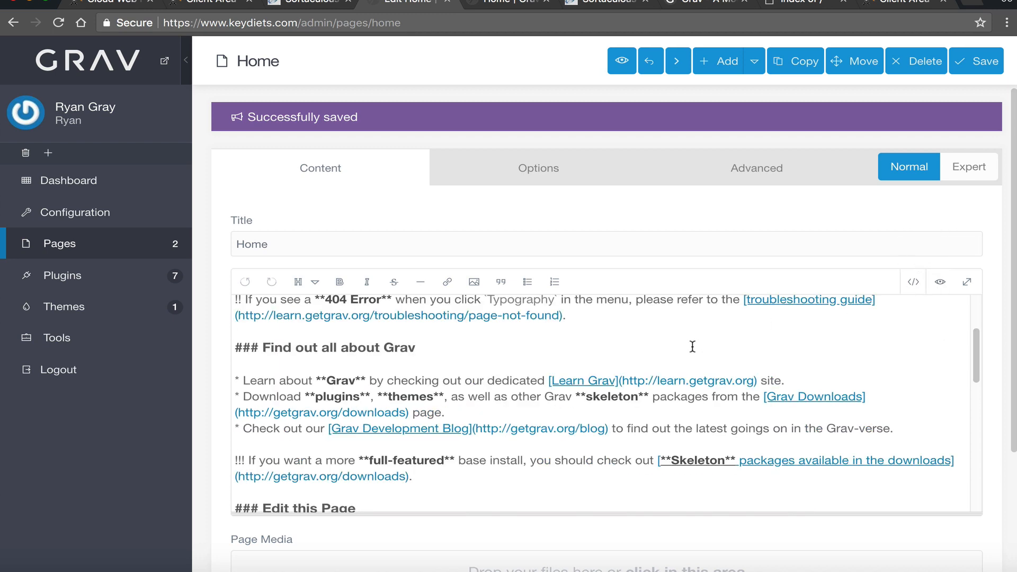
{"action": "scroll", "coordinate": [684, 351], "scroll_direction": "down", "scroll_amount": 5}
{"action": "scroll", "coordinate": [683, 352], "scroll_direction": "up", "scroll_amount": 10}
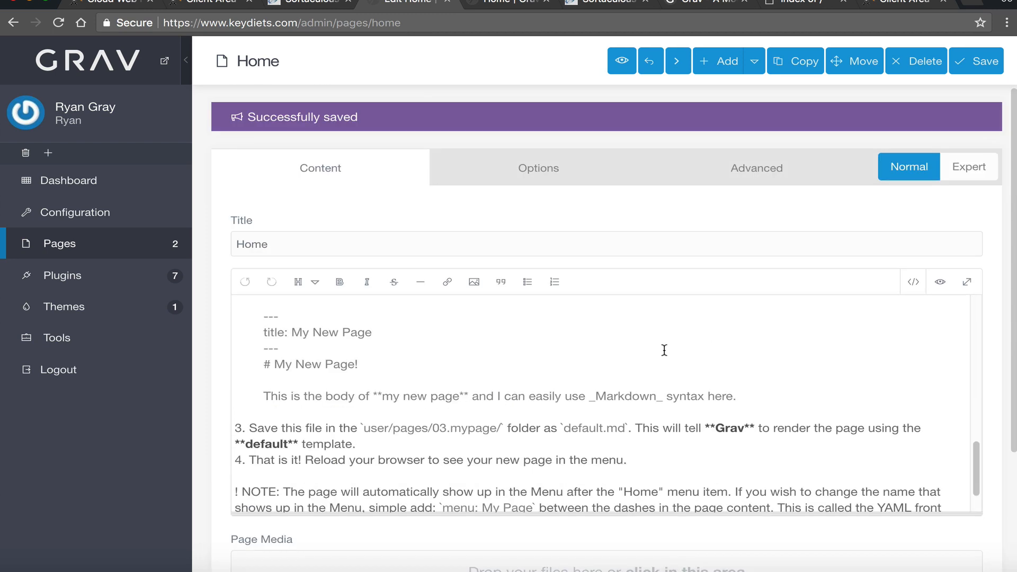
{"action": "left_click", "coordinate": [585, 182]}
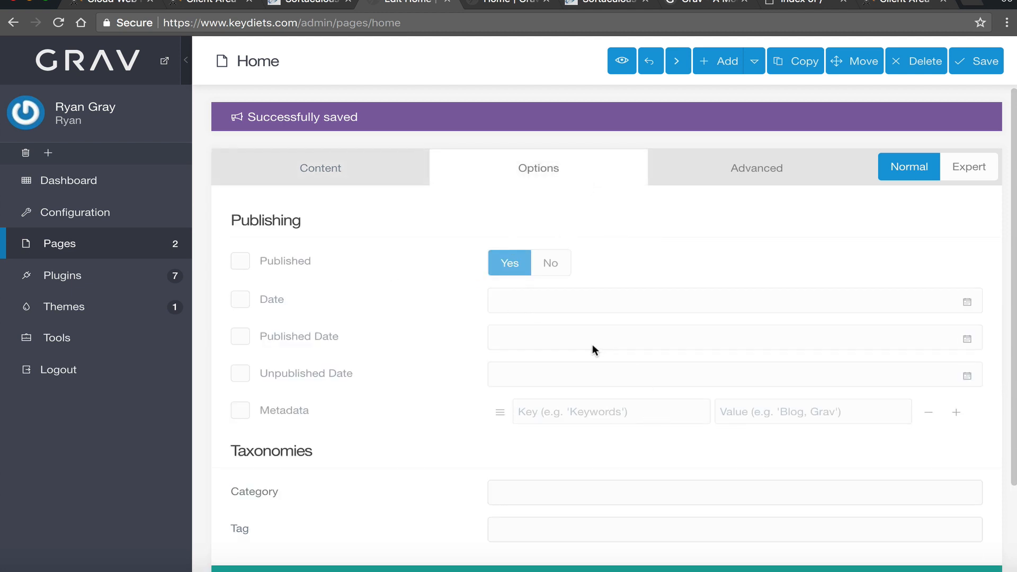
- Toggle the Published, Date and Metadata overrides on and back off
{"action": "left_click", "coordinate": [242, 269]}
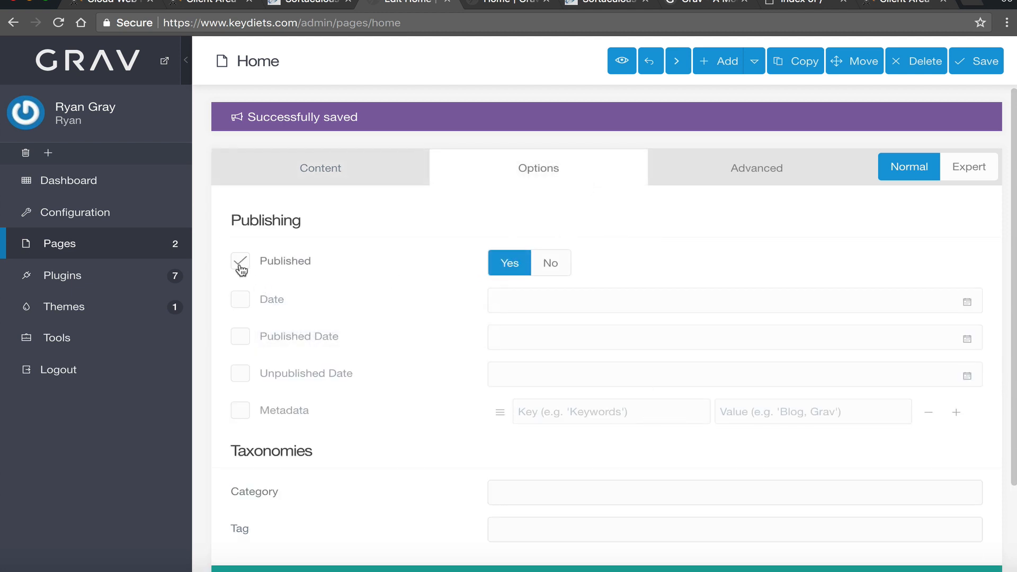
{"action": "left_click", "coordinate": [241, 267]}
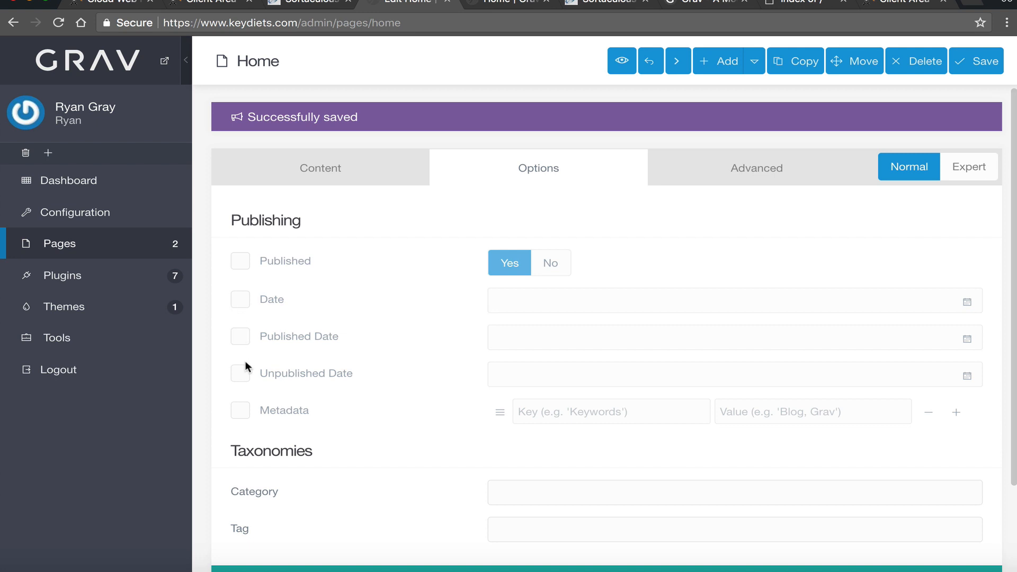
{"action": "scroll", "coordinate": [351, 387], "scroll_direction": "down", "scroll_amount": 1}
{"action": "left_click", "coordinate": [562, 297]}
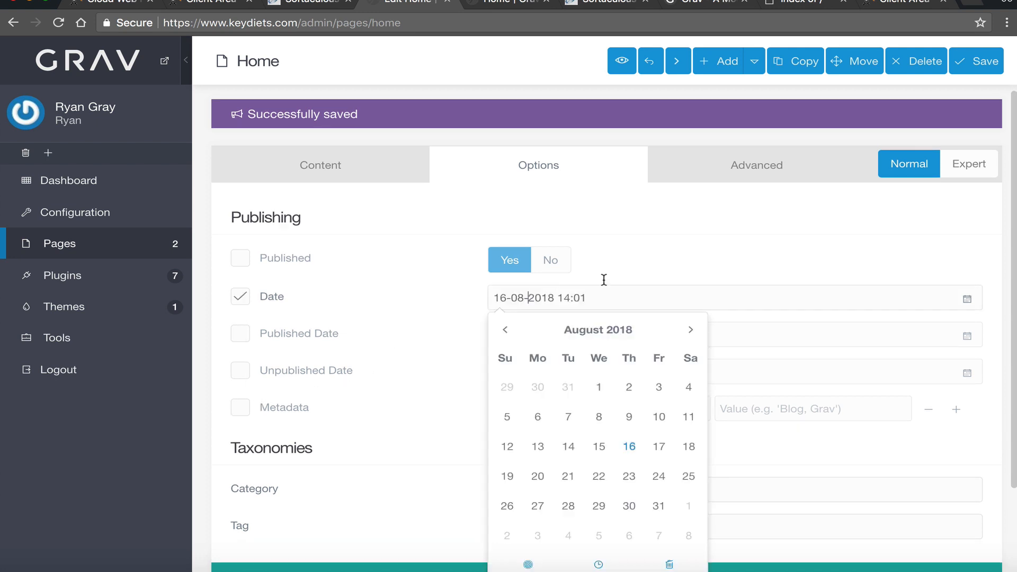
{"action": "left_click", "coordinate": [586, 268]}
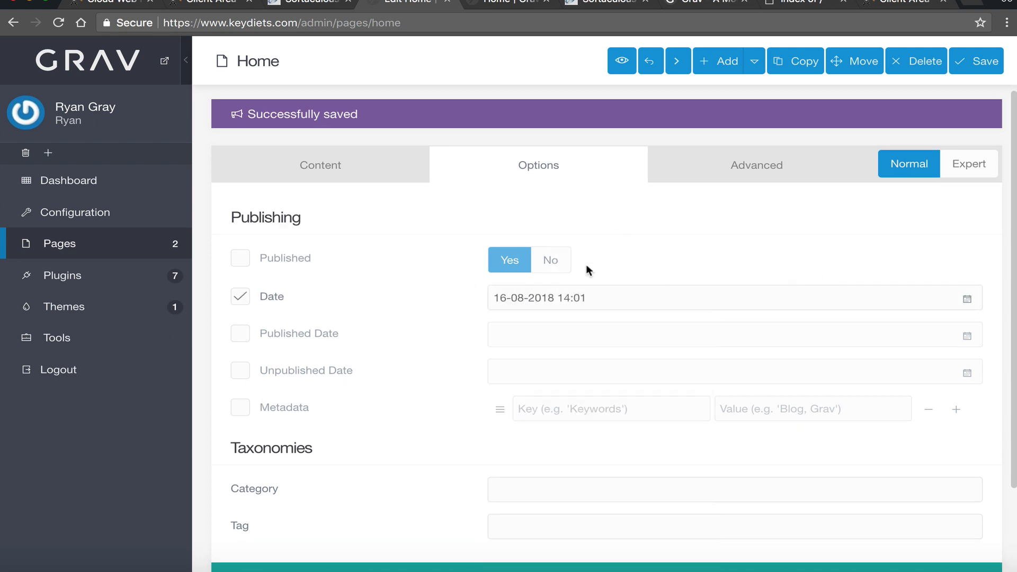
{"action": "left_click", "coordinate": [239, 296]}
{"action": "scroll", "coordinate": [507, 455], "scroll_direction": "down", "scroll_amount": 1}
{"action": "left_click", "coordinate": [593, 388]}
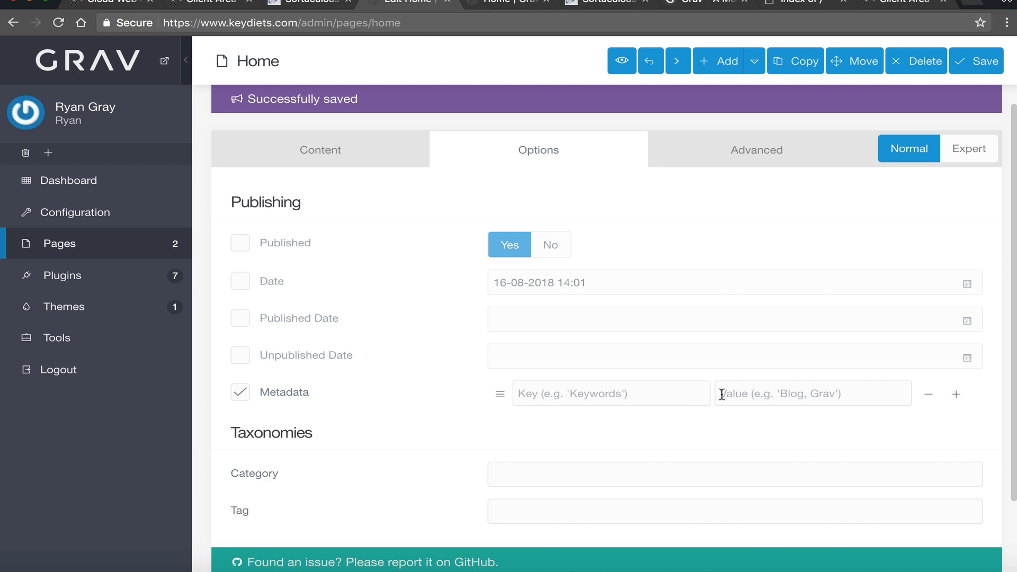
{"action": "left_click", "coordinate": [242, 393]}
- Leave the Category and Tag taxonomies empty and go to the Advanced settings
{"action": "scroll", "coordinate": [245, 398], "scroll_direction": "down", "scroll_amount": 2}
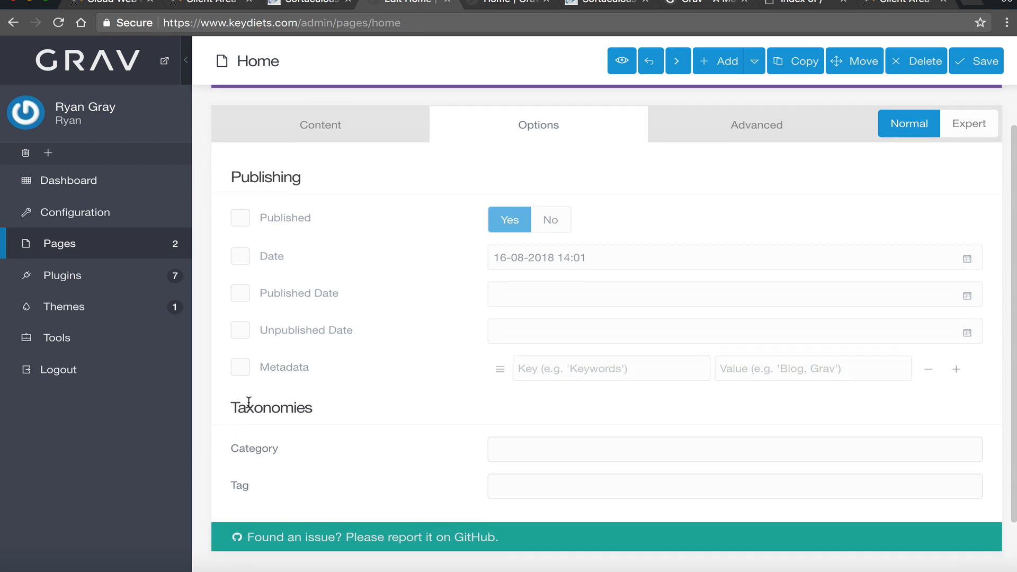
{"action": "left_click", "coordinate": [518, 392]}
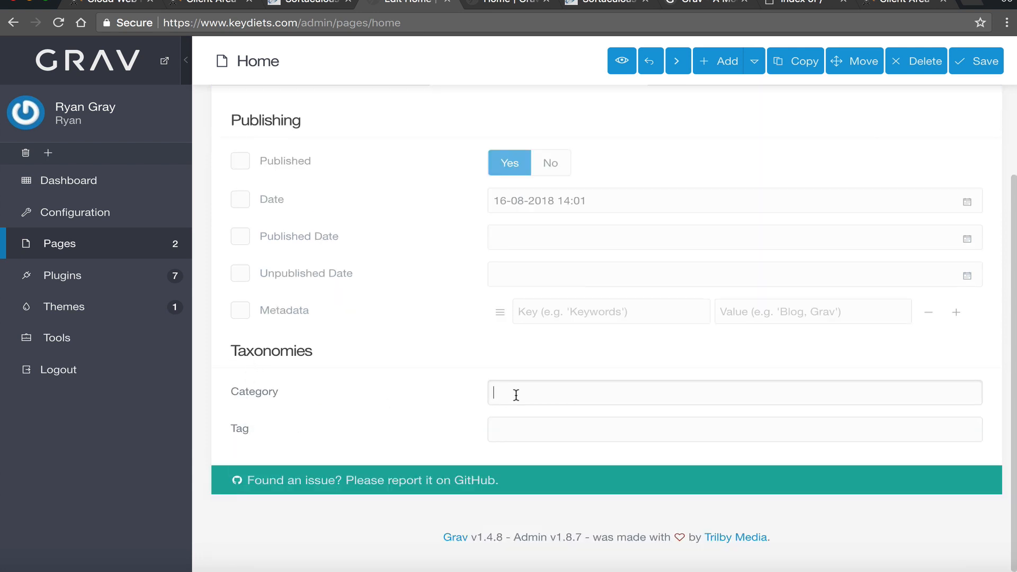
{"action": "left_click", "coordinate": [518, 424]}
{"action": "scroll", "coordinate": [482, 424], "scroll_direction": "up", "scroll_amount": 3}
{"action": "scroll", "coordinate": [309, 493], "scroll_direction": "down", "scroll_amount": 3}
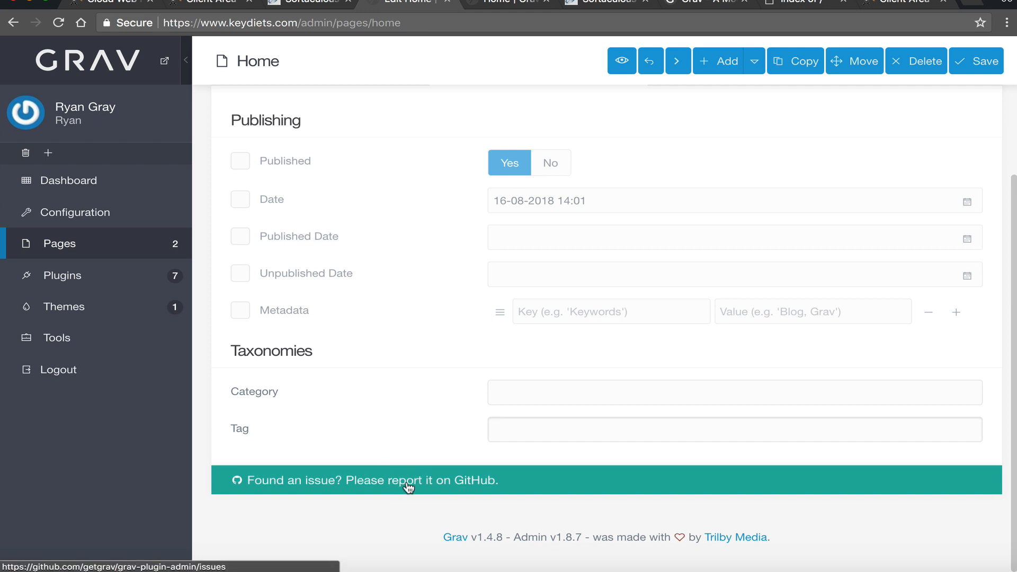
{"action": "scroll", "coordinate": [469, 415], "scroll_direction": "up", "scroll_amount": 3}
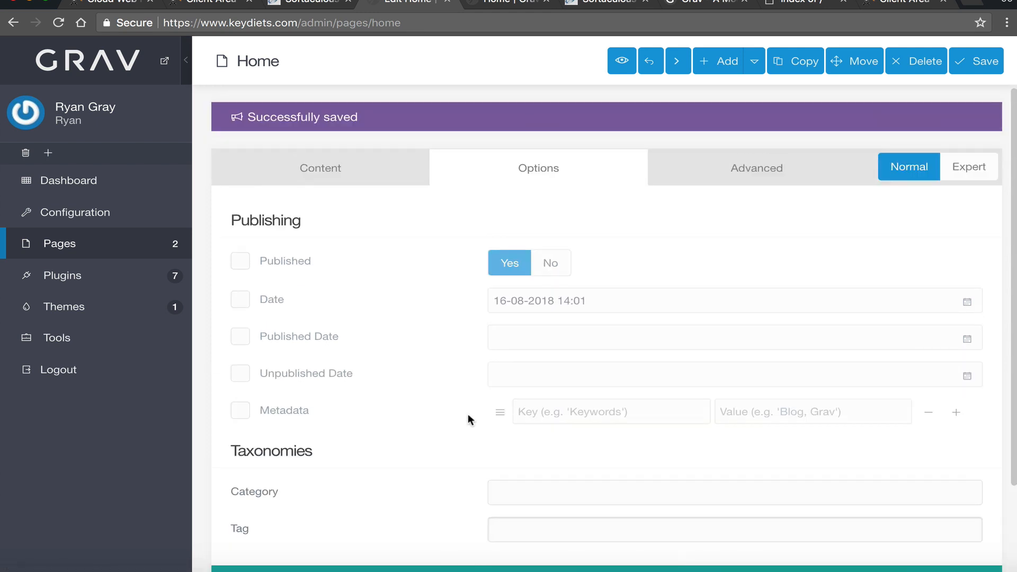
{"action": "left_click", "coordinate": [734, 181]}
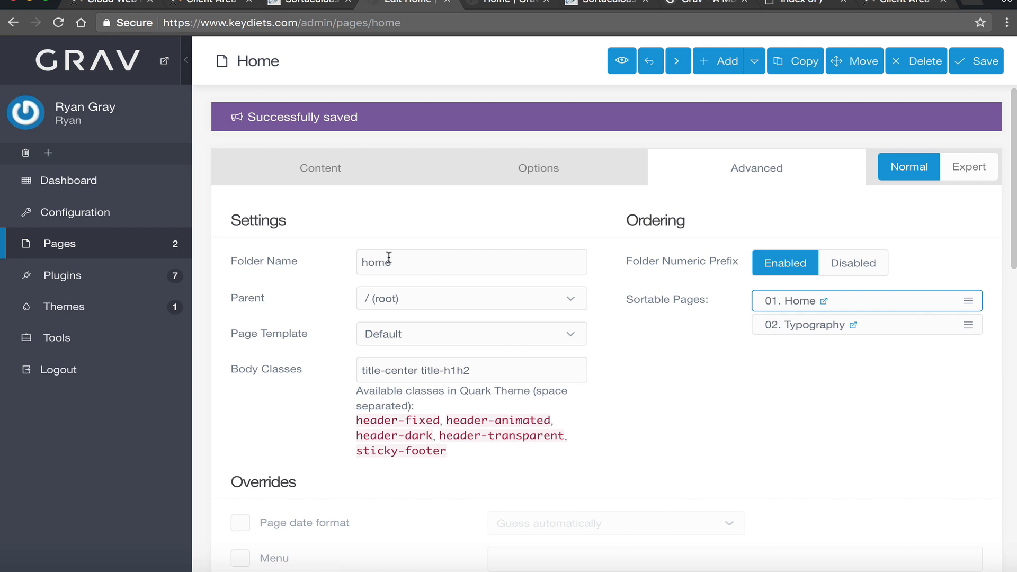
{"action": "left_click_drag", "start_coordinate": [408, 263], "coordinate": [364, 262]}
{"action": "left_click", "coordinate": [480, 267]}
{"action": "left_click_drag", "start_coordinate": [396, 265], "coordinate": [357, 263]}
{"action": "left_click", "coordinate": [443, 299]}
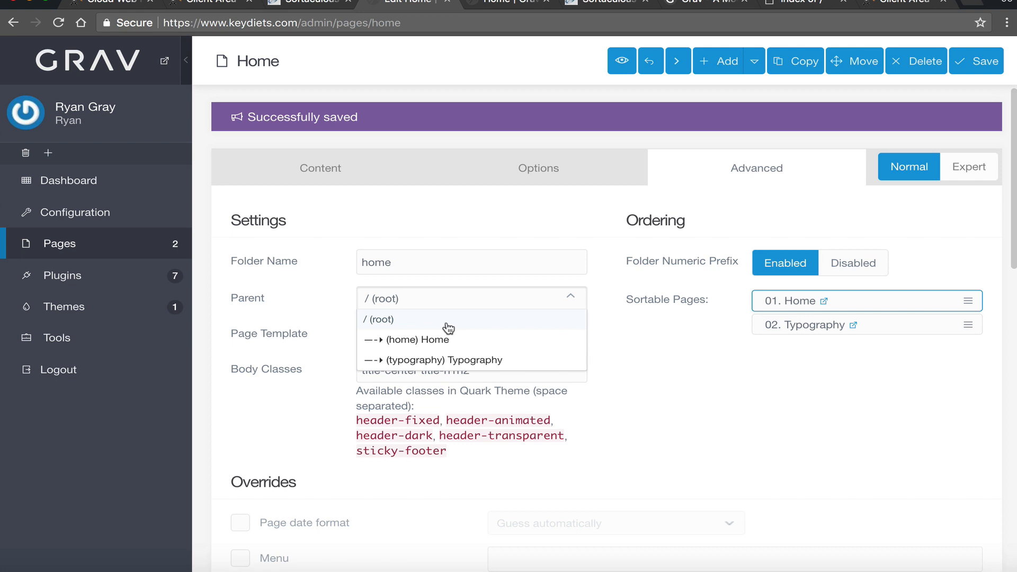
{"action": "left_click", "coordinate": [451, 263]}
{"action": "left_click", "coordinate": [441, 299]}
{"action": "left_click", "coordinate": [637, 324]}
{"action": "left_click", "coordinate": [458, 333]}
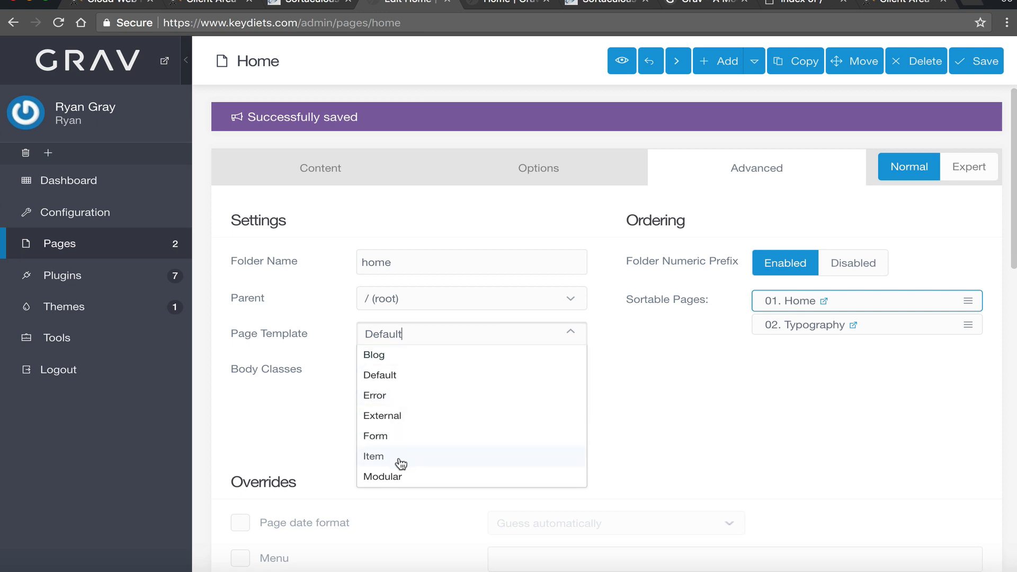
{"action": "scroll", "coordinate": [405, 430], "scroll_direction": "down", "scroll_amount": 2}
{"action": "scroll", "coordinate": [405, 429], "scroll_direction": "up", "scroll_amount": 2}
{"action": "left_click", "coordinate": [689, 393]}
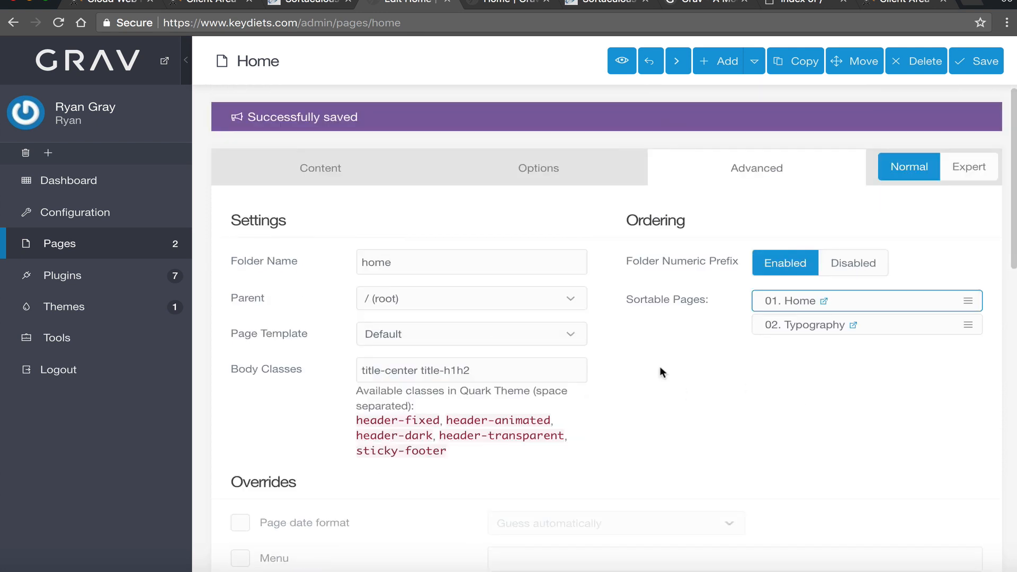
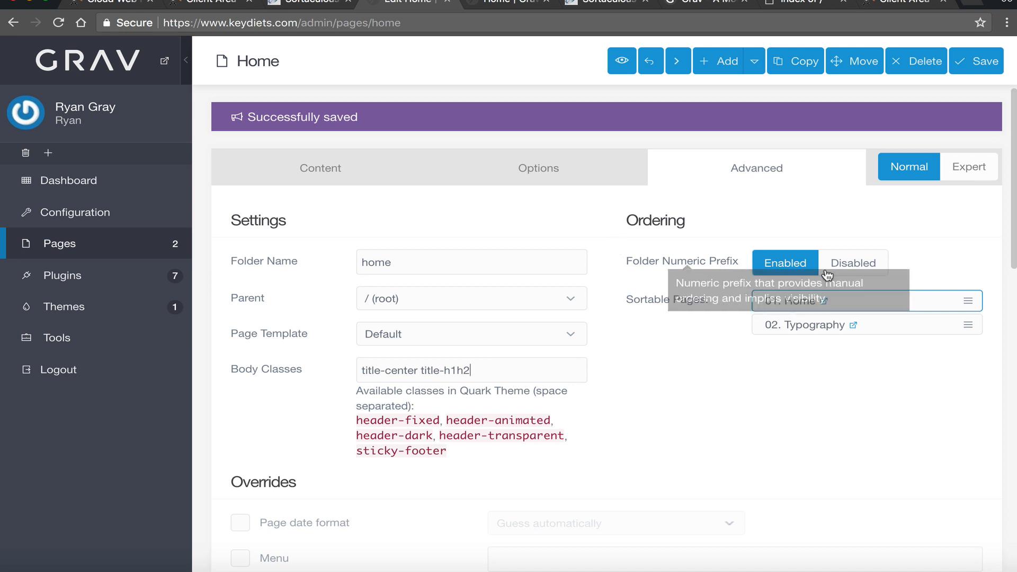
- Look over the Home page's Advanced settings, then view the live site's homepage
{"action": "scroll", "coordinate": [756, 364], "scroll_direction": "down", "scroll_amount": 2}
{"action": "scroll", "coordinate": [755, 364], "scroll_direction": "down", "scroll_amount": 5}
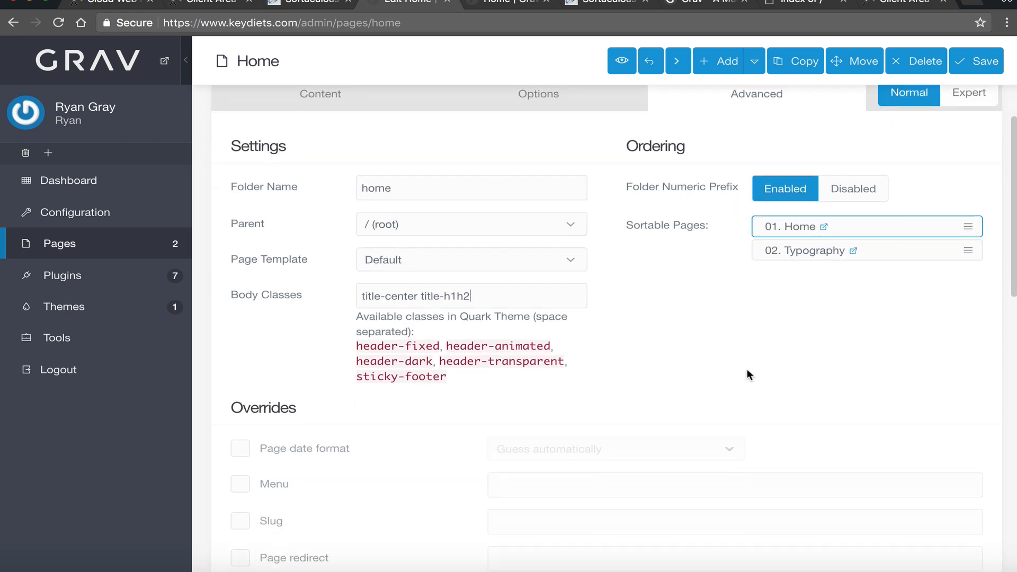
{"action": "scroll", "coordinate": [268, 343], "scroll_direction": "down", "scroll_amount": 4}
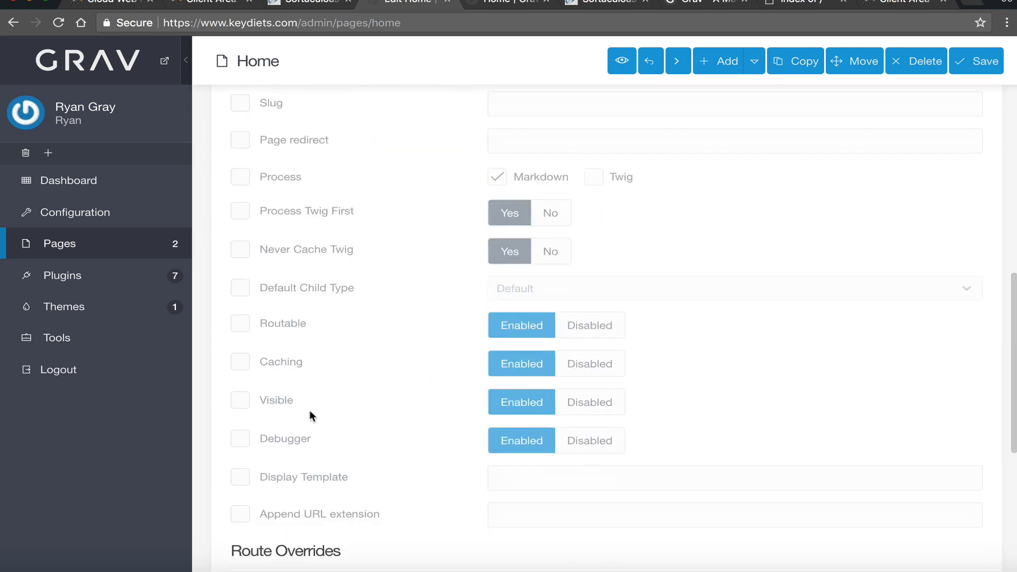
{"action": "scroll", "coordinate": [310, 411], "scroll_direction": "up", "scroll_amount": 6}
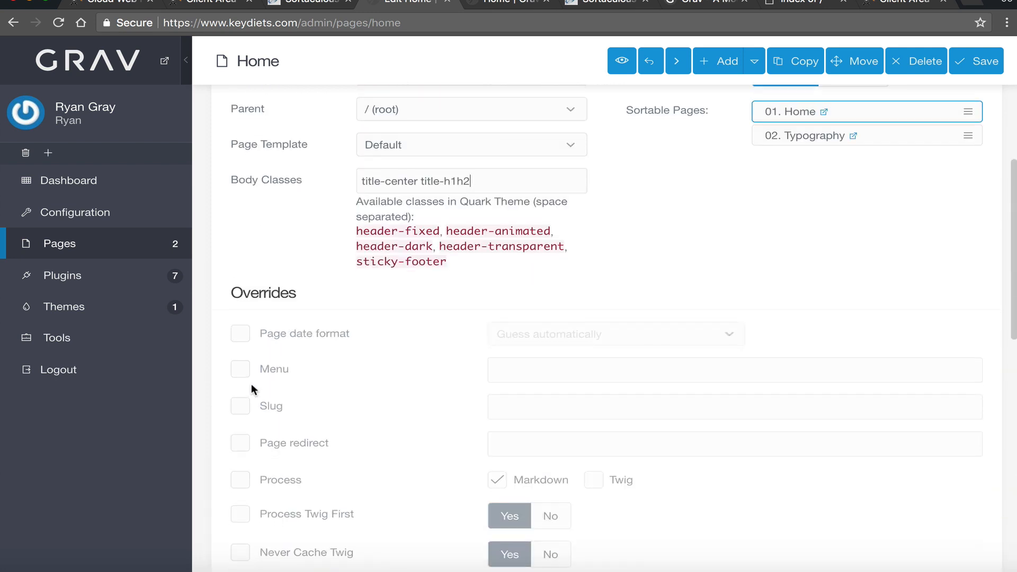
{"action": "scroll", "coordinate": [274, 397], "scroll_direction": "down", "scroll_amount": 3}
{"action": "scroll", "coordinate": [376, 397], "scroll_direction": "down", "scroll_amount": 4}
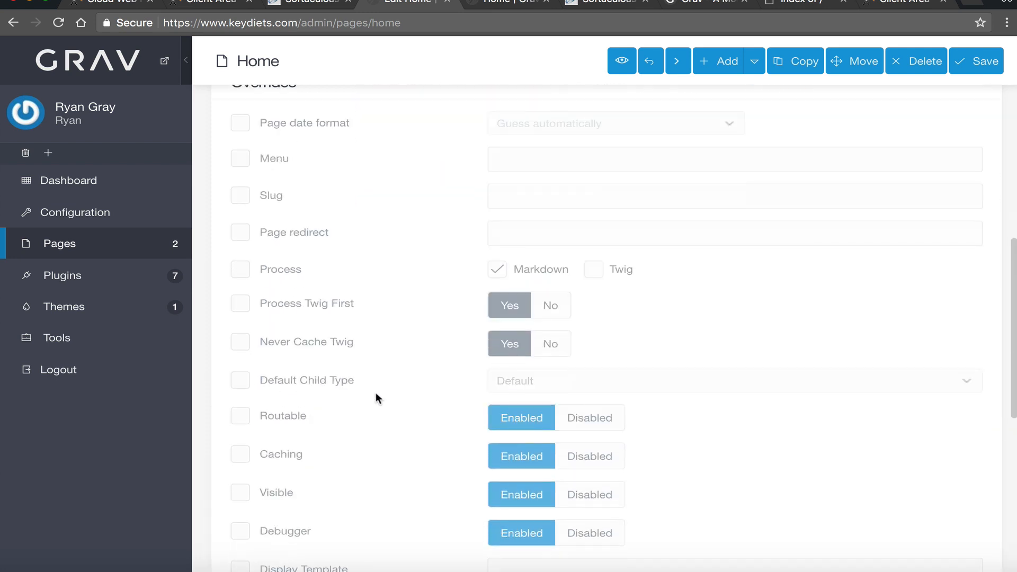
{"action": "scroll", "coordinate": [333, 316], "scroll_direction": "down", "scroll_amount": 5}
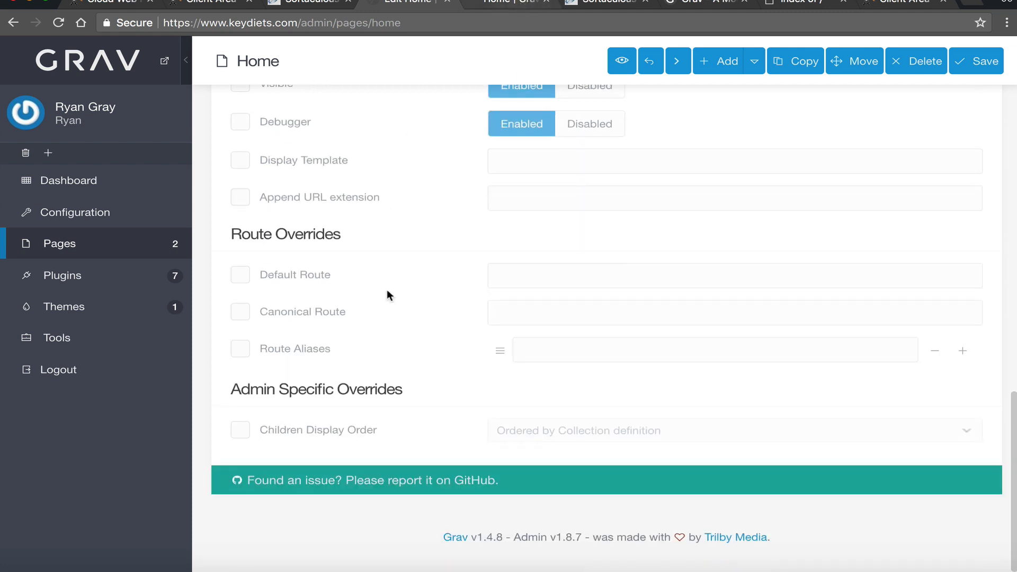
{"action": "scroll", "coordinate": [392, 324], "scroll_direction": "up", "scroll_amount": 15}
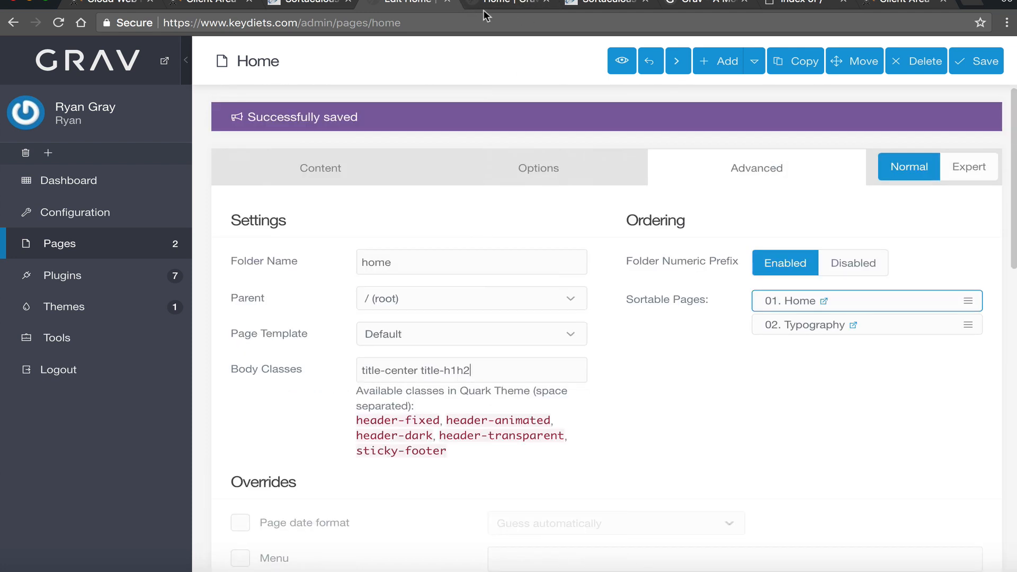
{"action": "left_click", "coordinate": [486, 15]}
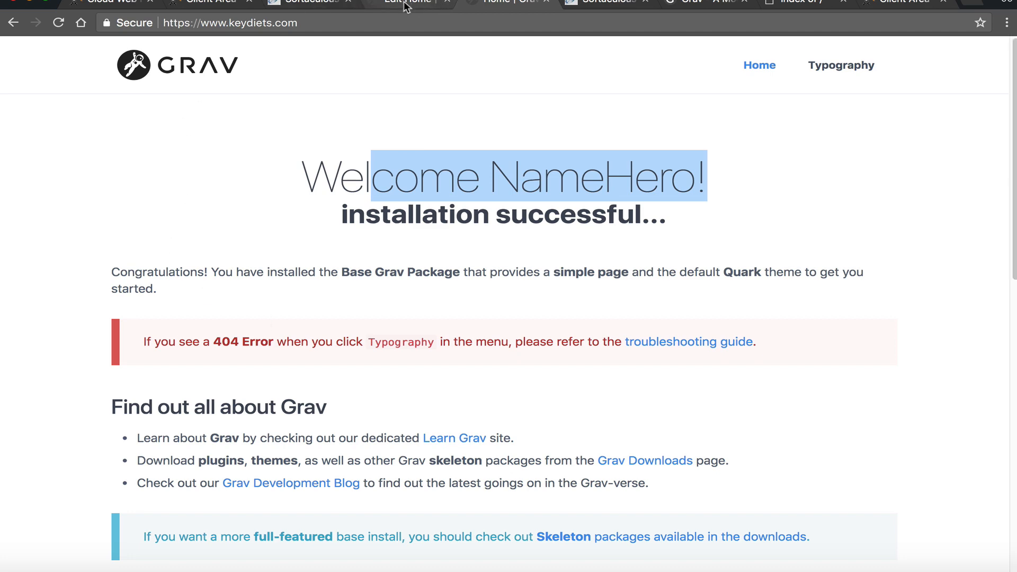
- Browse getgrav.org's Features, Downloads and What is Grav? docs, then return to the Home editor
{"action": "left_click", "coordinate": [689, 4]}
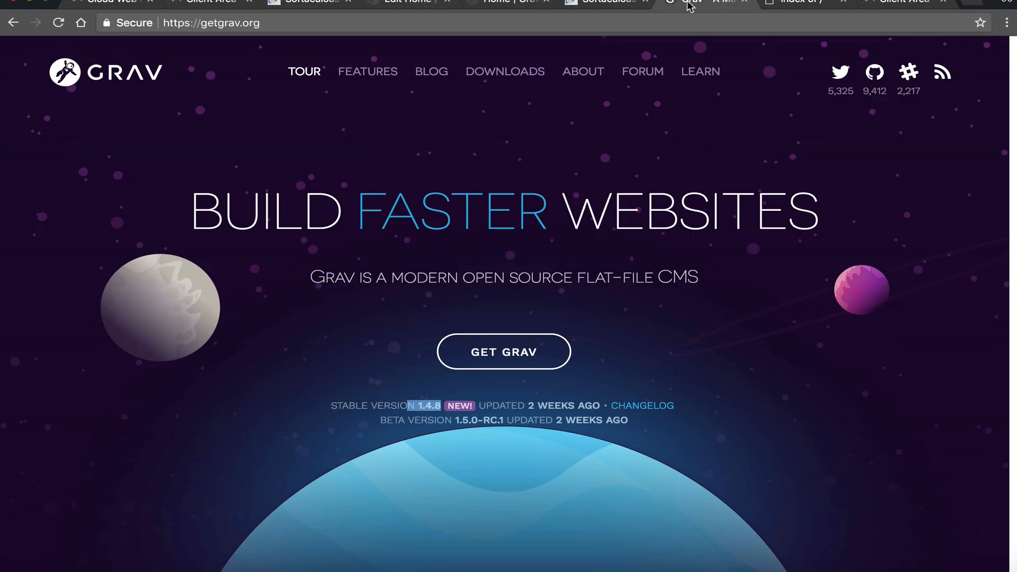
{"action": "left_click", "coordinate": [367, 77]}
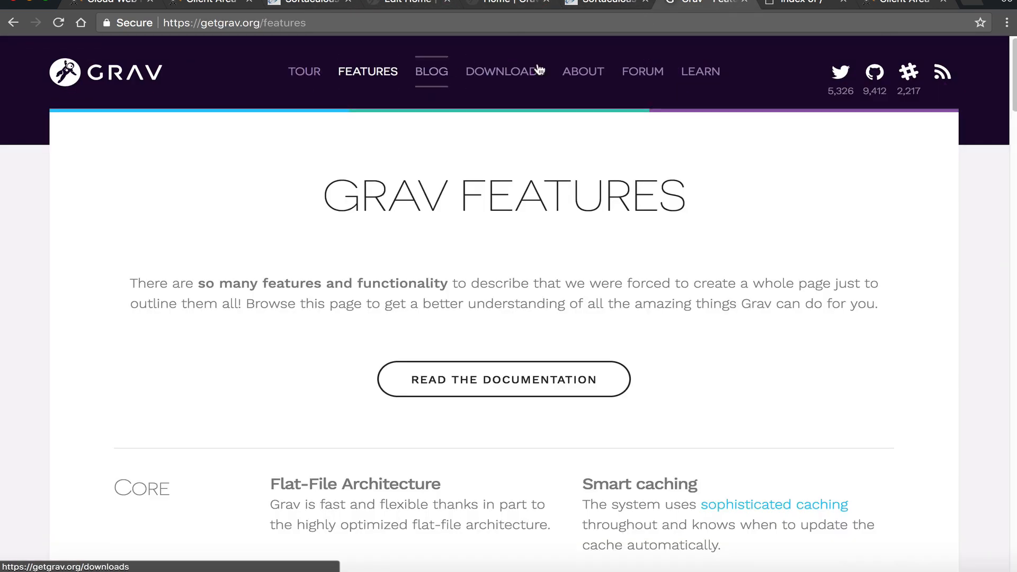
{"action": "left_click", "coordinate": [476, 70]}
{"action": "left_click", "coordinate": [368, 71]}
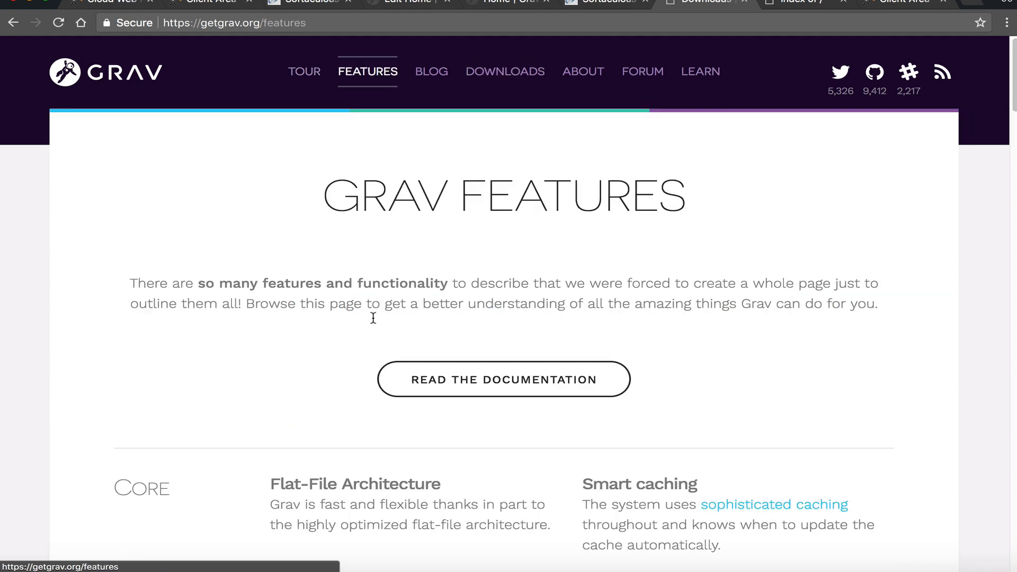
{"action": "left_click", "coordinate": [415, 384]}
{"action": "scroll", "coordinate": [36, 419], "scroll_direction": "down", "scroll_amount": 5}
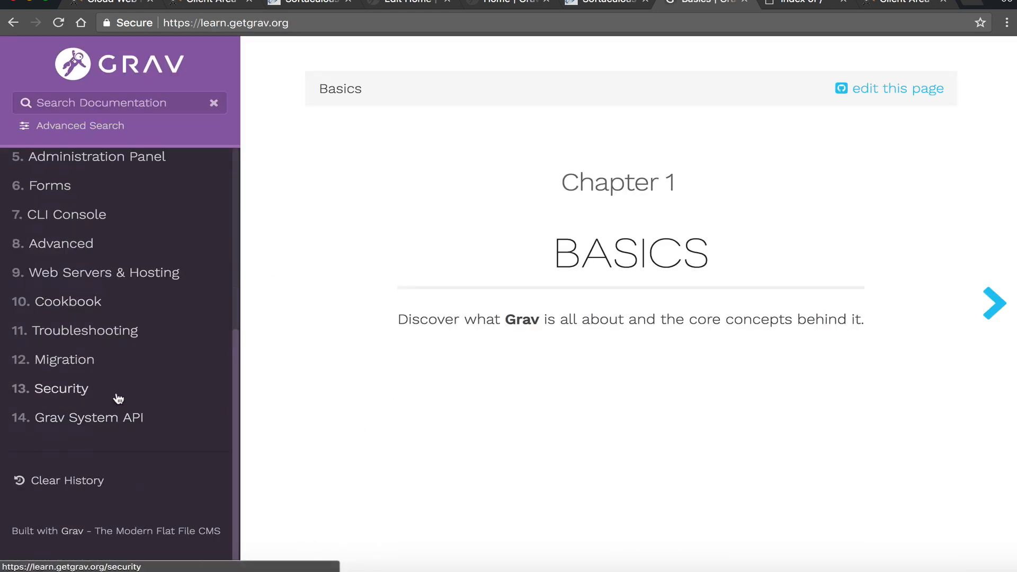
{"action": "scroll", "coordinate": [100, 405], "scroll_direction": "up", "scroll_amount": 5}
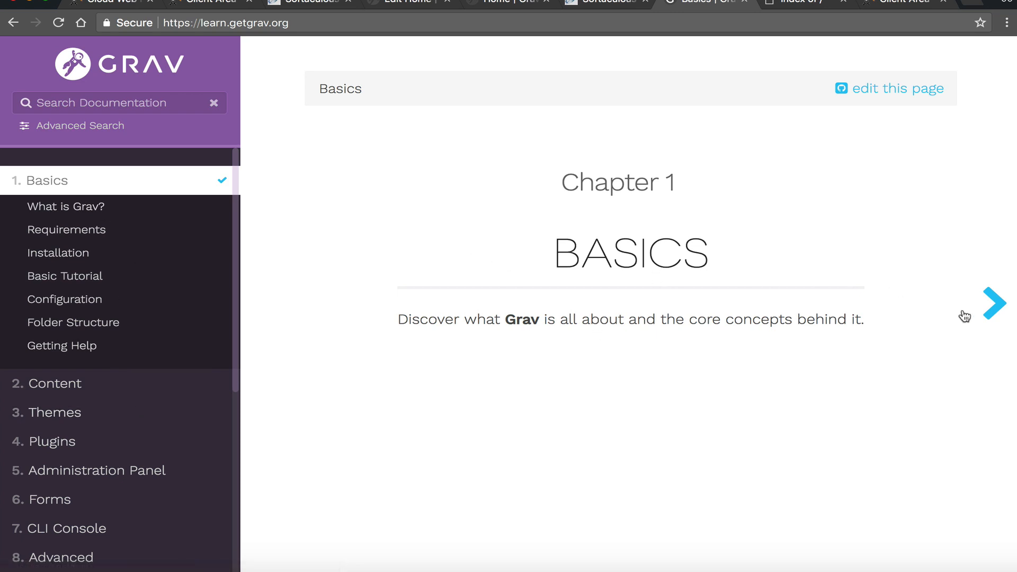
{"action": "left_click", "coordinate": [997, 306]}
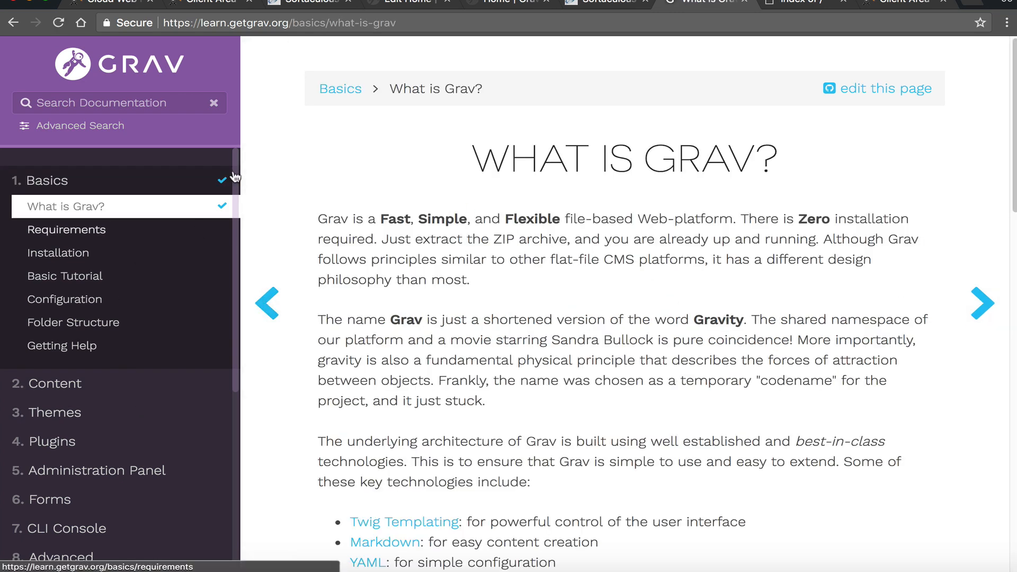
{"action": "left_click", "coordinate": [379, 4]}
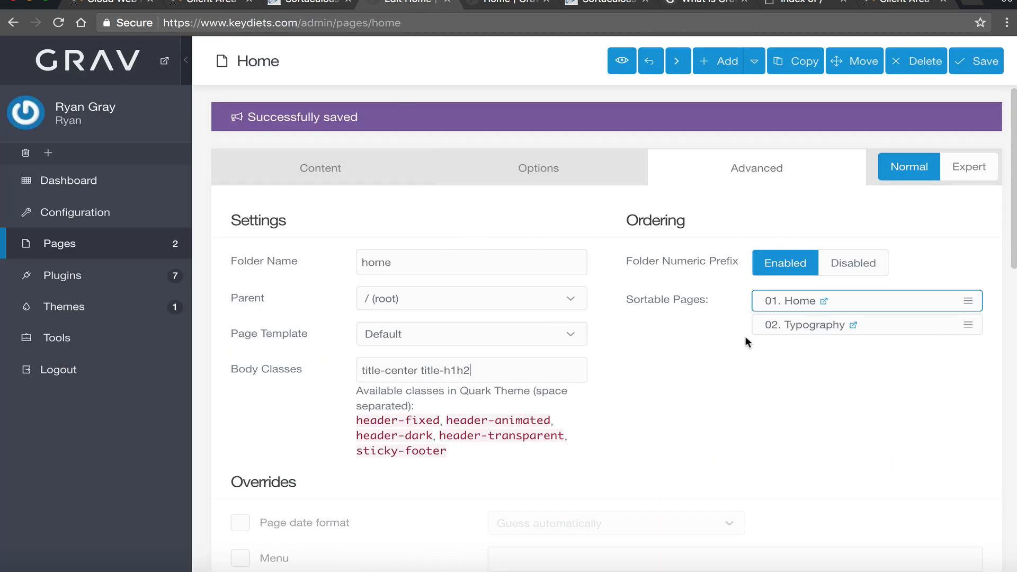
- Switch the Home page editor to Expert mode, discarding unsaved changes
{"action": "scroll", "coordinate": [664, 408], "scroll_direction": "down", "scroll_amount": 1}
{"action": "scroll", "coordinate": [658, 411], "scroll_direction": "up", "scroll_amount": 1}
{"action": "left_click", "coordinate": [981, 168]}
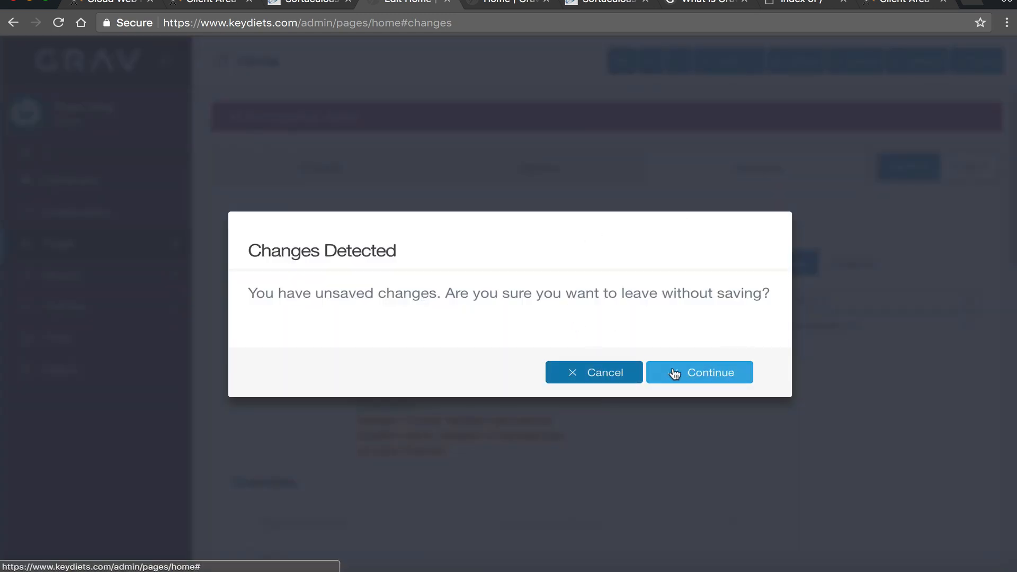
{"action": "left_click", "coordinate": [688, 374]}
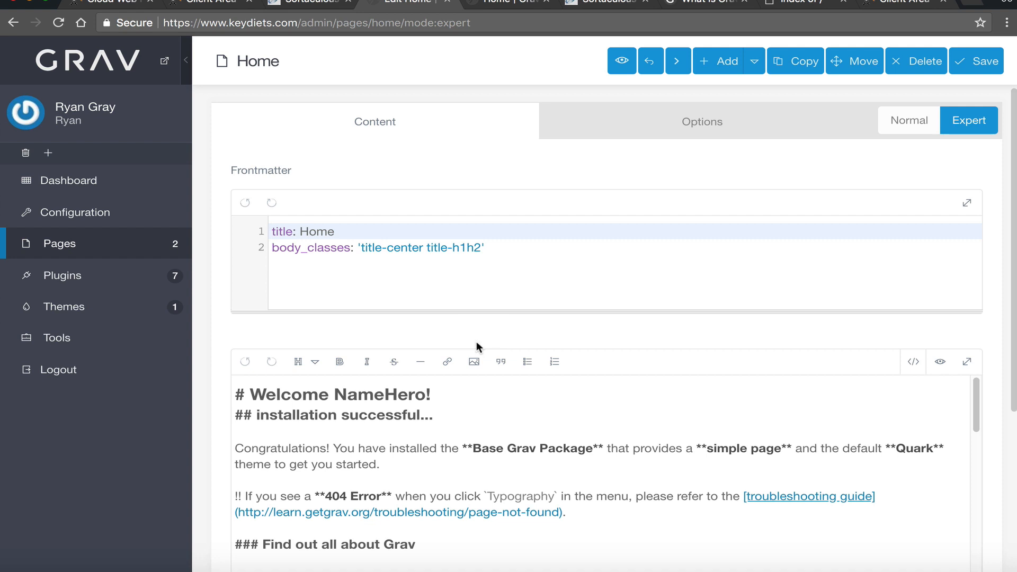
{"action": "scroll", "coordinate": [475, 341], "scroll_direction": "down", "scroll_amount": 3}
{"action": "scroll", "coordinate": [475, 341], "scroll_direction": "up", "scroll_amount": 3}
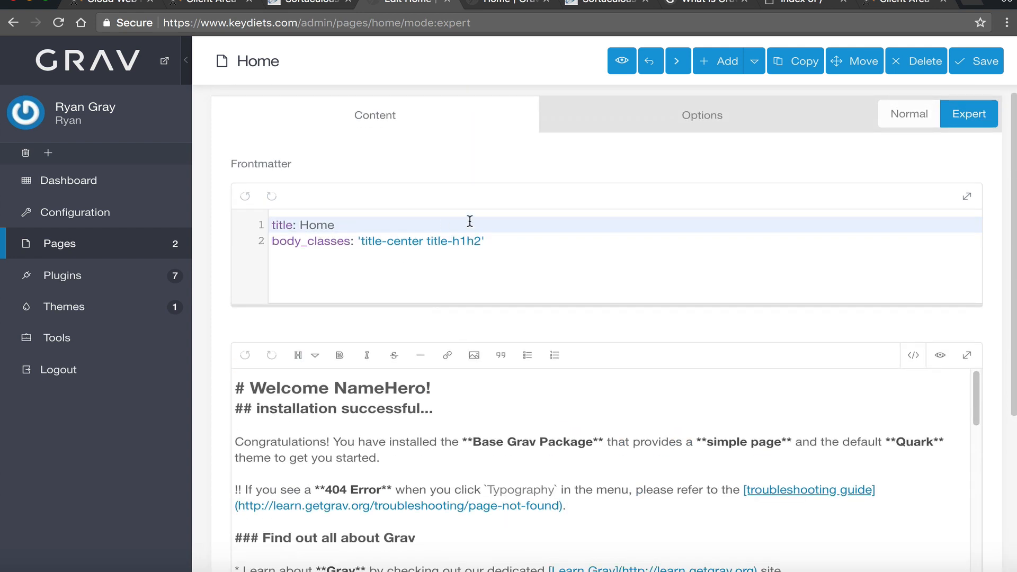
- Inspect the frontmatter lines: title 'Home' and body_classes 'title-center title-h1h2'
{"action": "left_click_drag", "start_coordinate": [511, 242], "coordinate": [266, 209]}
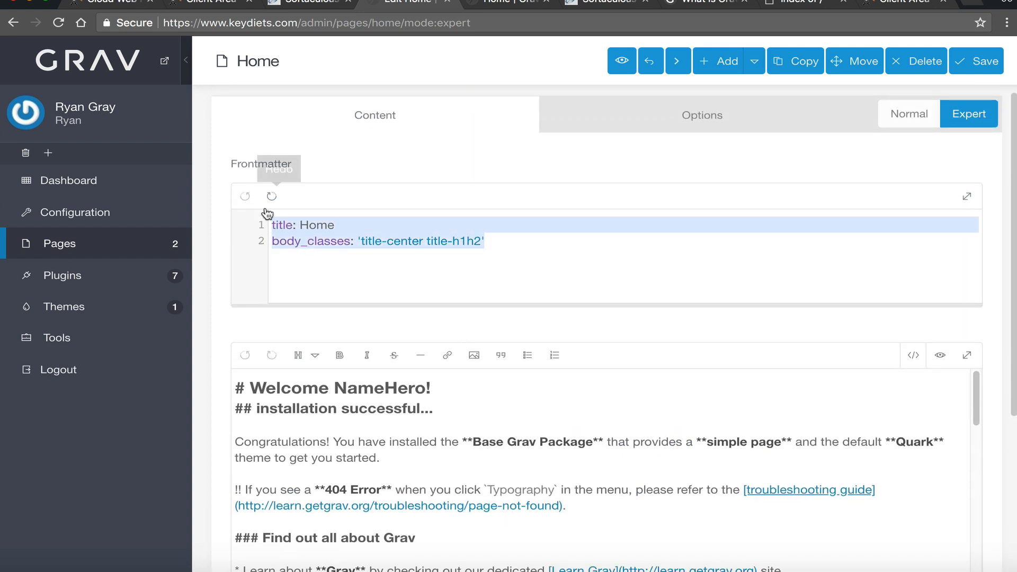
{"action": "left_click", "coordinate": [336, 226]}
{"action": "mouse_move", "coordinate": [337, 225]}
{"action": "left_mouse_down"}
{"action": "mouse_move", "coordinate": [311, 224]}
{"action": "mouse_move", "coordinate": [338, 226]}
{"action": "left_mouse_up"}
{"action": "left_click", "coordinate": [300, 225]}
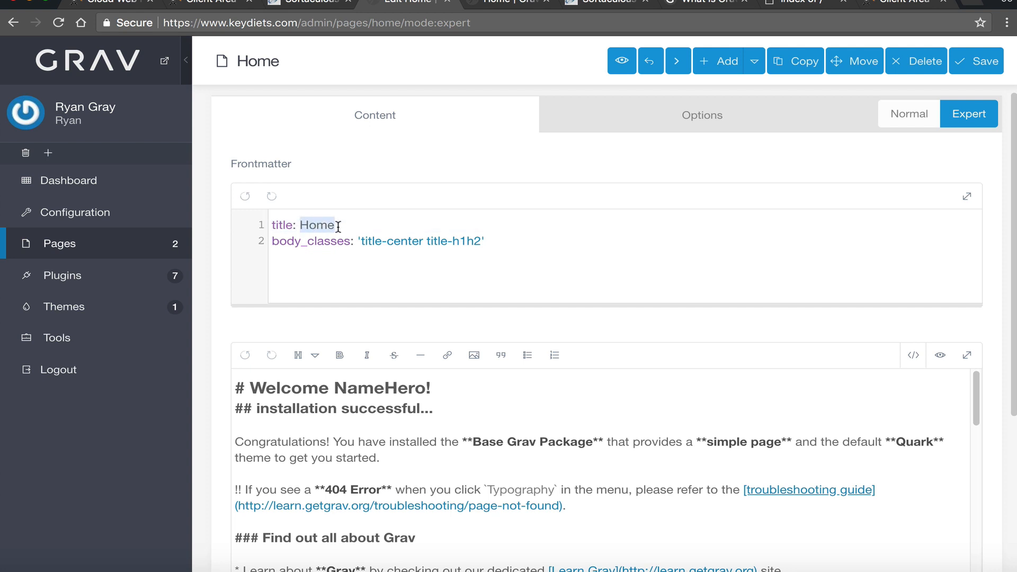
{"action": "left_click", "coordinate": [294, 225]}
{"action": "left_click", "coordinate": [496, 242]}
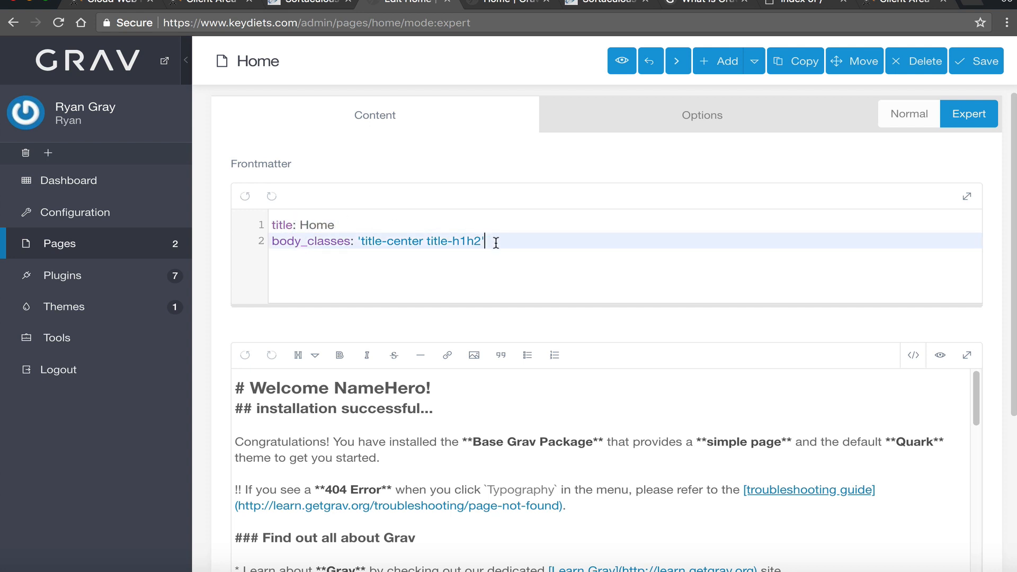
{"action": "left_click_drag", "start_coordinate": [484, 242], "coordinate": [356, 244]}
{"action": "left_click", "coordinate": [444, 261]}
- Scroll the Markdown content, check the expert Options tab, return to Content, then open the Dashboard
{"action": "scroll", "coordinate": [348, 288], "scroll_direction": "down", "scroll_amount": 5}
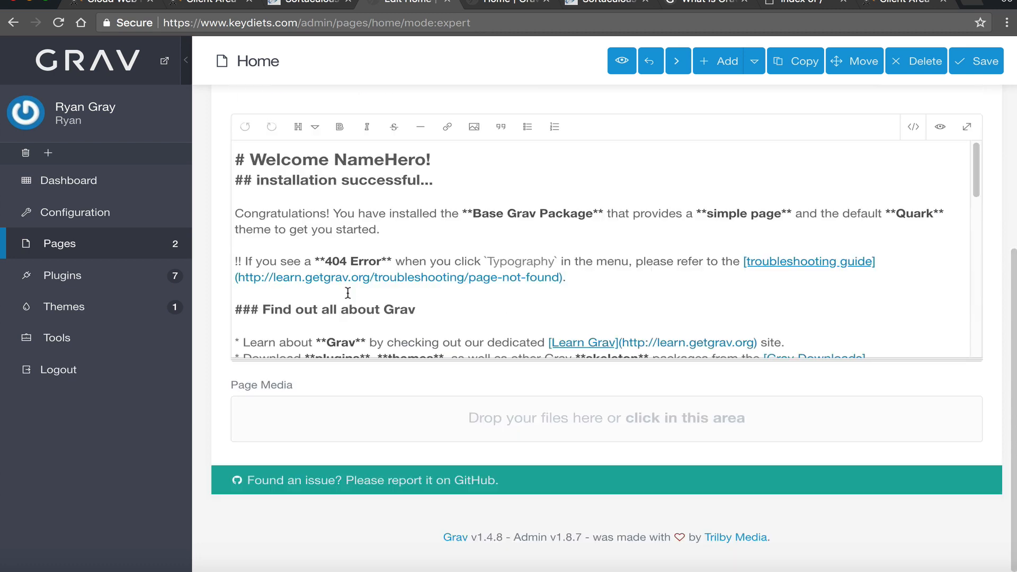
{"action": "scroll", "coordinate": [429, 283], "scroll_direction": "up", "scroll_amount": 5}
{"action": "scroll", "coordinate": [661, 302], "scroll_direction": "down", "scroll_amount": 2}
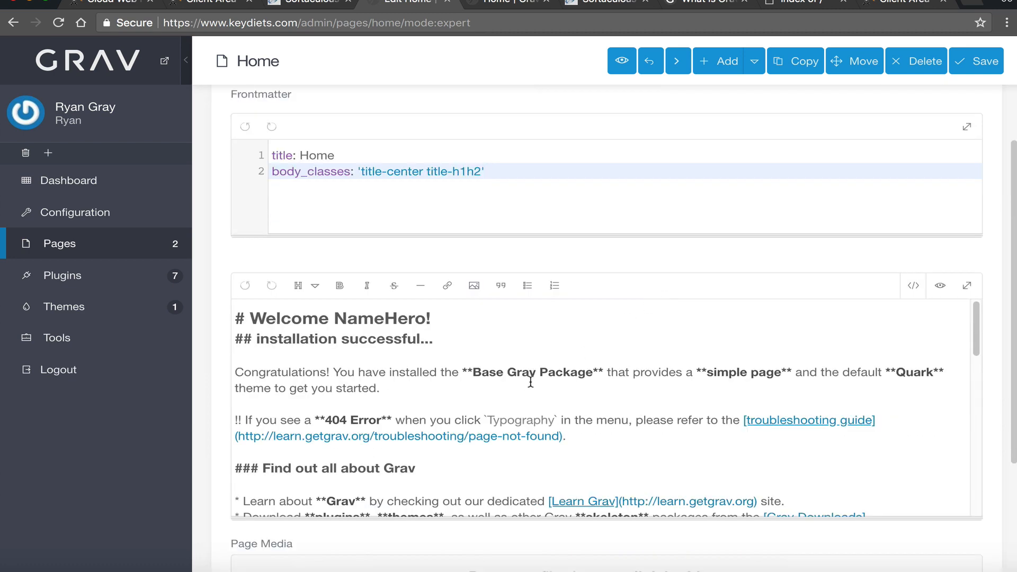
{"action": "scroll", "coordinate": [530, 382], "scroll_direction": "down", "scroll_amount": 5}
{"action": "scroll", "coordinate": [565, 517], "scroll_direction": "down", "scroll_amount": 3}
{"action": "scroll", "coordinate": [442, 399], "scroll_direction": "up", "scroll_amount": 3}
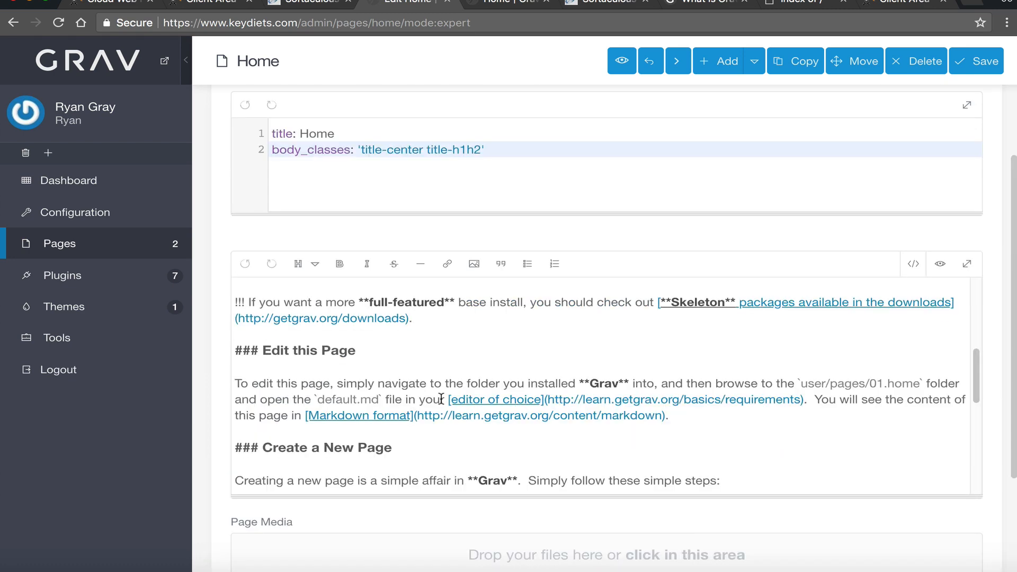
{"action": "scroll", "coordinate": [441, 399], "scroll_direction": "up", "scroll_amount": 8}
{"action": "left_click", "coordinate": [677, 125]}
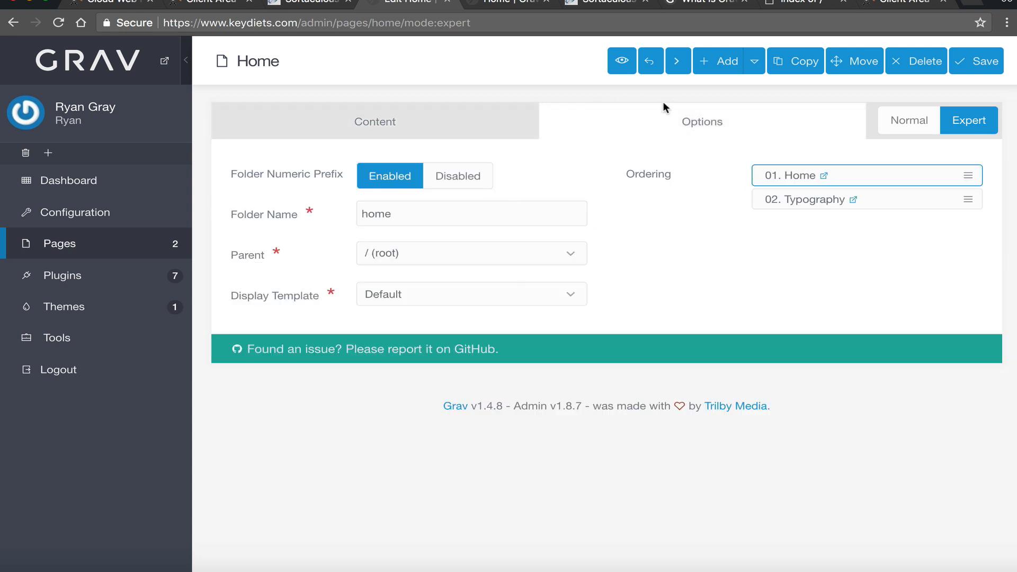
{"action": "left_click", "coordinate": [344, 119]}
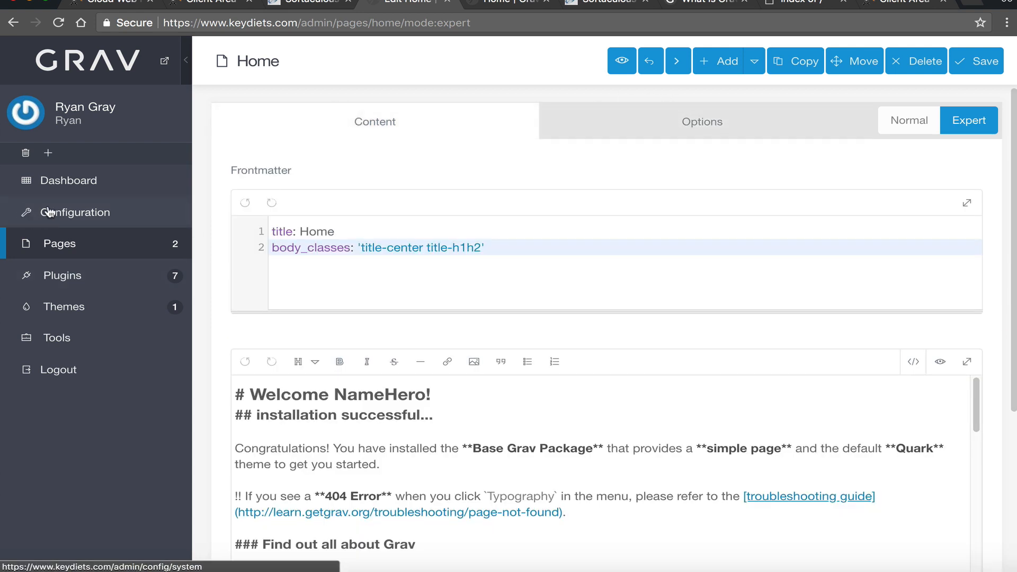
{"action": "left_click", "coordinate": [38, 183]}
- Set Typography as the Home page in Configuration > System and save
{"action": "scroll", "coordinate": [429, 344], "scroll_direction": "down", "scroll_amount": 2}
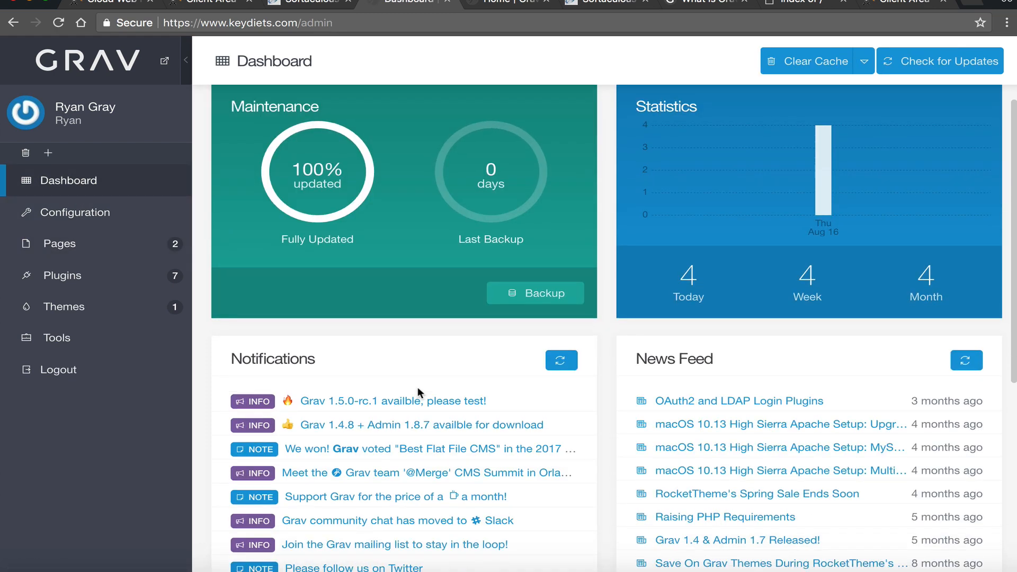
{"action": "scroll", "coordinate": [418, 389], "scroll_direction": "down", "scroll_amount": 6}
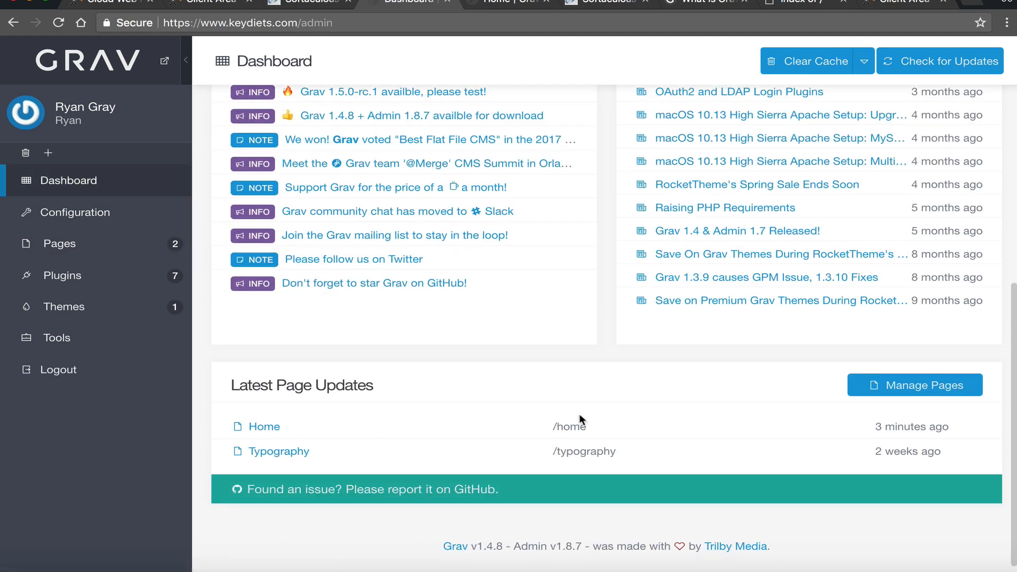
{"action": "left_click", "coordinate": [981, 395]}
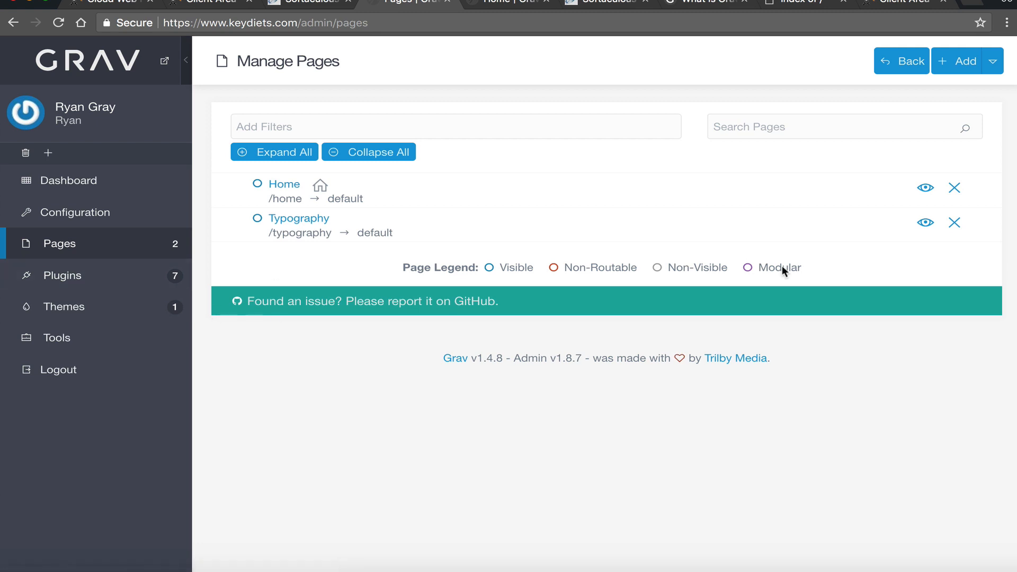
{"action": "left_click", "coordinate": [55, 217]}
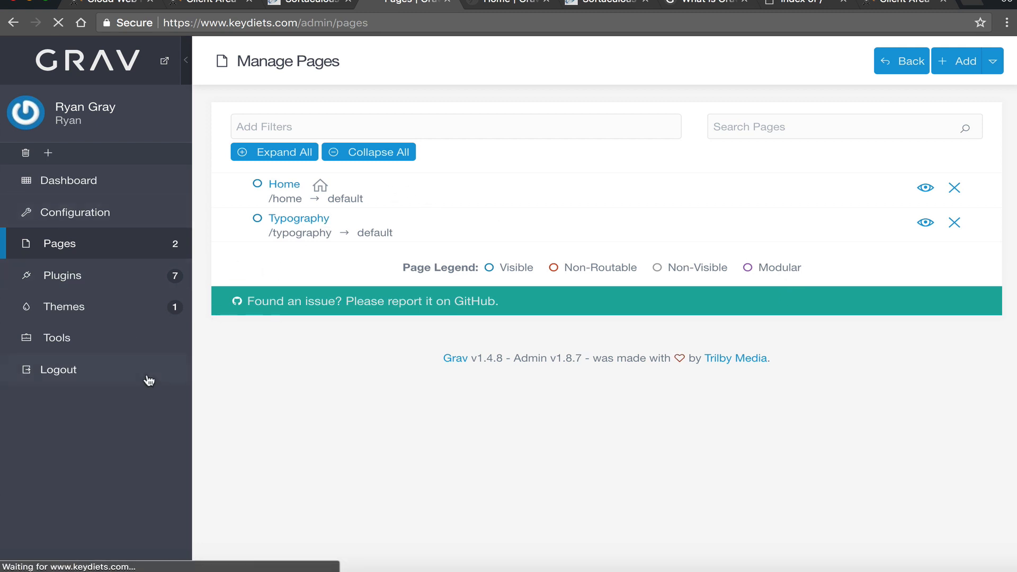
{"action": "scroll", "coordinate": [323, 243], "scroll_direction": "down", "scroll_amount": 1}
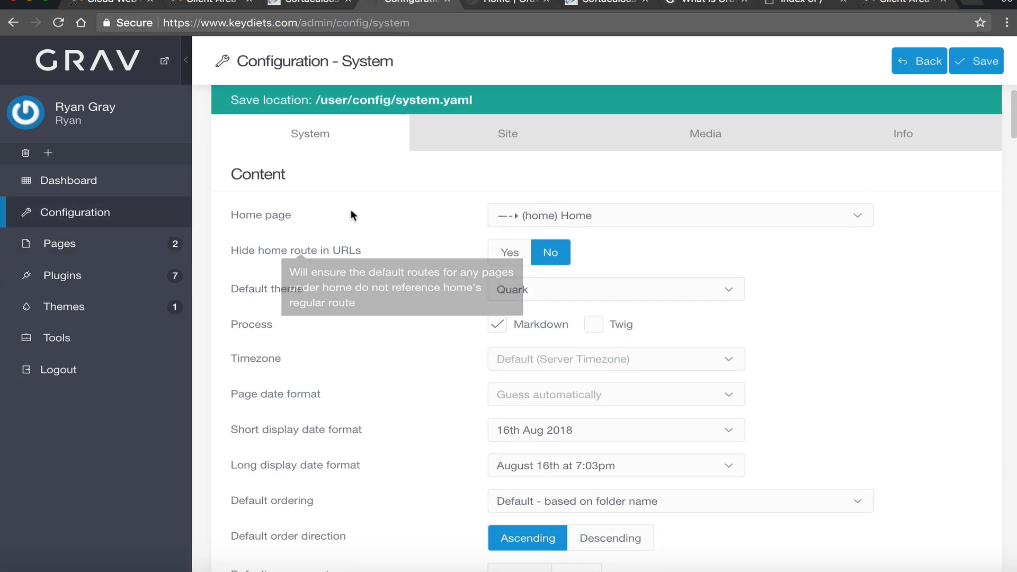
{"action": "left_click", "coordinate": [631, 215]}
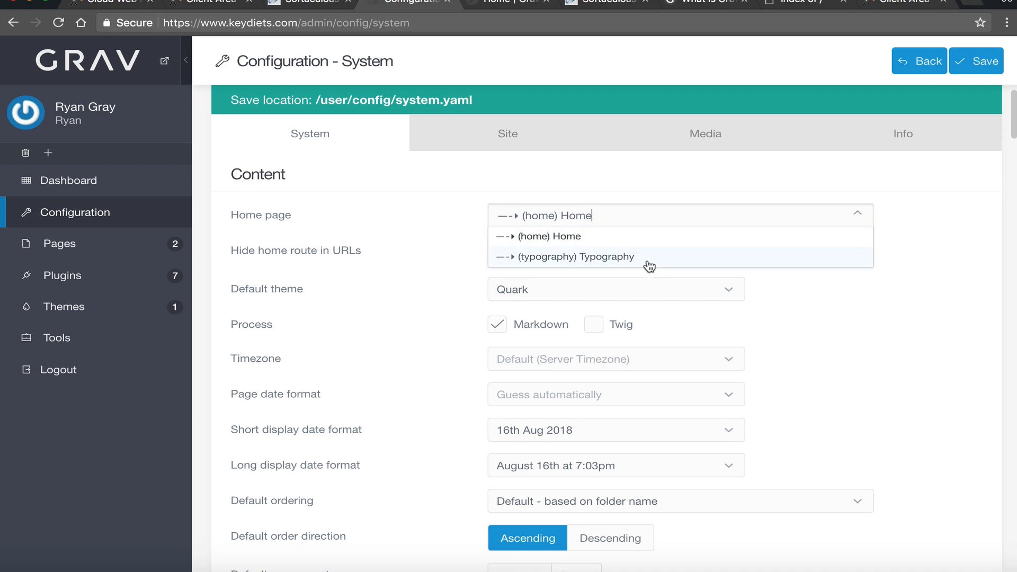
{"action": "left_click", "coordinate": [602, 259]}
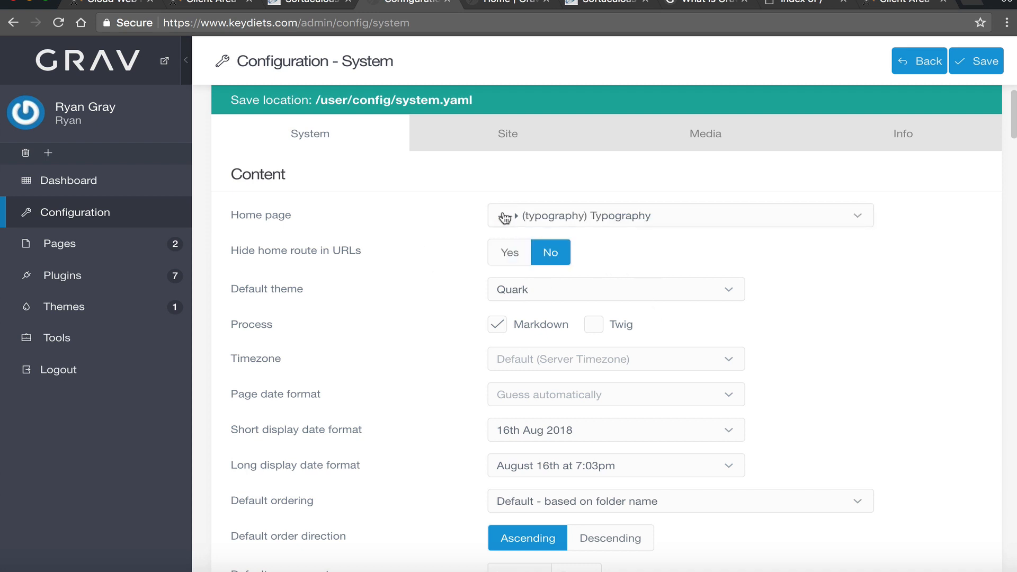
{"action": "left_click", "coordinate": [984, 67]}
- Reload keydiets.com to confirm its root URL now shows the Typography page
{"action": "left_click", "coordinate": [522, 4]}
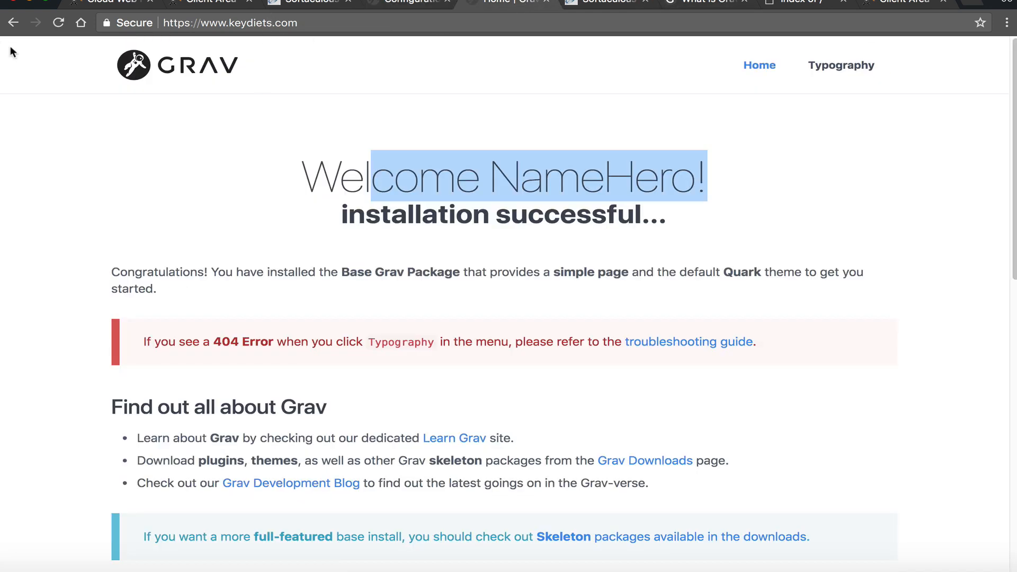
{"action": "left_click", "coordinate": [50, 25]}
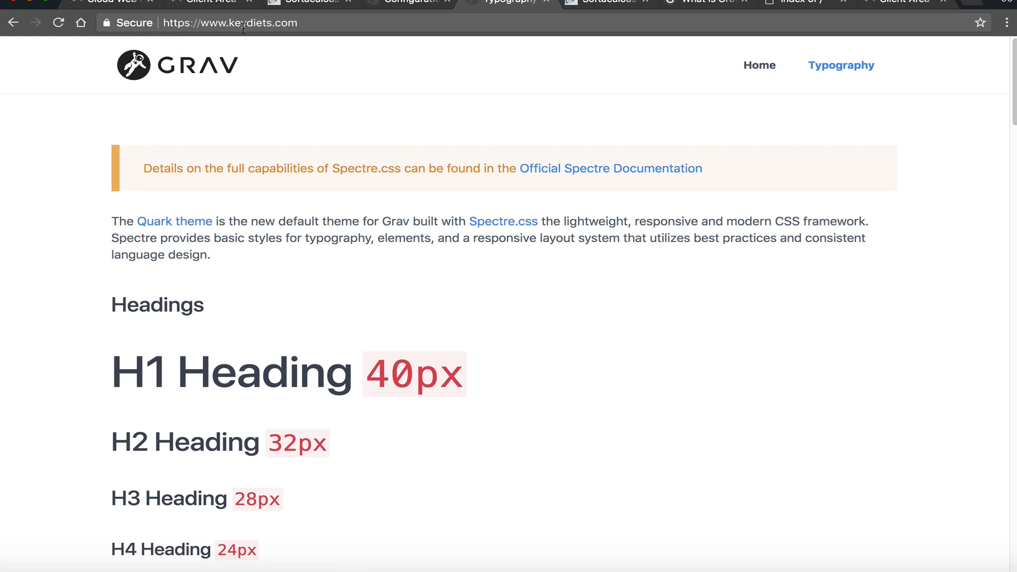
{"action": "left_click", "coordinate": [174, 23]}
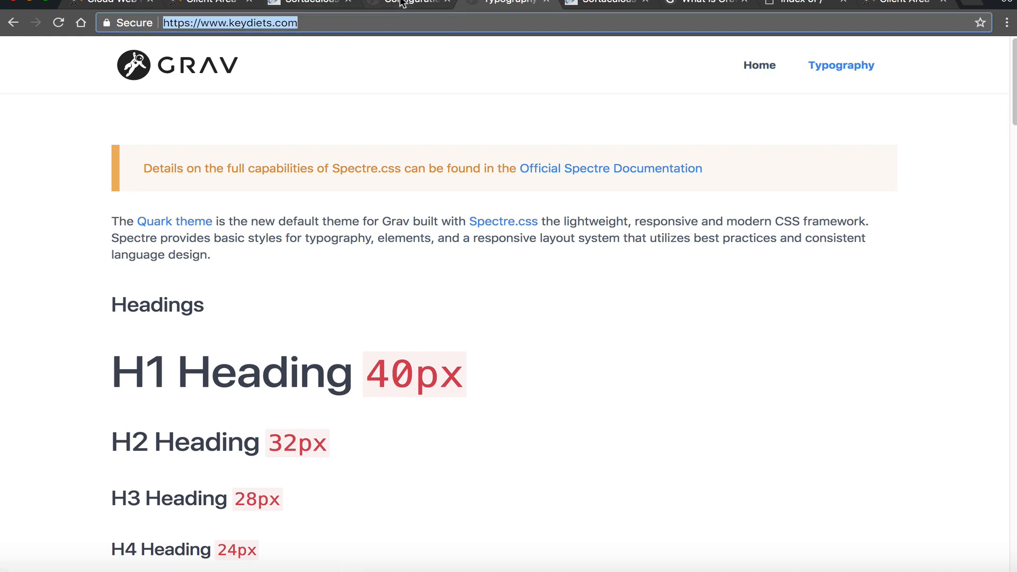
{"action": "left_click", "coordinate": [371, 5]}
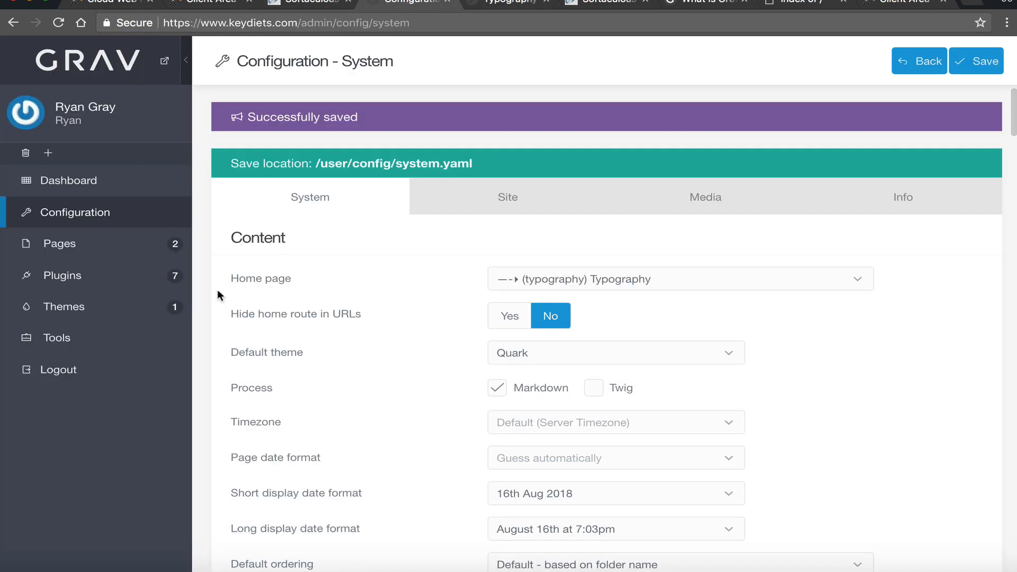
- Restore (home) Home as the home page, save, and try the Hide home route toggle on and off
{"action": "left_click", "coordinate": [689, 277]}
{"action": "left_click", "coordinate": [636, 306]}
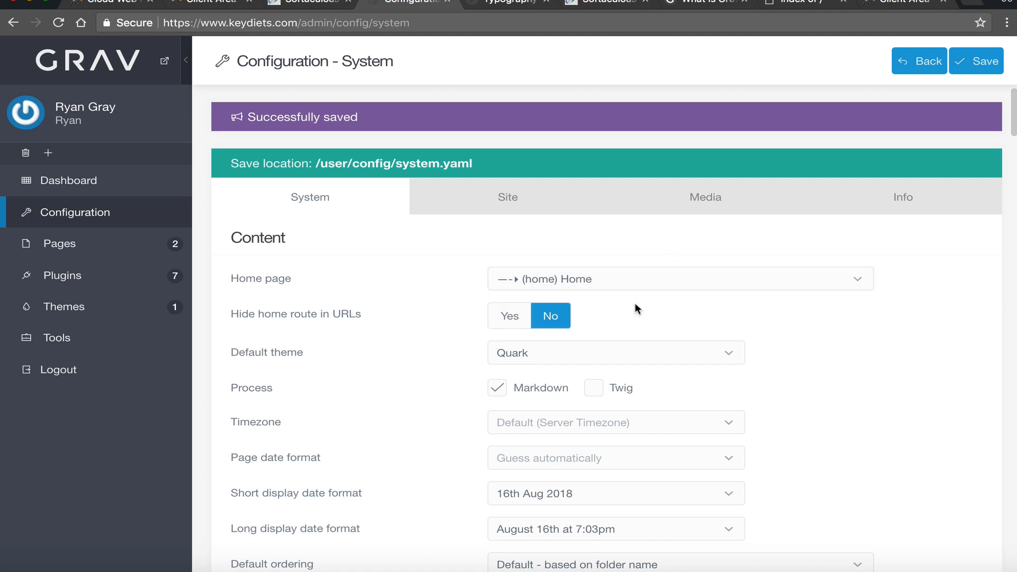
{"action": "left_click", "coordinate": [983, 62]}
{"action": "left_click", "coordinate": [509, 323]}
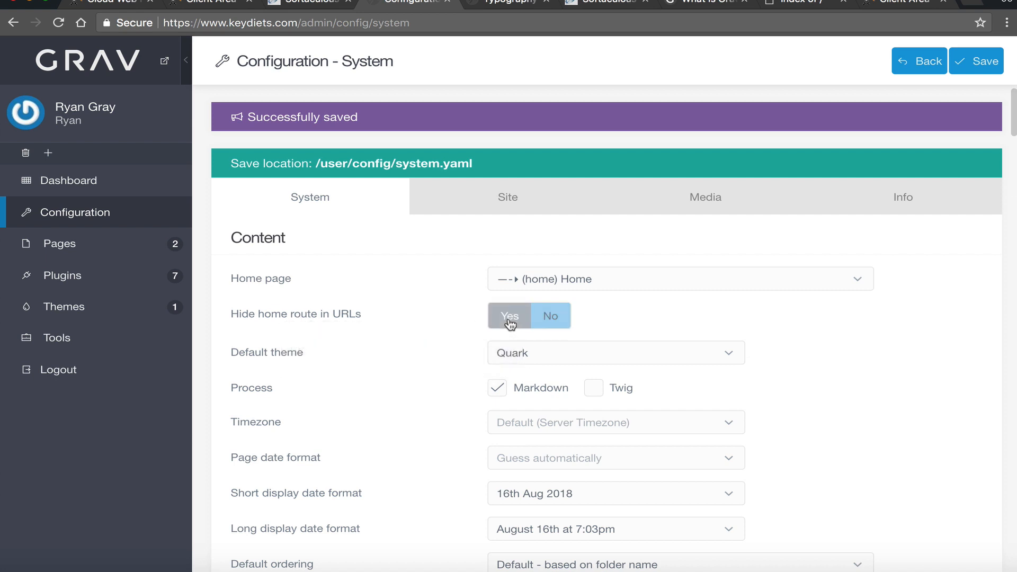
{"action": "left_click", "coordinate": [551, 317]}
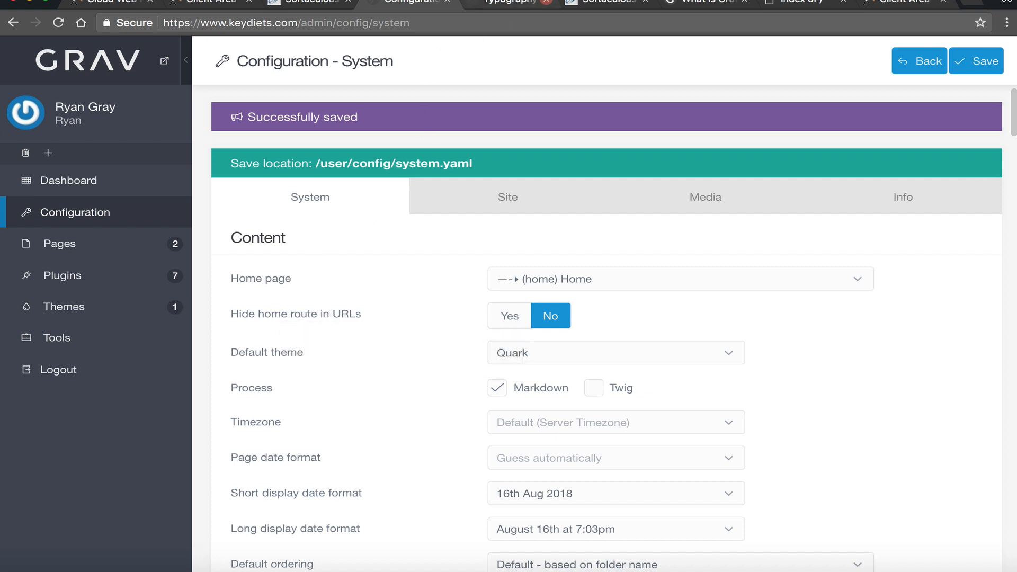
- Reload the live site to confirm Home is the front page, and check the Typography page's URL
{"action": "left_click", "coordinate": [498, 3]}
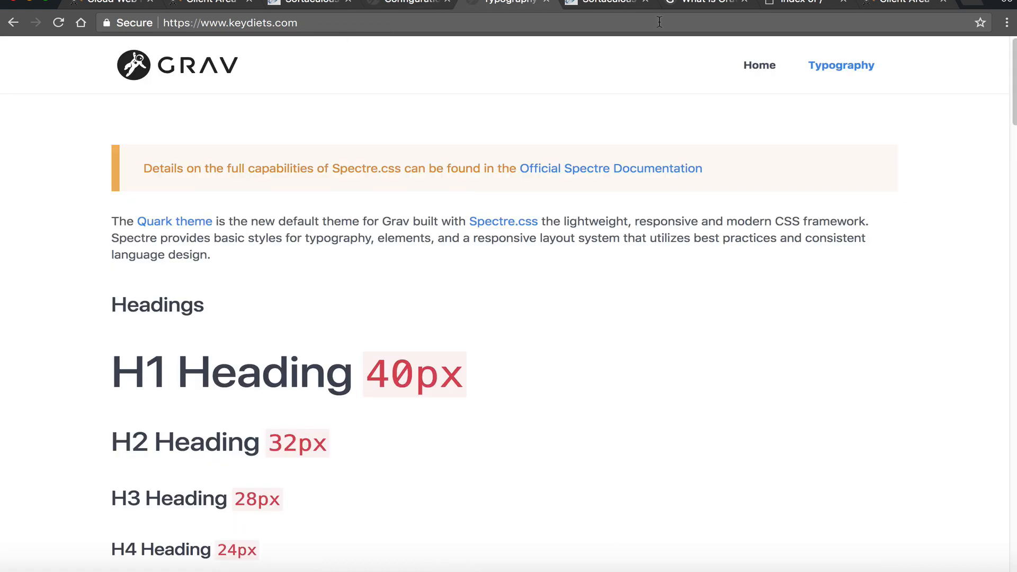
{"action": "left_click", "coordinate": [859, 70]}
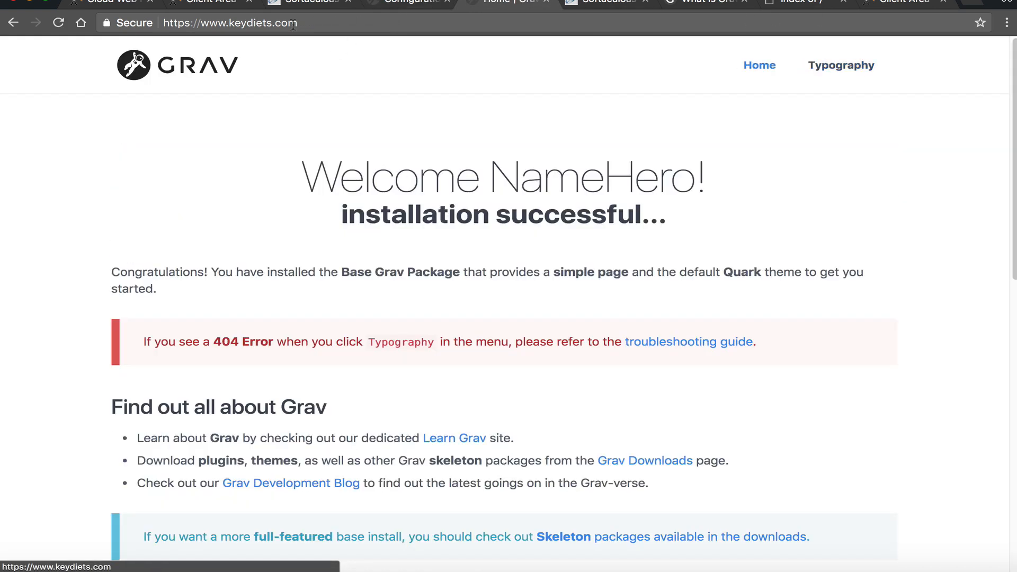
{"action": "left_click", "coordinate": [850, 63]}
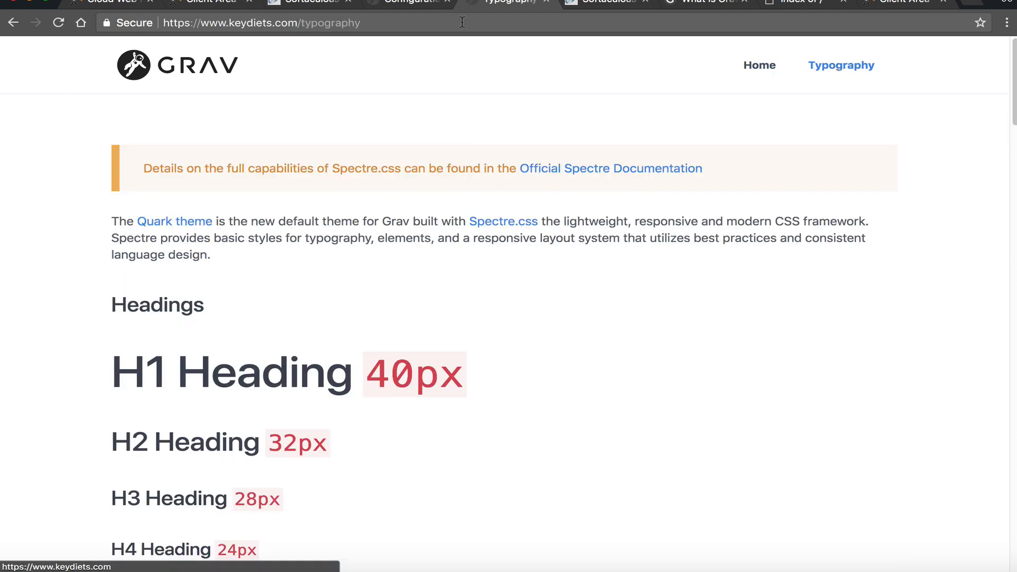
{"action": "left_click", "coordinate": [301, 18]}
{"action": "left_click", "coordinate": [403, 4]}
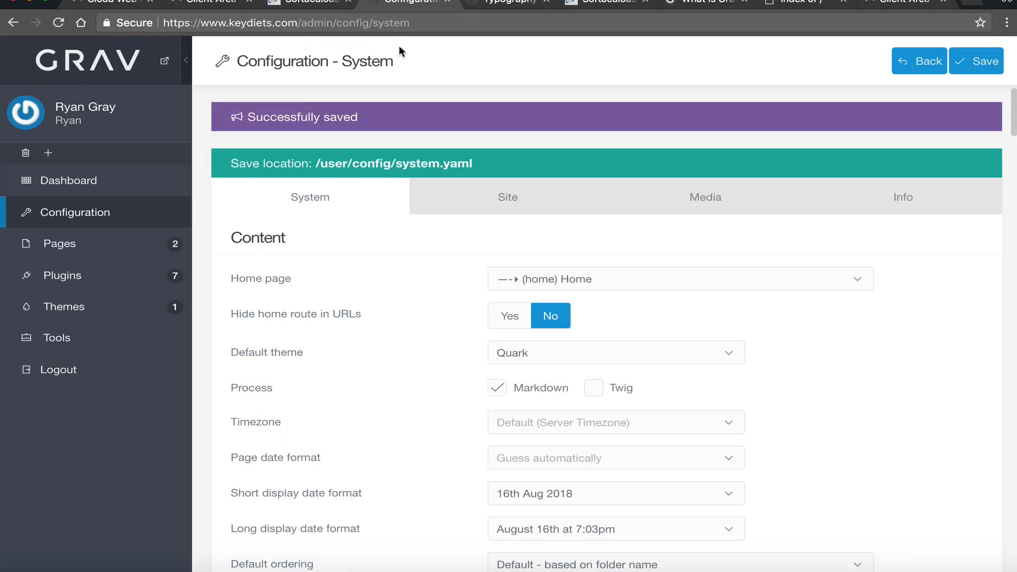
- Check the theme dropdown in System configuration, leaving Quark selected
{"action": "scroll", "coordinate": [477, 287], "scroll_direction": "down", "scroll_amount": 3}
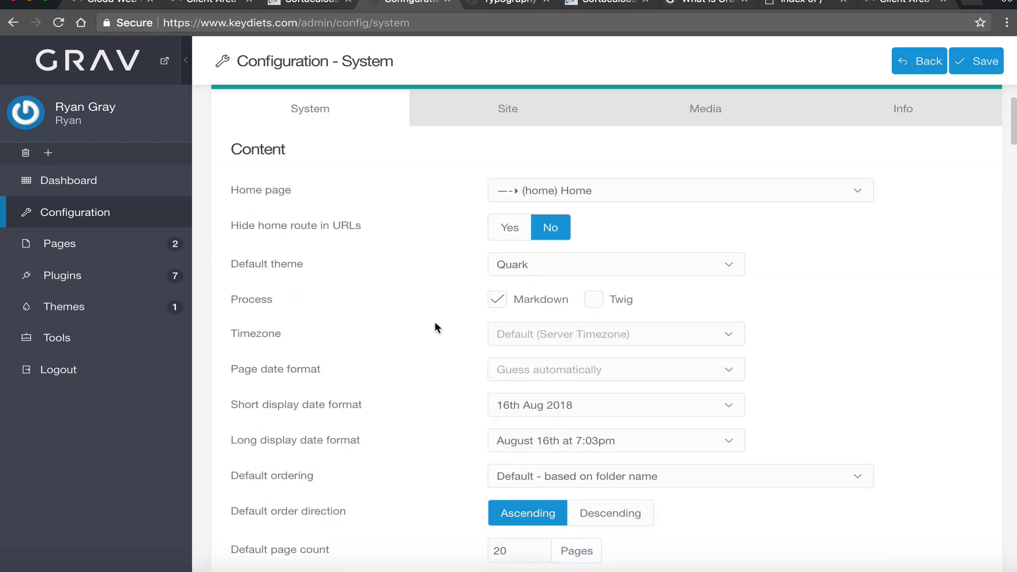
{"action": "scroll", "coordinate": [453, 277], "scroll_direction": "down", "scroll_amount": 1}
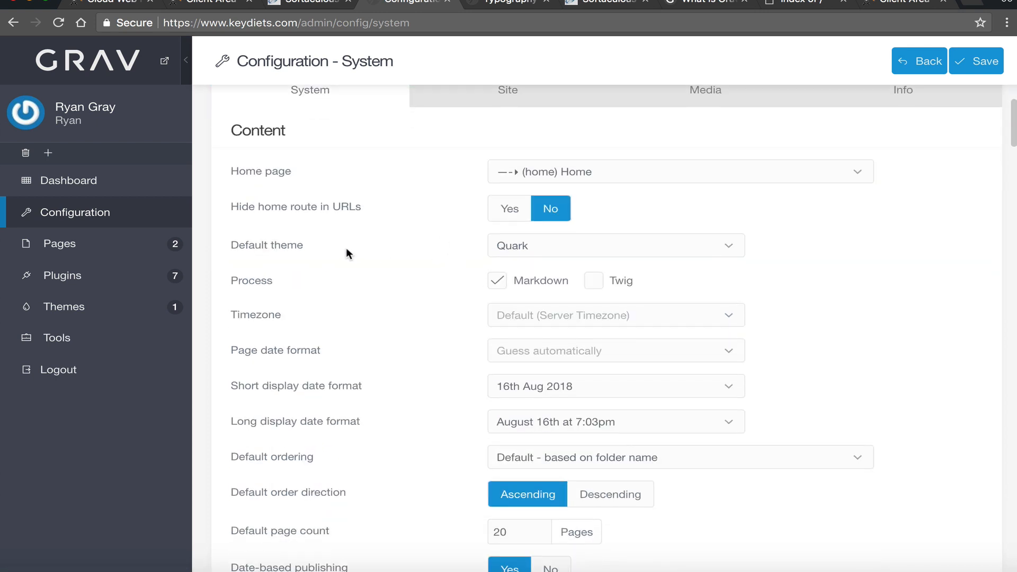
{"action": "left_click", "coordinate": [518, 248]}
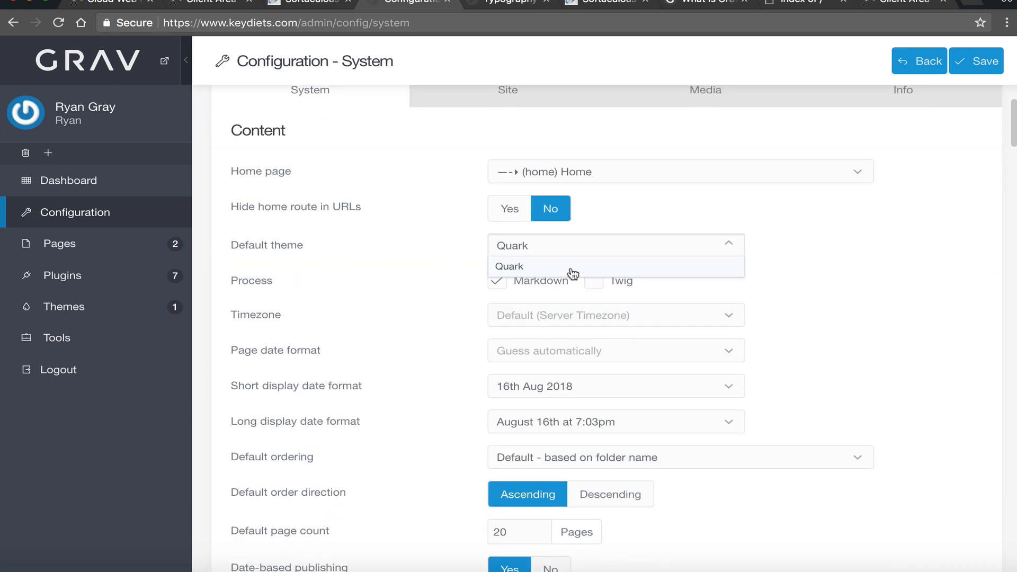
{"action": "left_click", "coordinate": [863, 248]}
{"action": "scroll", "coordinate": [383, 410], "scroll_direction": "down", "scroll_amount": 1}
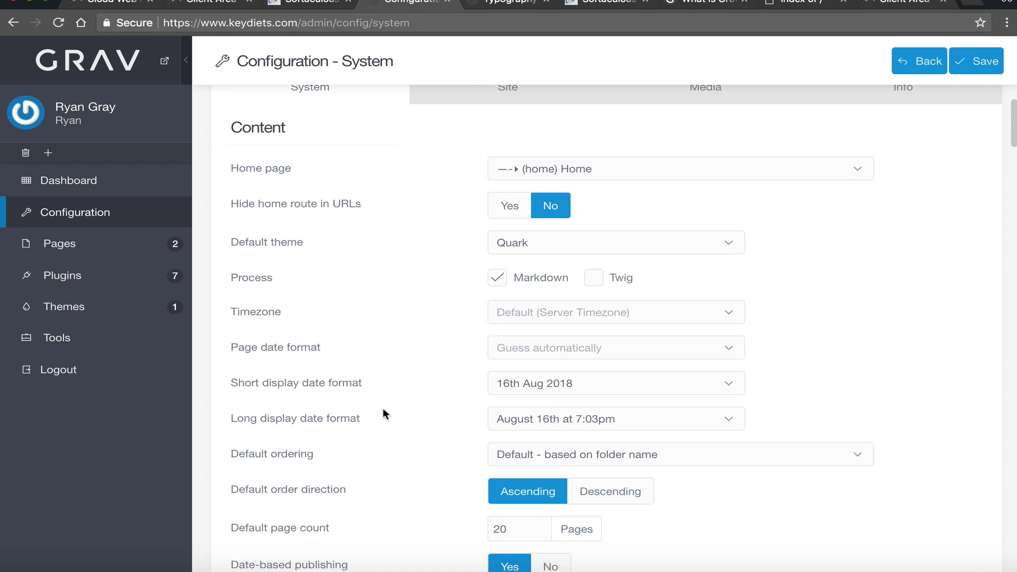
{"action": "scroll", "coordinate": [530, 307], "scroll_direction": "down", "scroll_amount": 1}
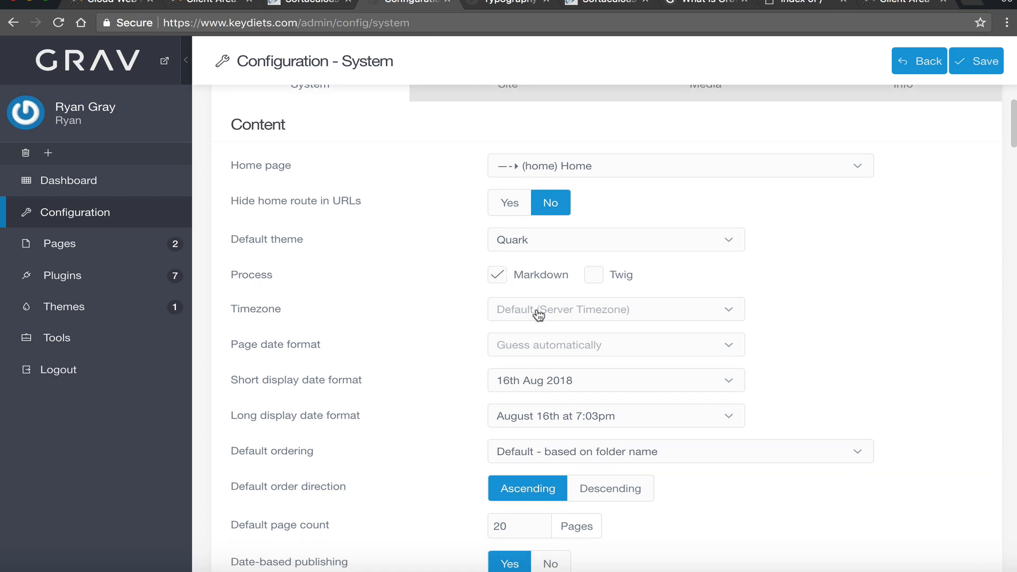
{"action": "mouse_move", "coordinate": [241, 253]}
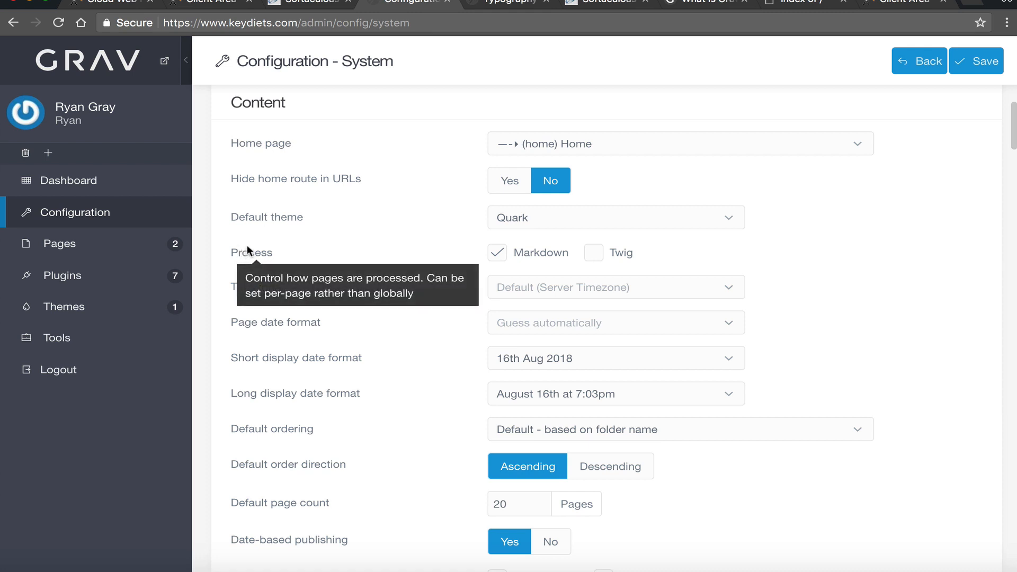
{"action": "left_click", "coordinate": [644, 286]}
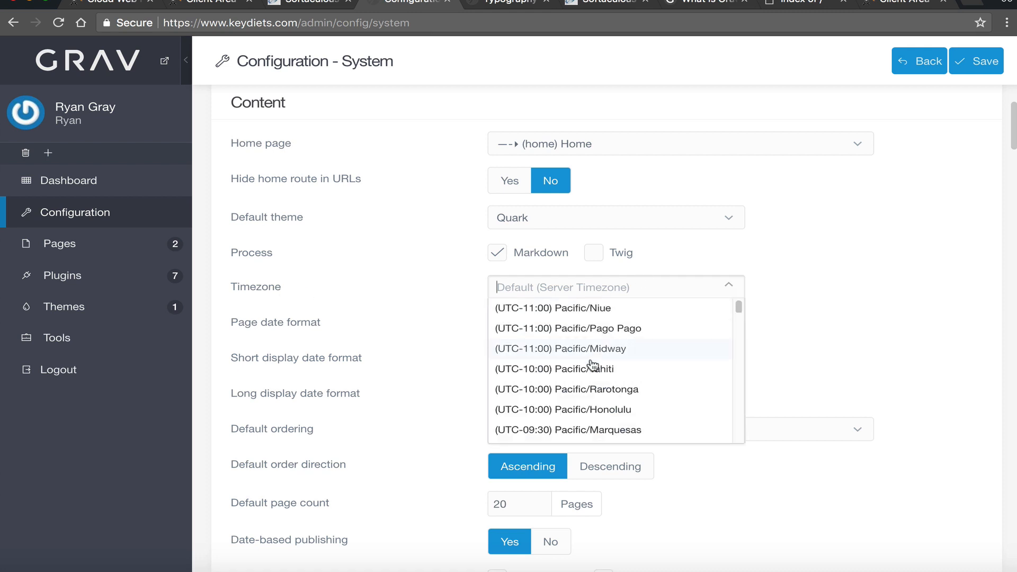
{"action": "left_click", "coordinate": [422, 319]}
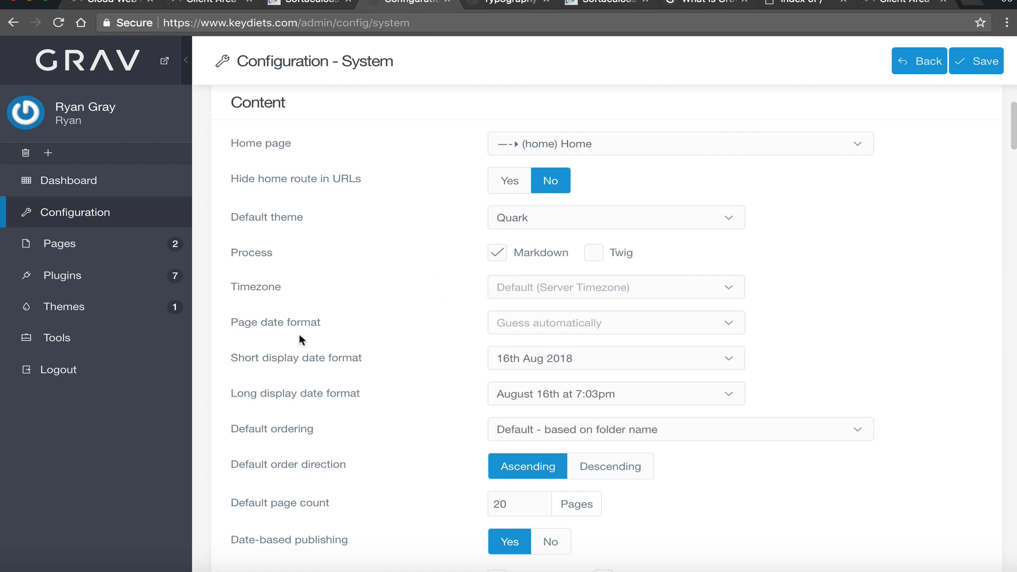
{"action": "scroll", "coordinate": [307, 337], "scroll_direction": "down", "scroll_amount": 1}
{"action": "left_click", "coordinate": [525, 324]}
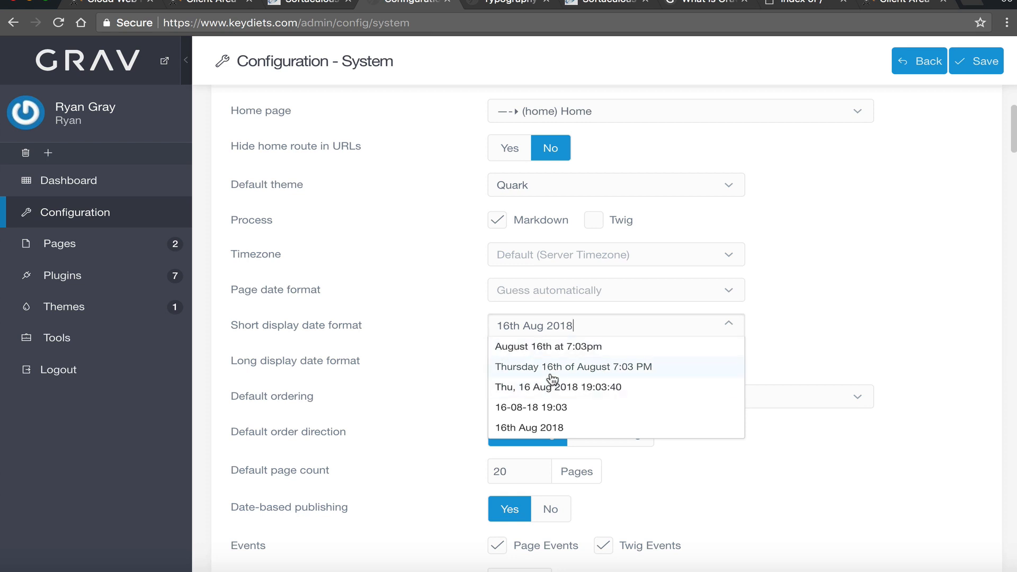
{"action": "scroll", "coordinate": [635, 378], "scroll_direction": "down", "scroll_amount": 3}
{"action": "scroll", "coordinate": [633, 374], "scroll_direction": "up", "scroll_amount": 1}
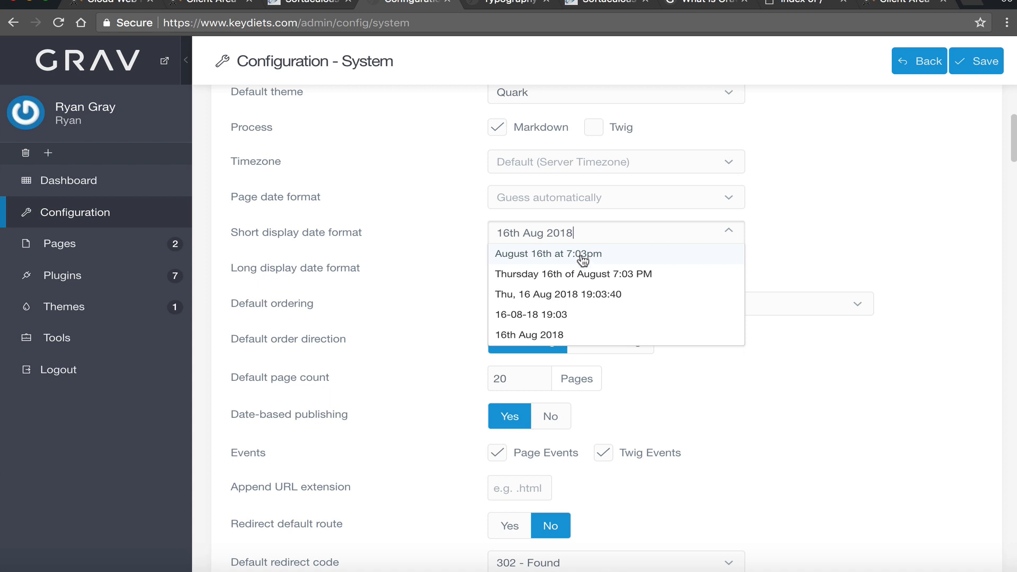
{"action": "left_click", "coordinate": [479, 263]}
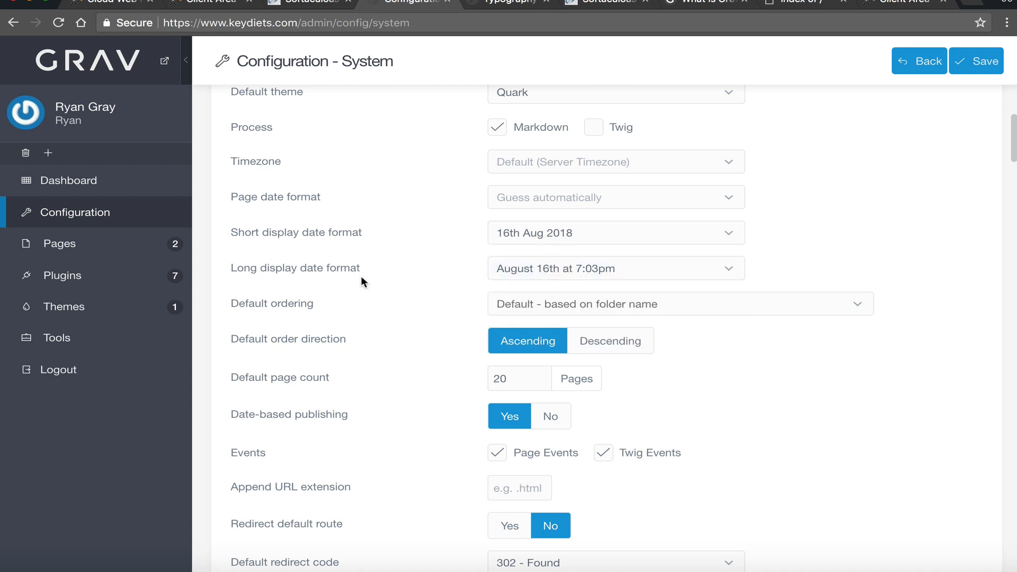
{"action": "scroll", "coordinate": [361, 276], "scroll_direction": "down", "scroll_amount": 1}
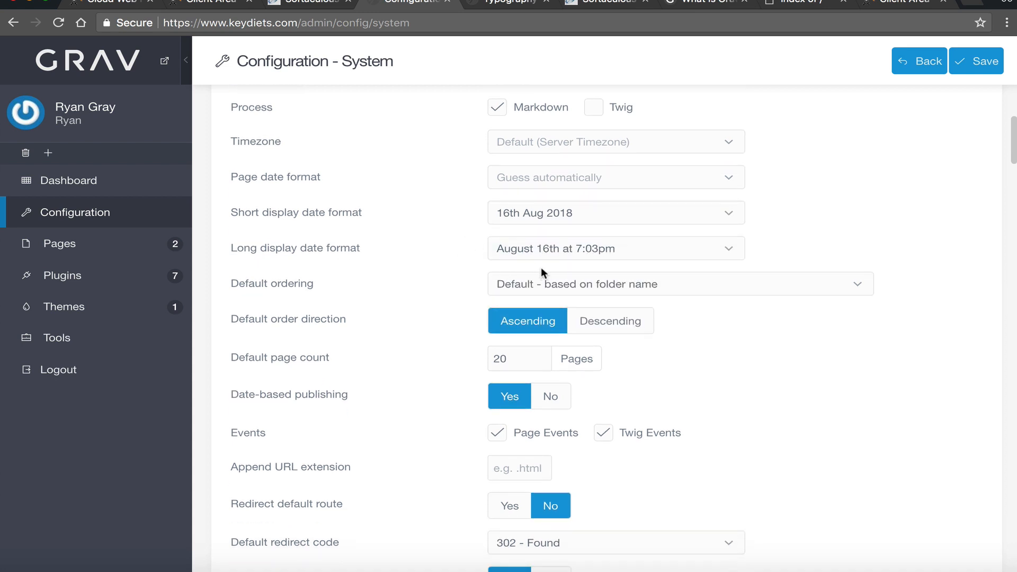
{"action": "left_click", "coordinate": [543, 281]}
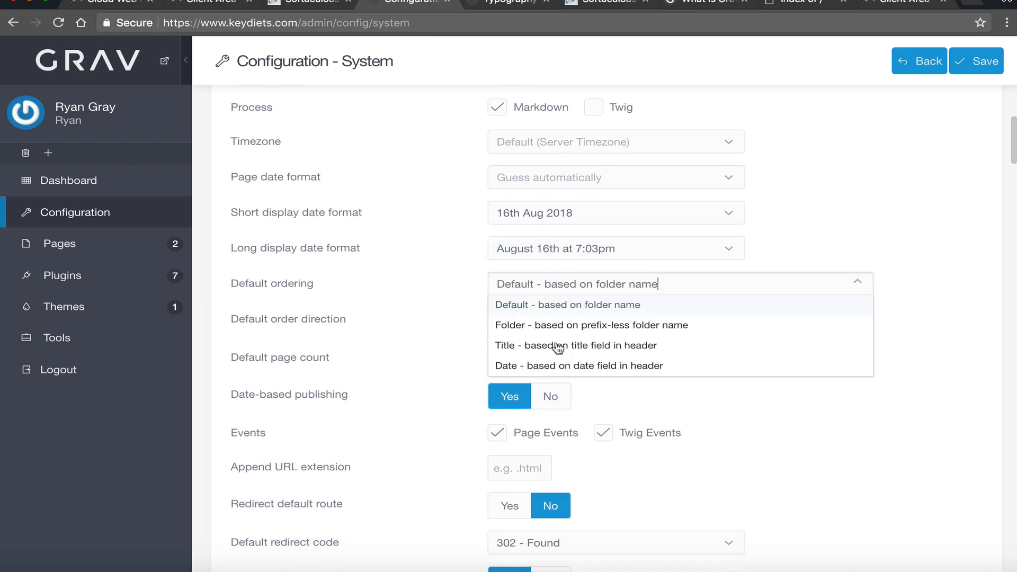
{"action": "left_click", "coordinate": [531, 314]}
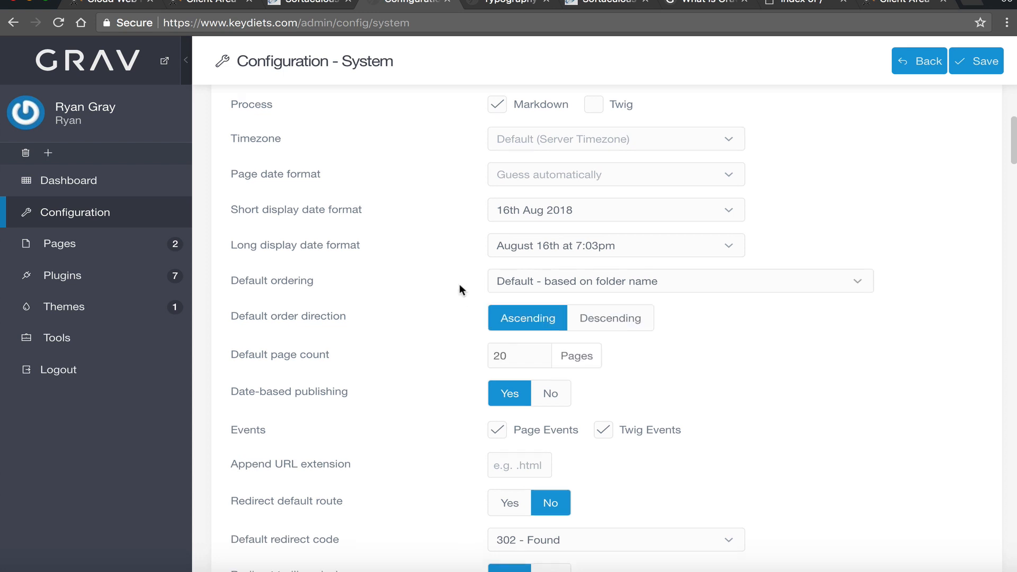
{"action": "scroll", "coordinate": [526, 274], "scroll_direction": "down", "scroll_amount": 20}
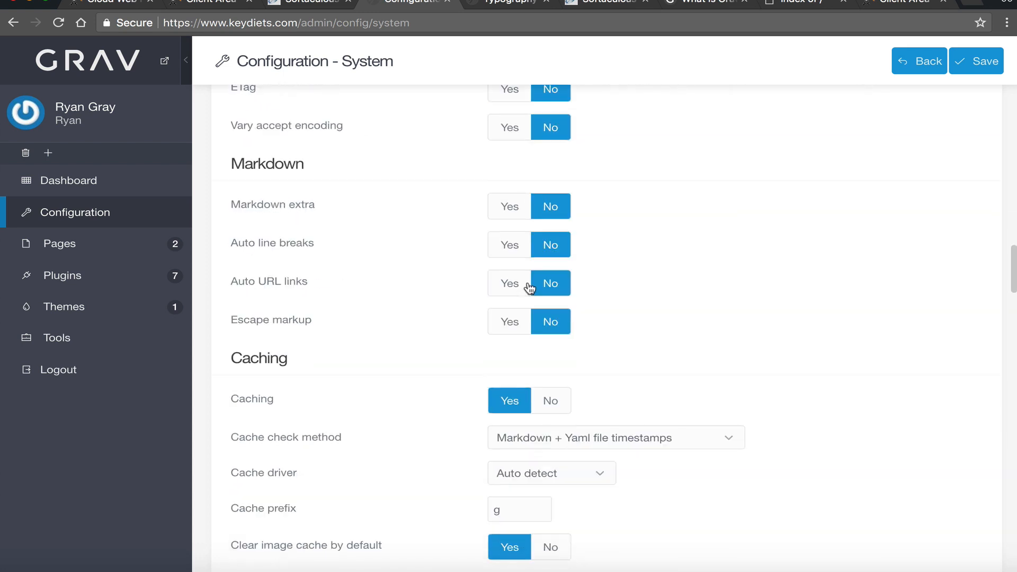
- Set Force SSL to Yes at the bottom of Configuration > System and save
{"action": "scroll", "coordinate": [530, 288], "scroll_direction": "down", "scroll_amount": 20}
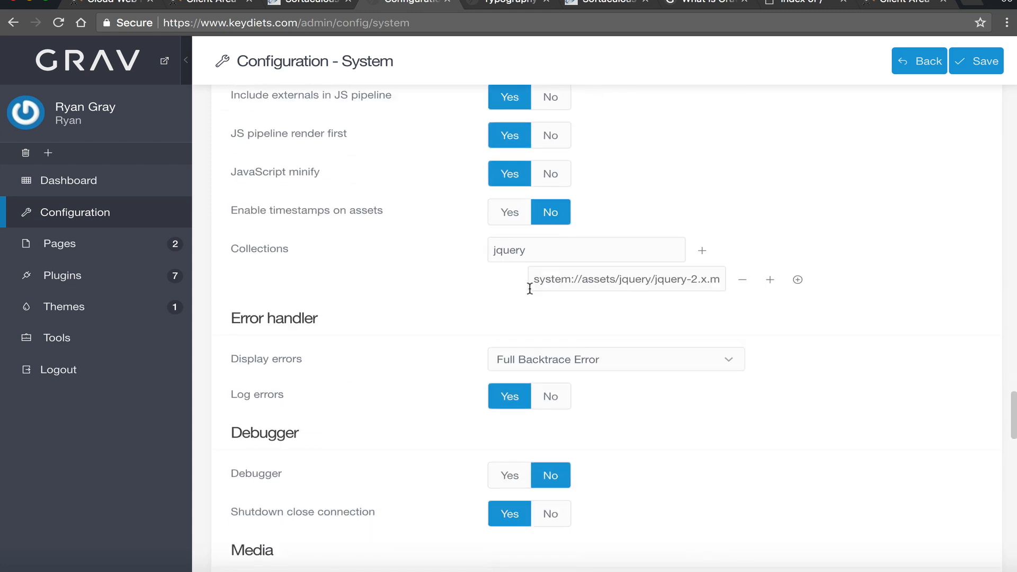
{"action": "scroll", "coordinate": [530, 288], "scroll_direction": "down", "scroll_amount": 20}
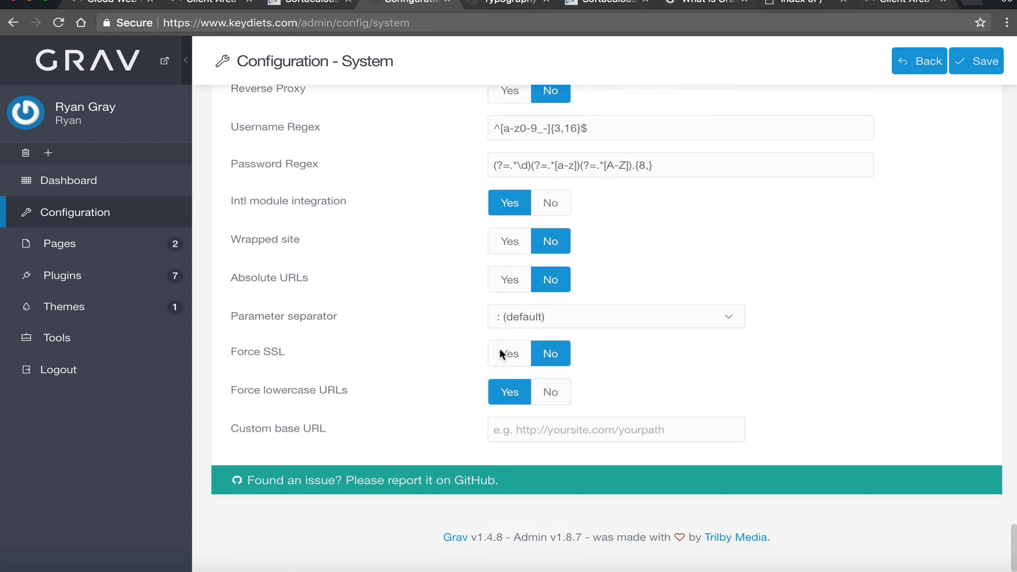
{"action": "left_click", "coordinate": [497, 353]}
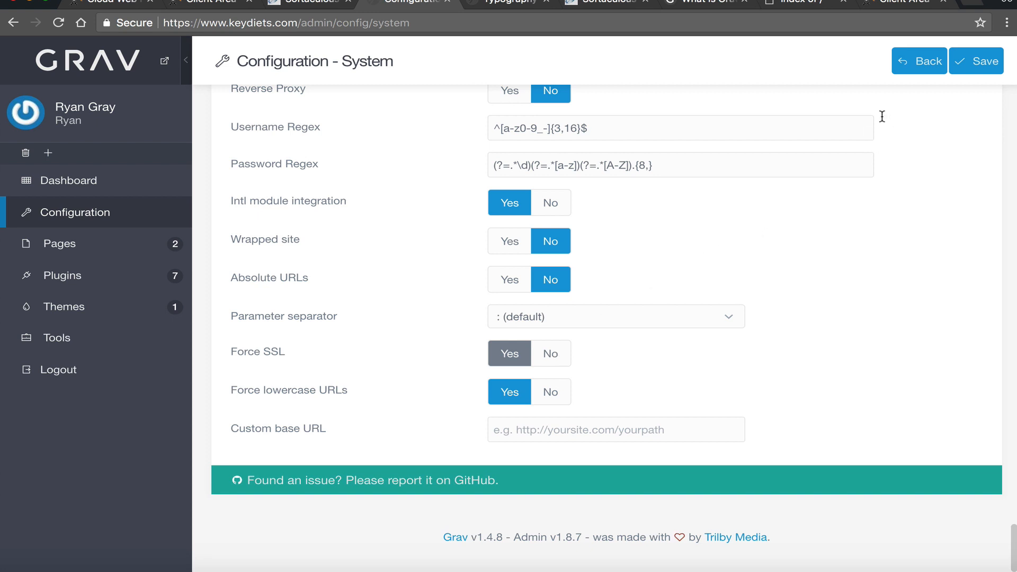
{"action": "left_click", "coordinate": [973, 70]}
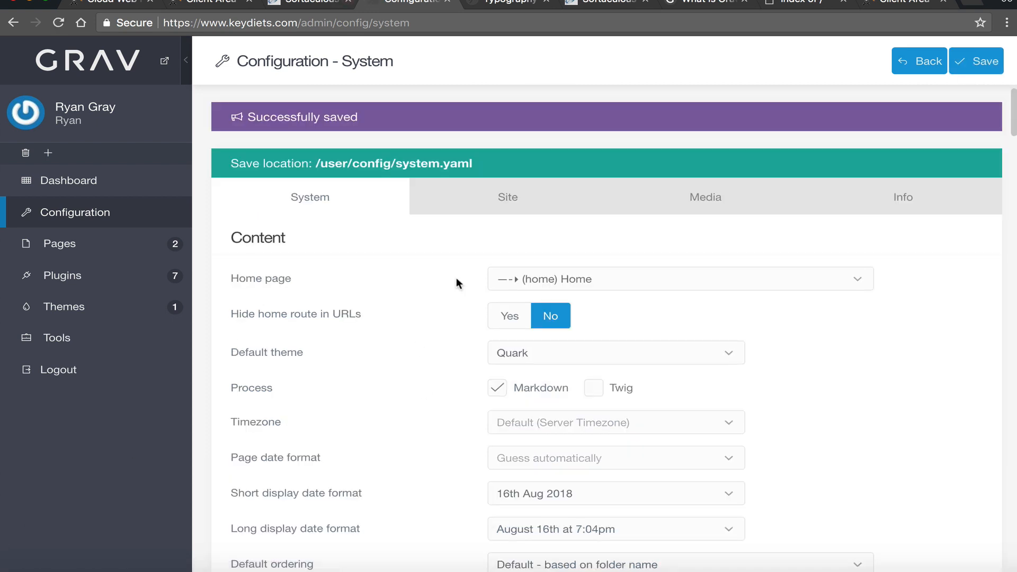
{"action": "scroll", "coordinate": [399, 381], "scroll_direction": "down", "scroll_amount": 20}
{"action": "scroll", "coordinate": [390, 402], "scroll_direction": "up", "scroll_amount": 18}
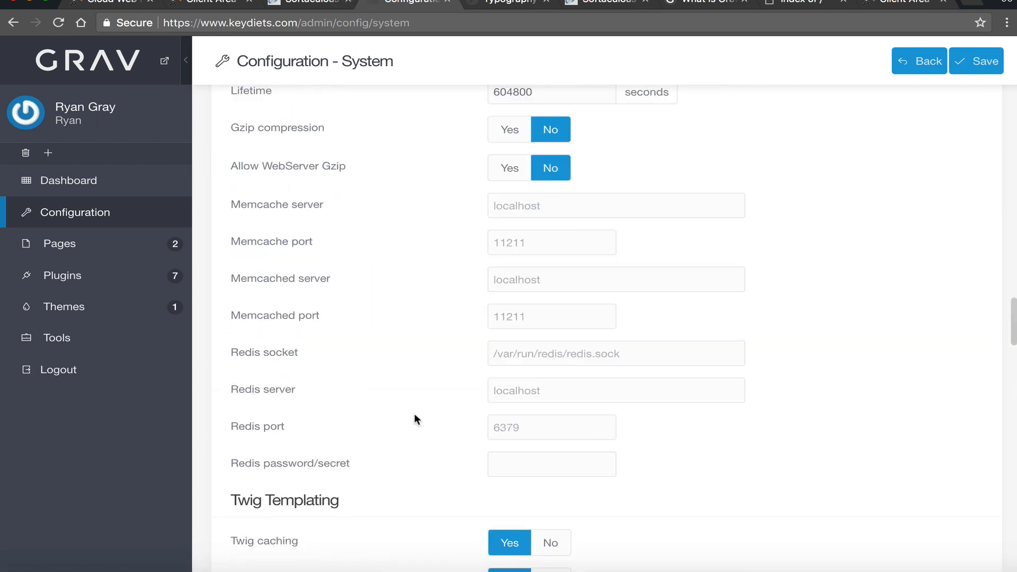
{"action": "scroll", "coordinate": [497, 400], "scroll_direction": "up", "scroll_amount": 4}
{"action": "left_click", "coordinate": [513, 207]}
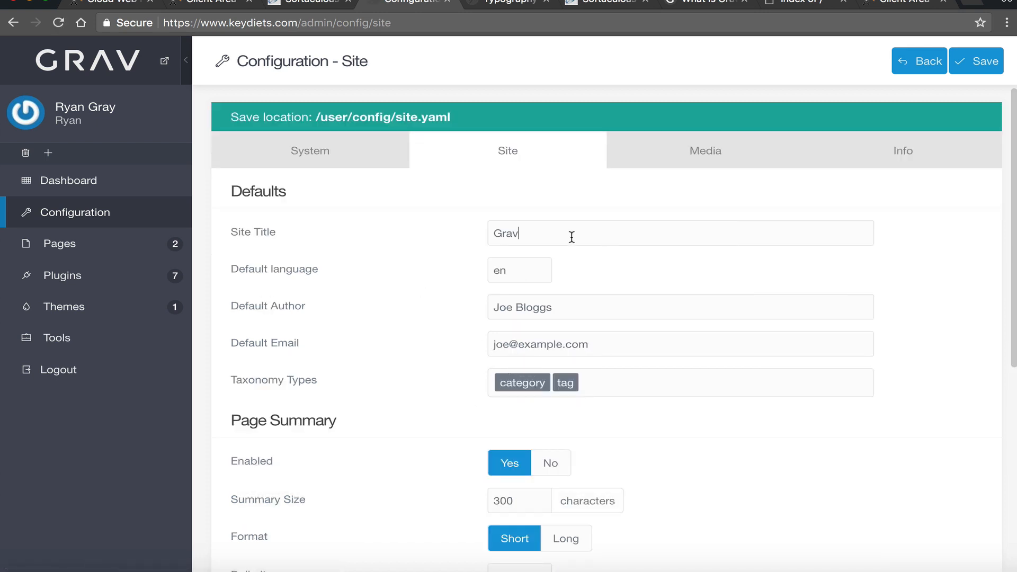
- Change the Site Title to KeyDiets and save
{"action": "left_click_drag", "start_coordinate": [571, 237], "coordinate": [408, 260]}
{"action": "type", "text": "KeyDiets"}
{"action": "left_click", "coordinate": [975, 61]}
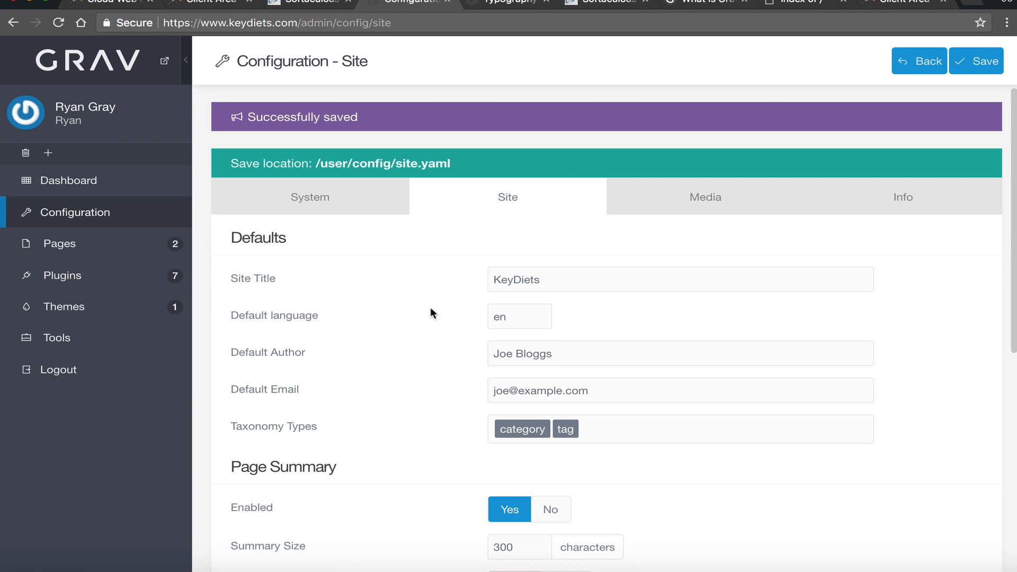
- Set Default Author to the owner's full name and Default Email to their address, then save
{"action": "scroll", "coordinate": [530, 297], "scroll_direction": "down", "scroll_amount": 3}
{"action": "left_click_drag", "start_coordinate": [561, 232], "coordinate": [494, 232]}
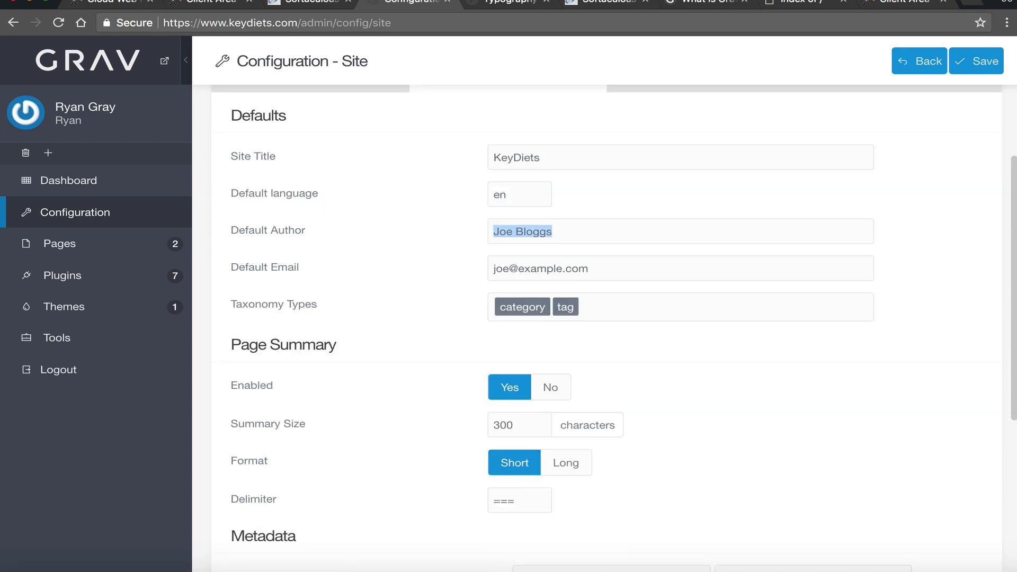
{"action": "left_click", "coordinate": [553, 232]}
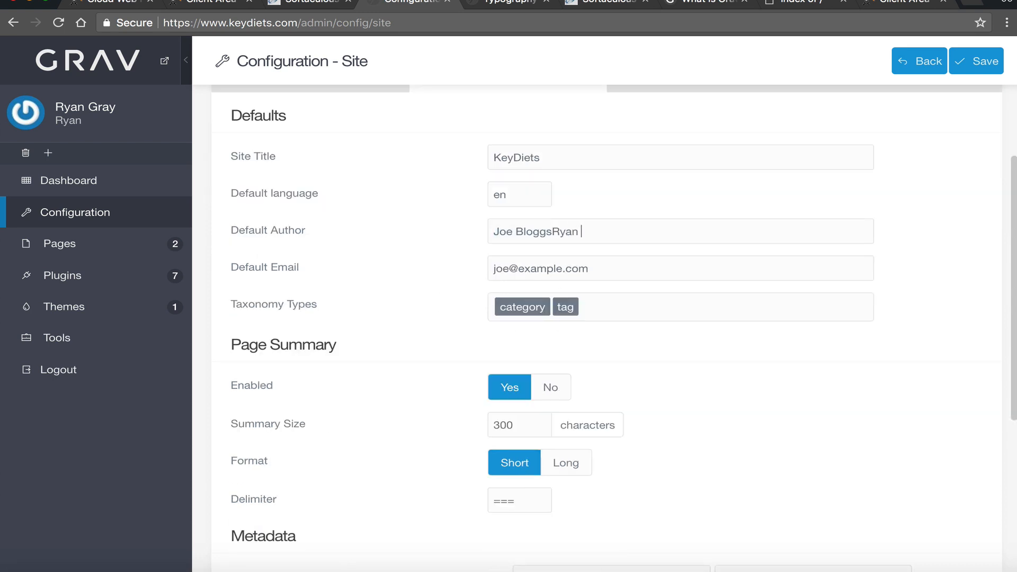
{"action": "type", "text": "Ryan å"}
{"action": "key", "text": "super+a"}
{"action": "type", "text": "Ryan G"}
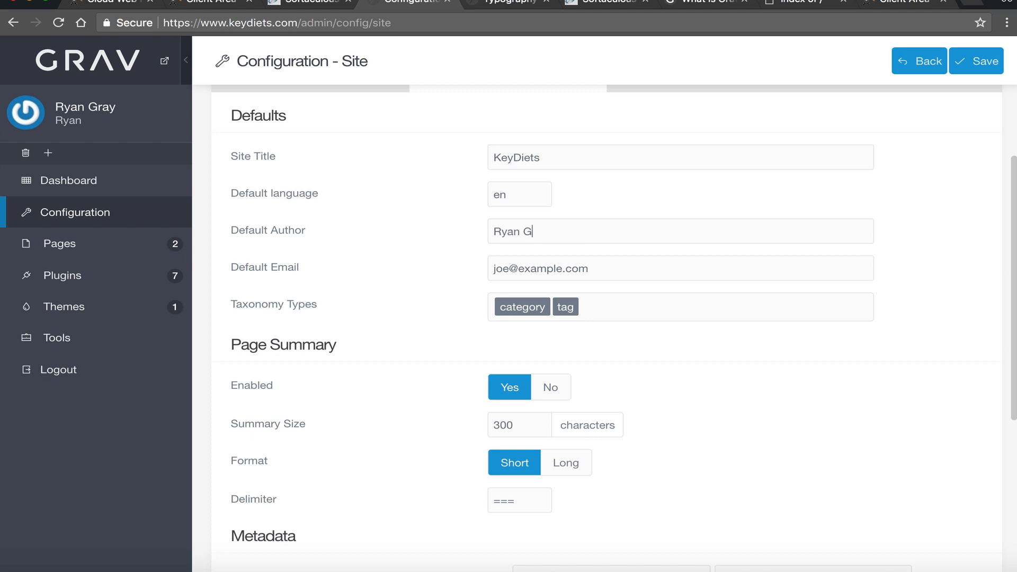
{"action": "type", "text": "Ray"}
{"action": "key", "text": "Tab"}
{"action": "type", "text": "rya"}
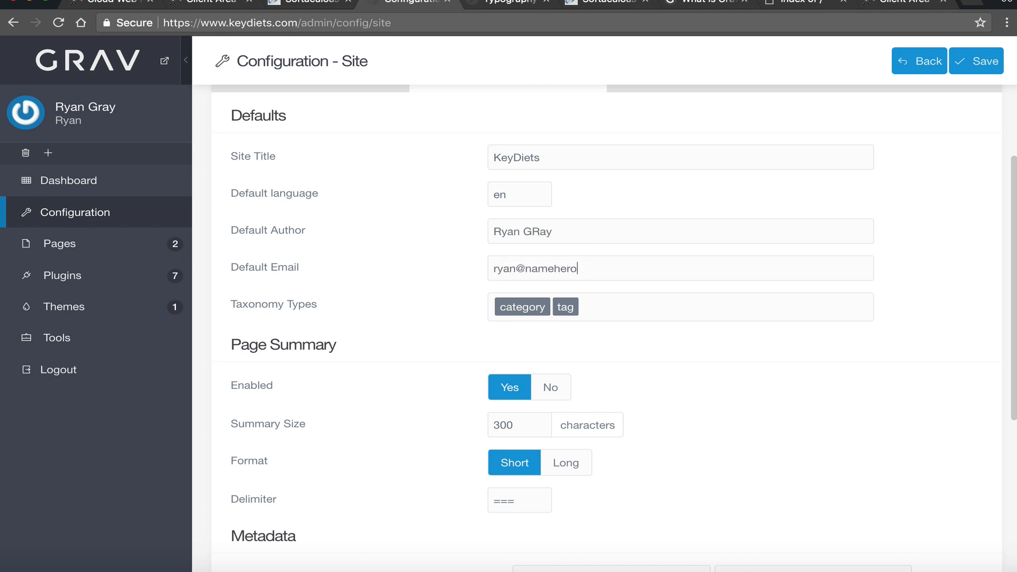
{"action": "double_click", "coordinate": [538, 231]}
{"action": "type", "text": "Gray"}
{"action": "left_click", "coordinate": [980, 61]}
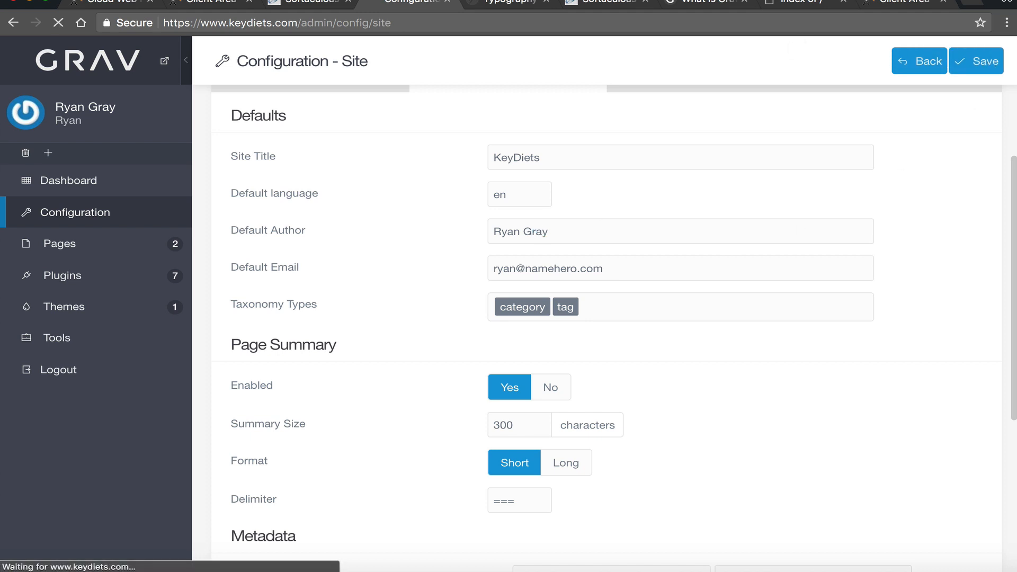
- Move on to the Media configuration settings
{"action": "scroll", "coordinate": [580, 402], "scroll_direction": "down", "scroll_amount": 8}
{"action": "scroll", "coordinate": [575, 402], "scroll_direction": "up", "scroll_amount": 3}
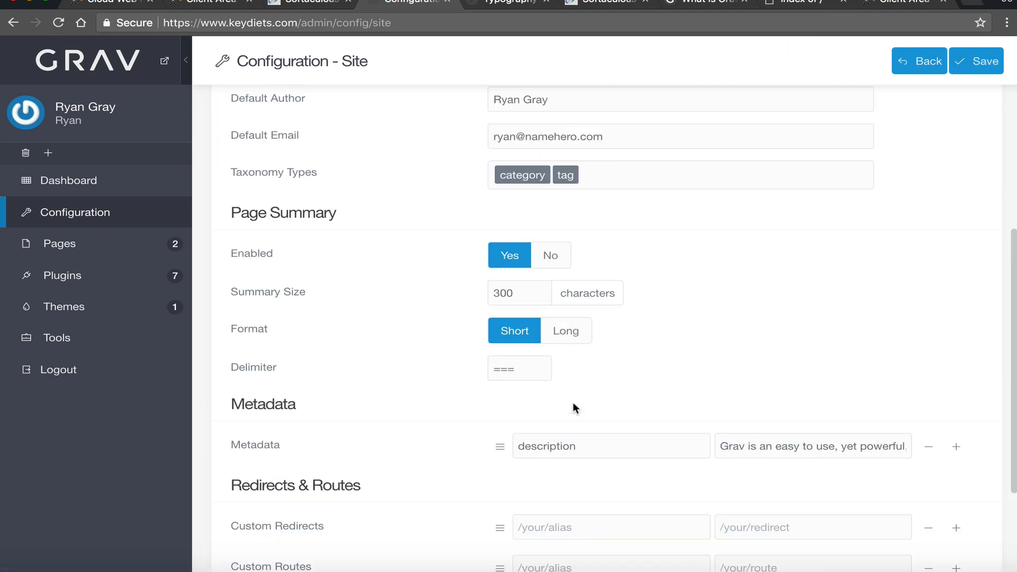
{"action": "scroll", "coordinate": [574, 403], "scroll_direction": "up", "scroll_amount": 5}
{"action": "left_click", "coordinate": [694, 212]}
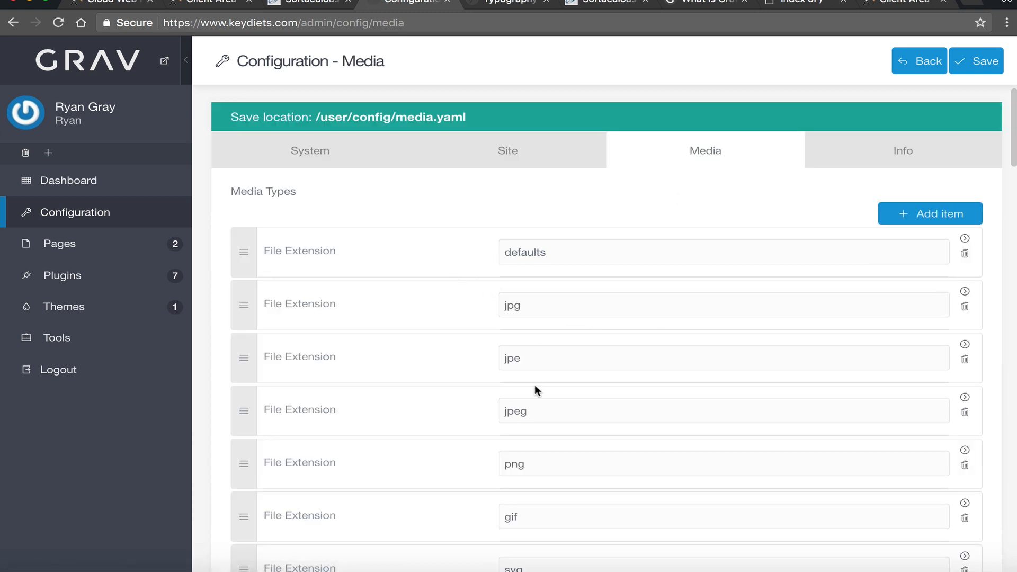
{"action": "scroll", "coordinate": [534, 386], "scroll_direction": "down", "scroll_amount": 20}
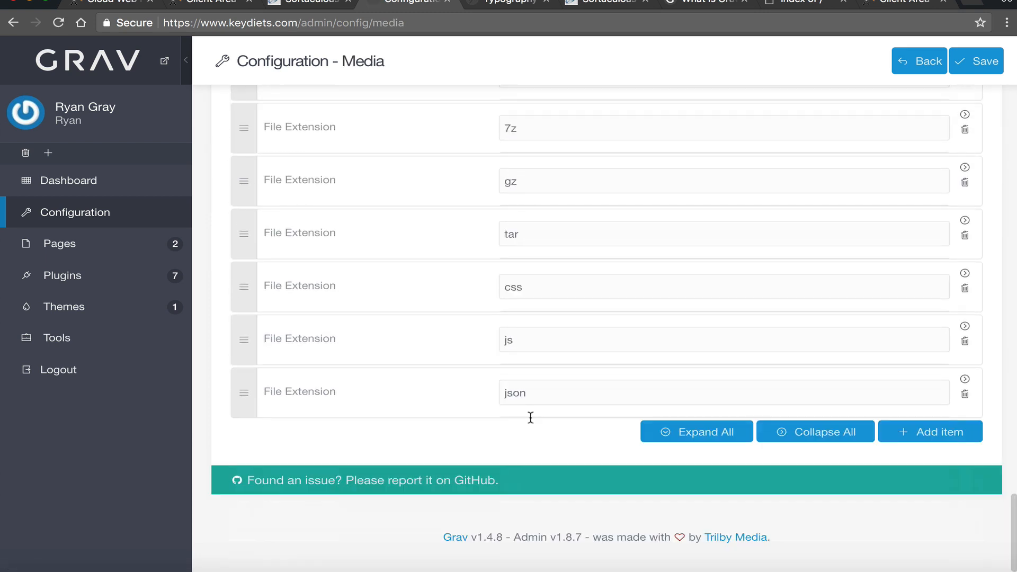
{"action": "scroll", "coordinate": [549, 439], "scroll_direction": "up", "scroll_amount": 20}
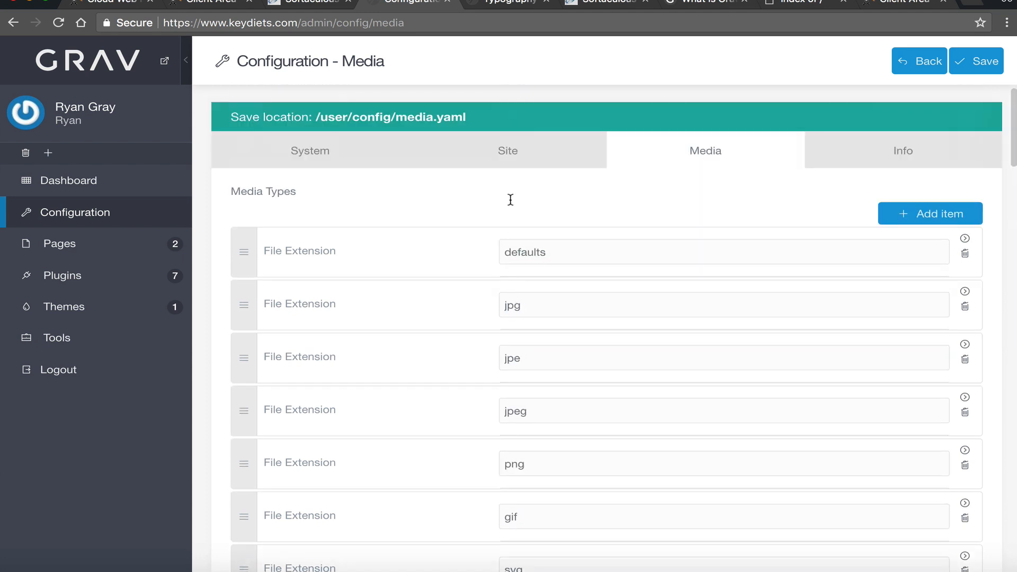
{"action": "left_click", "coordinate": [872, 155]}
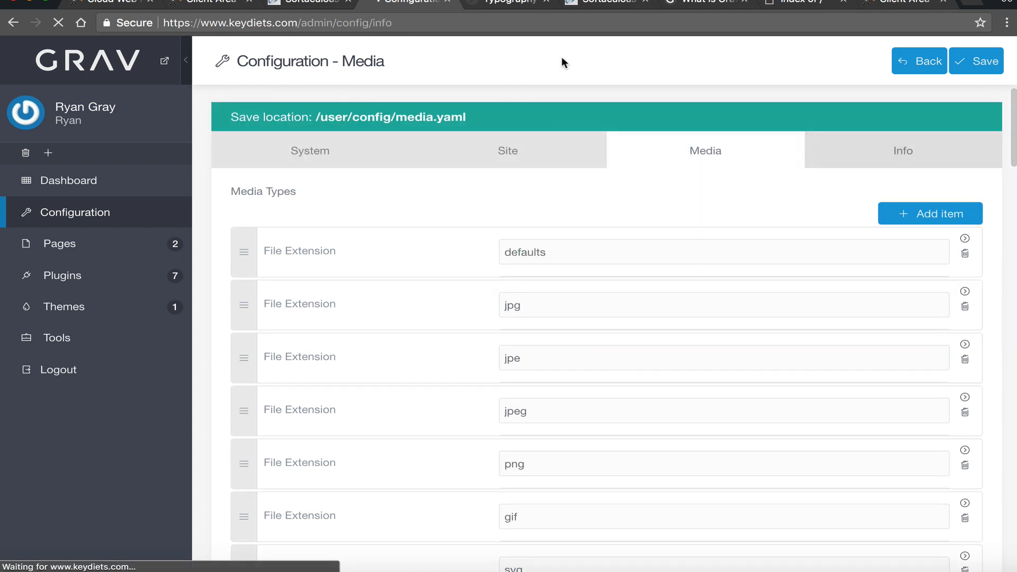
{"action": "scroll", "coordinate": [796, 336], "scroll_direction": "down", "scroll_amount": 1}
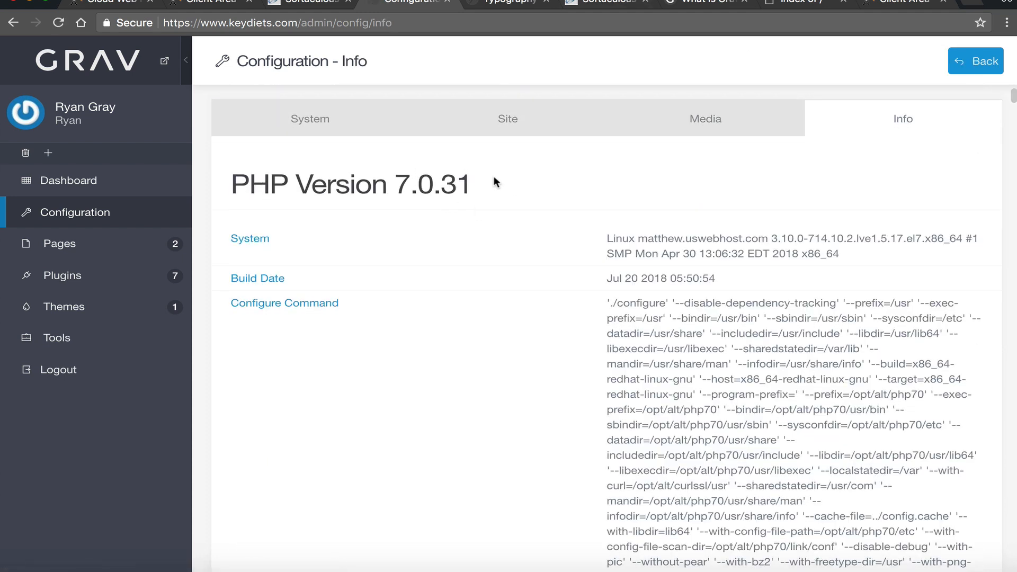
{"action": "left_click_drag", "start_coordinate": [493, 178], "coordinate": [226, 186]}
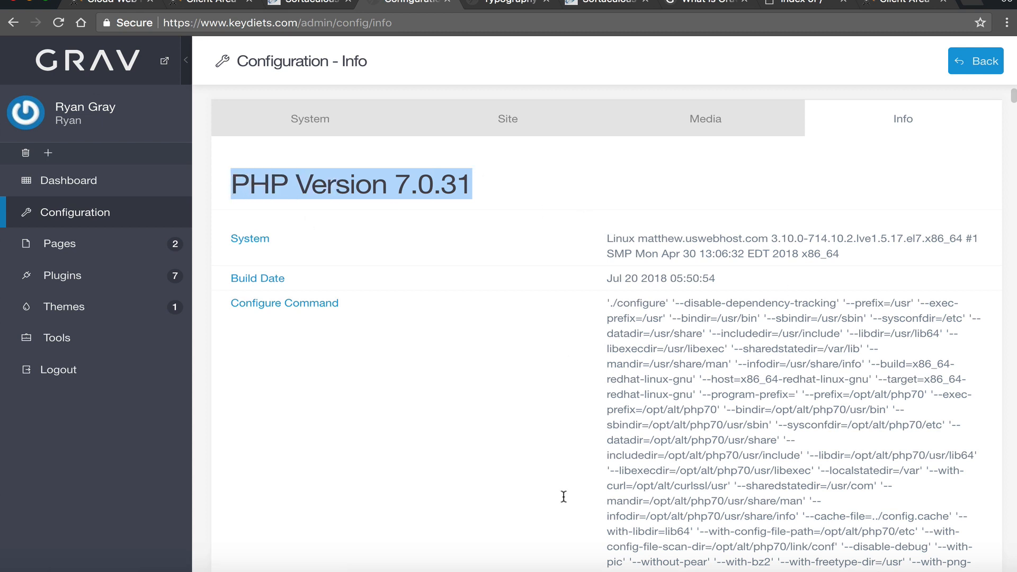
{"action": "left_click", "coordinate": [678, 128]}
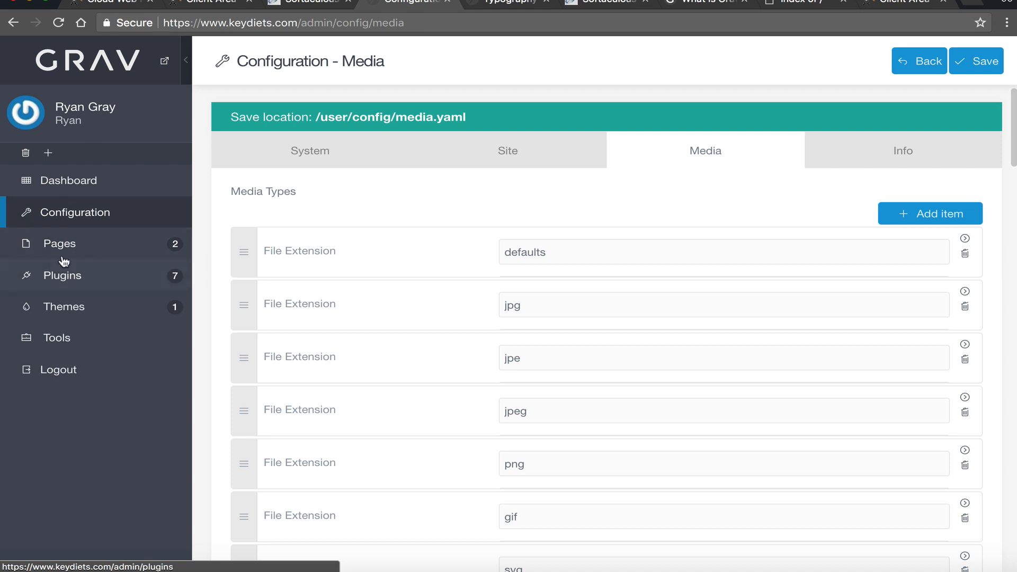
- Open the installed Plugins list and expand then collapse the Admin Panel plugin's details
{"action": "left_click", "coordinate": [38, 236]}
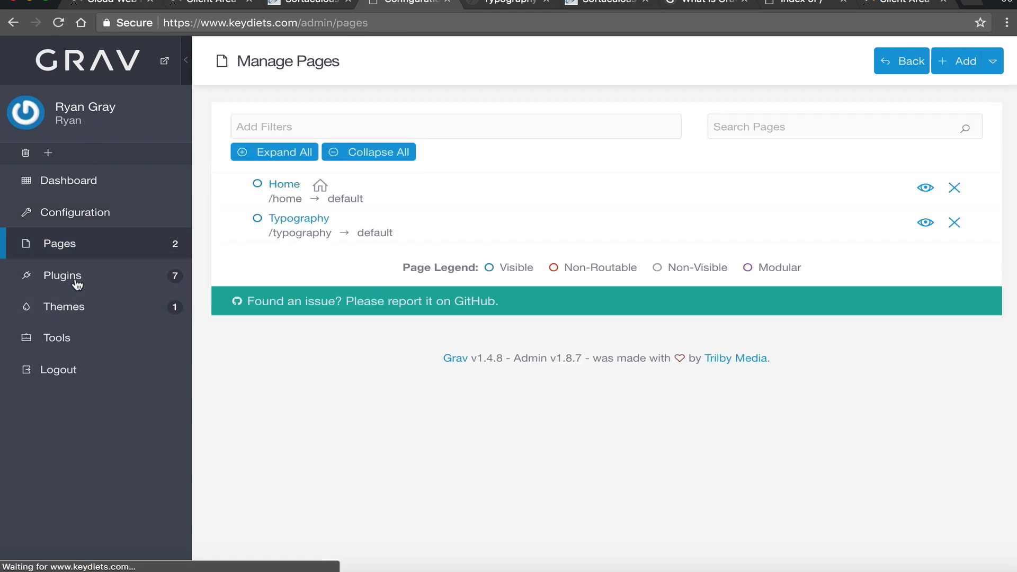
{"action": "left_click", "coordinate": [78, 285]}
{"action": "left_click", "coordinate": [164, 274]}
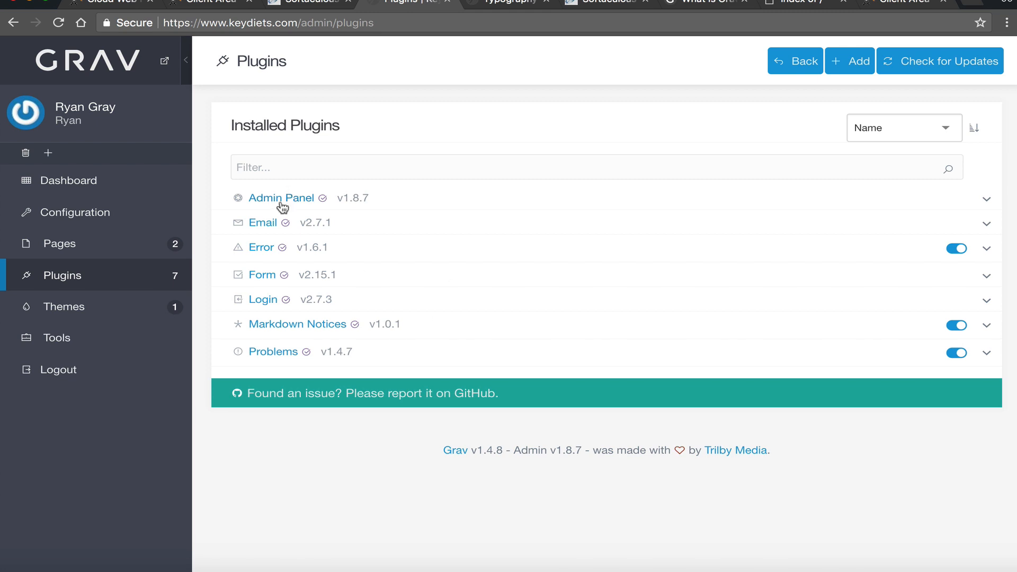
{"action": "left_click", "coordinate": [987, 200]}
{"action": "left_click", "coordinate": [988, 200]}
{"action": "left_click", "coordinate": [280, 201]}
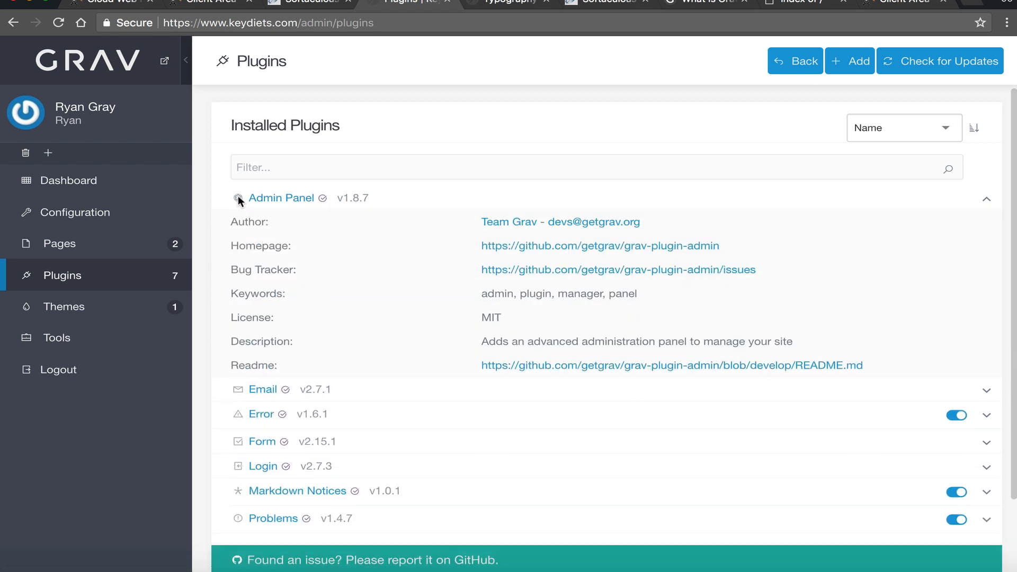
{"action": "left_click", "coordinate": [287, 203]}
- Peek at the Email plugin's settings, then disable and re-enable the Error plugin
{"action": "left_click", "coordinate": [262, 224]}
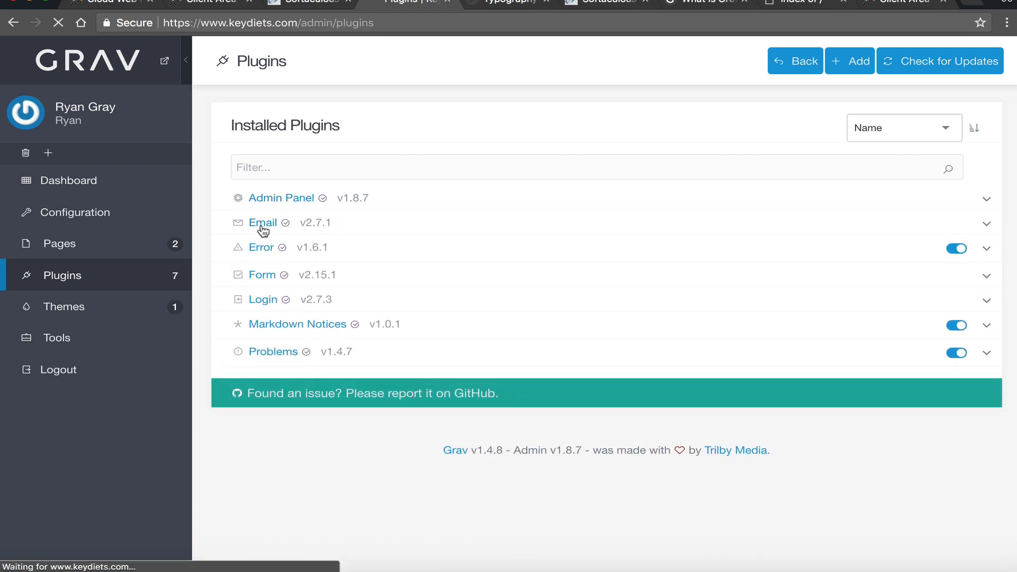
{"action": "left_click", "coordinate": [13, 23]}
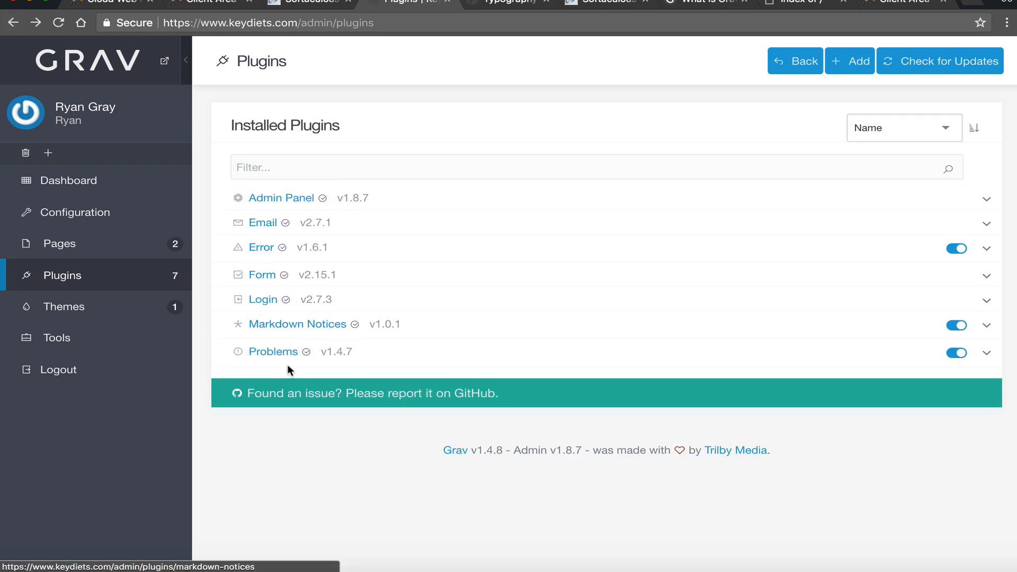
{"action": "left_click", "coordinate": [961, 250]}
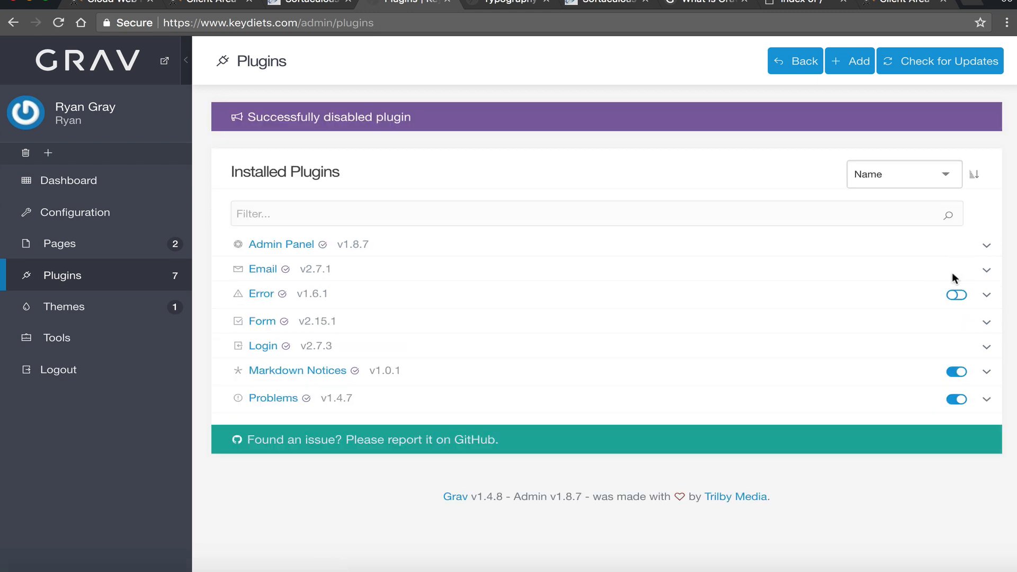
{"action": "left_click", "coordinate": [964, 295]}
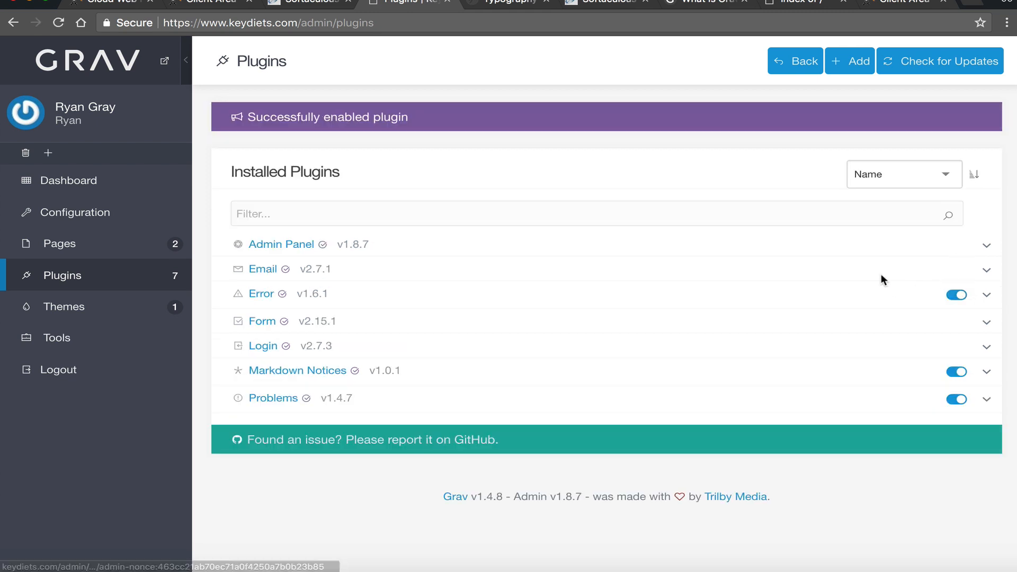
- Scroll the Available Plugins list, open Minify Html's details, and follow its GitHub Homepage link
{"action": "left_click", "coordinate": [848, 73]}
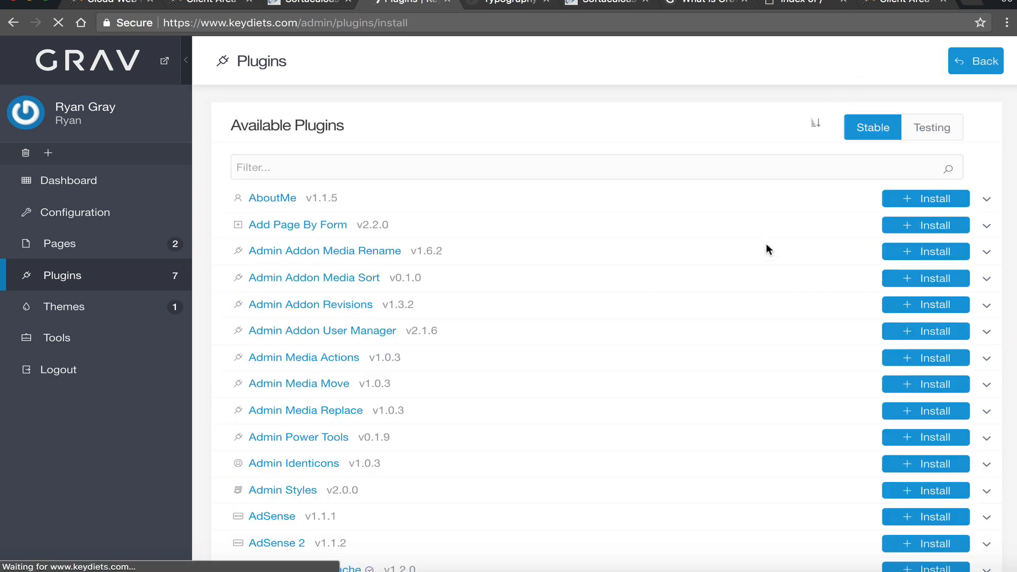
{"action": "scroll", "coordinate": [474, 316], "scroll_direction": "down", "scroll_amount": 20}
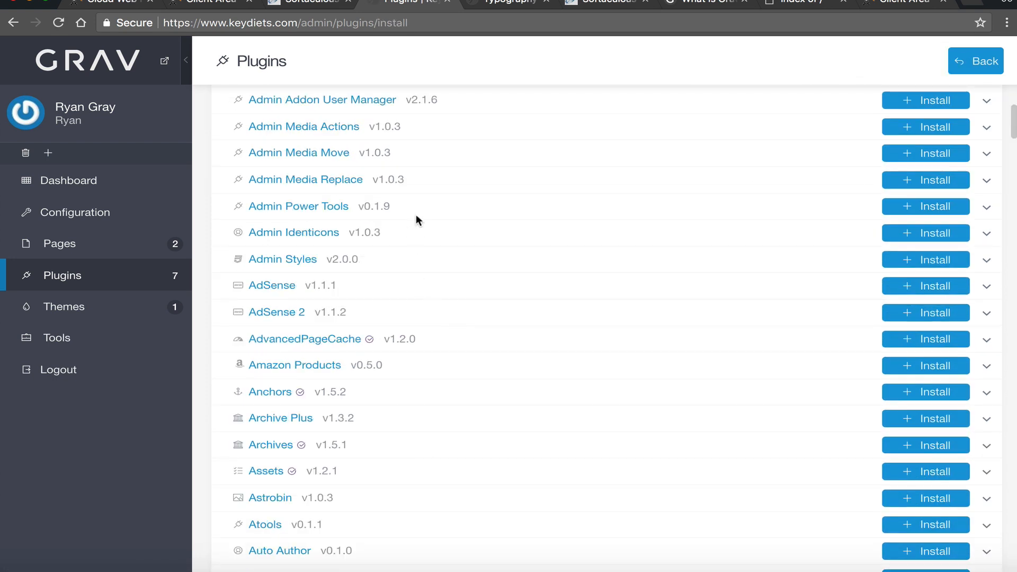
{"action": "scroll", "coordinate": [498, 371], "scroll_direction": "down", "scroll_amount": 20}
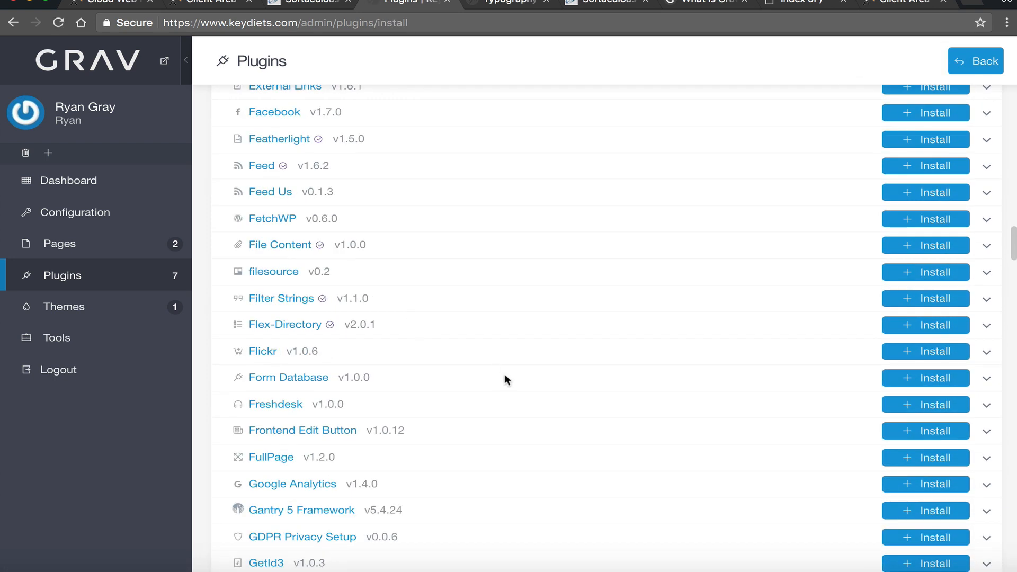
{"action": "scroll", "coordinate": [487, 360], "scroll_direction": "down", "scroll_amount": 20}
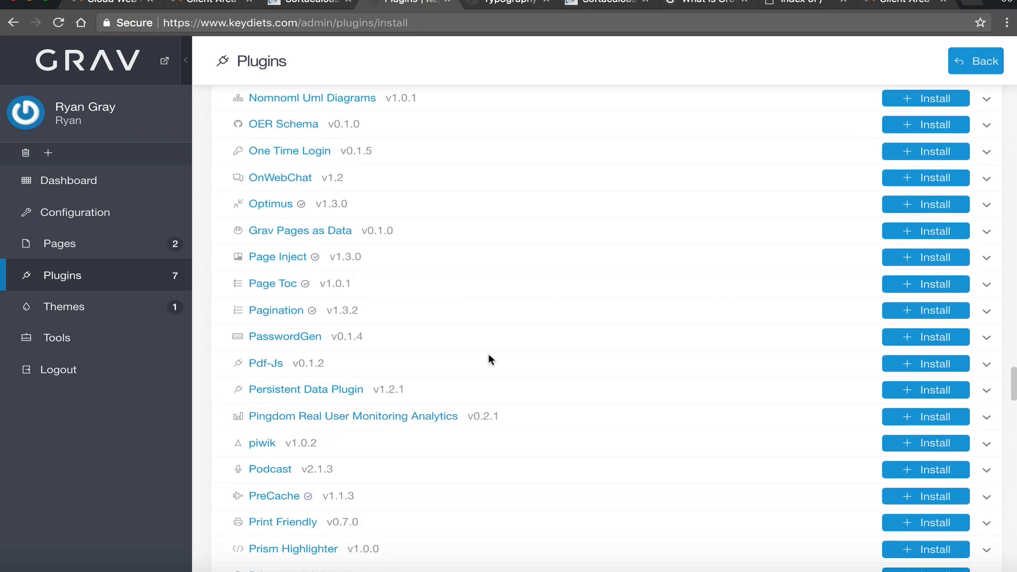
{"action": "scroll", "coordinate": [416, 354], "scroll_direction": "down", "scroll_amount": 20}
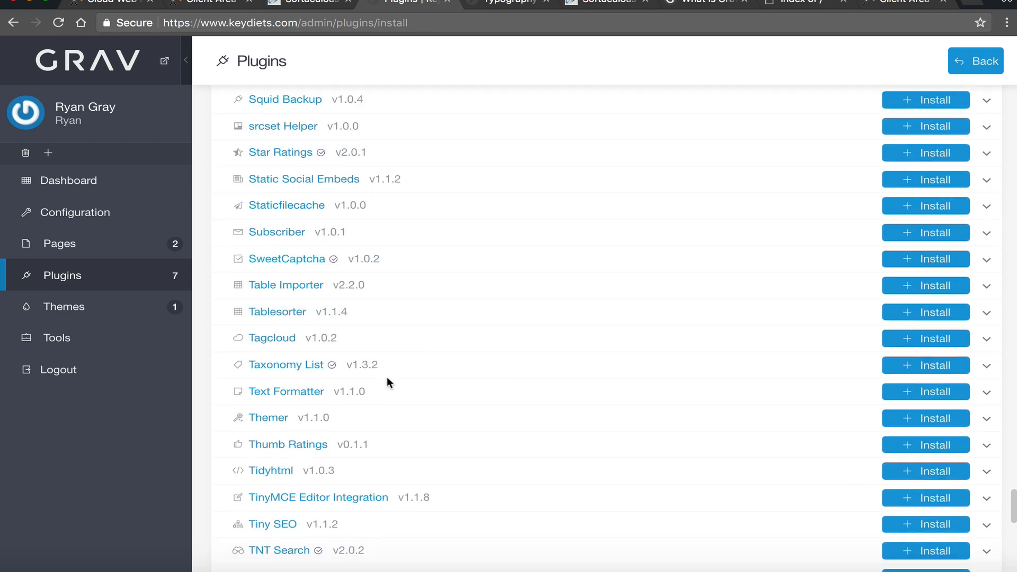
{"action": "scroll", "coordinate": [337, 348], "scroll_direction": "down", "scroll_amount": 5}
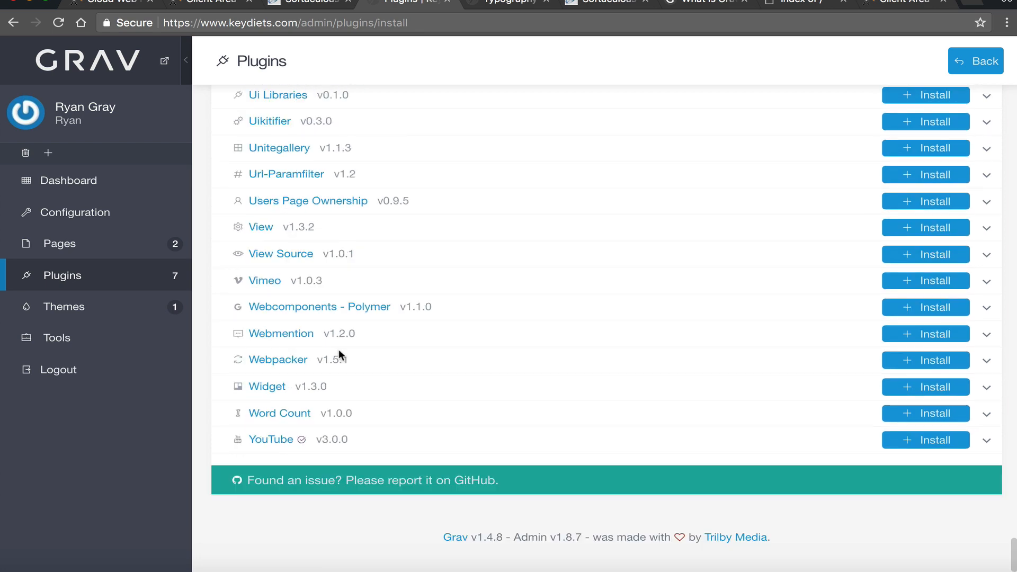
{"action": "scroll", "coordinate": [340, 385], "scroll_direction": "up", "scroll_amount": 15}
{"action": "scroll", "coordinate": [335, 399], "scroll_direction": "up", "scroll_amount": 15}
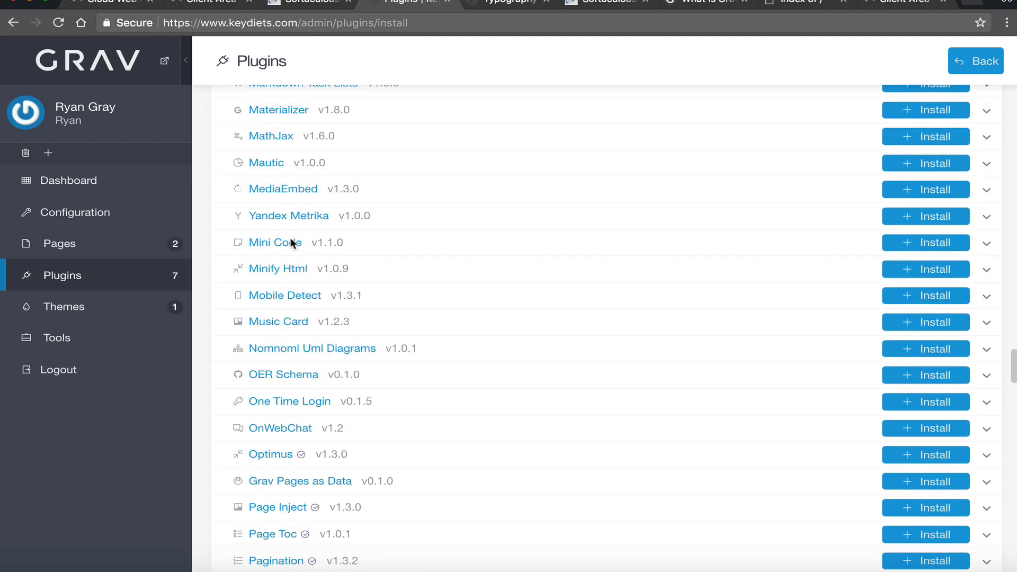
{"action": "left_click", "coordinate": [278, 268]}
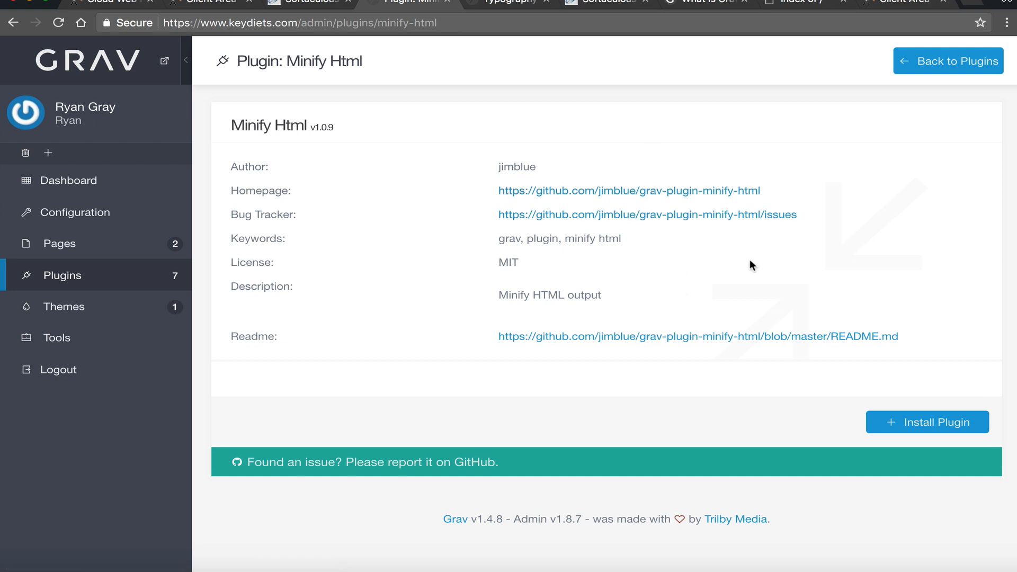
{"action": "left_click", "coordinate": [585, 192]}
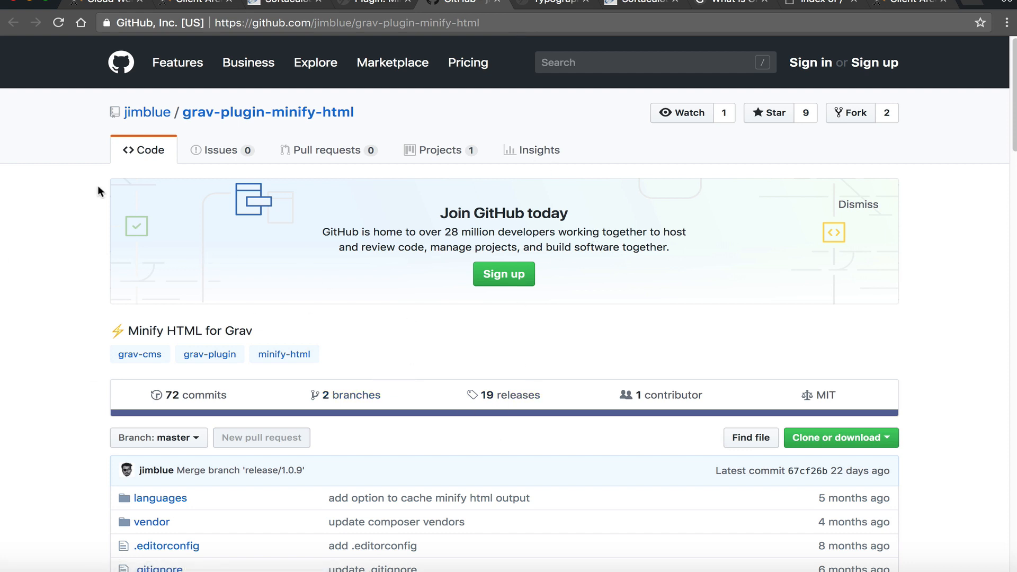
- Go back from GitHub to Grav Admin and open the installed Themes page
{"action": "key", "text": "ctrl+shift+Tab"}
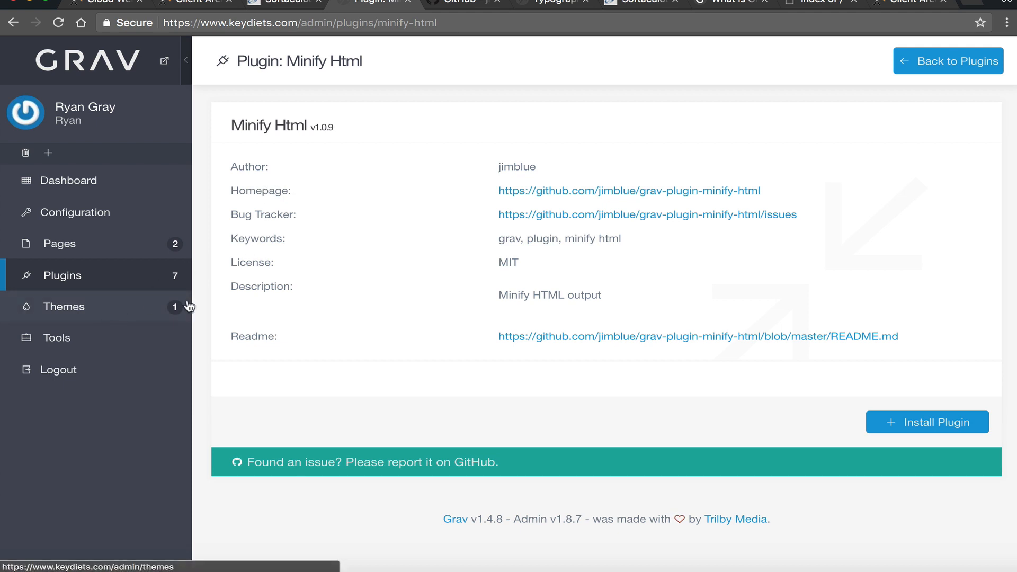
{"action": "left_click", "coordinate": [158, 311]}
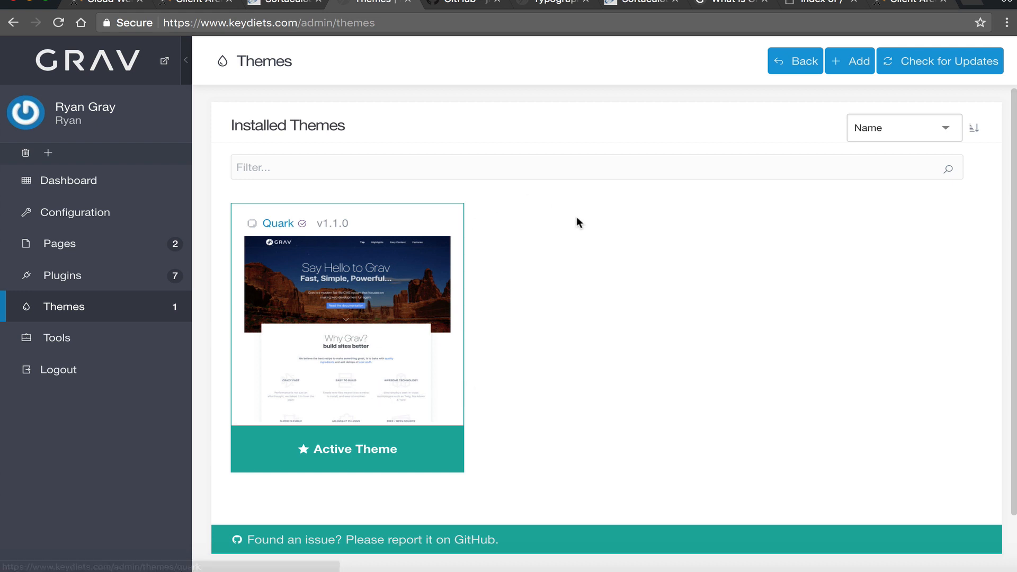
- Browse the Available Themes catalogue, switching between Testing and Stable listings
{"action": "left_click", "coordinate": [855, 62]}
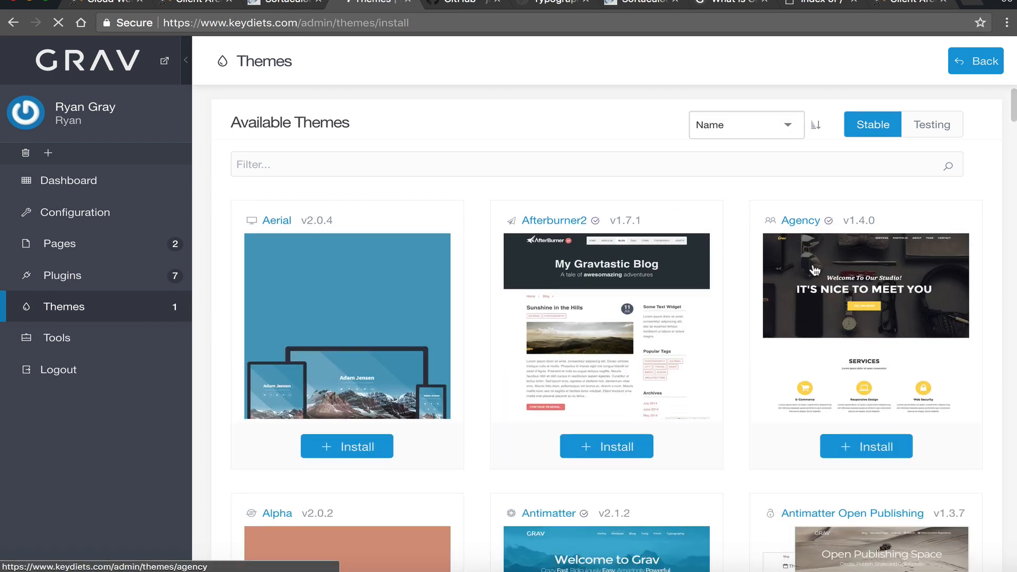
{"action": "scroll", "coordinate": [687, 254], "scroll_direction": "down", "scroll_amount": 8}
{"action": "scroll", "coordinate": [687, 334], "scroll_direction": "down", "scroll_amount": 20}
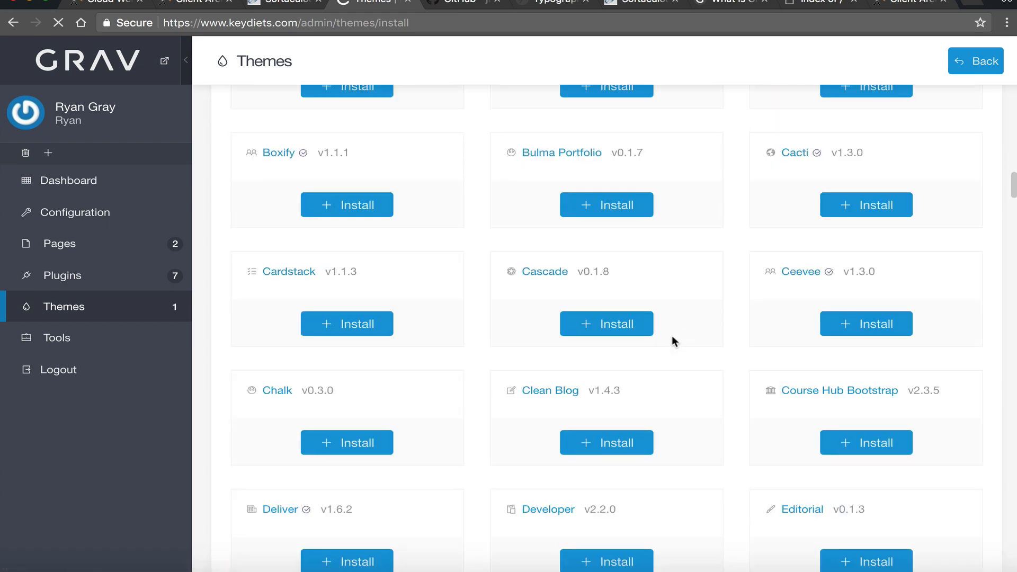
{"action": "scroll", "coordinate": [742, 265], "scroll_direction": "up", "scroll_amount": 20}
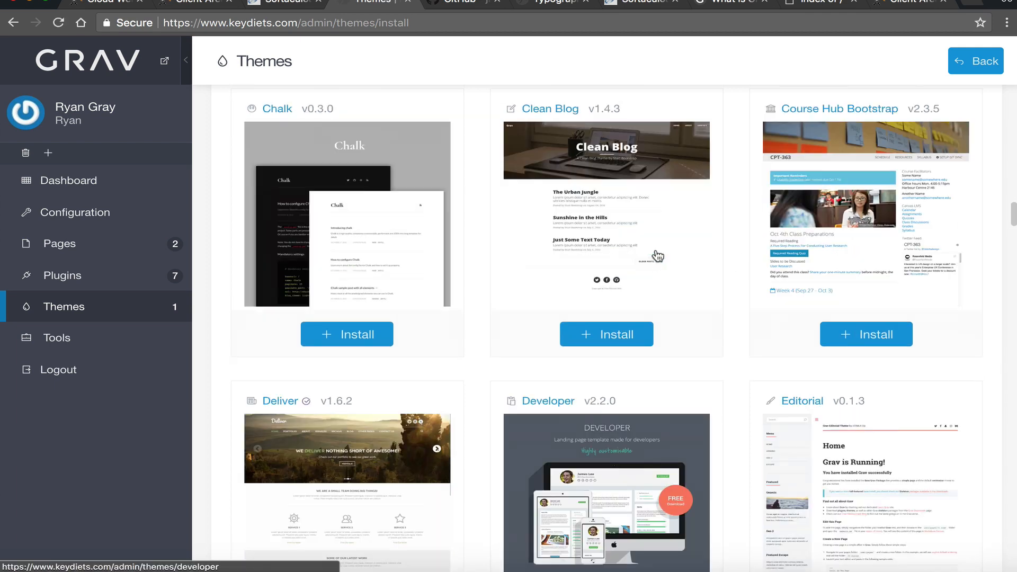
{"action": "scroll", "coordinate": [676, 322], "scroll_direction": "up", "scroll_amount": 8}
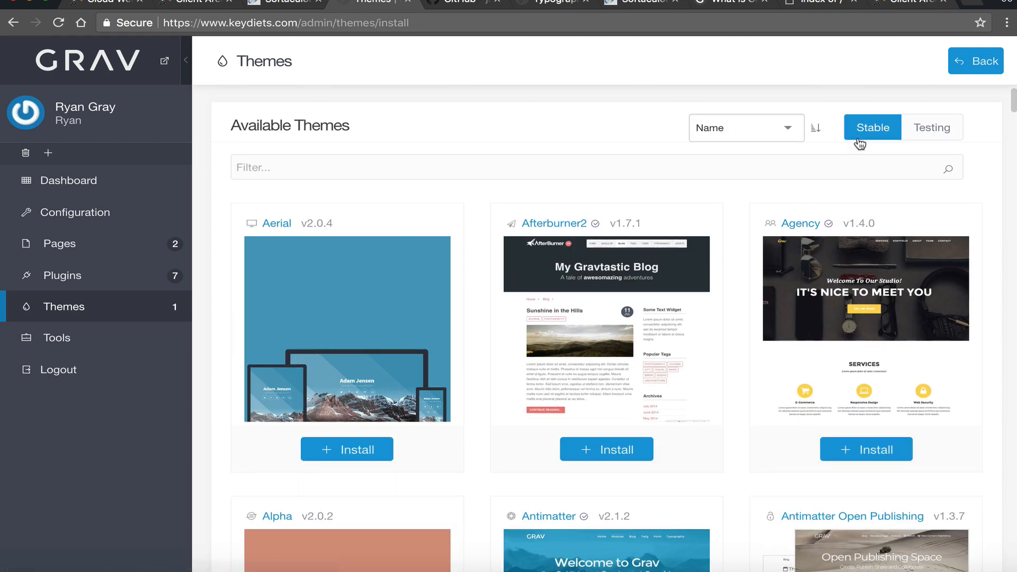
{"action": "left_click", "coordinate": [936, 134]}
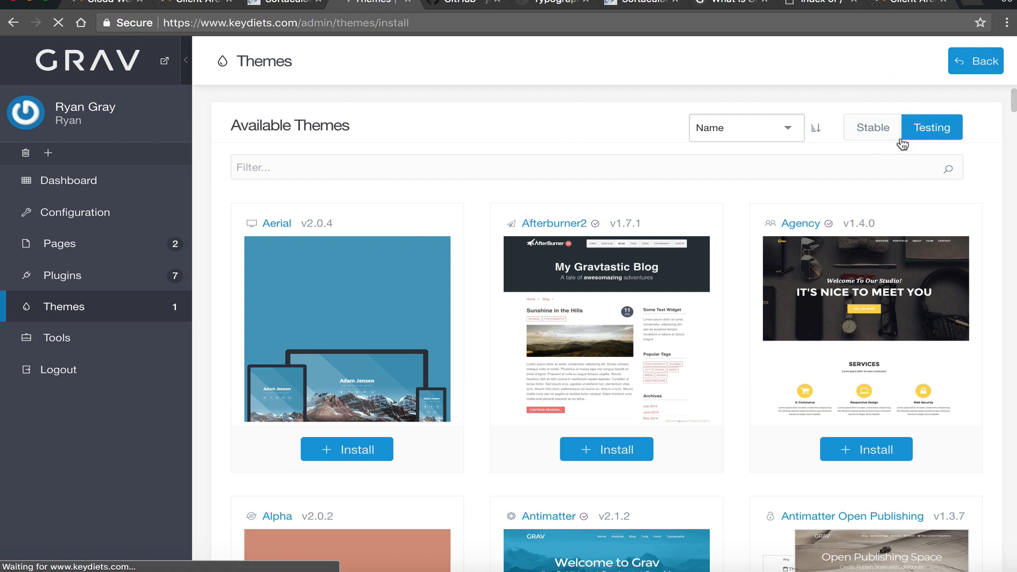
{"action": "left_click", "coordinate": [861, 132]}
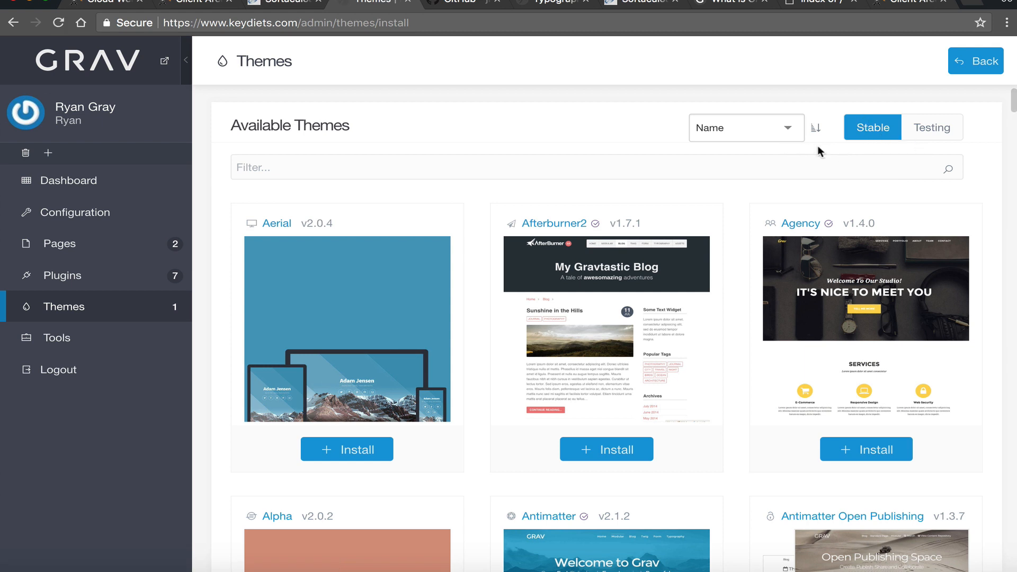
- Look at the Agency theme's details, then scroll the stable themes list down to Cardstack
{"action": "scroll", "coordinate": [637, 240], "scroll_direction": "down", "scroll_amount": 2}
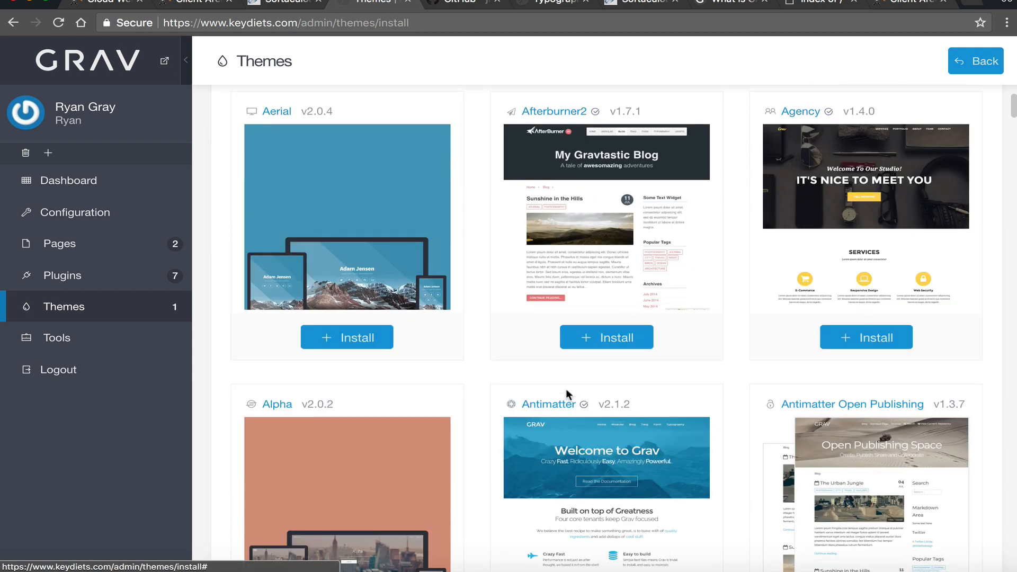
{"action": "scroll", "coordinate": [965, 283], "scroll_direction": "down", "scroll_amount": 4}
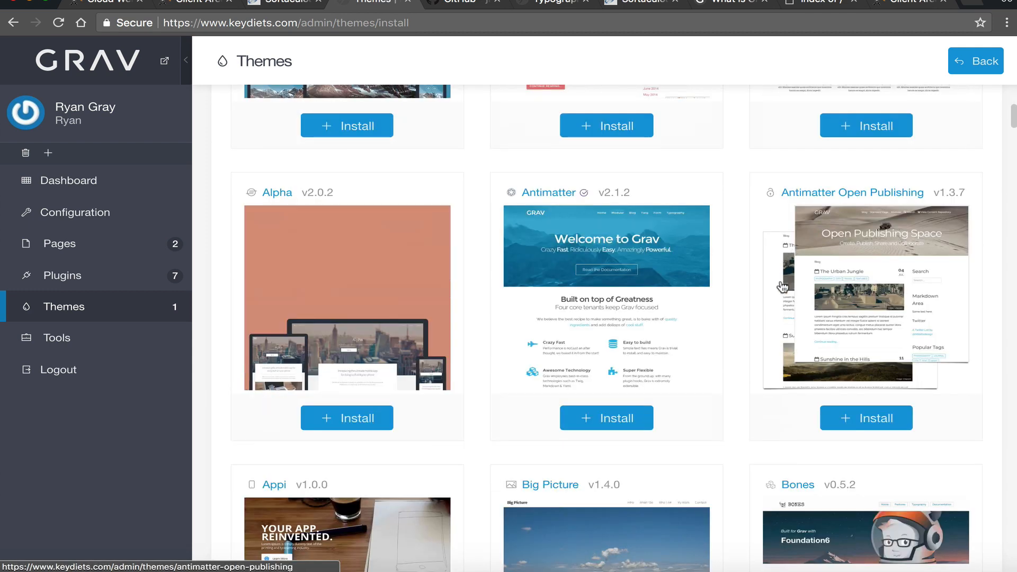
{"action": "scroll", "coordinate": [777, 281], "scroll_direction": "up", "scroll_amount": 6}
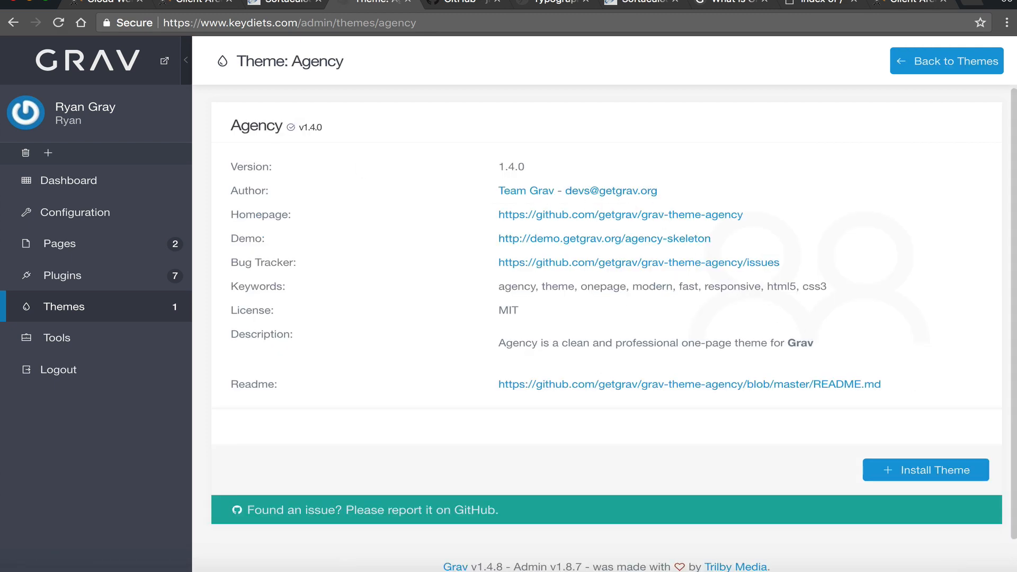
{"action": "left_click", "coordinate": [15, 23]}
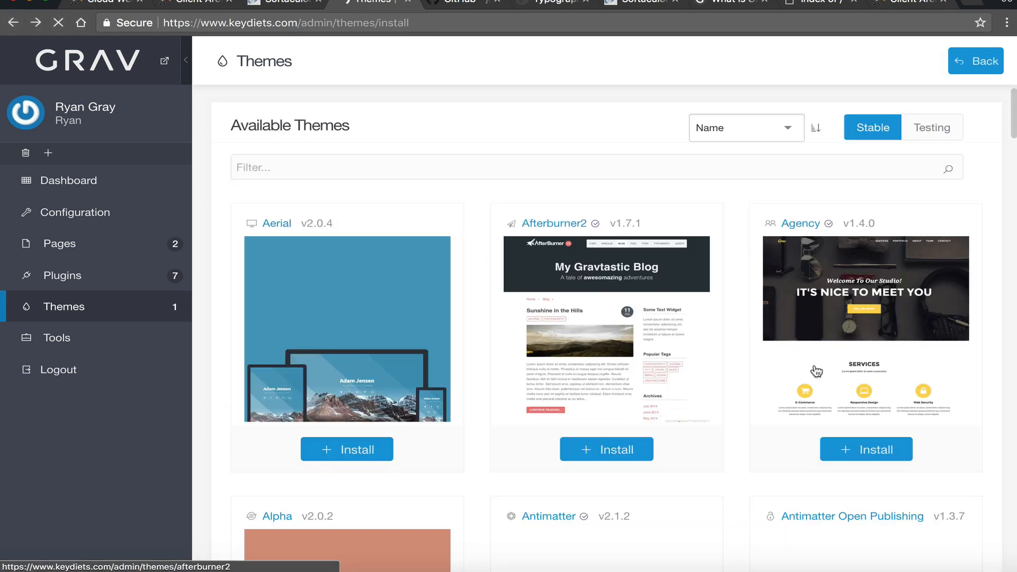
{"action": "scroll", "coordinate": [781, 381], "scroll_direction": "down", "scroll_amount": 5}
{"action": "scroll", "coordinate": [781, 380], "scroll_direction": "down", "scroll_amount": 6}
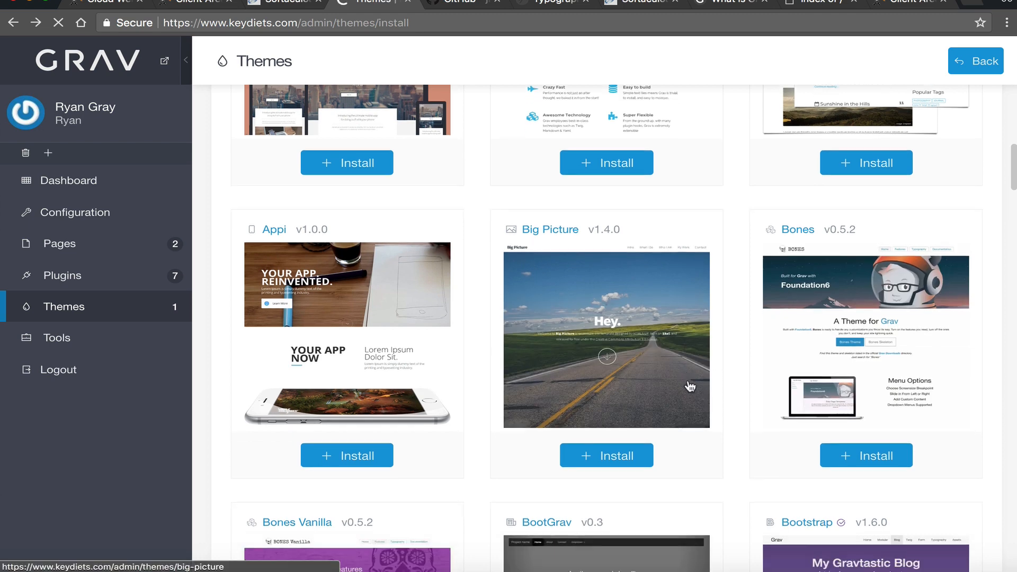
{"action": "scroll", "coordinate": [725, 380], "scroll_direction": "down", "scroll_amount": 2}
{"action": "scroll", "coordinate": [672, 408], "scroll_direction": "down", "scroll_amount": 6}
{"action": "scroll", "coordinate": [649, 469], "scroll_direction": "down", "scroll_amount": 3}
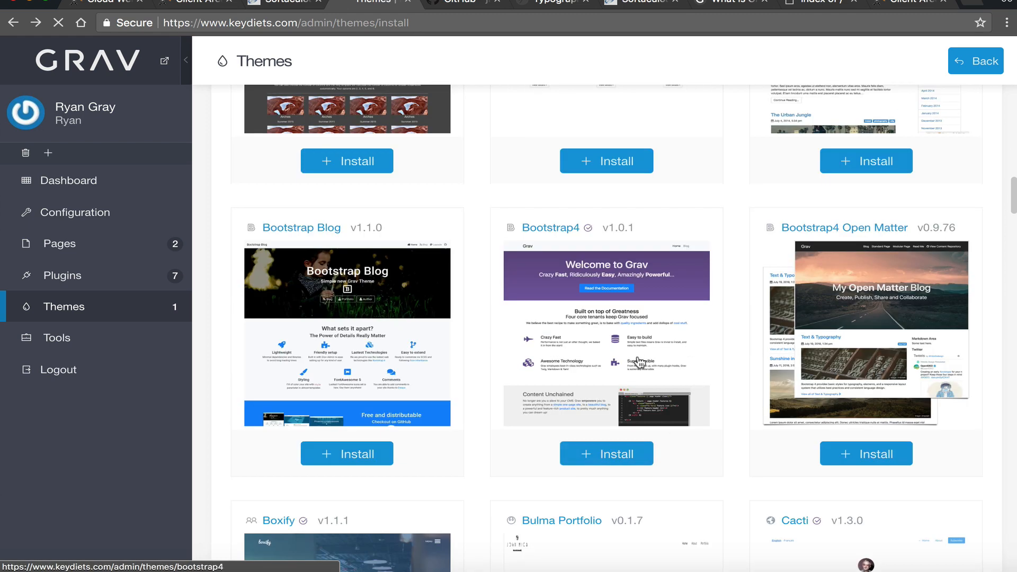
{"action": "scroll", "coordinate": [726, 343], "scroll_direction": "down", "scroll_amount": 10}
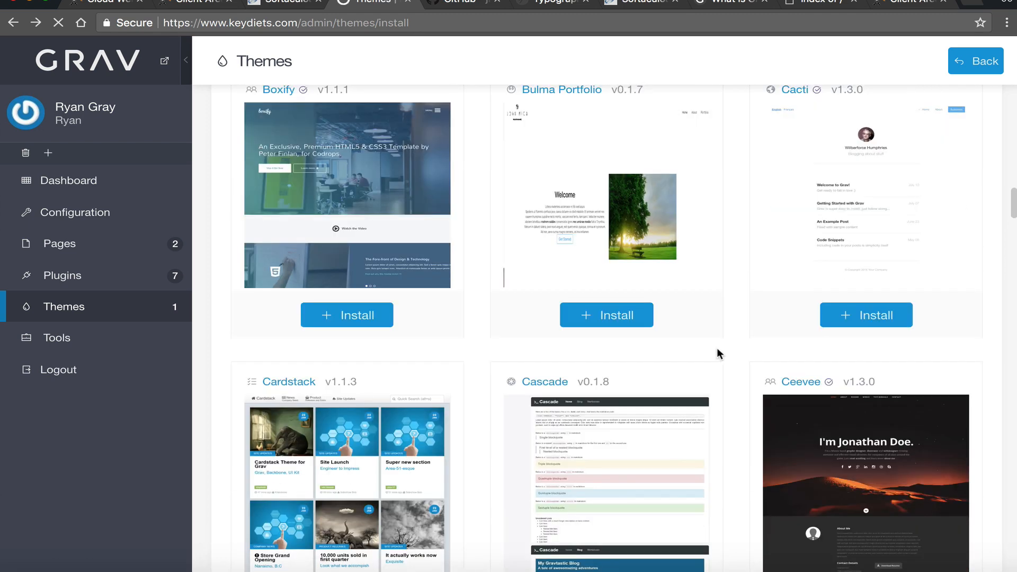
{"action": "scroll", "coordinate": [731, 340], "scroll_direction": "down", "scroll_amount": 1}
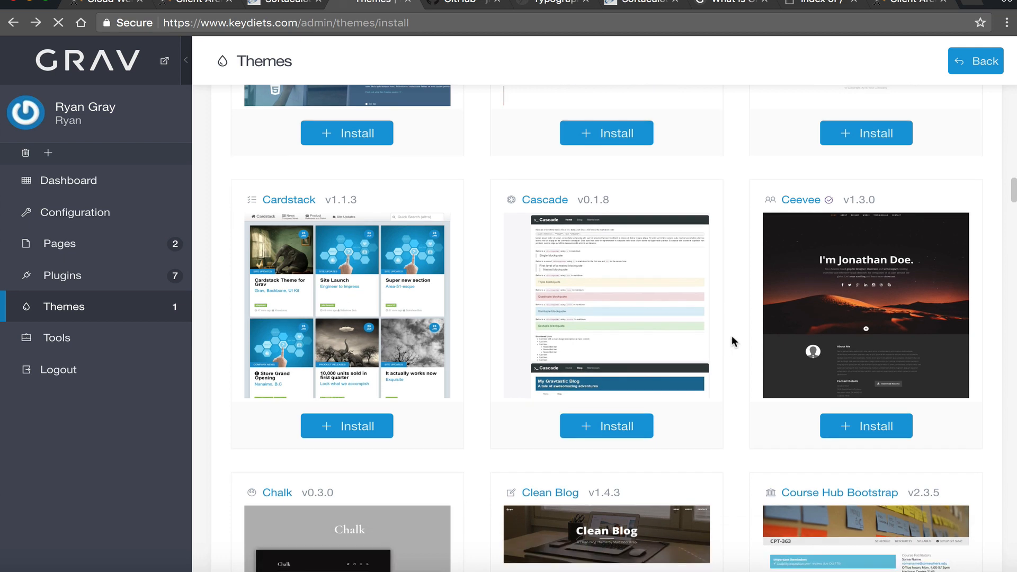
{"action": "scroll", "coordinate": [705, 356], "scroll_direction": "down", "scroll_amount": 10}
{"action": "scroll", "coordinate": [504, 391], "scroll_direction": "up", "scroll_amount": 5}
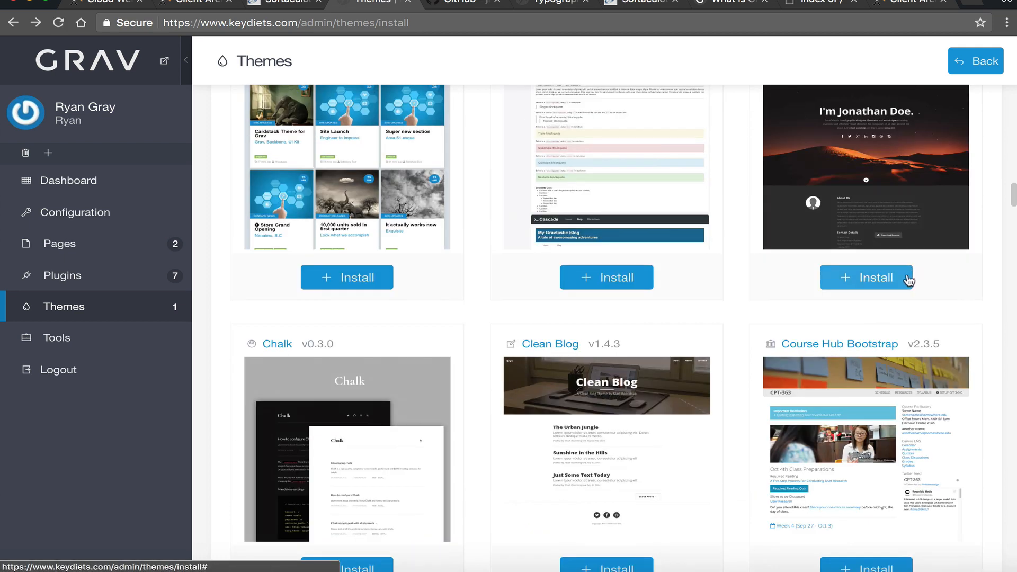
{"action": "scroll", "coordinate": [863, 332], "scroll_direction": "down", "scroll_amount": 2}
{"action": "scroll", "coordinate": [862, 333], "scroll_direction": "up", "scroll_amount": 5}
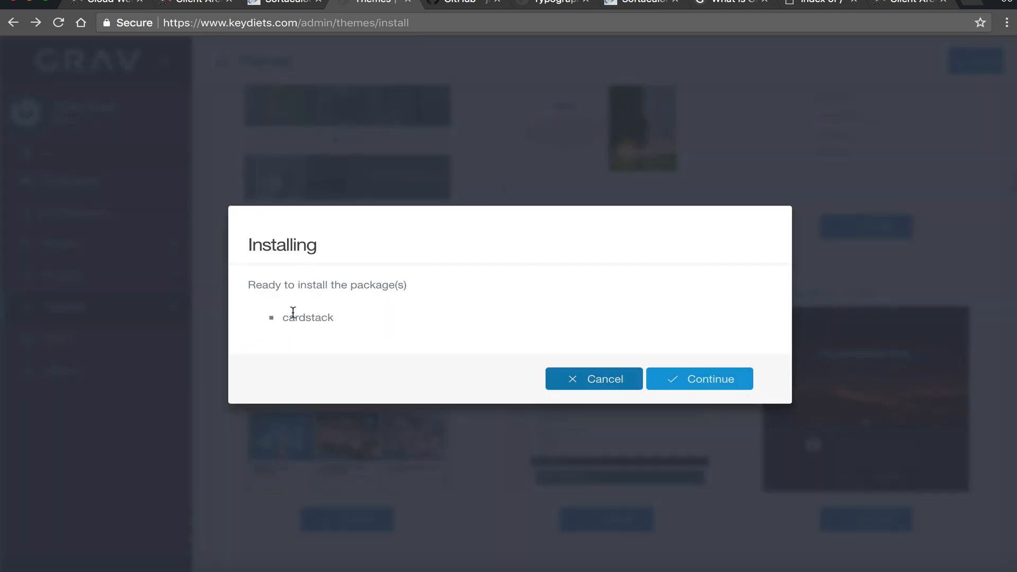
- Install the Cardstack theme and return to the installed themes list to activate it
{"action": "left_click", "coordinate": [718, 379]}
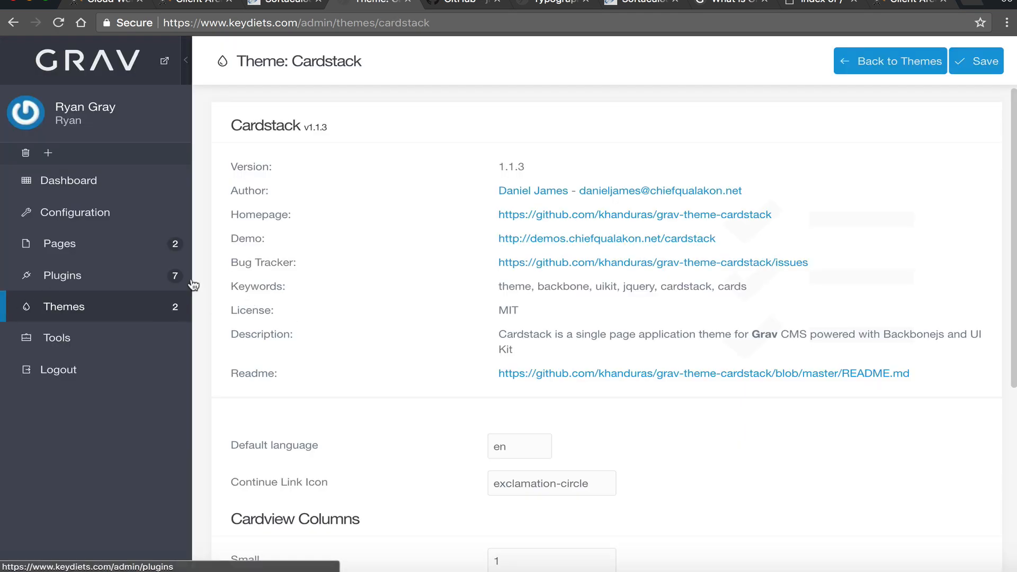
{"action": "left_click", "coordinate": [109, 308]}
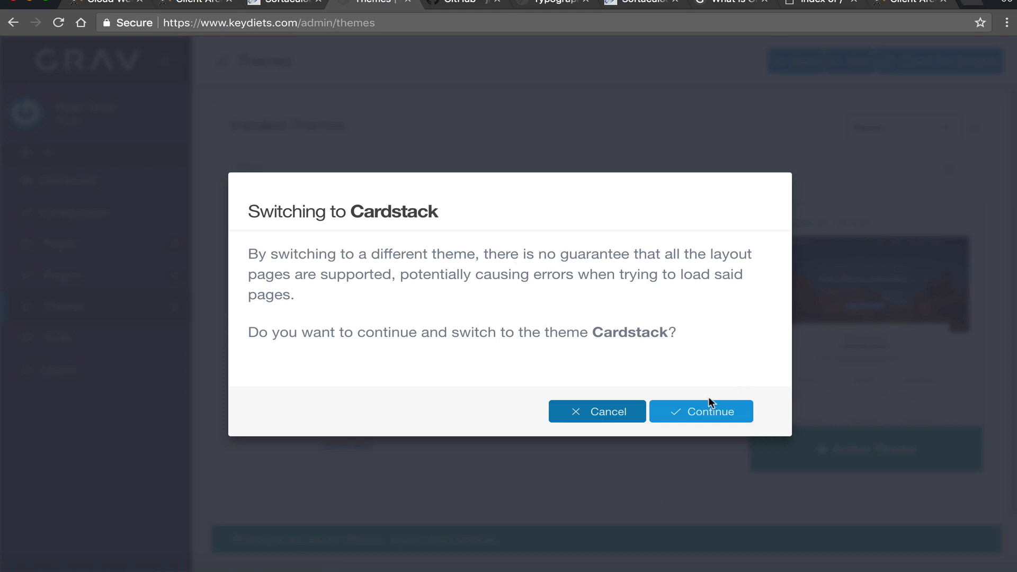
- Switch the site to Cardstack and reload the KeyDiets site to see the result
{"action": "left_click", "coordinate": [694, 414]}
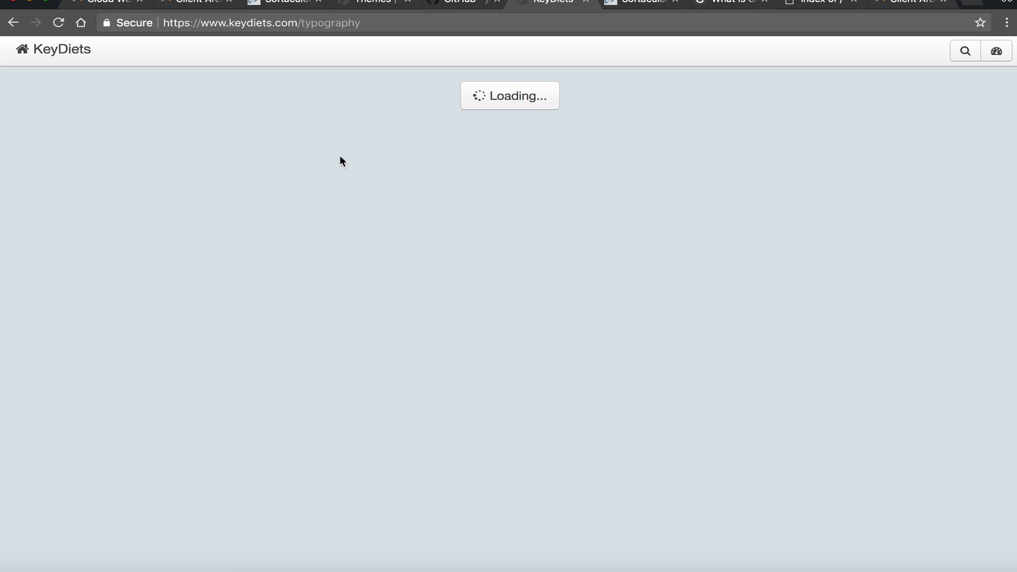
{"action": "left_click", "coordinate": [60, 51]}
{"action": "left_click", "coordinate": [60, 24]}
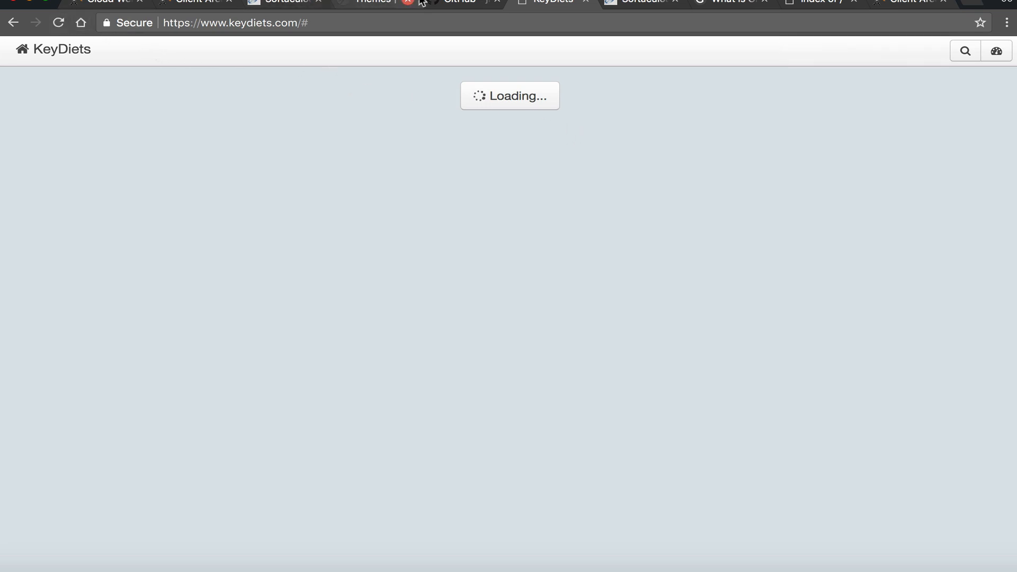
{"action": "left_click", "coordinate": [454, 4]}
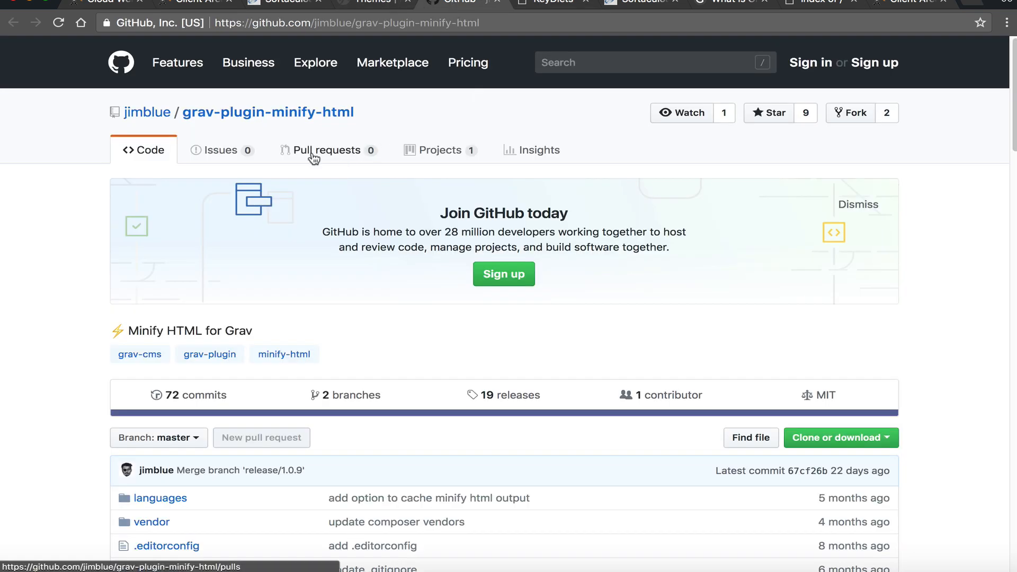
{"action": "left_click", "coordinate": [374, 5]}
{"action": "left_click", "coordinate": [461, 5]}
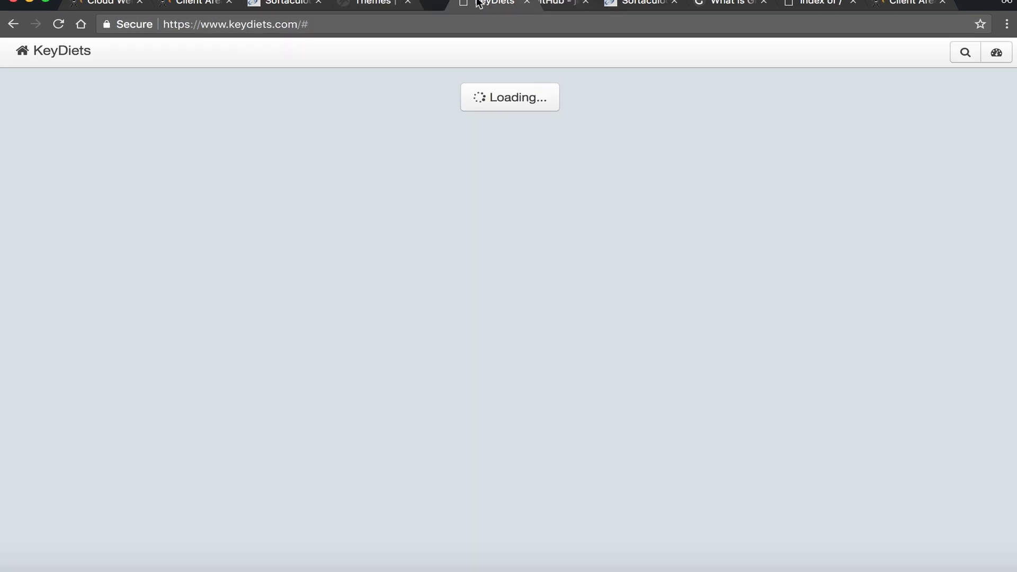
{"action": "left_click", "coordinate": [386, 3]}
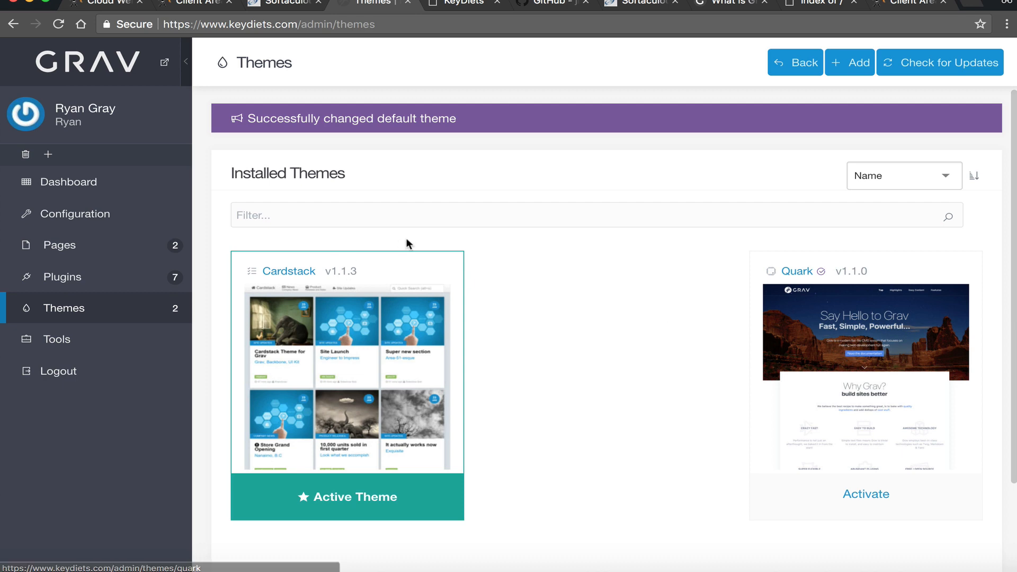
- Reactivate Quark as the theme and reload the live site to confirm it loads normally
{"action": "left_click", "coordinate": [867, 494]}
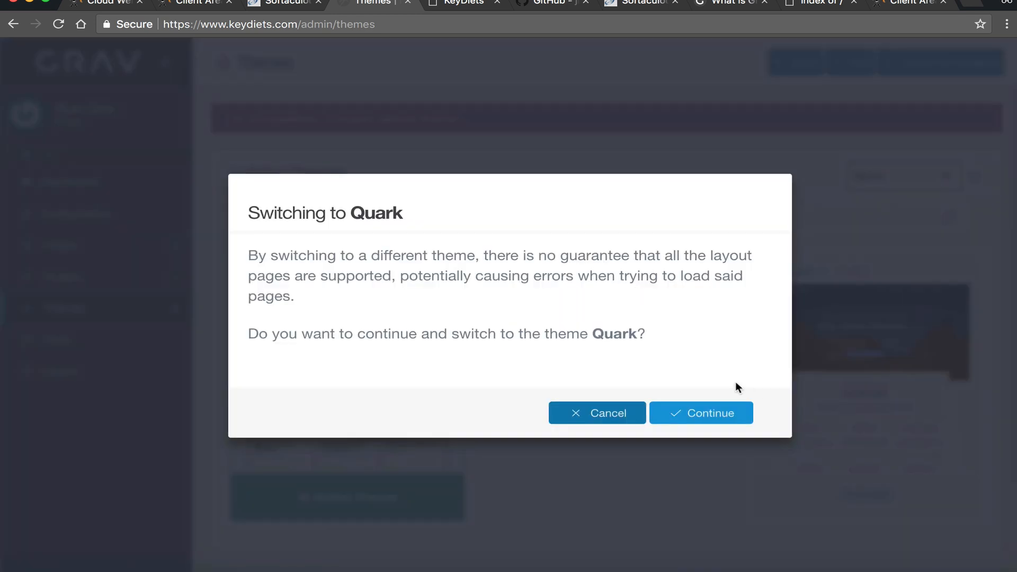
{"action": "left_click", "coordinate": [697, 415]}
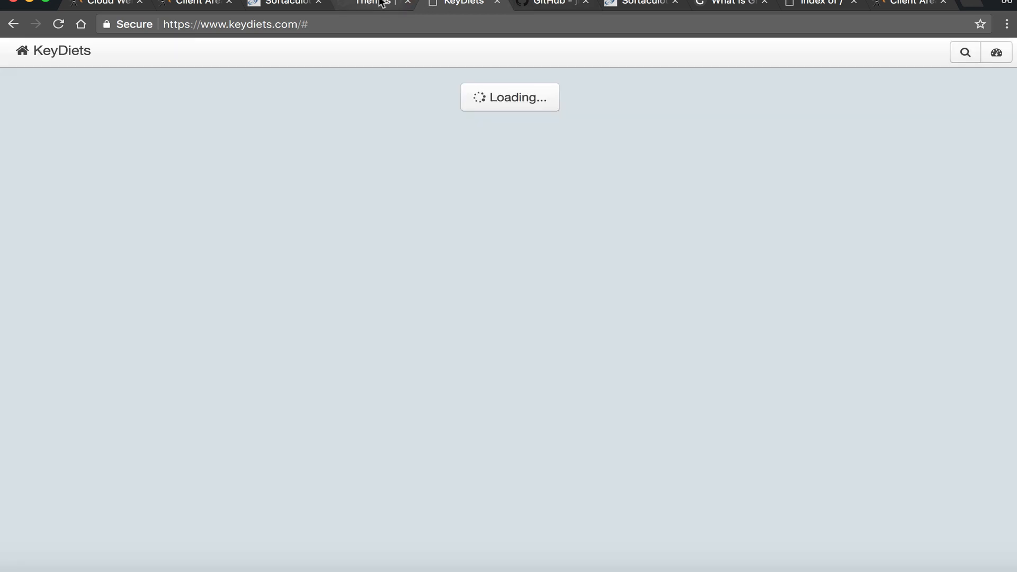
{"action": "left_click", "coordinate": [382, 3]}
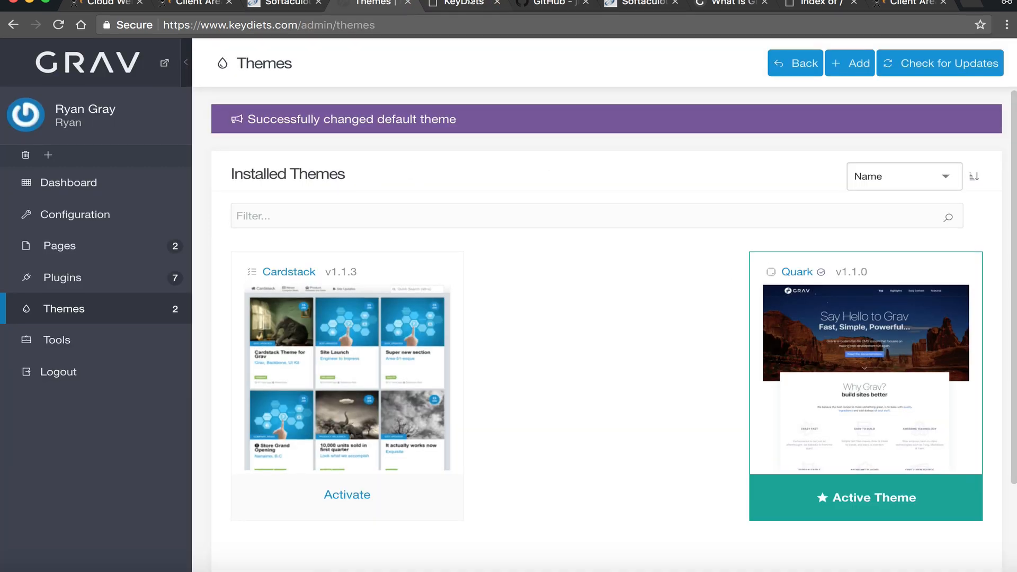
{"action": "left_click", "coordinate": [464, 3]}
{"action": "left_click", "coordinate": [58, 24]}
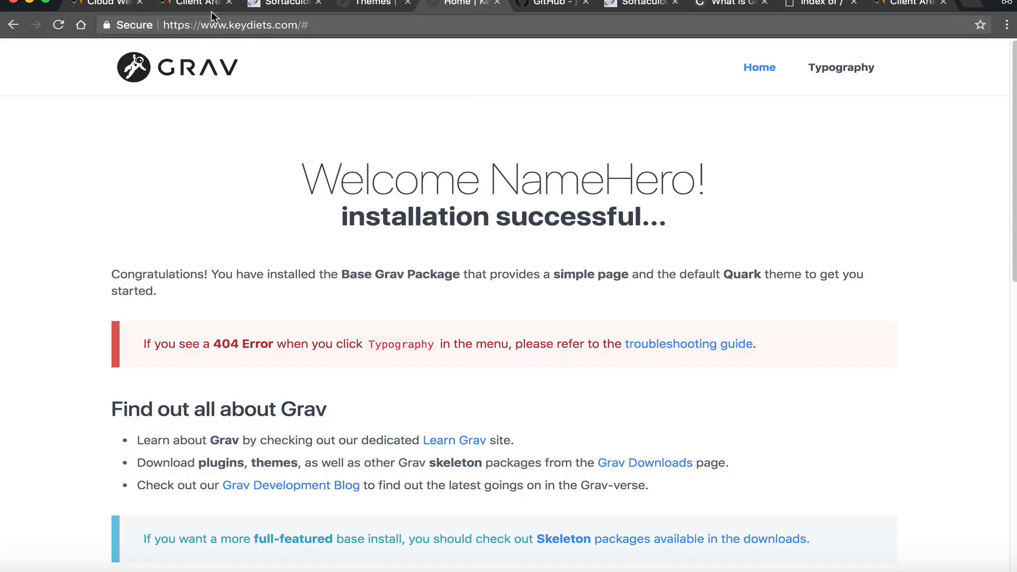
{"action": "left_click", "coordinate": [371, 4]}
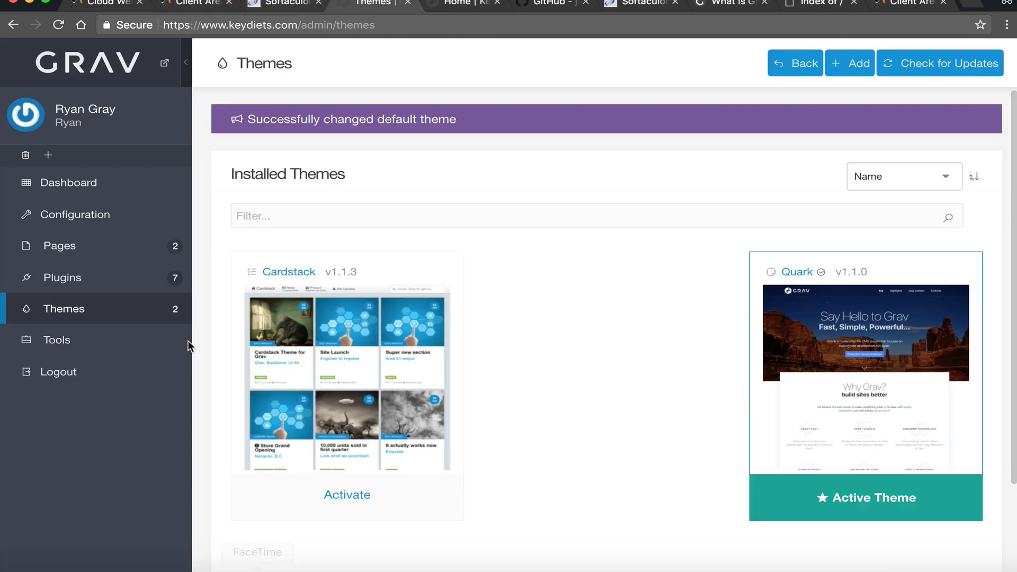
- Check themes for updates, open Tools > Direct Install, and highlight the ZIP upload heading
{"action": "left_click", "coordinate": [974, 63]}
{"action": "left_click", "coordinate": [89, 343]}
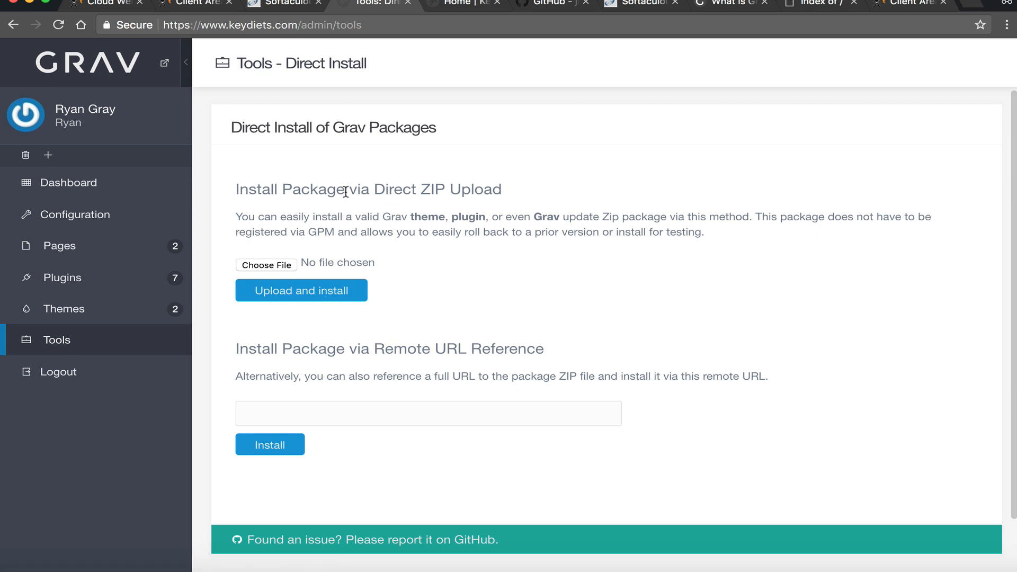
{"action": "left_click_drag", "start_coordinate": [327, 191], "coordinate": [411, 188]}
{"action": "left_click_drag", "start_coordinate": [493, 185], "coordinate": [441, 184]}
- Highlight parts of the upload description, then bring up the grav-plugin-minify-html GitHub page
{"action": "left_click", "coordinate": [424, 208]}
{"action": "left_click_drag", "start_coordinate": [498, 222], "coordinate": [456, 229]}
{"action": "left_click", "coordinate": [546, 225]}
{"action": "left_click_drag", "start_coordinate": [541, 227], "coordinate": [609, 230]}
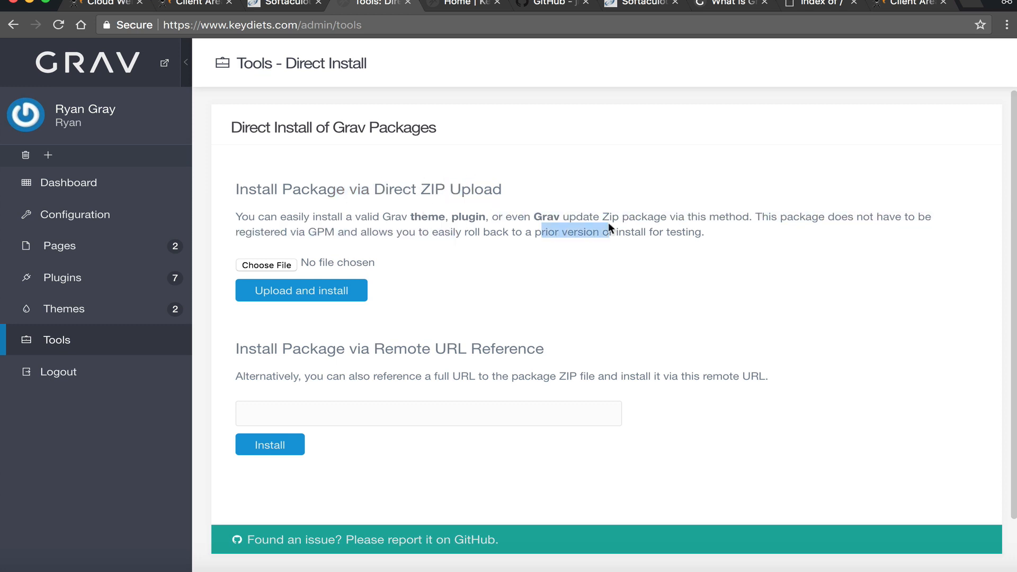
{"action": "left_click", "coordinate": [546, 234]}
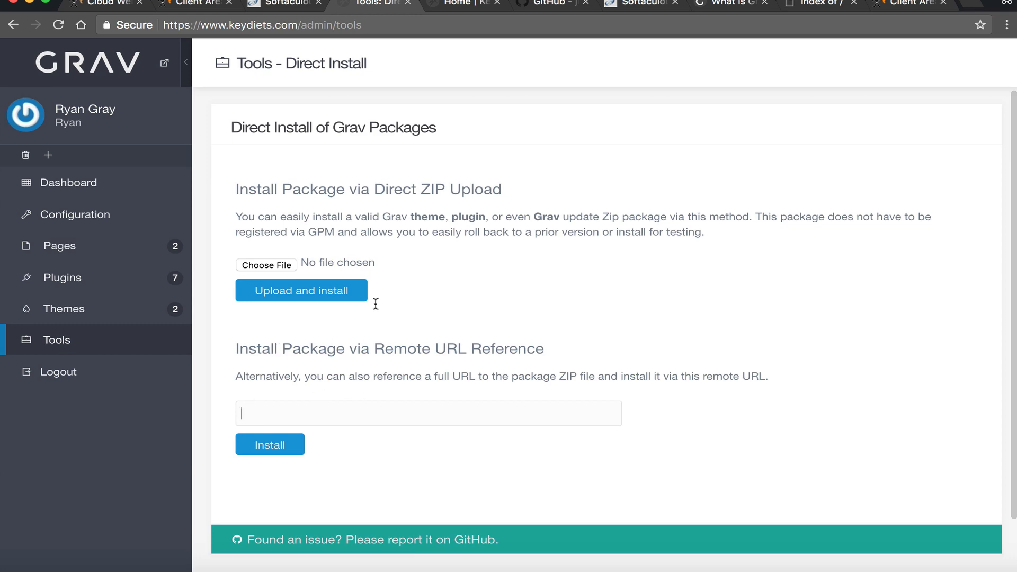
{"action": "left_click", "coordinate": [556, 4]}
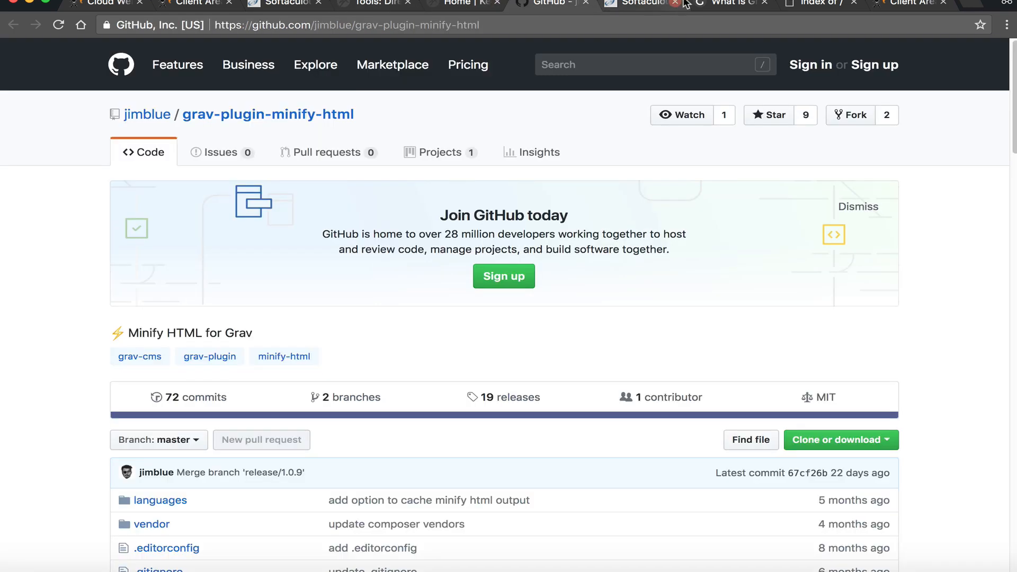
- Go from the Grav documentation to the getgrav.org Downloads page
{"action": "left_click", "coordinate": [684, 4]}
{"action": "left_click", "coordinate": [732, 5]}
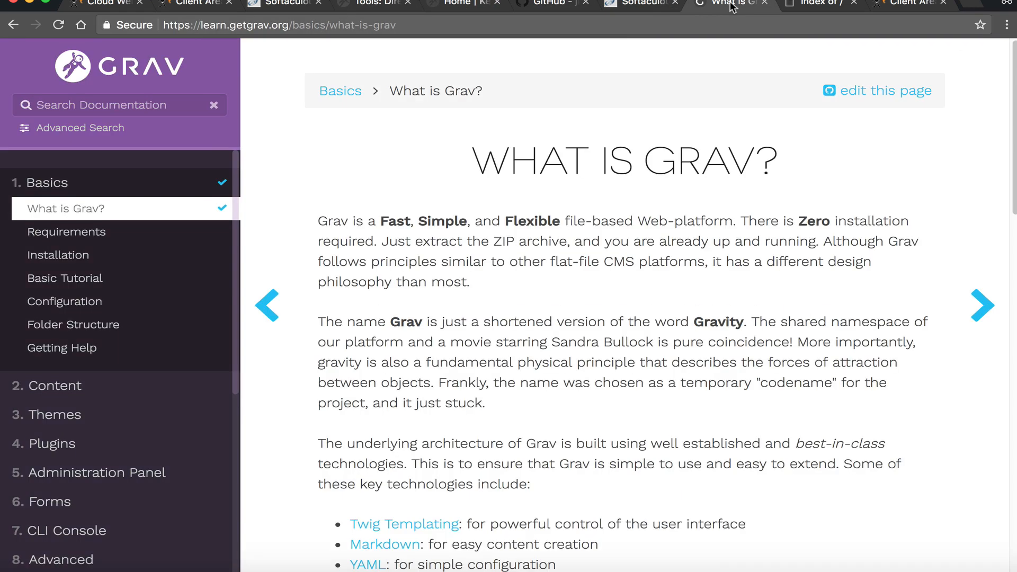
{"action": "left_click", "coordinate": [93, 74]}
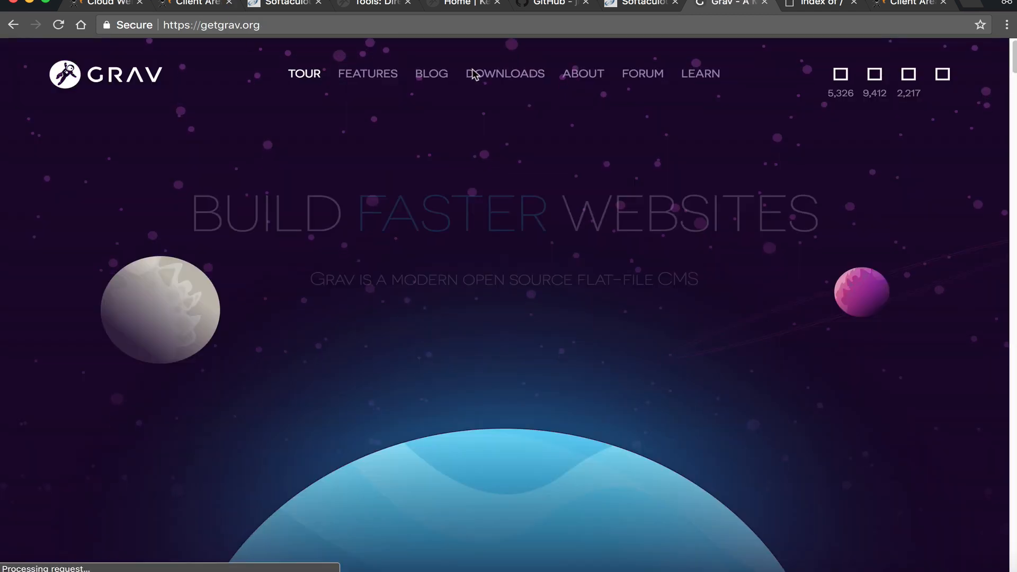
{"action": "left_click", "coordinate": [506, 74]}
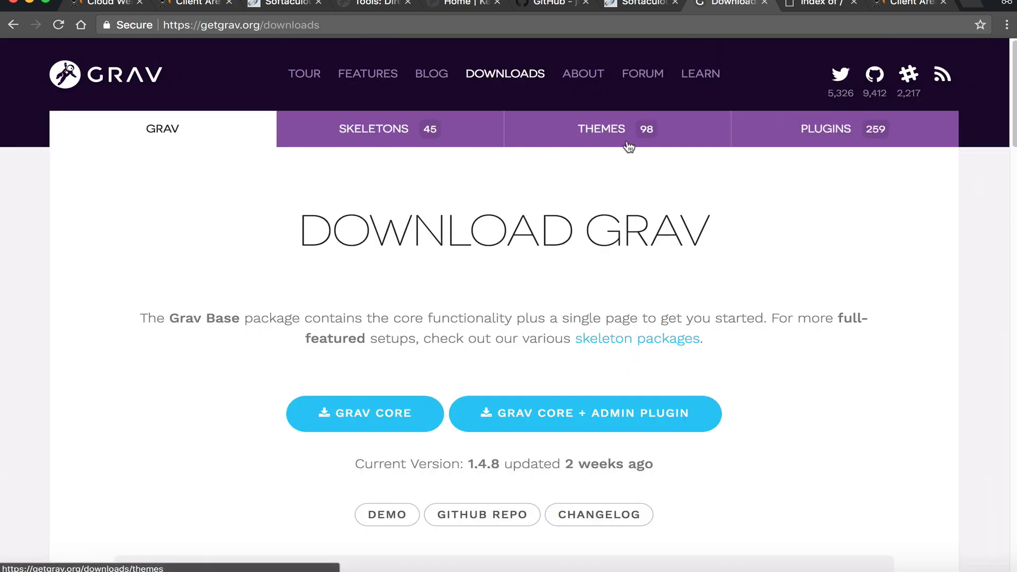
- Scroll through the available Skeletons downloads
{"action": "left_click", "coordinate": [386, 131]}
{"action": "scroll", "coordinate": [445, 370], "scroll_direction": "down", "scroll_amount": 5}
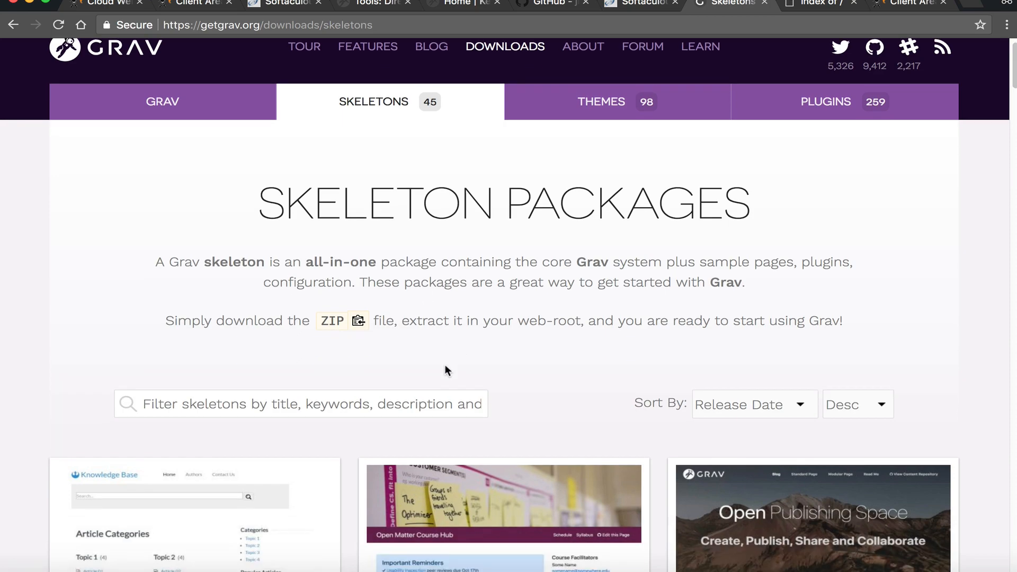
{"action": "scroll", "coordinate": [536, 293], "scroll_direction": "down", "scroll_amount": 6}
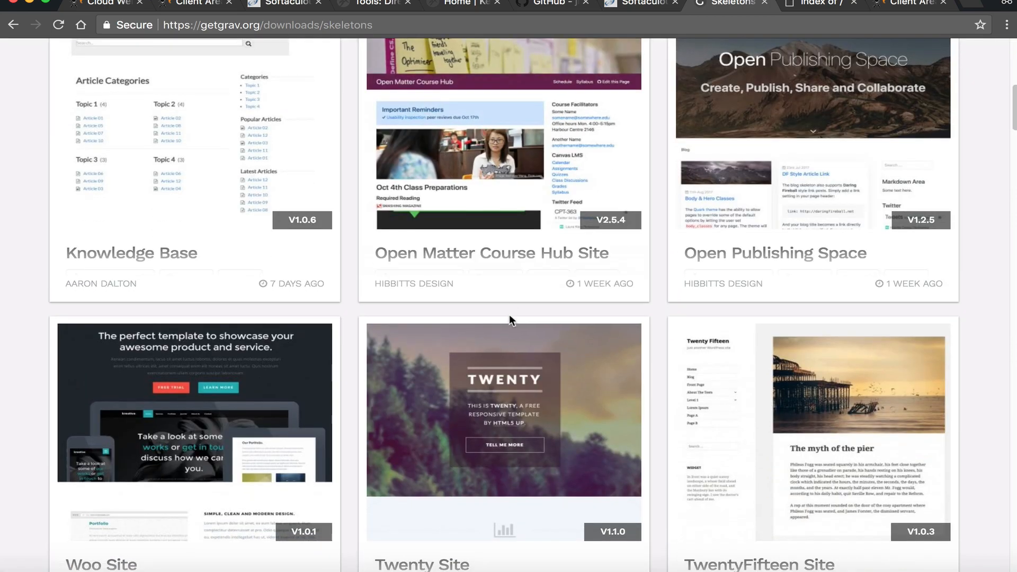
{"action": "scroll", "coordinate": [514, 315], "scroll_direction": "down", "scroll_amount": 15}
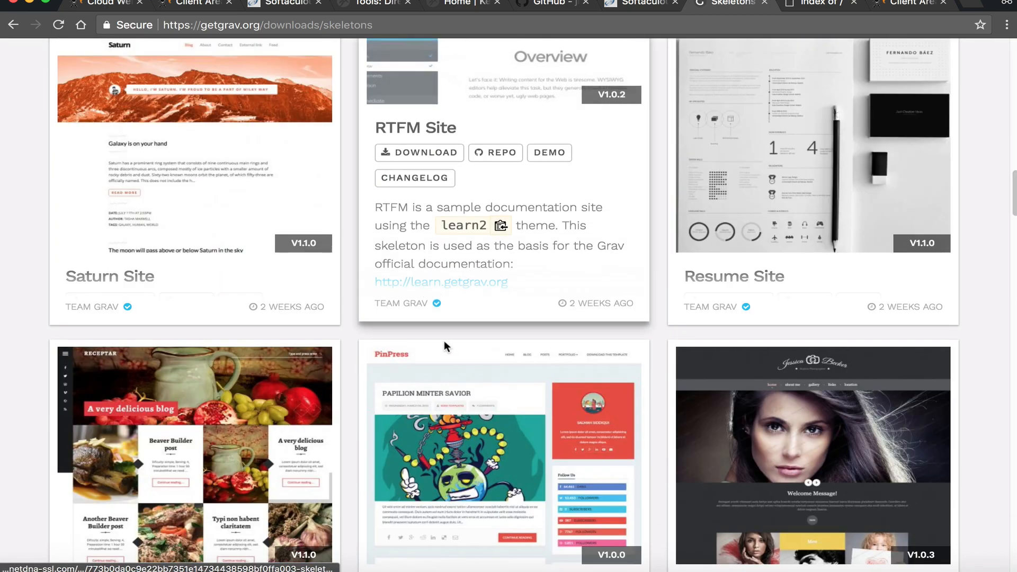
{"action": "scroll", "coordinate": [814, 315], "scroll_direction": "down", "scroll_amount": 9}
{"action": "scroll", "coordinate": [537, 254], "scroll_direction": "up", "scroll_amount": 13}
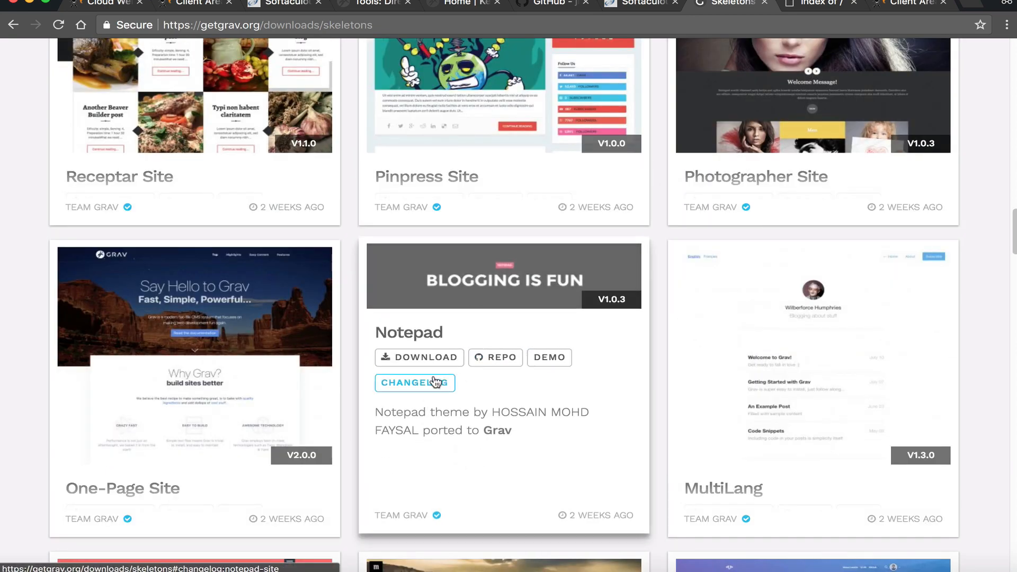
{"action": "scroll", "coordinate": [476, 359], "scroll_direction": "up", "scroll_amount": 9}
{"action": "scroll", "coordinate": [476, 359], "scroll_direction": "up", "scroll_amount": 15}
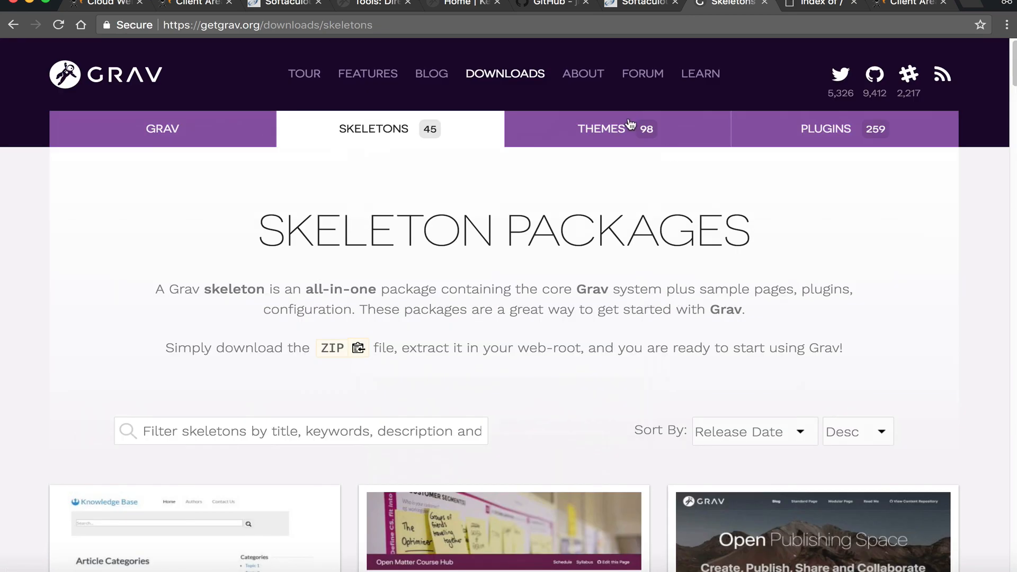
- Scroll through the available Themes downloads
{"action": "left_click", "coordinate": [635, 138]}
{"action": "scroll", "coordinate": [558, 270], "scroll_direction": "down", "scroll_amount": 6}
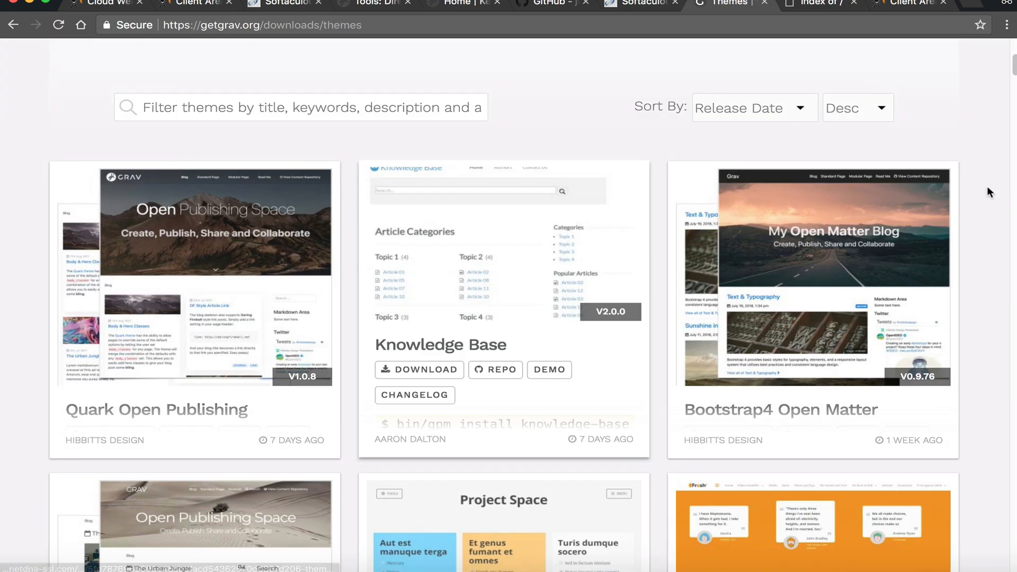
{"action": "scroll", "coordinate": [765, 182], "scroll_direction": "down", "scroll_amount": 10}
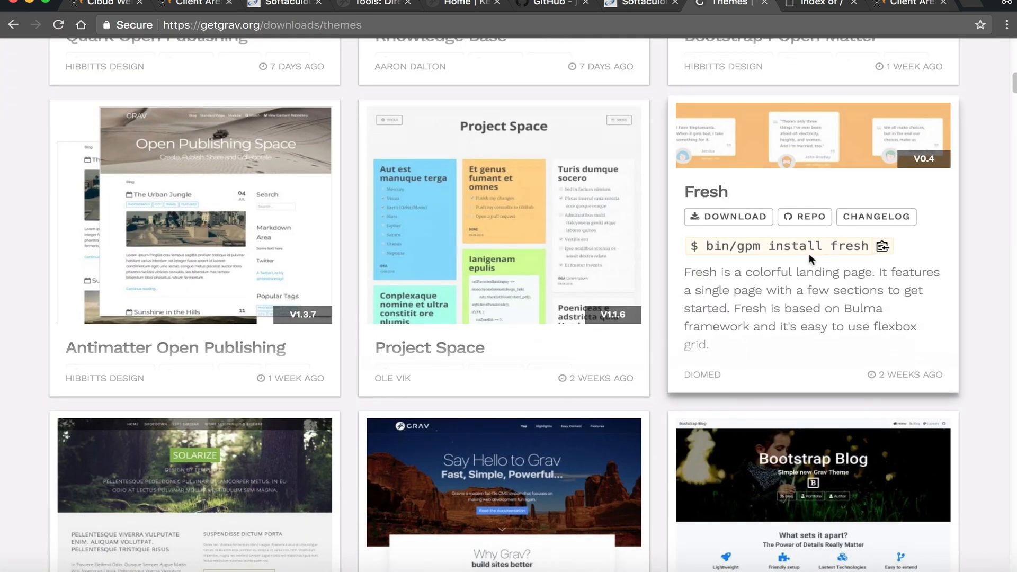
{"action": "scroll", "coordinate": [715, 240], "scroll_direction": "down", "scroll_amount": 20}
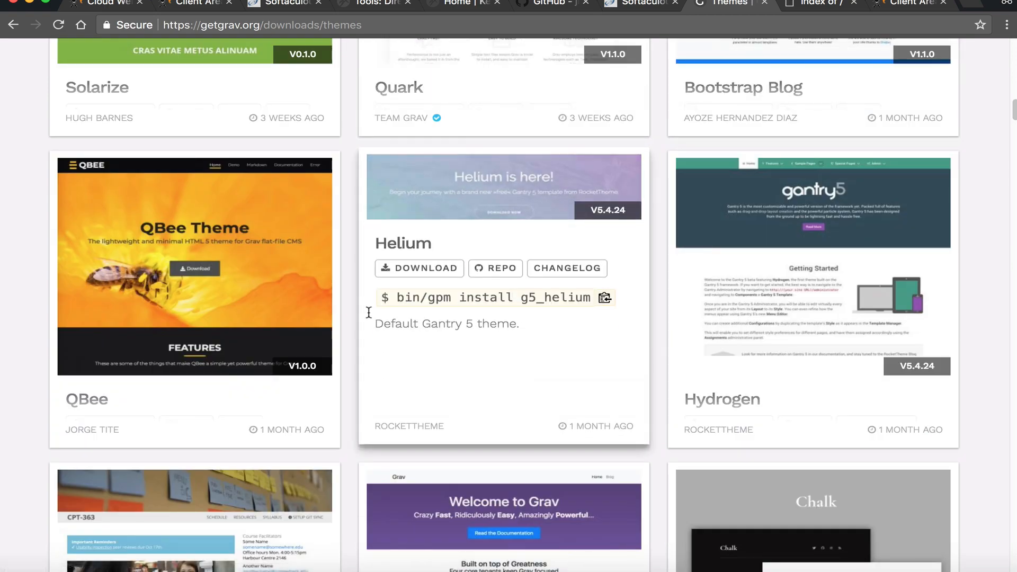
{"action": "scroll", "coordinate": [913, 271], "scroll_direction": "up", "scroll_amount": 20}
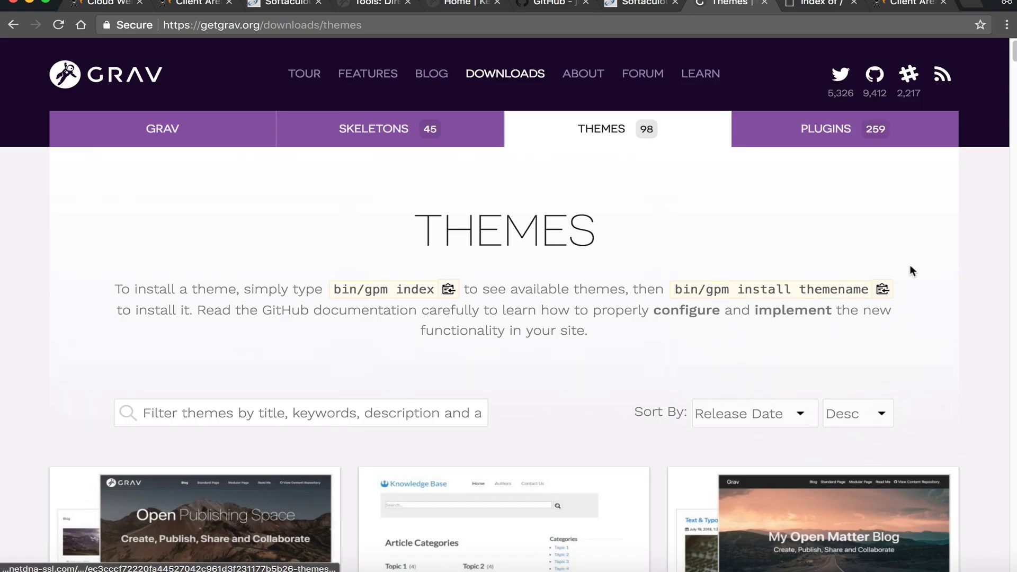
- Scroll through the Plugins downloads, then return to the Grav Admin Direct Install page
{"action": "left_click", "coordinate": [842, 136]}
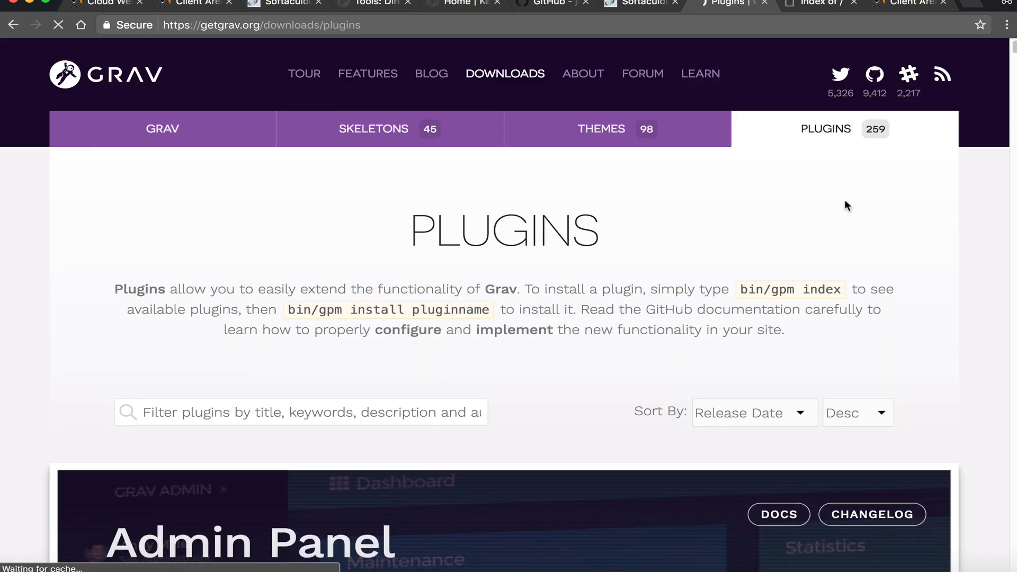
{"action": "scroll", "coordinate": [504, 227], "scroll_direction": "down", "scroll_amount": 15}
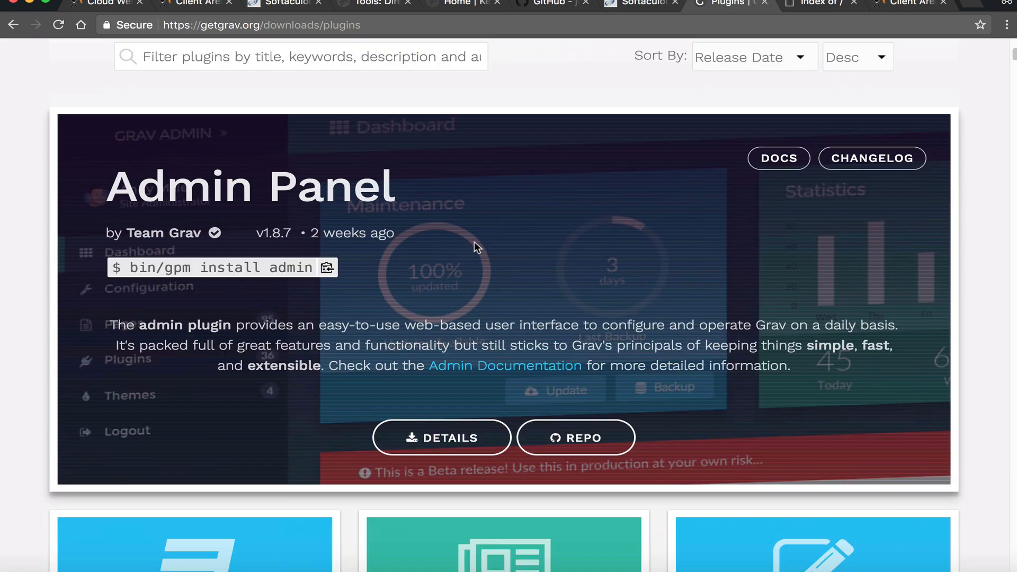
{"action": "scroll", "coordinate": [777, 273], "scroll_direction": "down", "scroll_amount": 7}
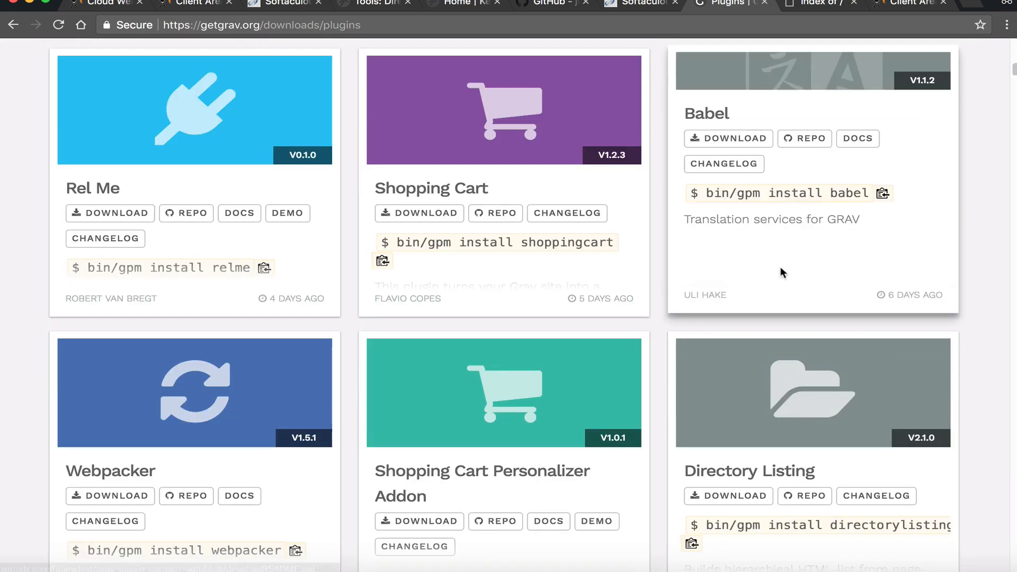
{"action": "scroll", "coordinate": [326, 218], "scroll_direction": "down", "scroll_amount": 16}
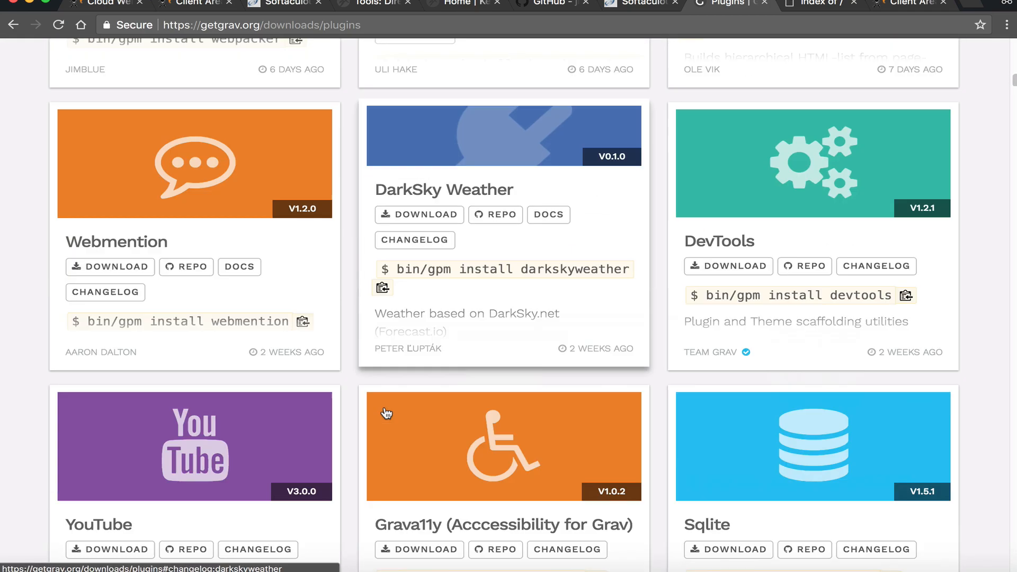
{"action": "scroll", "coordinate": [498, 327], "scroll_direction": "down", "scroll_amount": 5}
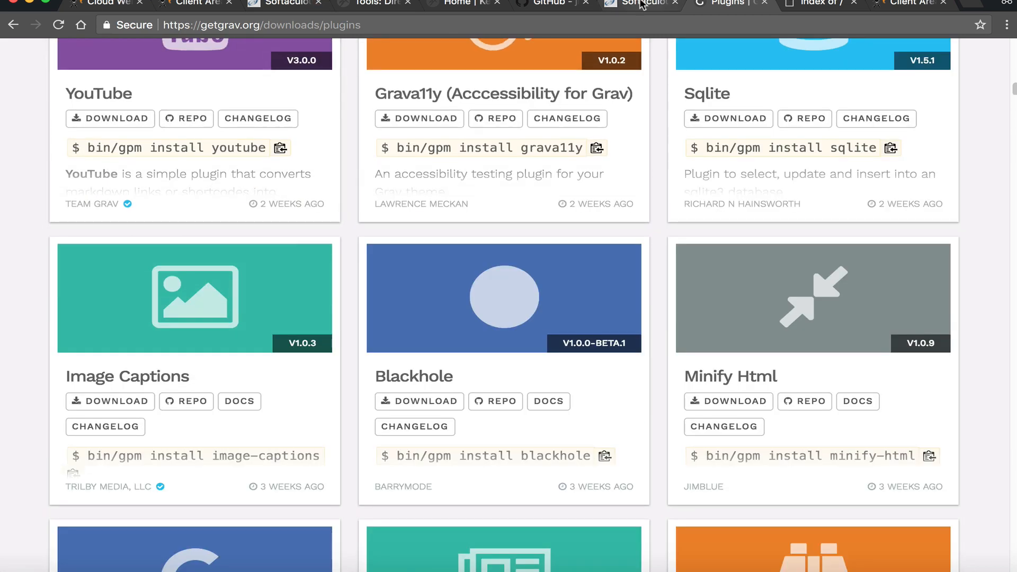
{"action": "left_click", "coordinate": [551, 3]}
{"action": "left_click", "coordinate": [379, 3]}
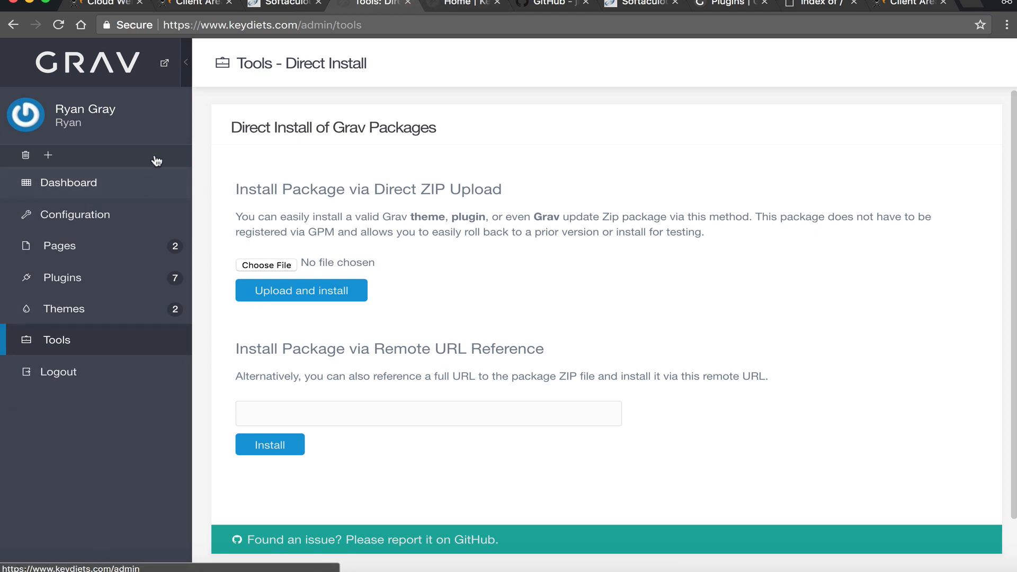
- Look over the admin Dashboard, reload the Home | Keydiets site tab, then show the NameHero Client Area
{"action": "left_click", "coordinate": [112, 197]}
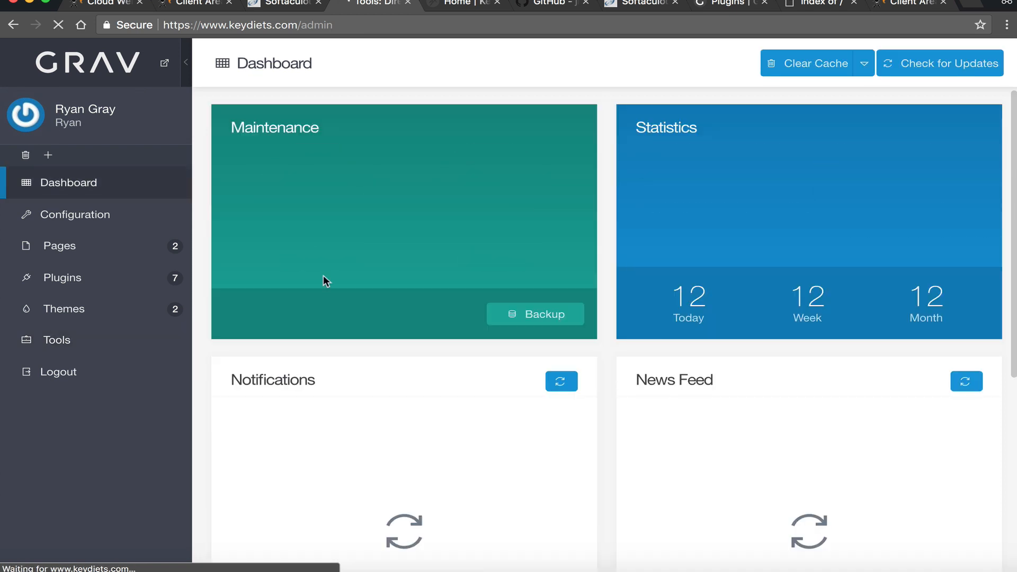
{"action": "scroll", "coordinate": [482, 329], "scroll_direction": "down", "scroll_amount": 2}
{"action": "scroll", "coordinate": [483, 333], "scroll_direction": "up", "scroll_amount": 2}
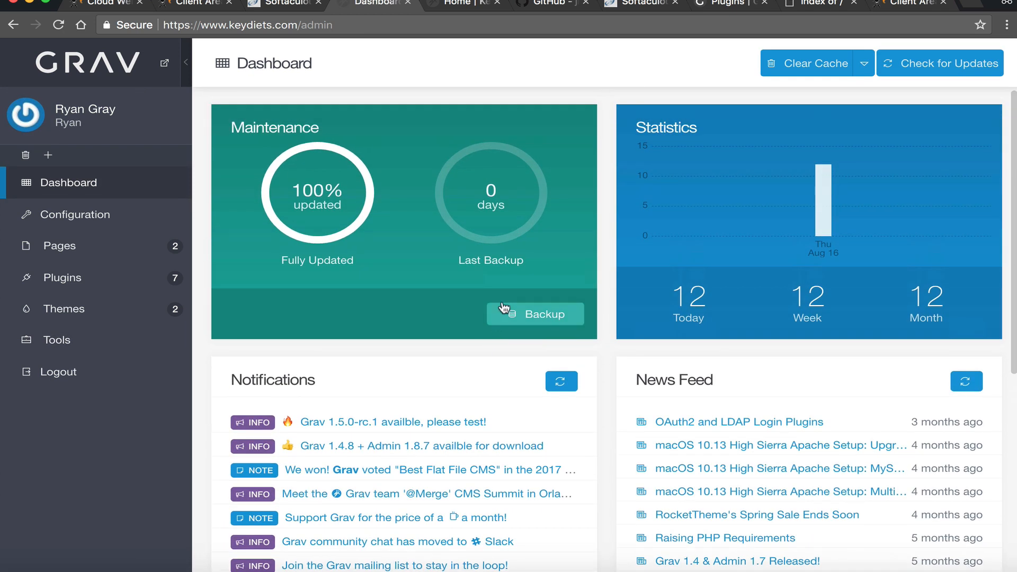
{"action": "left_click", "coordinate": [461, 5]}
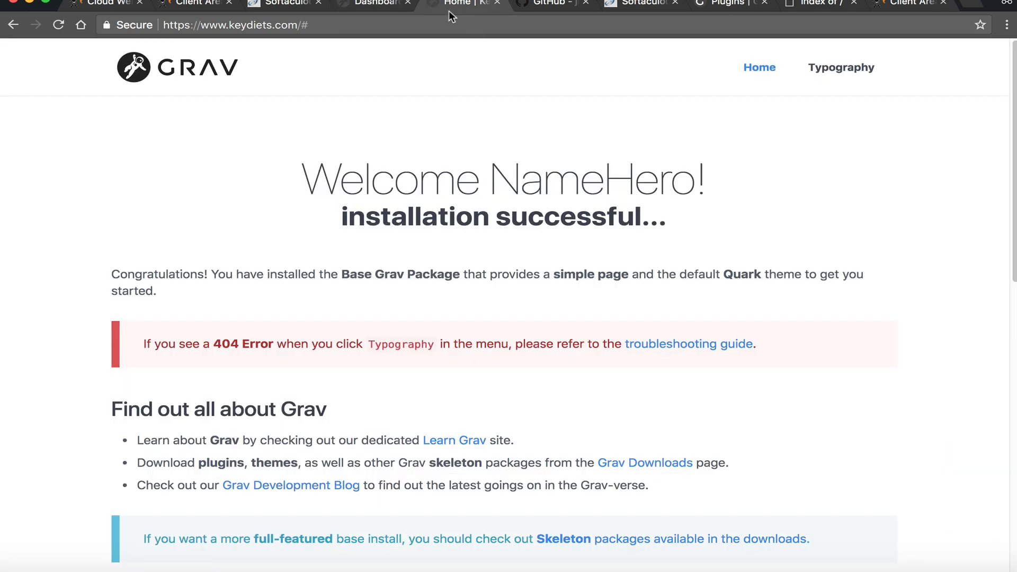
{"action": "left_click", "coordinate": [132, 68]}
{"action": "left_click", "coordinate": [215, 5]}
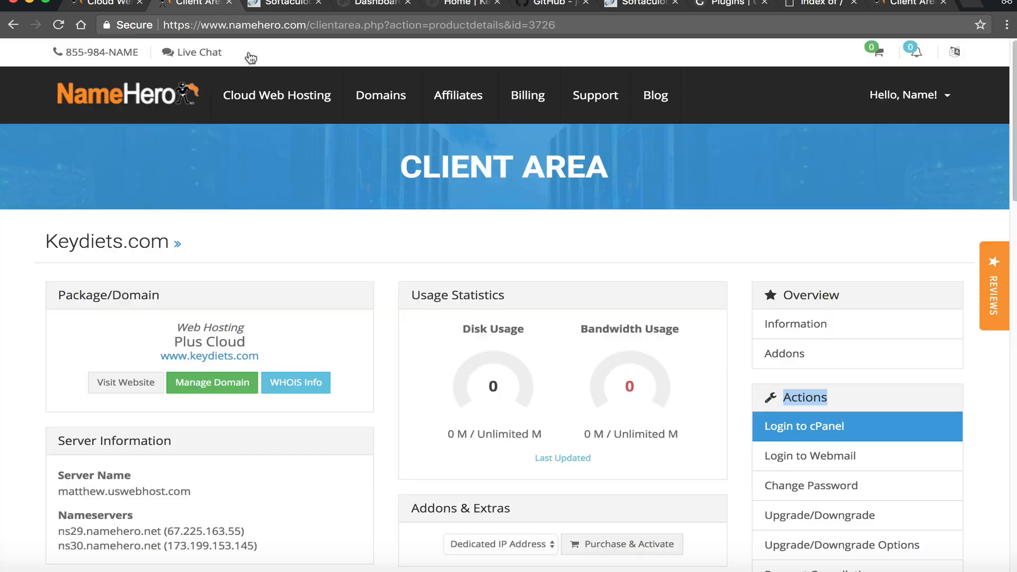
- Log in to cPanel, open File Manager, and look inside the www and cgi-bin folders
{"action": "left_click", "coordinate": [803, 426]}
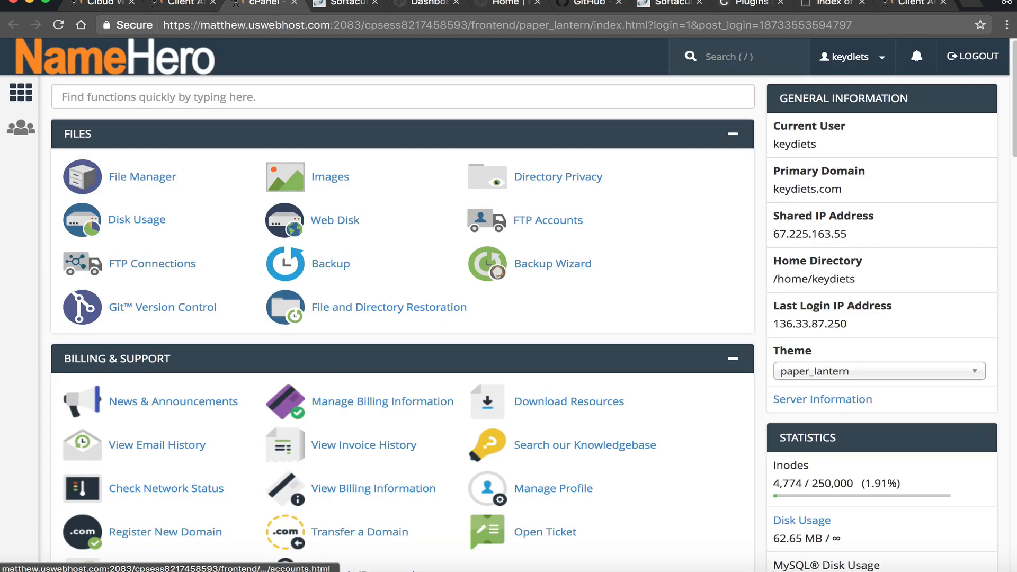
{"action": "left_click", "coordinate": [181, 185]}
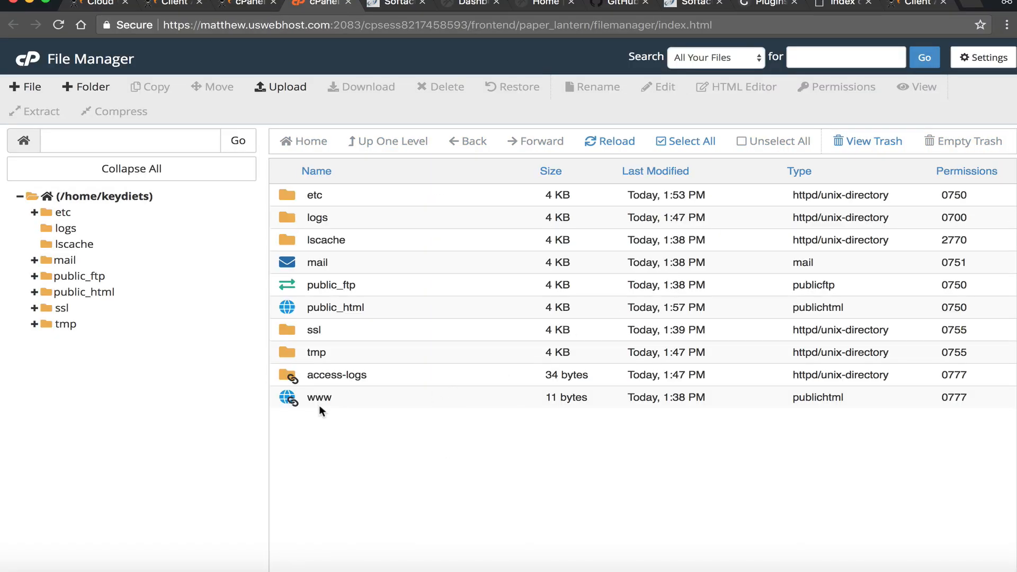
{"action": "double_click", "coordinate": [287, 402]}
{"action": "scroll", "coordinate": [373, 349], "scroll_direction": "down", "scroll_amount": 3}
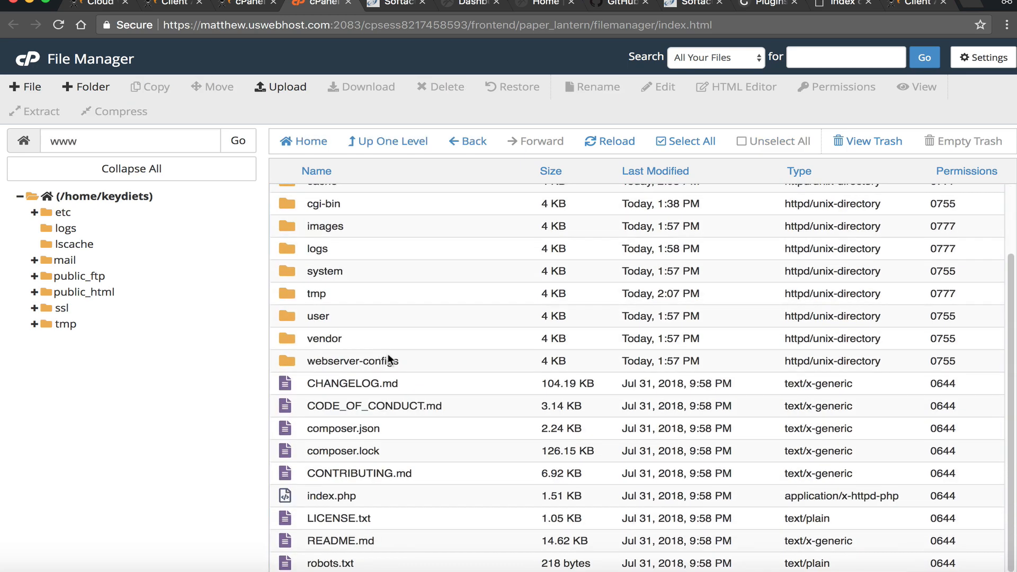
{"action": "scroll", "coordinate": [378, 204], "scroll_direction": "up", "scroll_amount": 3}
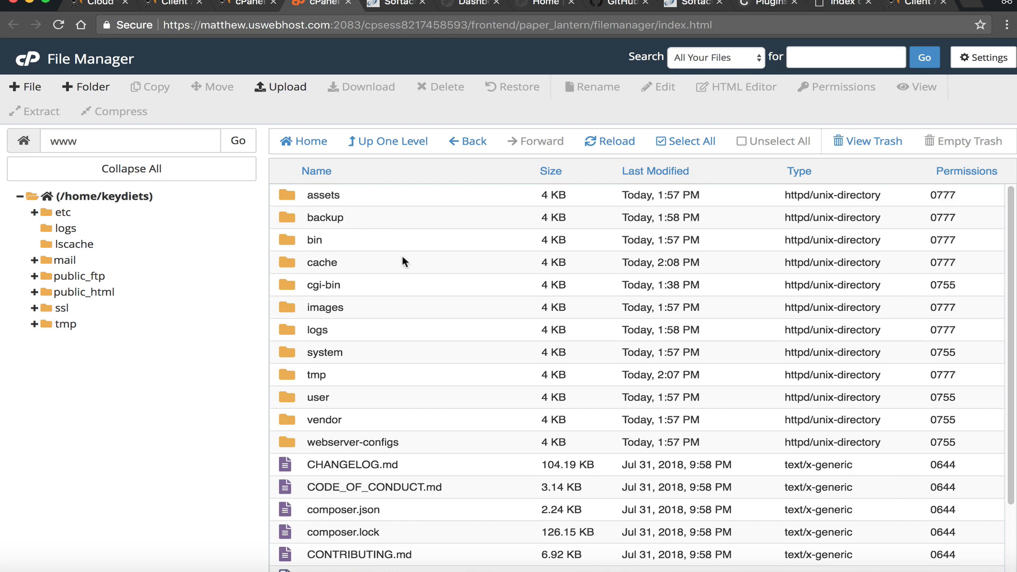
{"action": "double_click", "coordinate": [298, 286]}
{"action": "left_click", "coordinate": [410, 141]}
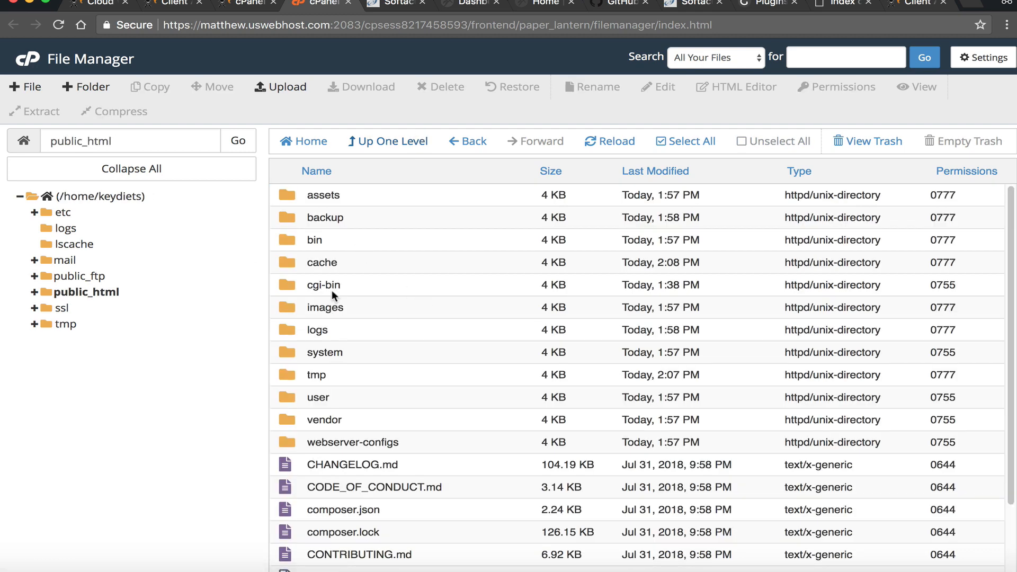
- Navigate from public_html into user/pages to see 01.home and 02.typography
{"action": "scroll", "coordinate": [364, 495], "scroll_direction": "down", "scroll_amount": 3}
{"action": "scroll", "coordinate": [374, 339], "scroll_direction": "up", "scroll_amount": 3}
{"action": "scroll", "coordinate": [399, 335], "scroll_direction": "down", "scroll_amount": 3}
{"action": "scroll", "coordinate": [418, 442], "scroll_direction": "up", "scroll_amount": 2}
{"action": "double_click", "coordinate": [287, 397]}
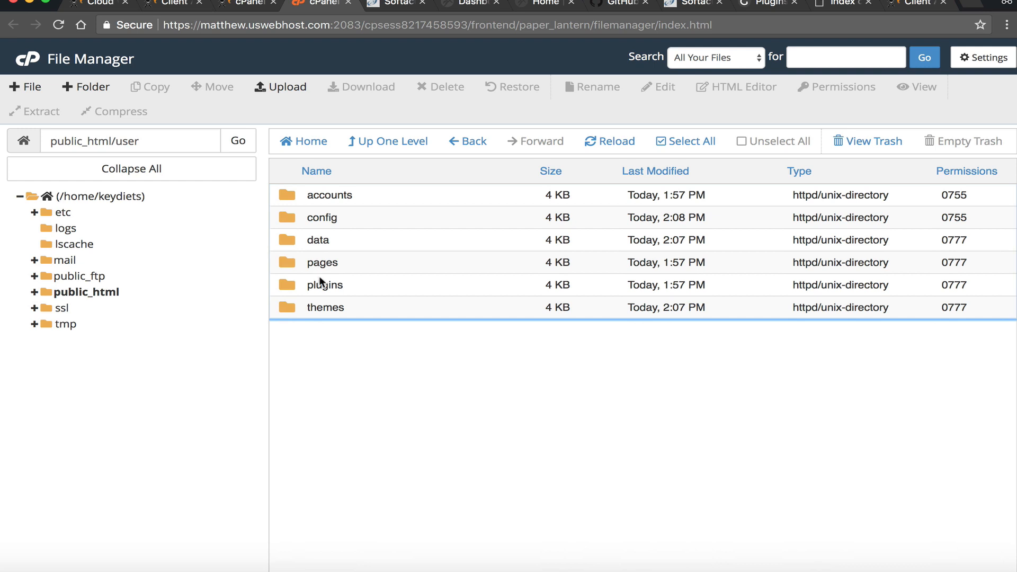
{"action": "double_click", "coordinate": [289, 262]}
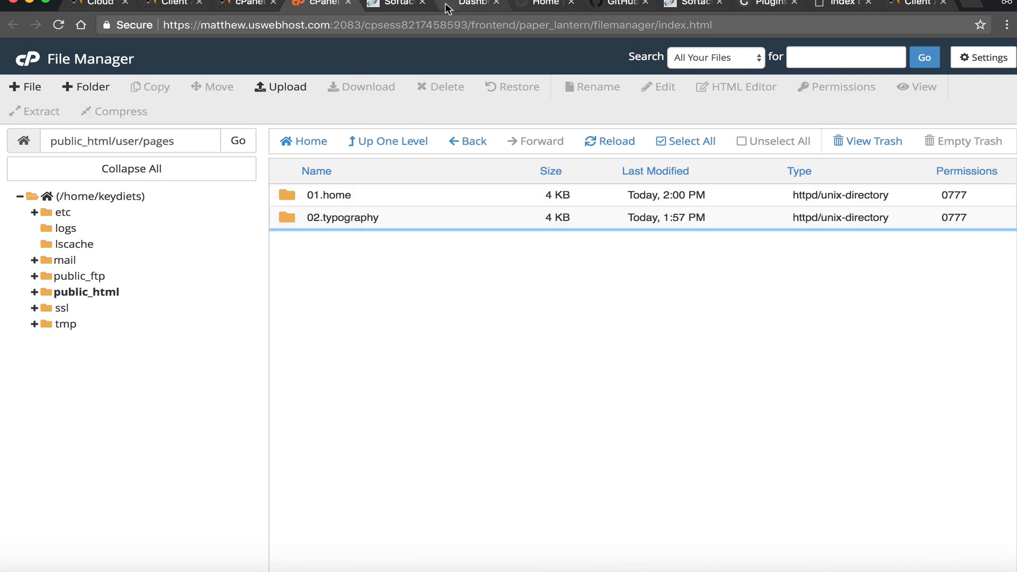
- Compare with Grav Admin's page list (Home, Typography), then return to the File Manager
{"action": "left_click", "coordinate": [404, 8]}
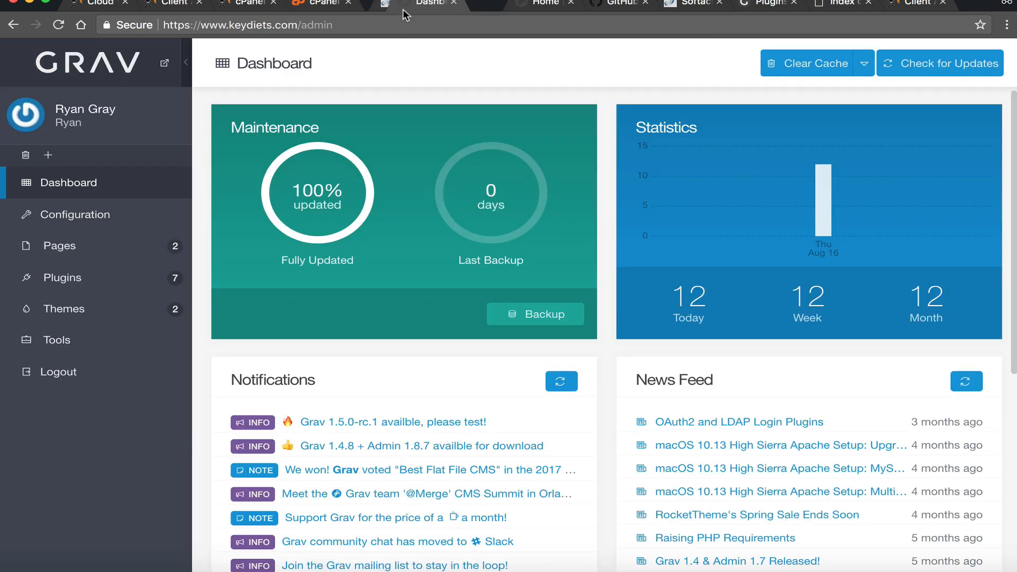
{"action": "left_click", "coordinate": [107, 258]}
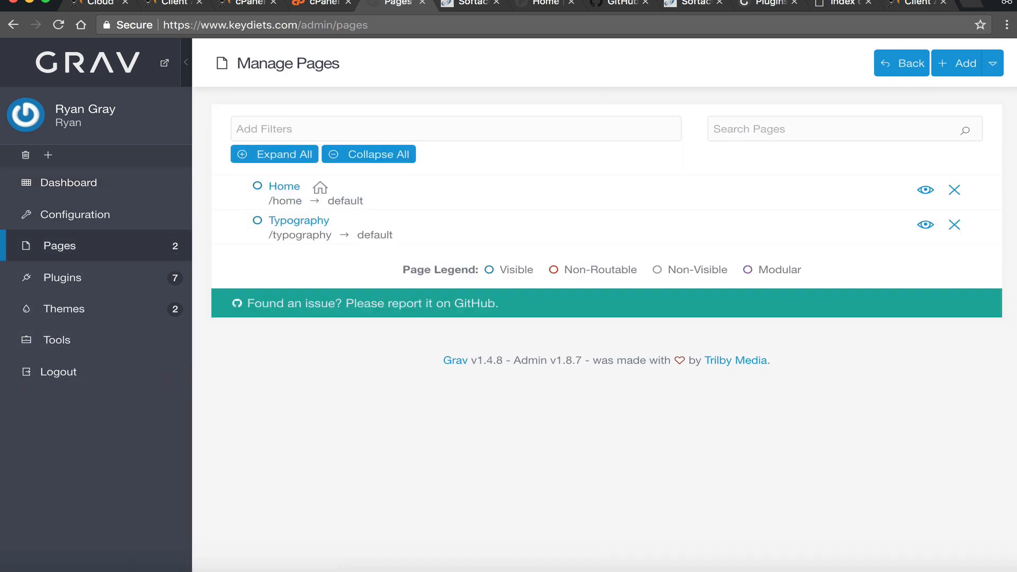
{"action": "left_click", "coordinate": [299, 5]}
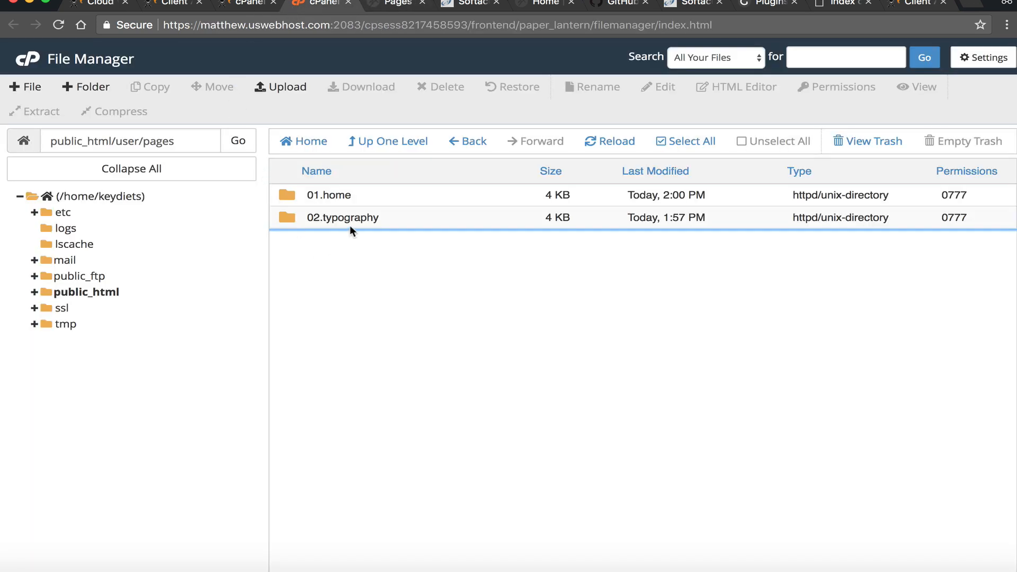
- Look inside the 01.home and 02.typography page folders
{"action": "left_click", "coordinate": [281, 197]}
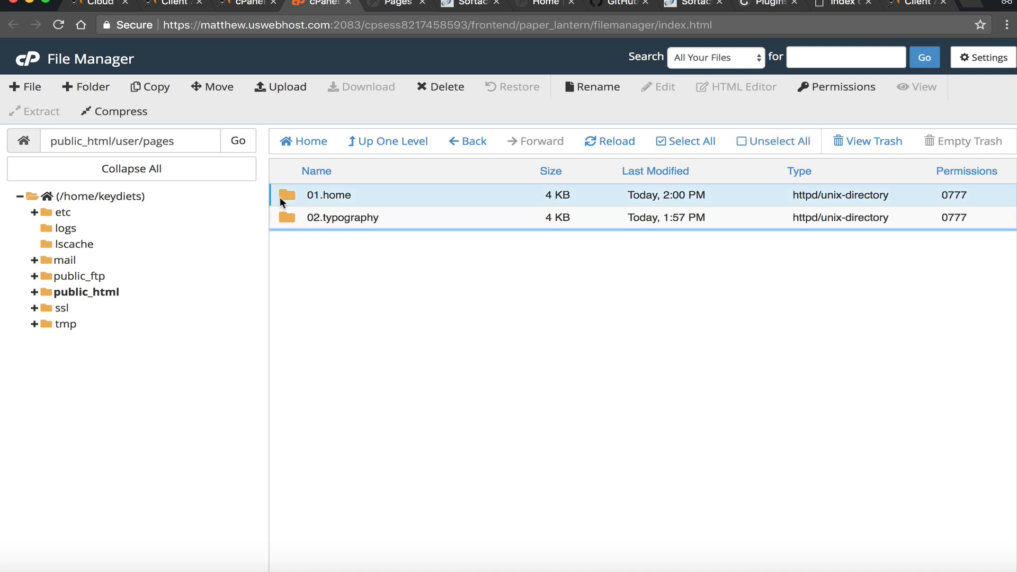
{"action": "double_click", "coordinate": [280, 196]}
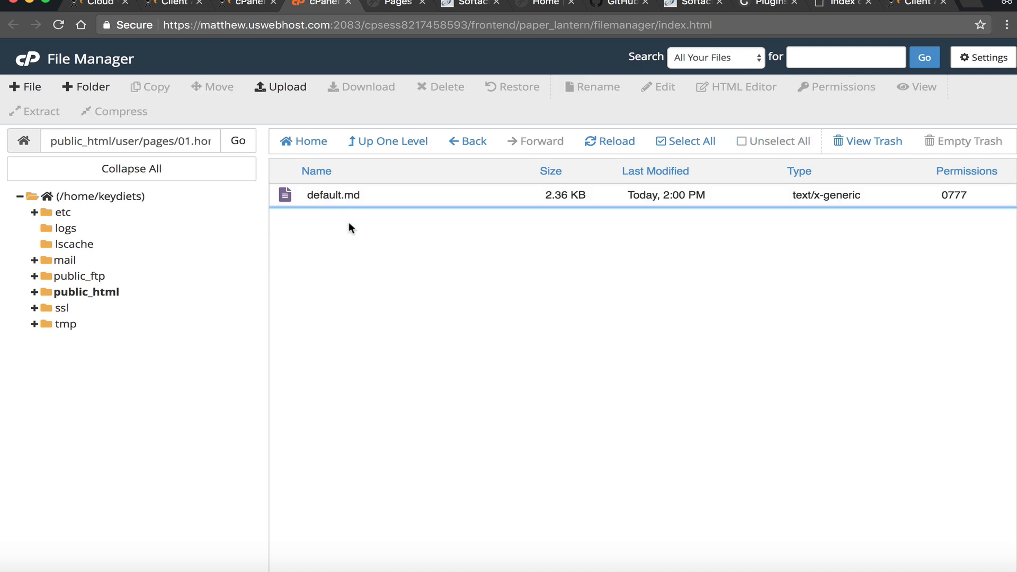
{"action": "left_click", "coordinate": [319, 195]}
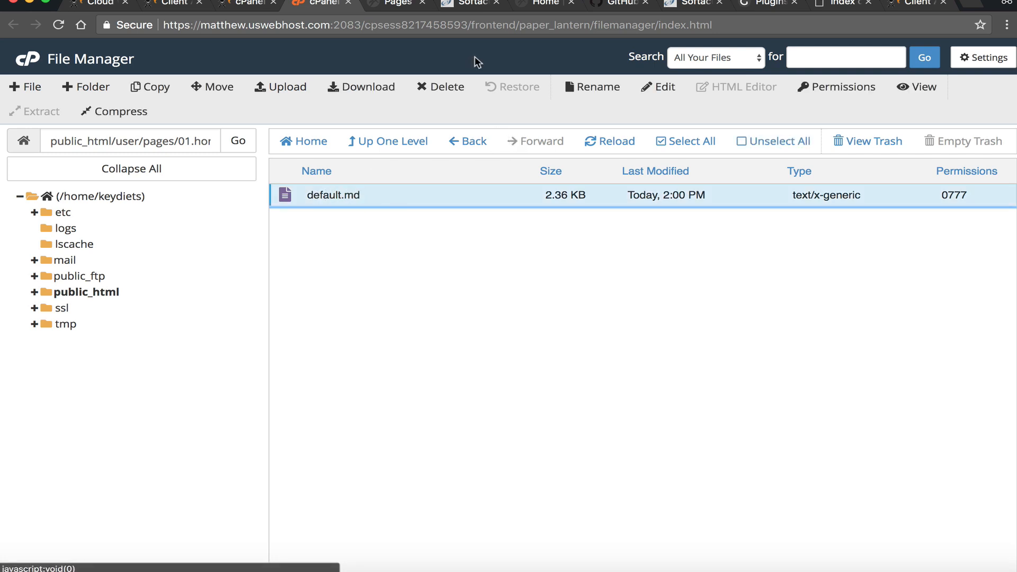
{"action": "left_click", "coordinate": [371, 144]}
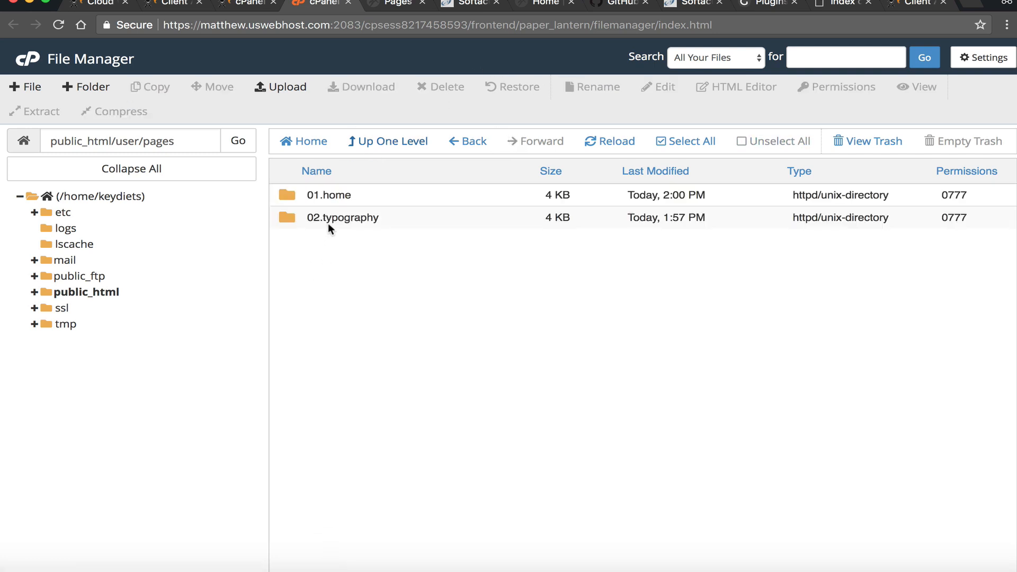
{"action": "double_click", "coordinate": [278, 217]}
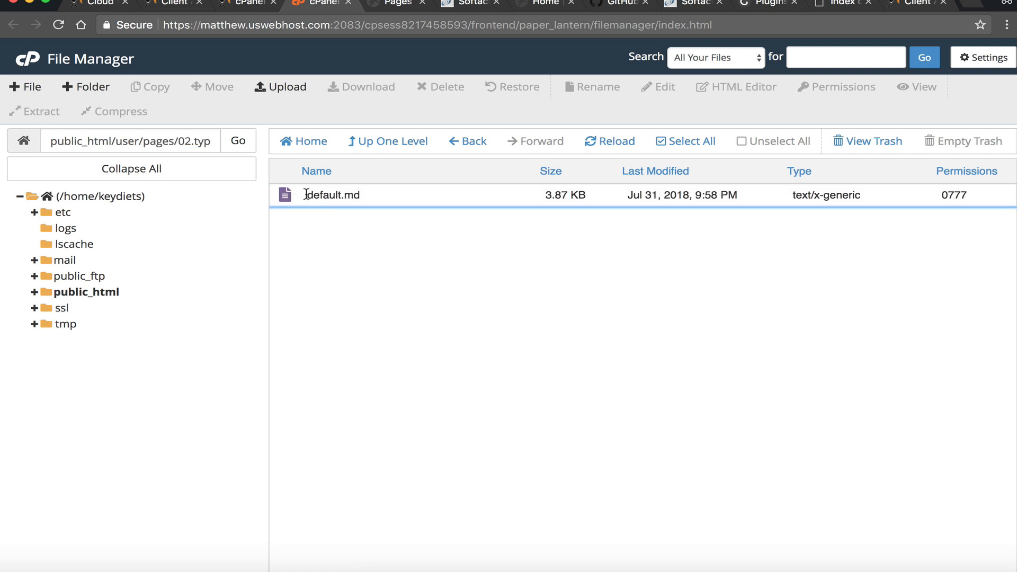
{"action": "left_click", "coordinate": [394, 143]}
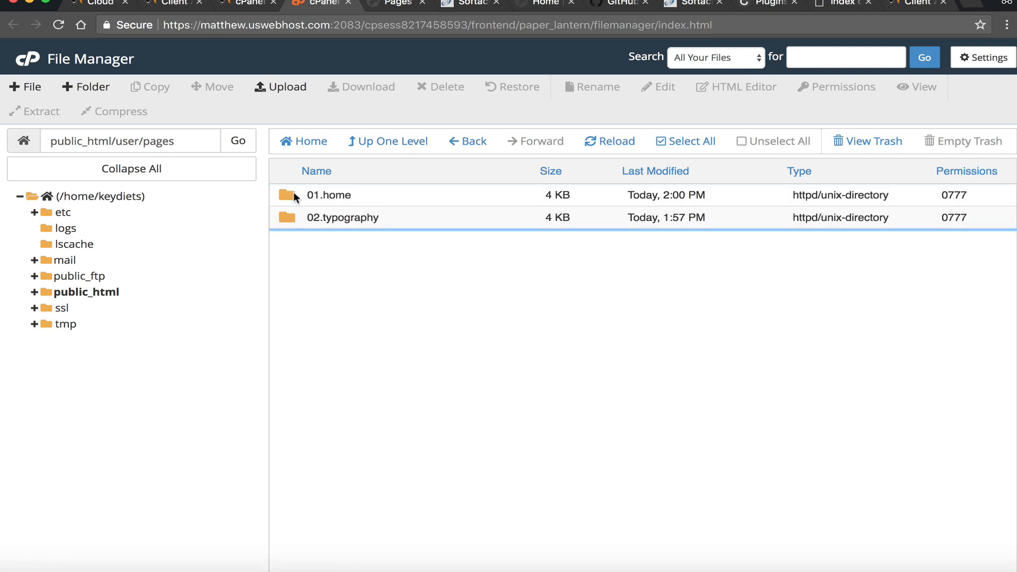
- Open 01.home's default.md in the cPanel code editor
{"action": "double_click", "coordinate": [294, 192]}
{"action": "left_click", "coordinate": [344, 197]}
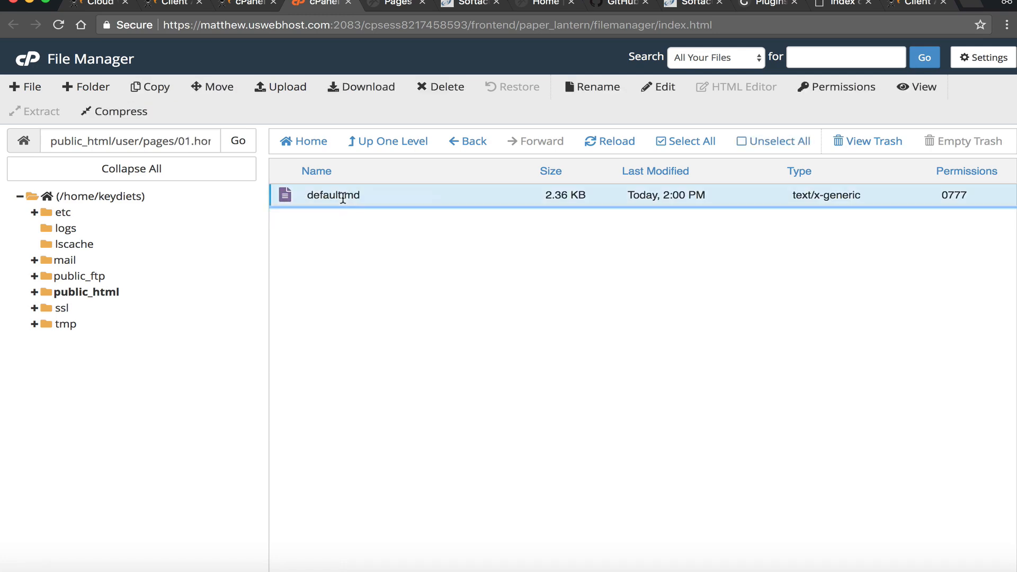
{"action": "left_click", "coordinate": [668, 86]}
{"action": "left_click", "coordinate": [662, 418]}
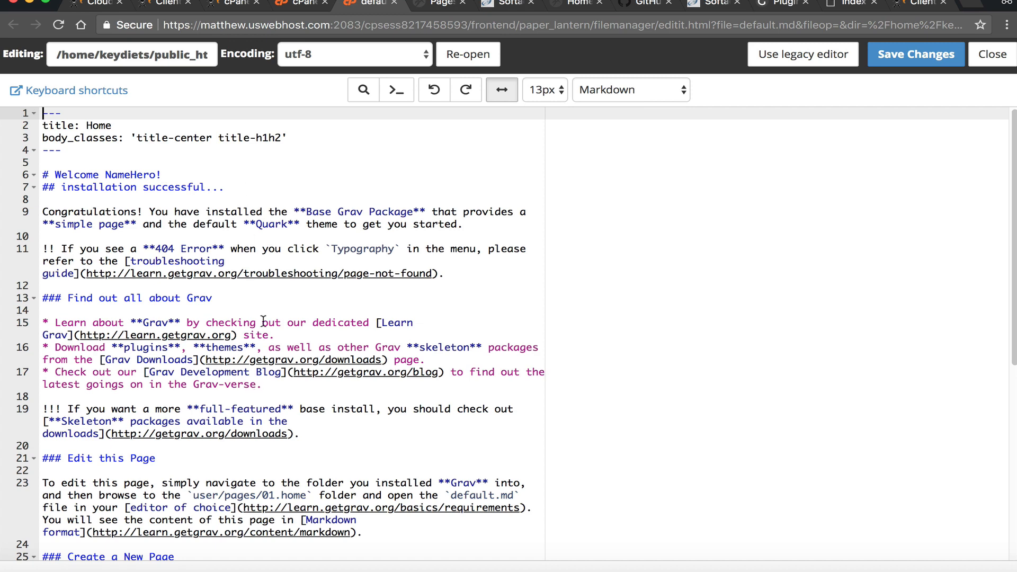
{"action": "left_click", "coordinate": [411, 2]}
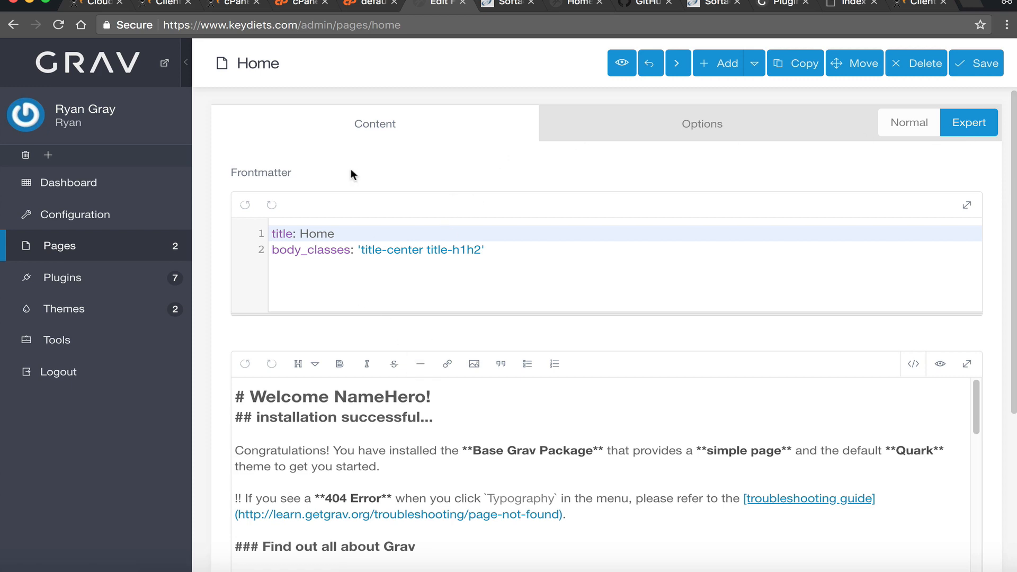
{"action": "scroll", "coordinate": [347, 264], "scroll_direction": "down", "scroll_amount": 6}
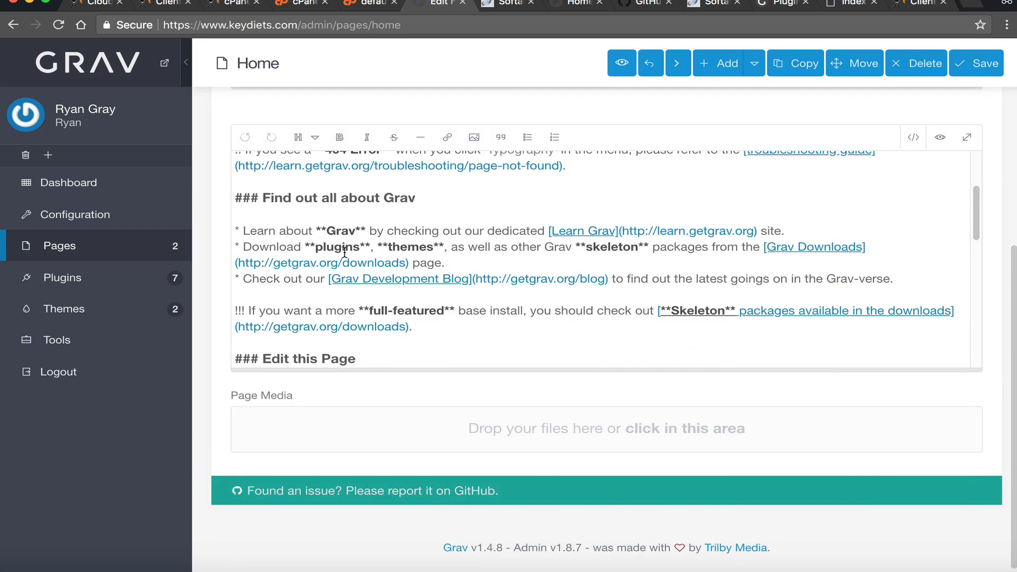
{"action": "scroll", "coordinate": [340, 256], "scroll_direction": "up", "scroll_amount": 6}
{"action": "scroll", "coordinate": [344, 256], "scroll_direction": "down", "scroll_amount": 3}
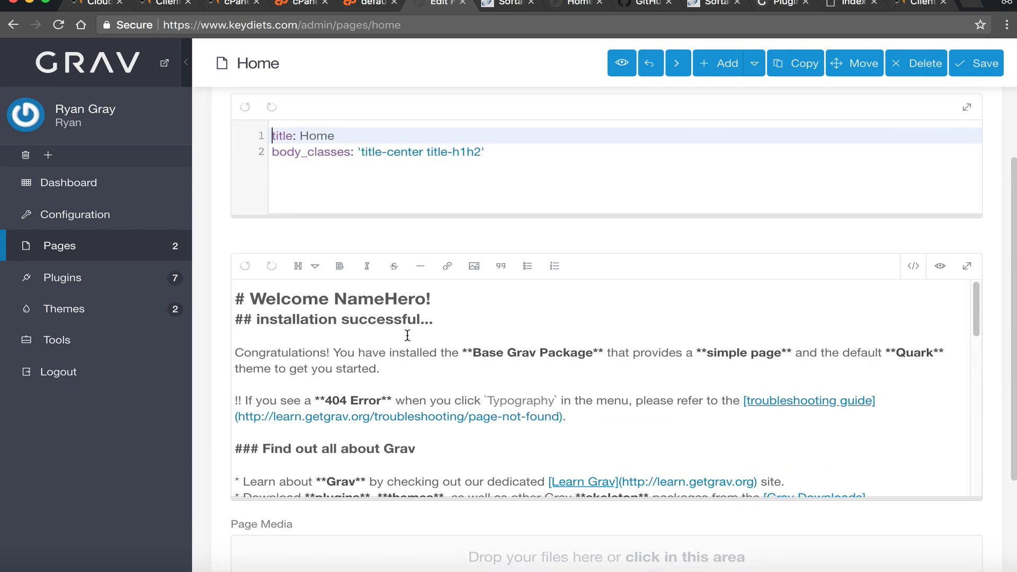
{"action": "left_click", "coordinate": [373, 3]}
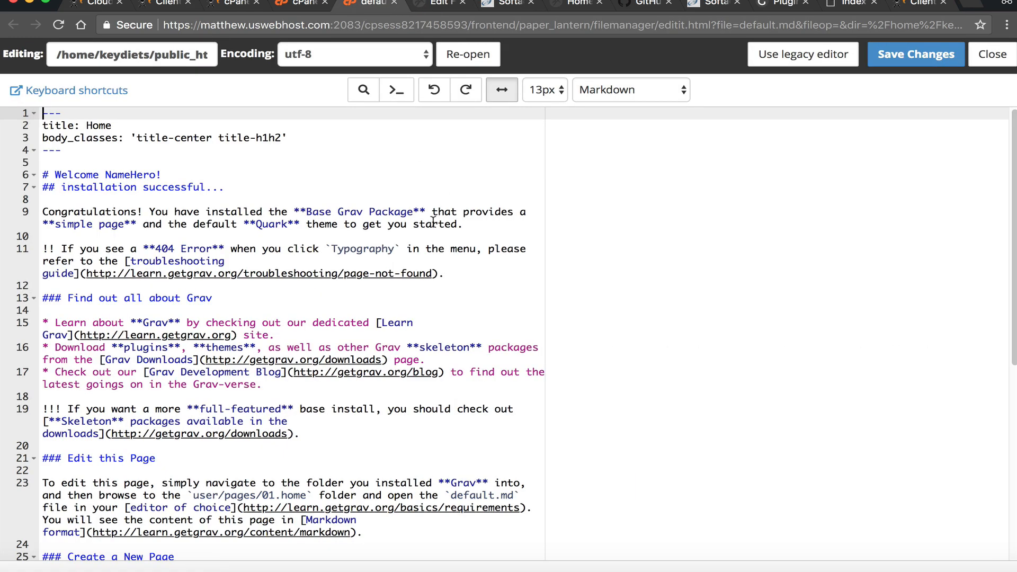
{"action": "left_click", "coordinate": [381, 208]}
{"action": "left_click_drag", "start_coordinate": [394, 225], "coordinate": [312, 211]}
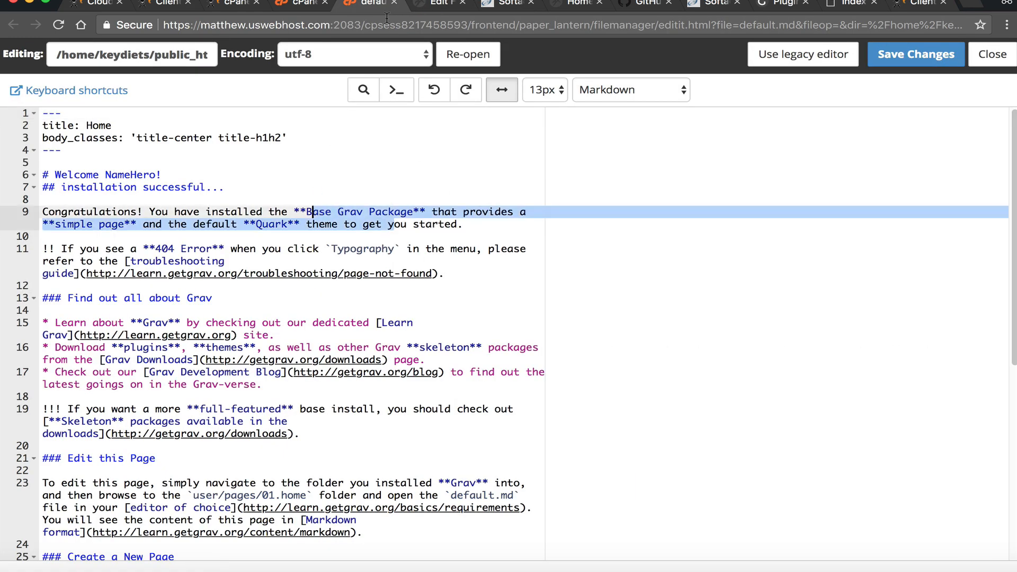
{"action": "left_click", "coordinate": [427, 4]}
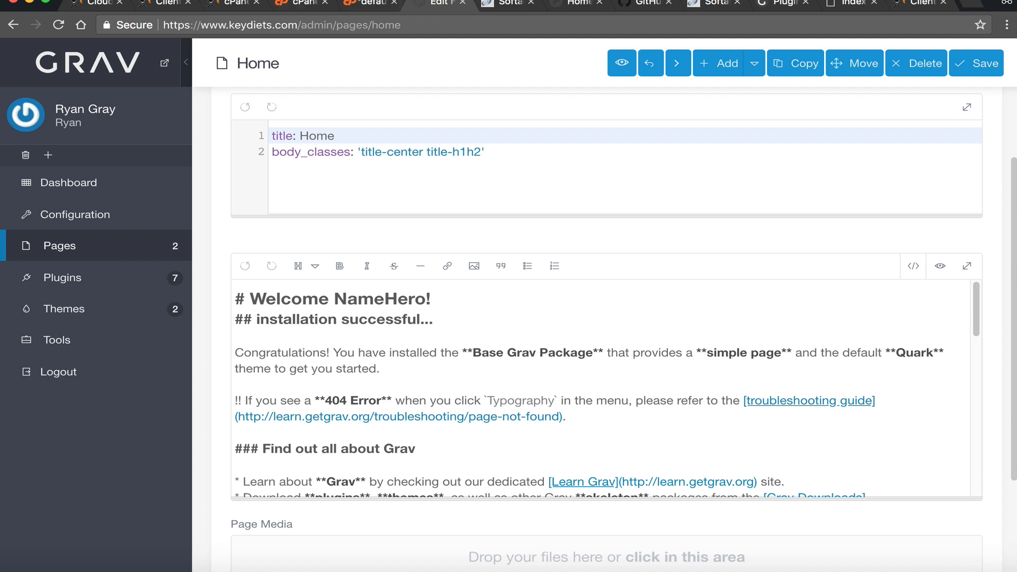
{"action": "left_click", "coordinate": [365, 4]}
{"action": "left_click", "coordinate": [258, 323]}
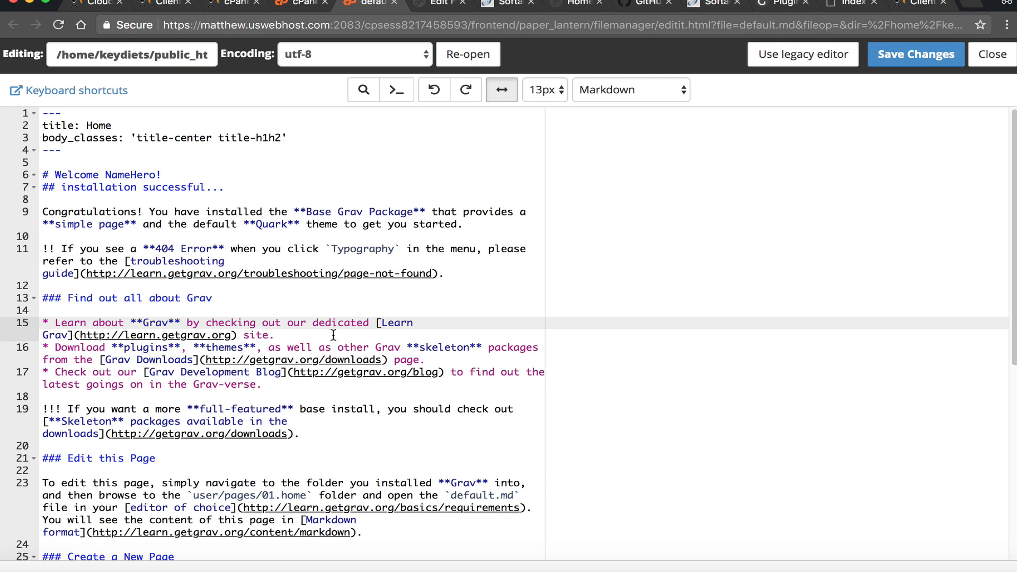
- Add ' Hosting' so the heading reads 'Welcome NameHero Hosting!' and save default.md
{"action": "scroll", "coordinate": [312, 318], "scroll_direction": "down", "scroll_amount": 6}
{"action": "scroll", "coordinate": [317, 332], "scroll_direction": "up", "scroll_amount": 6}
{"action": "left_click", "coordinate": [156, 176]}
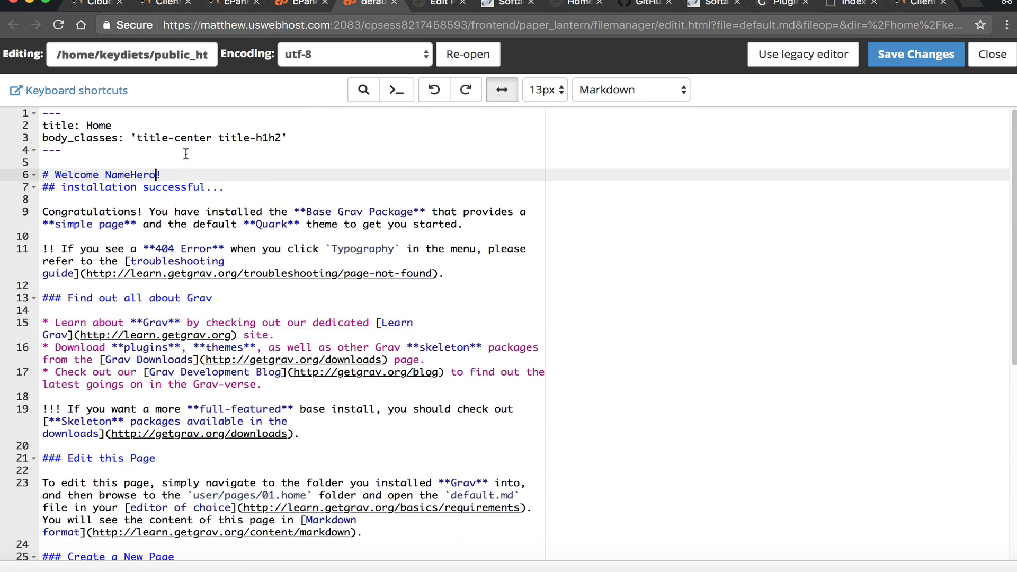
{"action": "type", "text": "Hosting"}
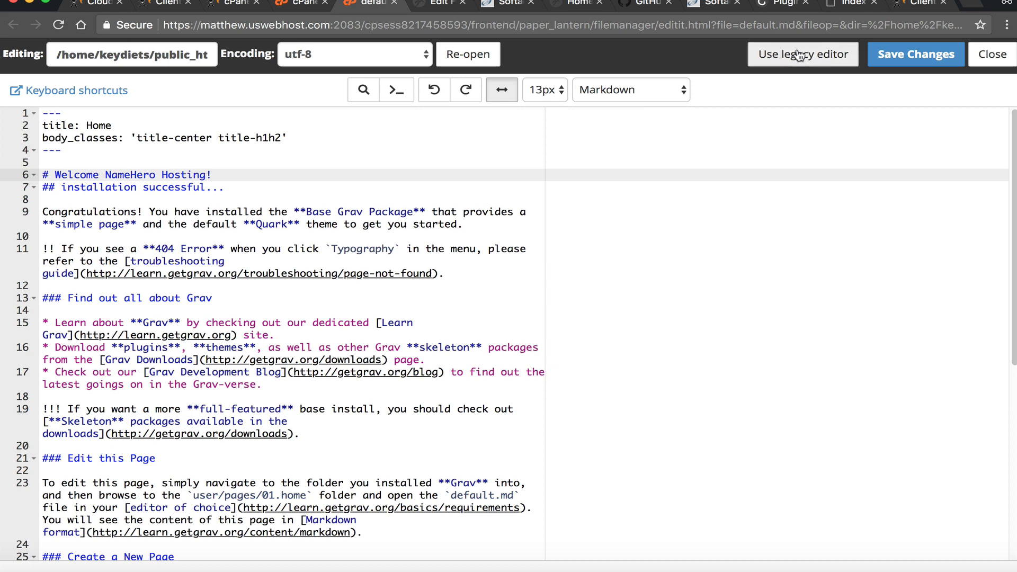
{"action": "left_click", "coordinate": [916, 54]}
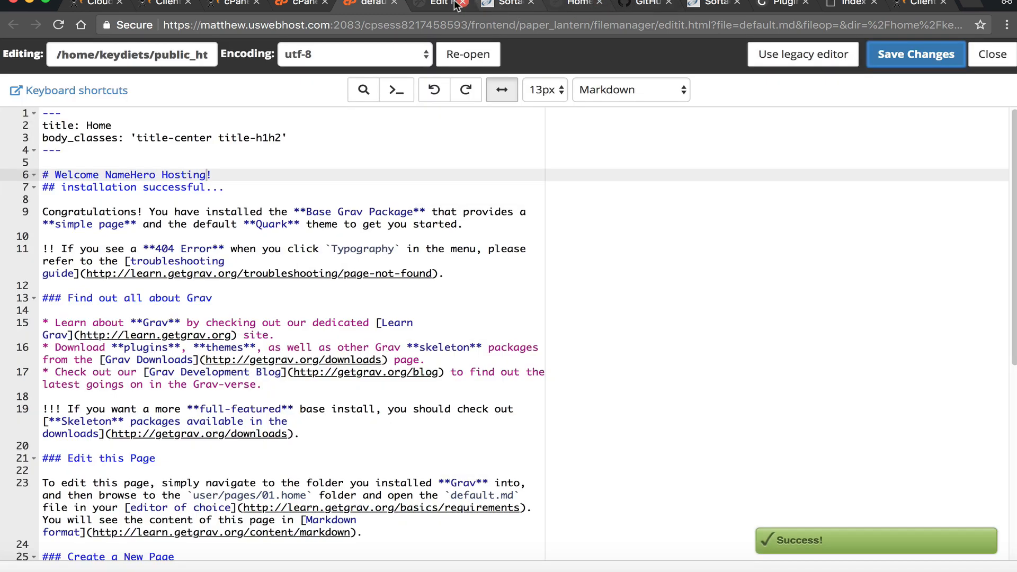
- Check the updated heading on the live keydiets.com site
{"action": "left_click", "coordinate": [439, 4]}
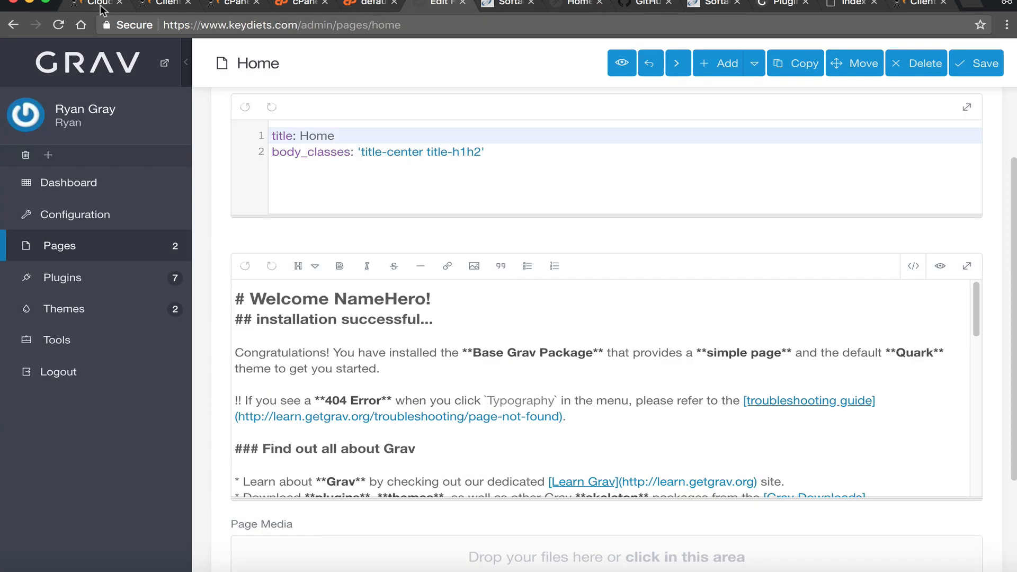
{"action": "left_click", "coordinate": [166, 65]}
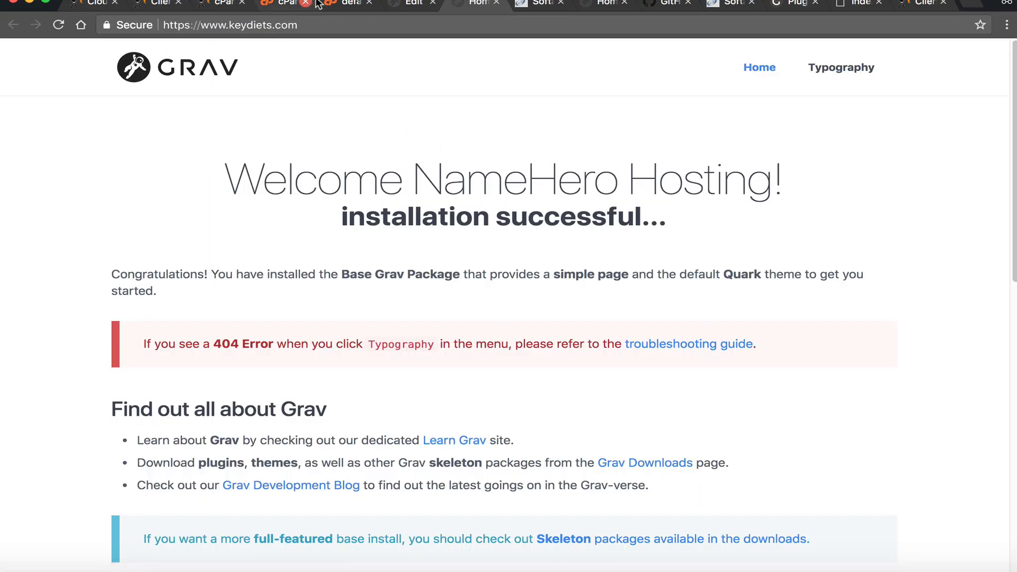
{"action": "left_click", "coordinate": [347, 4]}
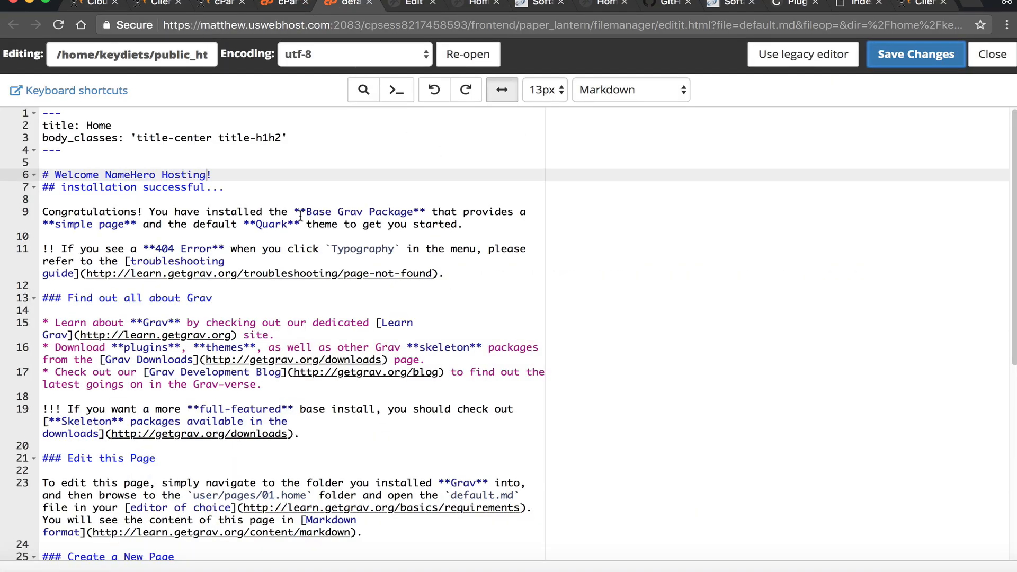
{"action": "left_click", "coordinate": [413, 4]}
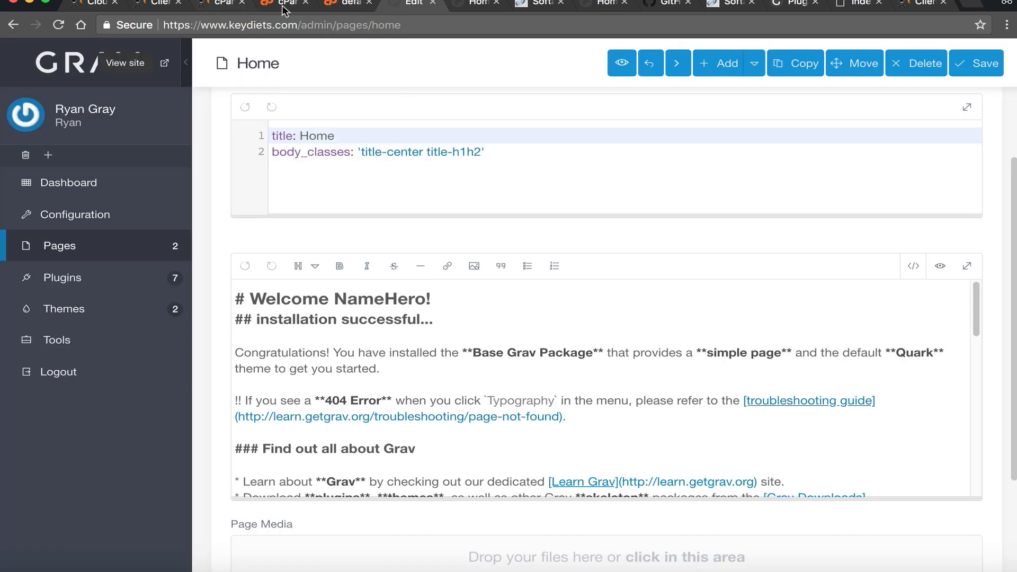
{"action": "left_click", "coordinate": [357, 4]}
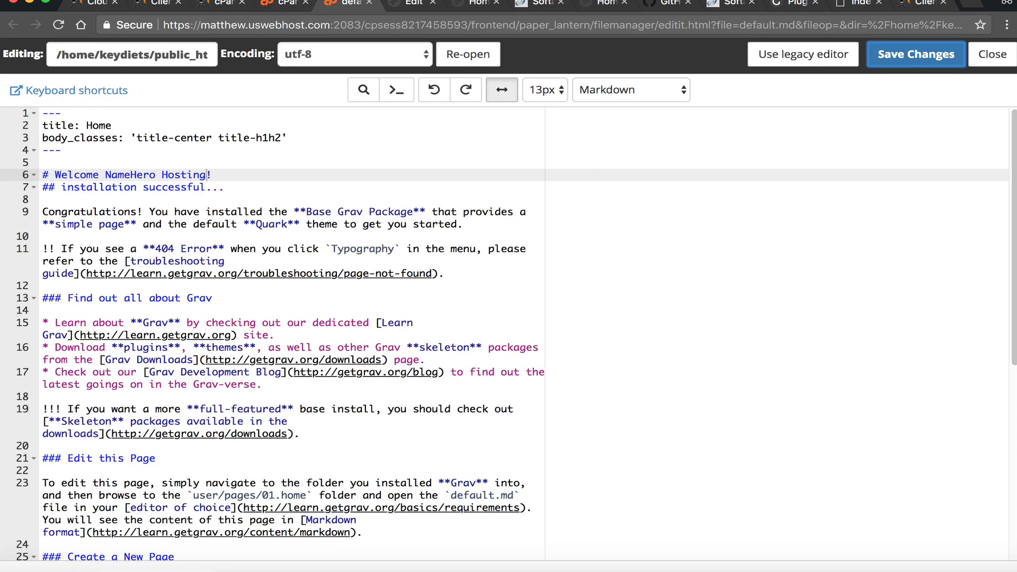
- Close the code editor and go back to Grav Admin's Home page editor
{"action": "left_click", "coordinate": [993, 54]}
{"action": "left_click", "coordinate": [305, 5]}
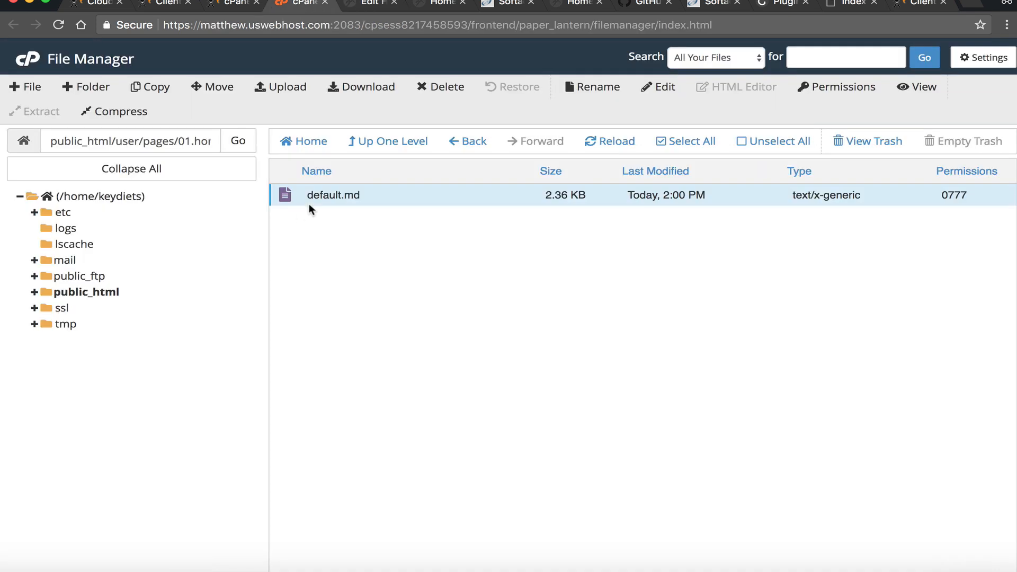
{"action": "left_click", "coordinate": [373, 4]}
{"action": "scroll", "coordinate": [586, 155], "scroll_direction": "up", "scroll_amount": 2}
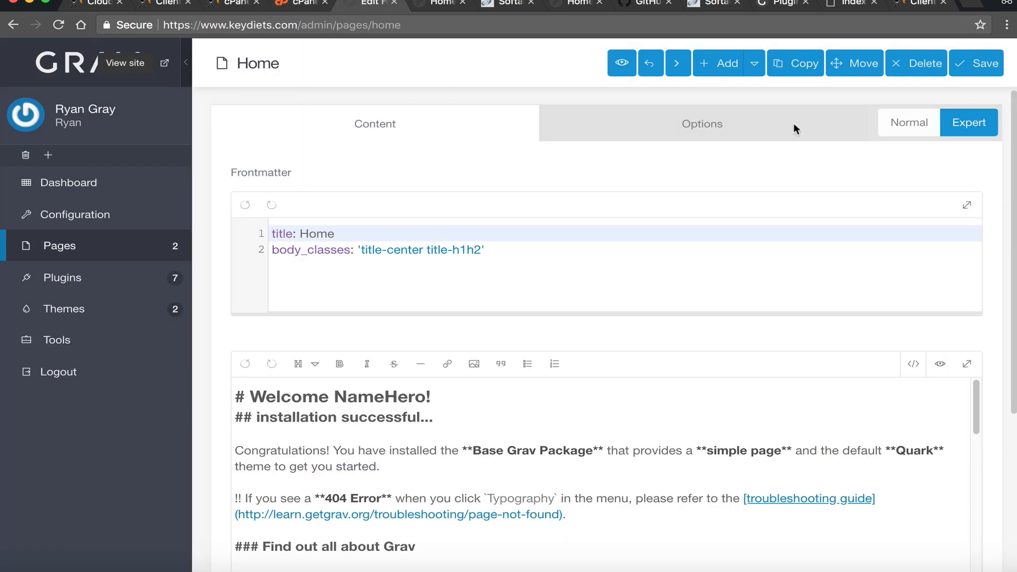
- Choose Blog as the Home page's Display Template in Options and save the page
{"action": "scroll", "coordinate": [861, 185], "scroll_direction": "down", "scroll_amount": 5}
{"action": "scroll", "coordinate": [848, 220], "scroll_direction": "up", "scroll_amount": 5}
{"action": "left_click", "coordinate": [715, 125]}
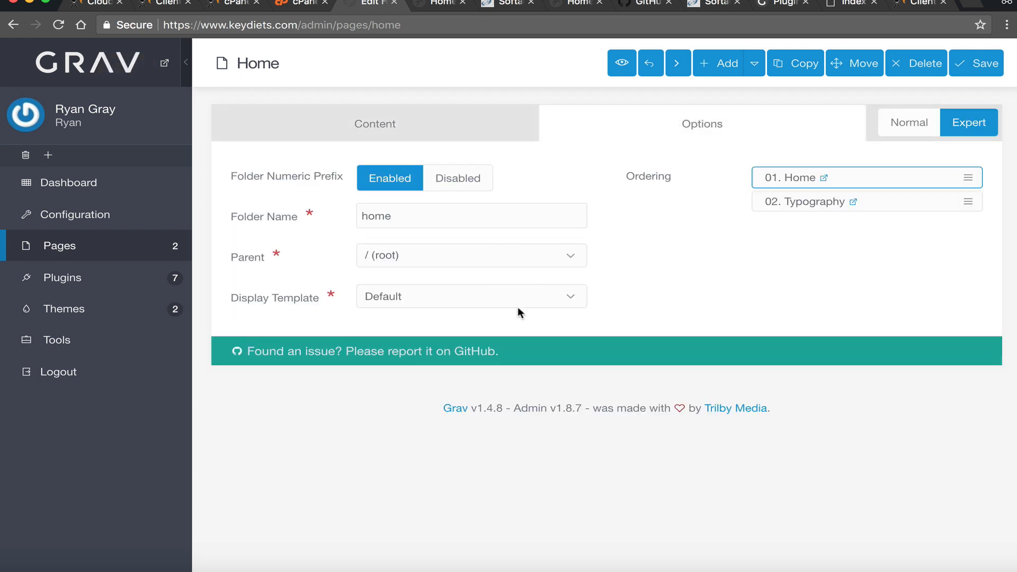
{"action": "left_click", "coordinate": [492, 292]}
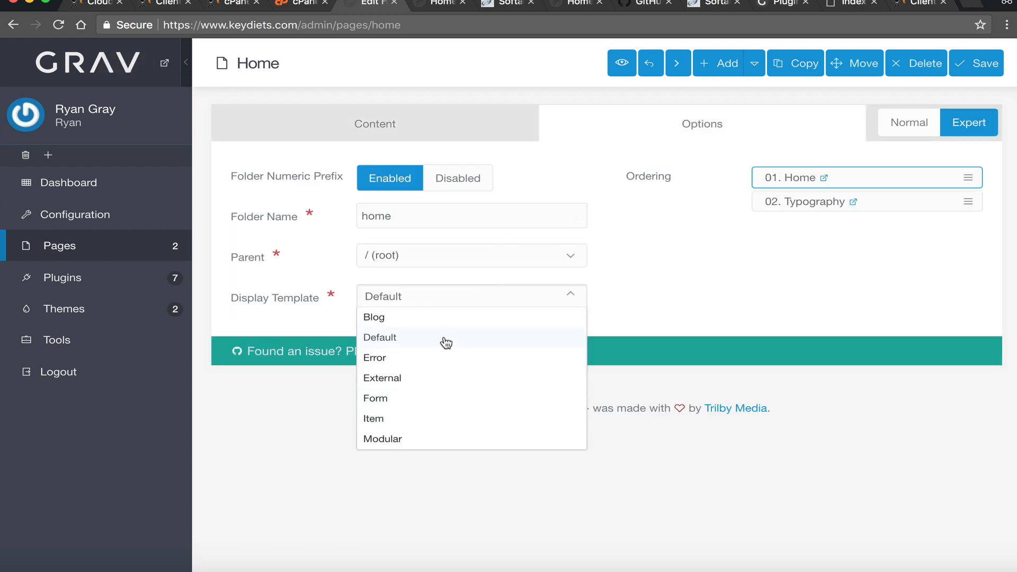
{"action": "left_click", "coordinate": [425, 321]}
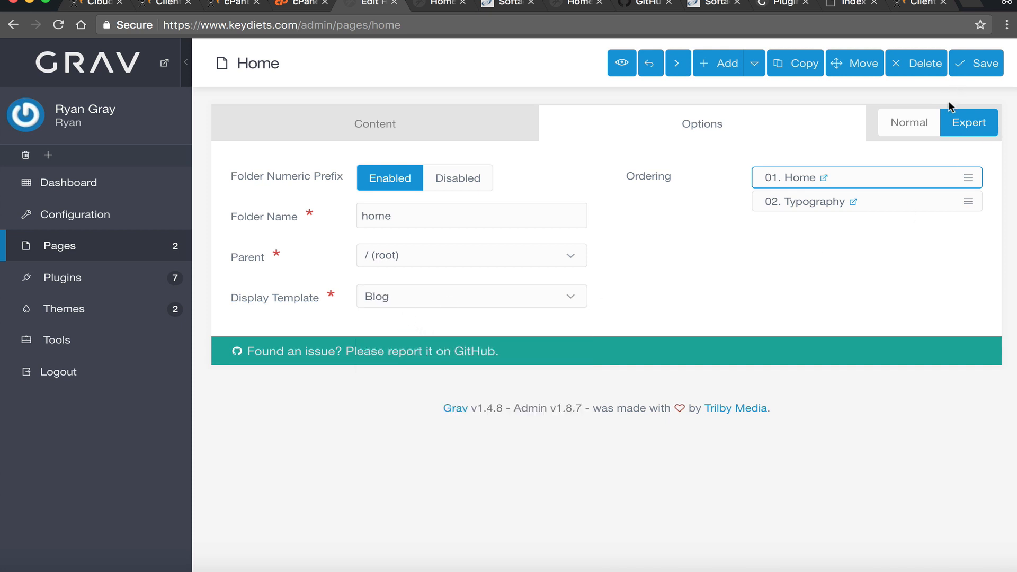
{"action": "left_click", "coordinate": [978, 64]}
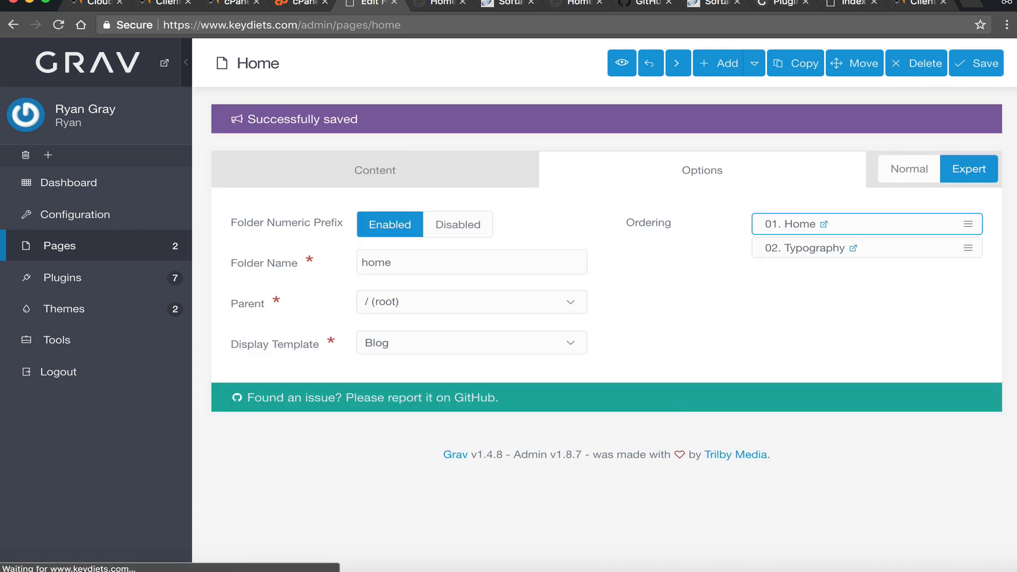
{"action": "left_click", "coordinate": [447, 4]}
- Reload and scroll through the keydiets.com home page, then return to the cPanel File Manager
{"action": "key", "text": "super+r"}
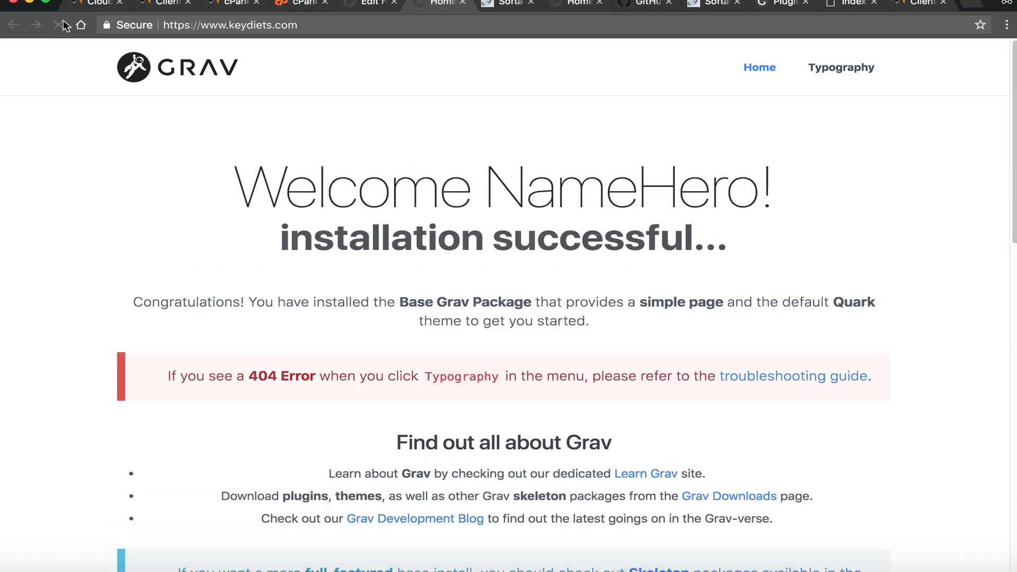
{"action": "scroll", "coordinate": [454, 320], "scroll_direction": "down", "scroll_amount": 7}
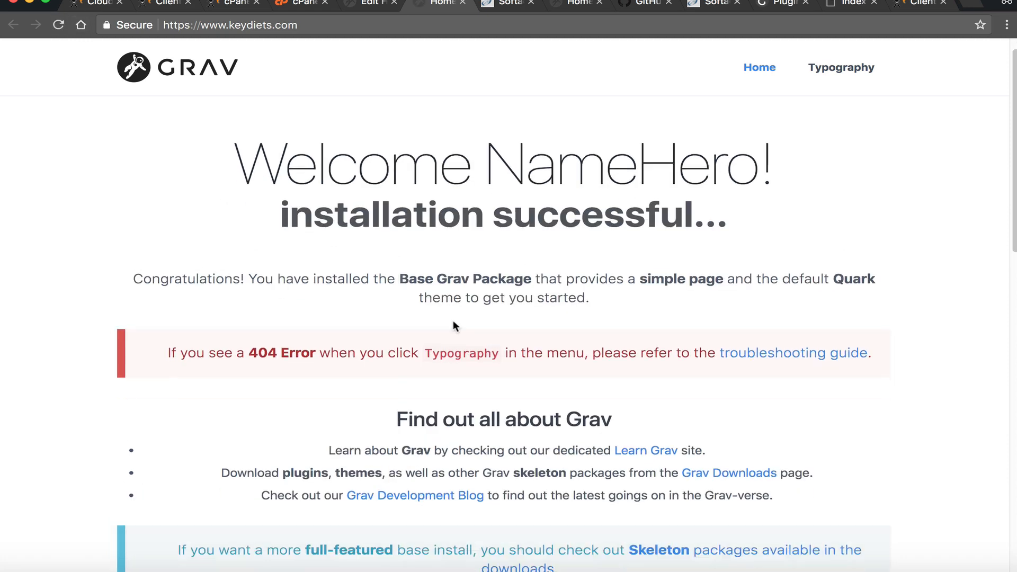
{"action": "scroll", "coordinate": [453, 321], "scroll_direction": "up", "scroll_amount": 7}
{"action": "scroll", "coordinate": [418, 324], "scroll_direction": "down", "scroll_amount": 20}
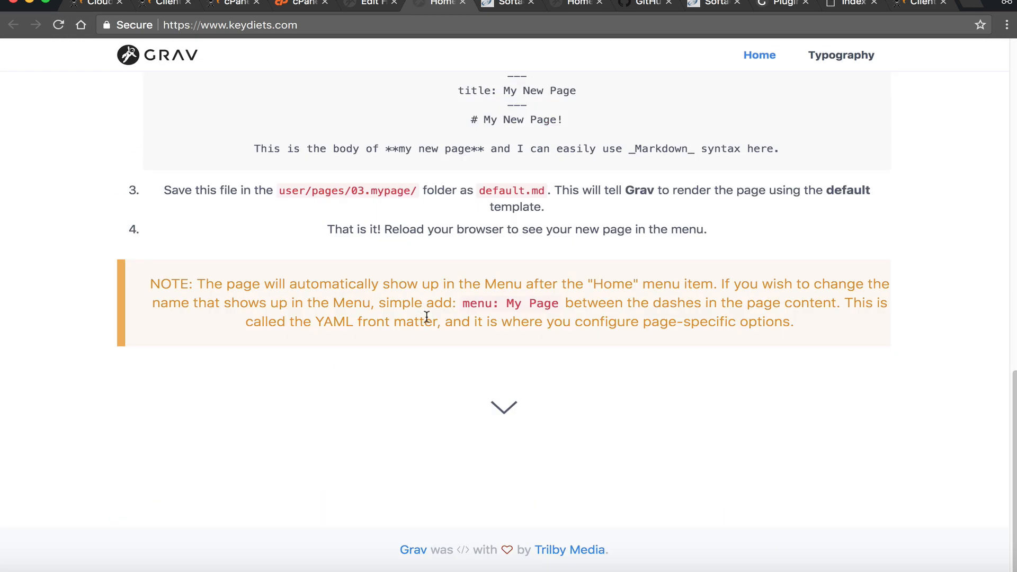
{"action": "scroll", "coordinate": [423, 320], "scroll_direction": "up", "scroll_amount": 20}
{"action": "left_click", "coordinate": [371, 3]}
{"action": "left_click", "coordinate": [299, 3]}
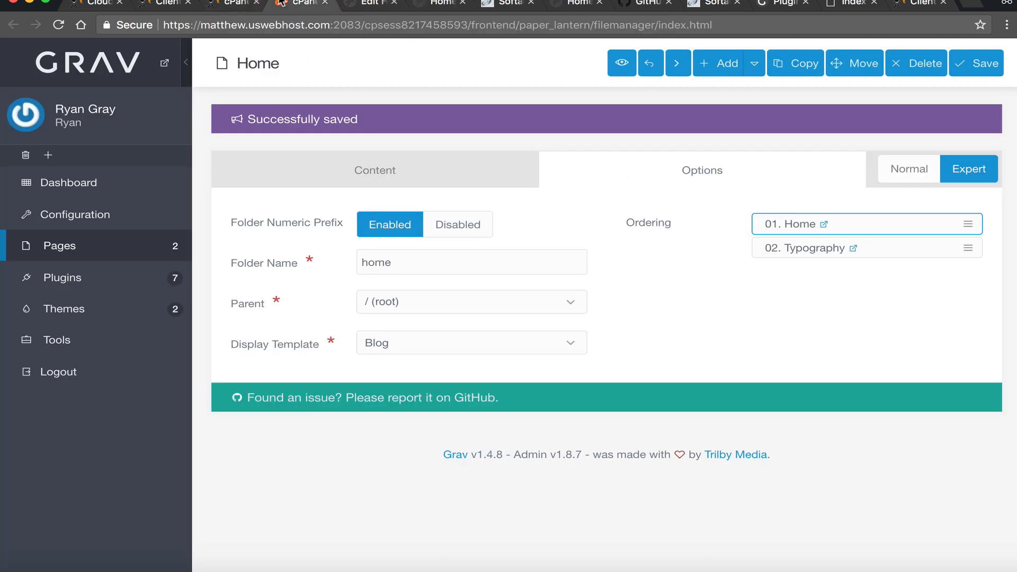
- Browse the 01.home and 02.typography page folders inside user/pages
{"action": "left_click", "coordinate": [386, 141]}
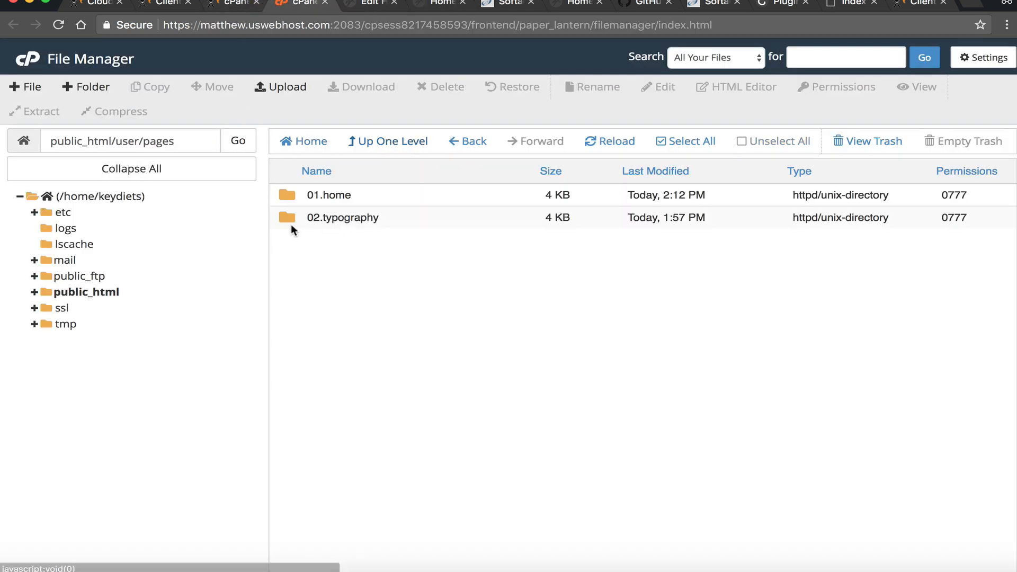
{"action": "double_click", "coordinate": [291, 196]}
{"action": "left_click", "coordinate": [327, 200]}
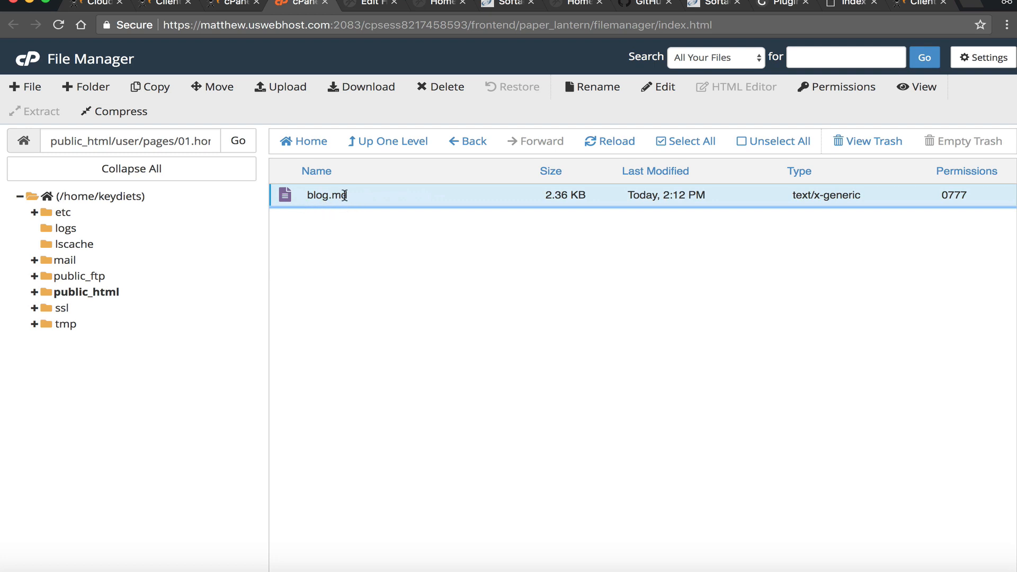
{"action": "left_click", "coordinate": [357, 146]}
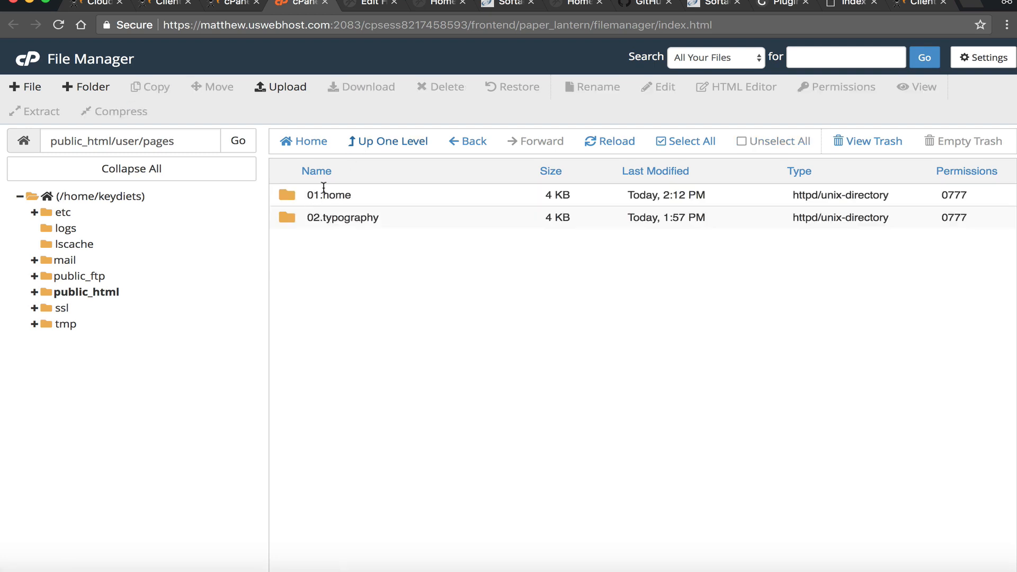
{"action": "double_click", "coordinate": [277, 195]}
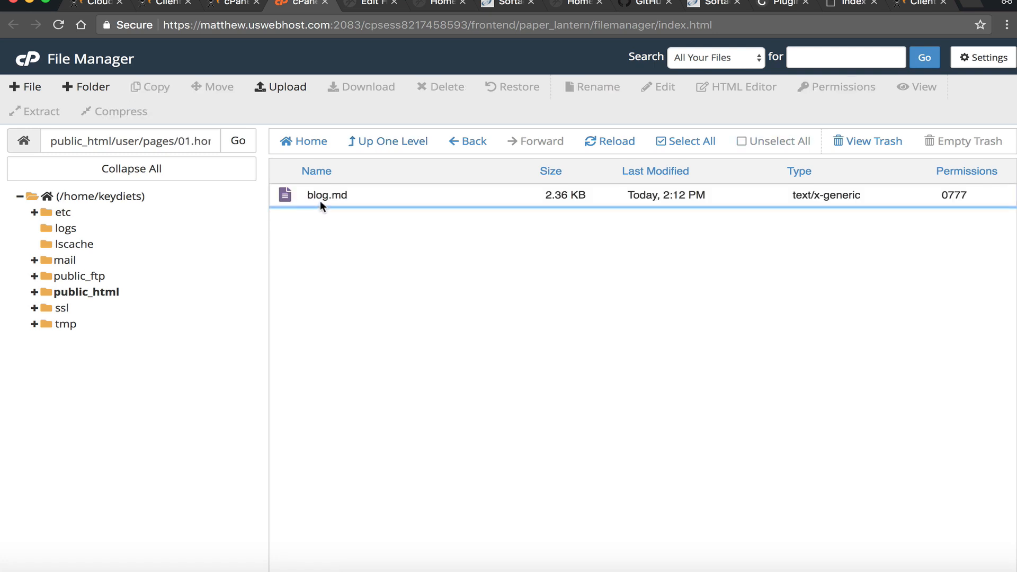
{"action": "left_click", "coordinate": [366, 144]}
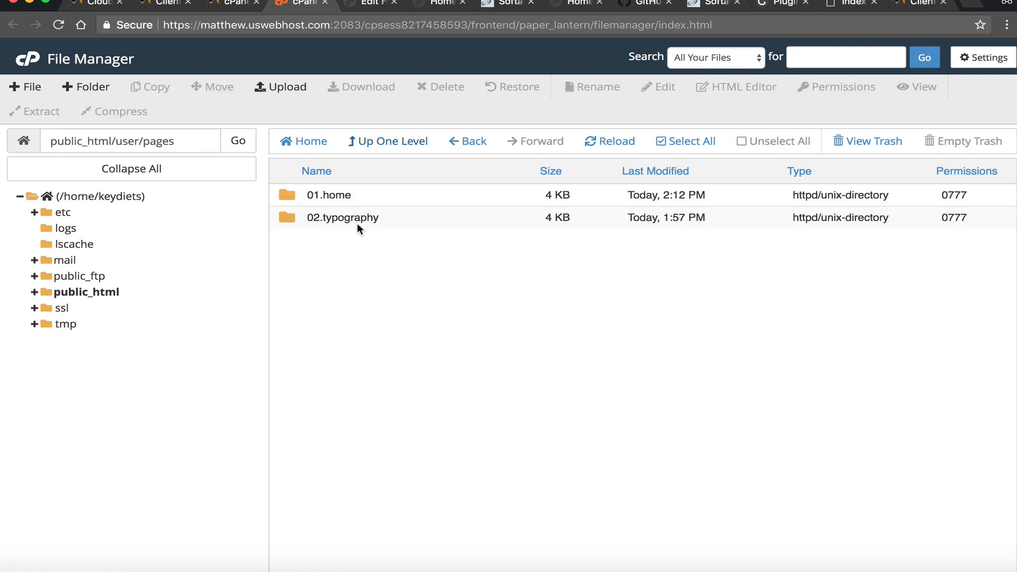
{"action": "double_click", "coordinate": [288, 218]}
{"action": "left_click", "coordinate": [411, 142]}
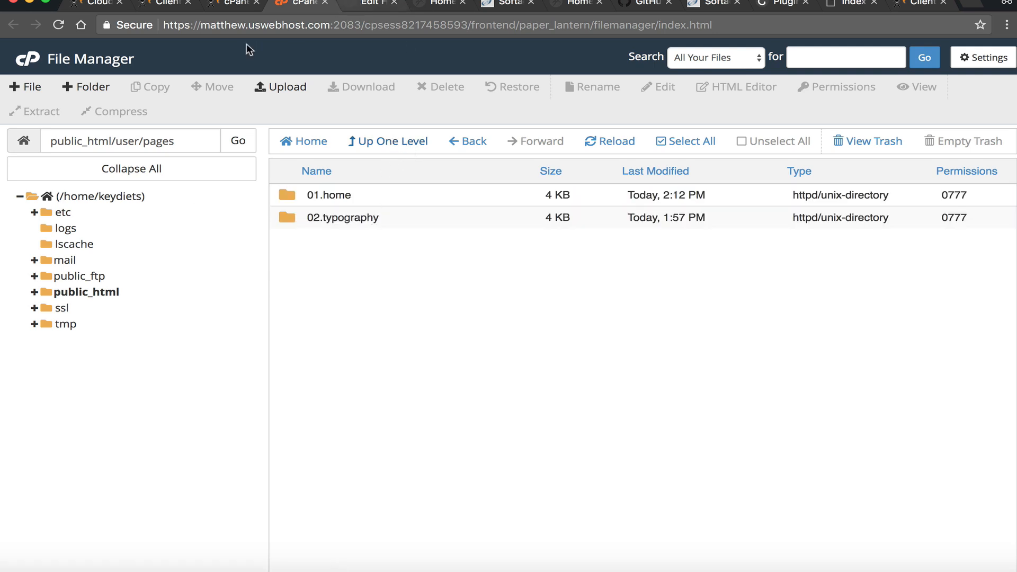
- Look through the user plugins and themes folders, including the cardstack theme
{"action": "left_click", "coordinate": [365, 142]}
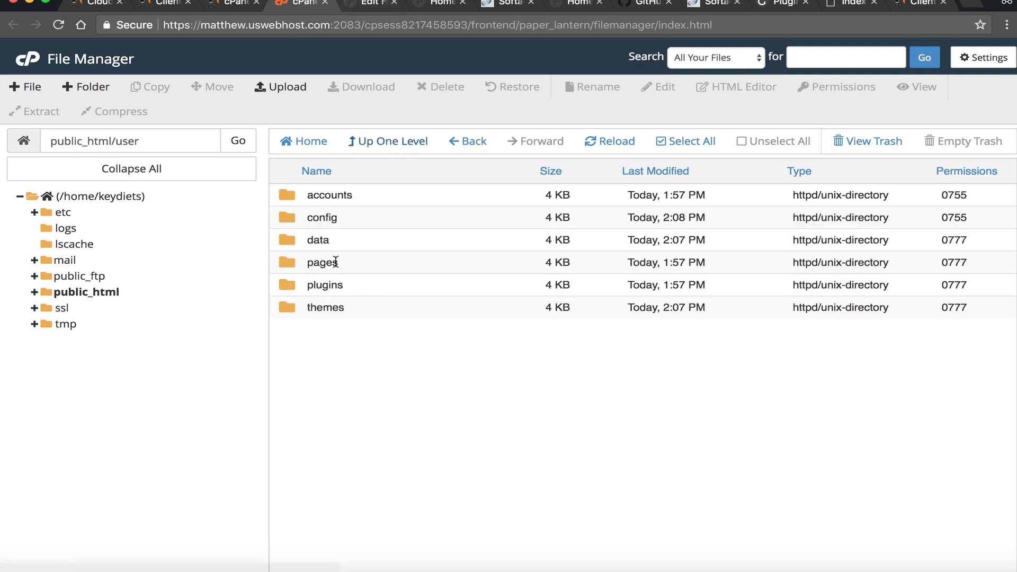
{"action": "left_click", "coordinate": [329, 263]}
{"action": "left_click", "coordinate": [307, 286]}
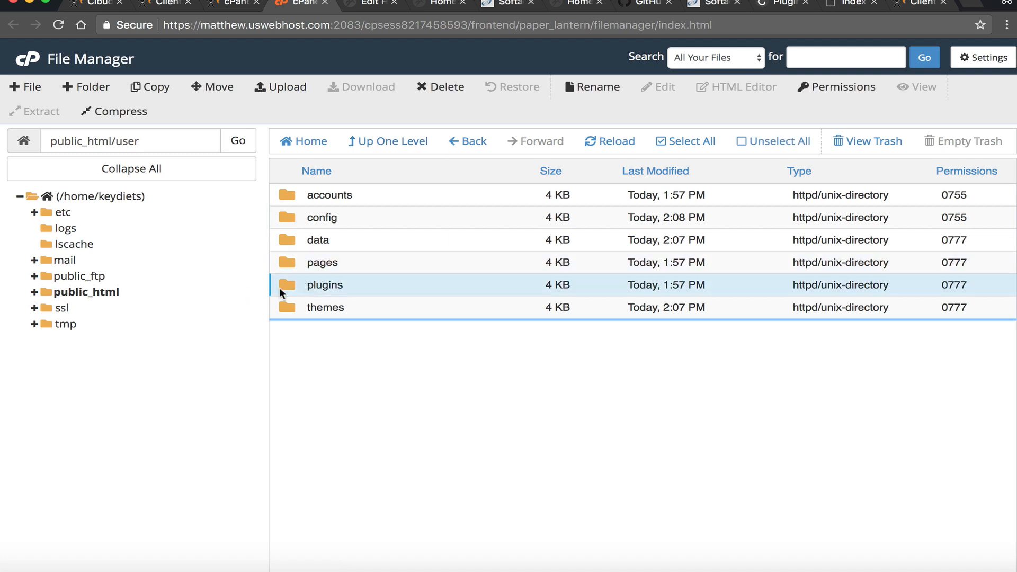
{"action": "double_click", "coordinate": [280, 286]}
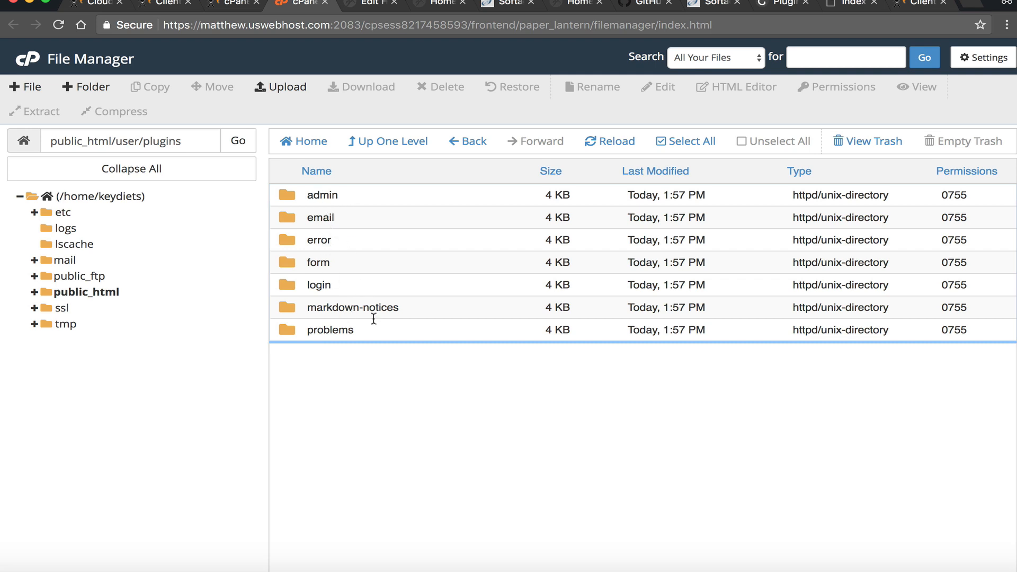
{"action": "left_click", "coordinate": [374, 149]}
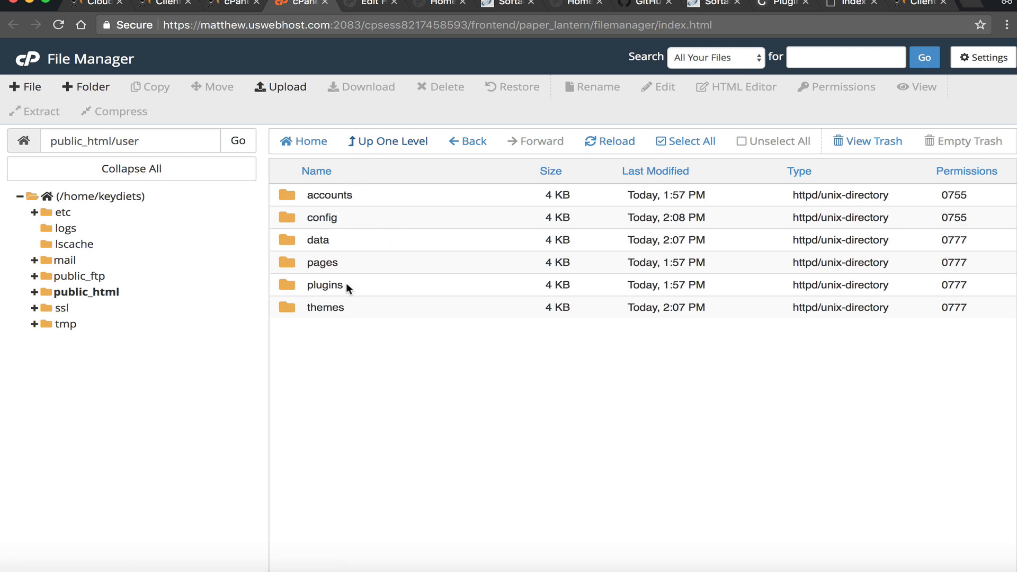
{"action": "double_click", "coordinate": [292, 307]}
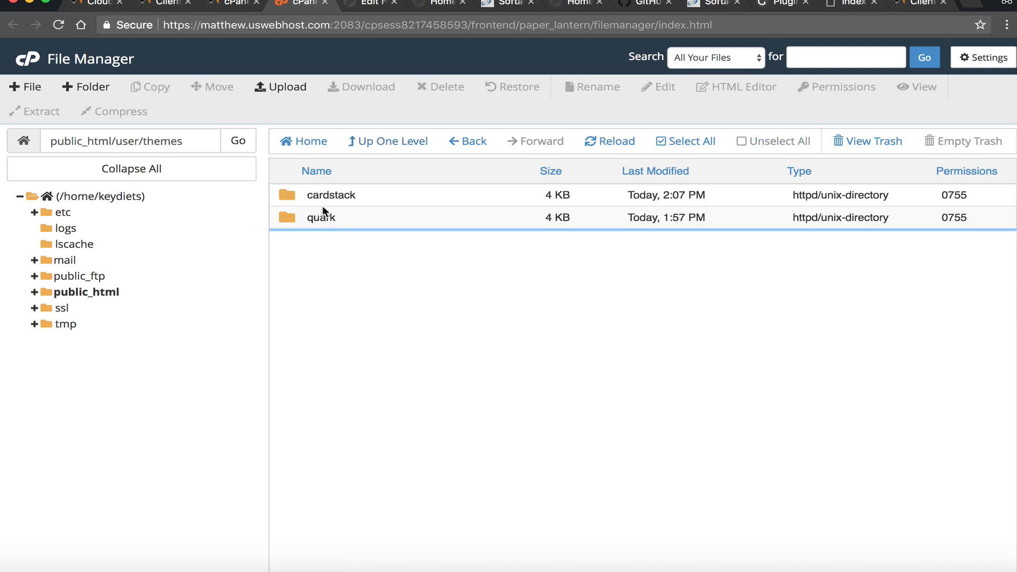
{"action": "double_click", "coordinate": [294, 199]}
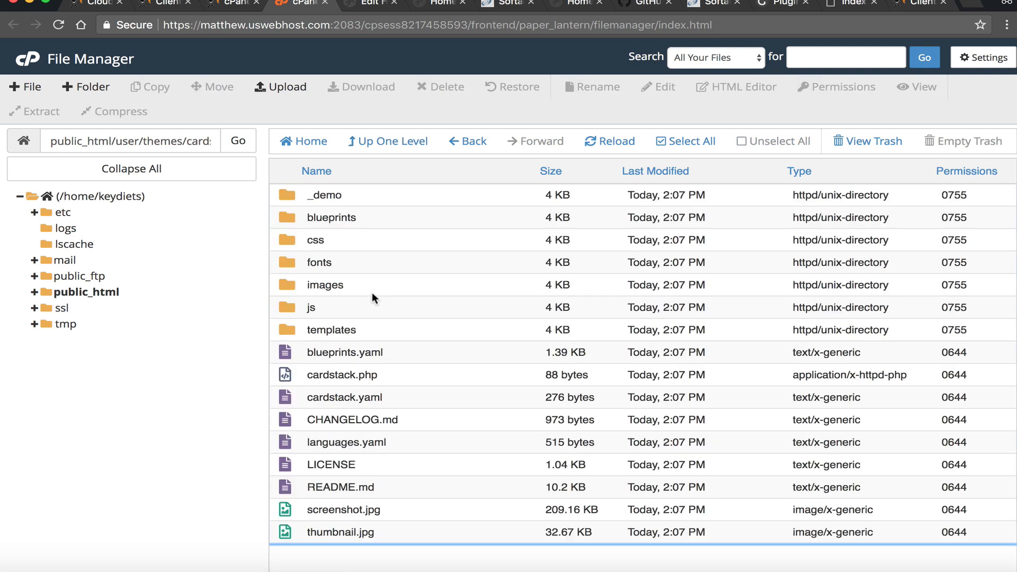
{"action": "left_click", "coordinate": [364, 142]}
{"action": "left_click", "coordinate": [387, 141]}
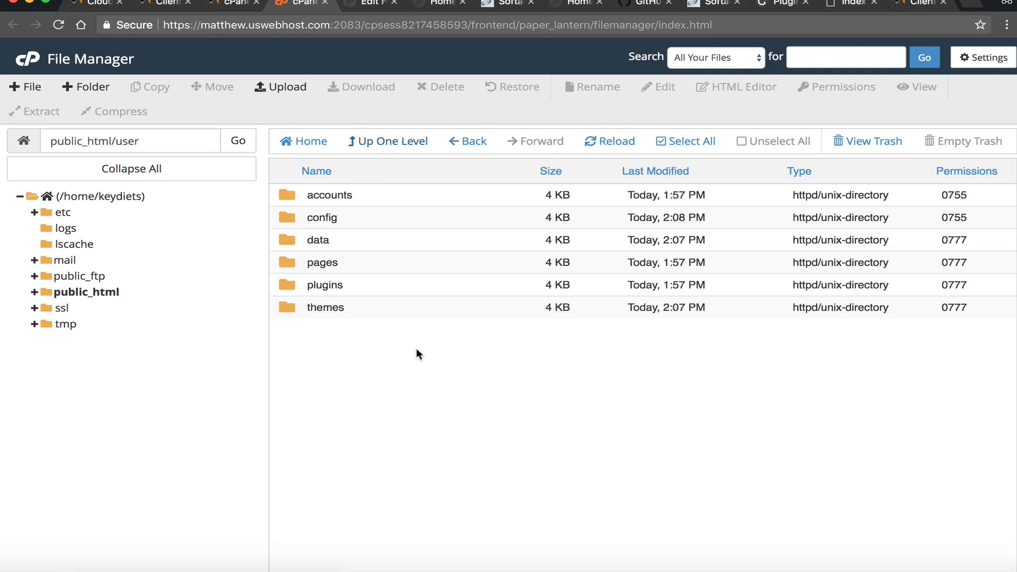
- Open user/config, peek into its themes and plugins subfolders, and start editing site.yaml
{"action": "double_click", "coordinate": [297, 218]}
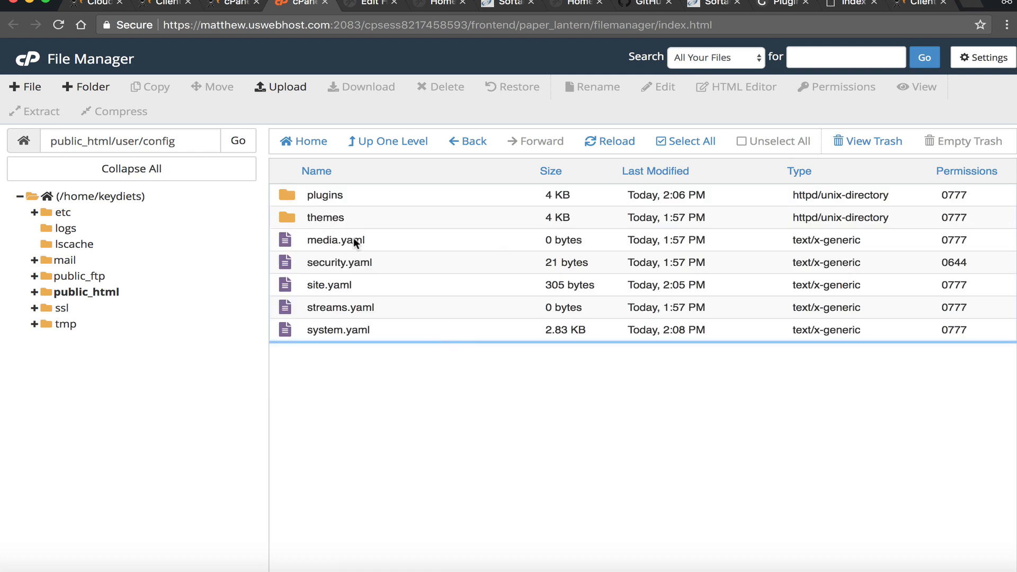
{"action": "left_click", "coordinate": [317, 289]}
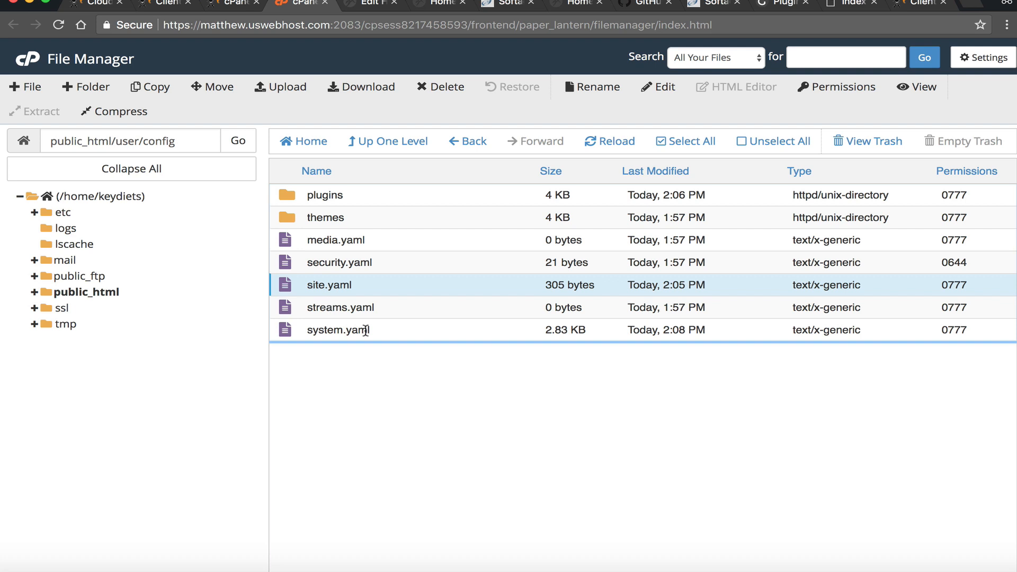
{"action": "double_click", "coordinate": [318, 218]}
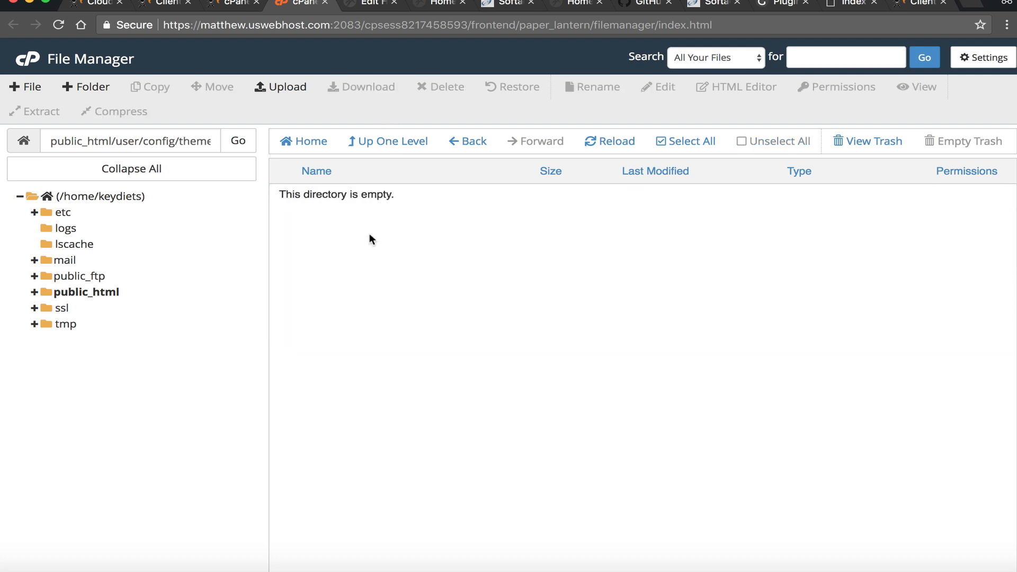
{"action": "left_click", "coordinate": [369, 139]}
{"action": "double_click", "coordinate": [295, 196]}
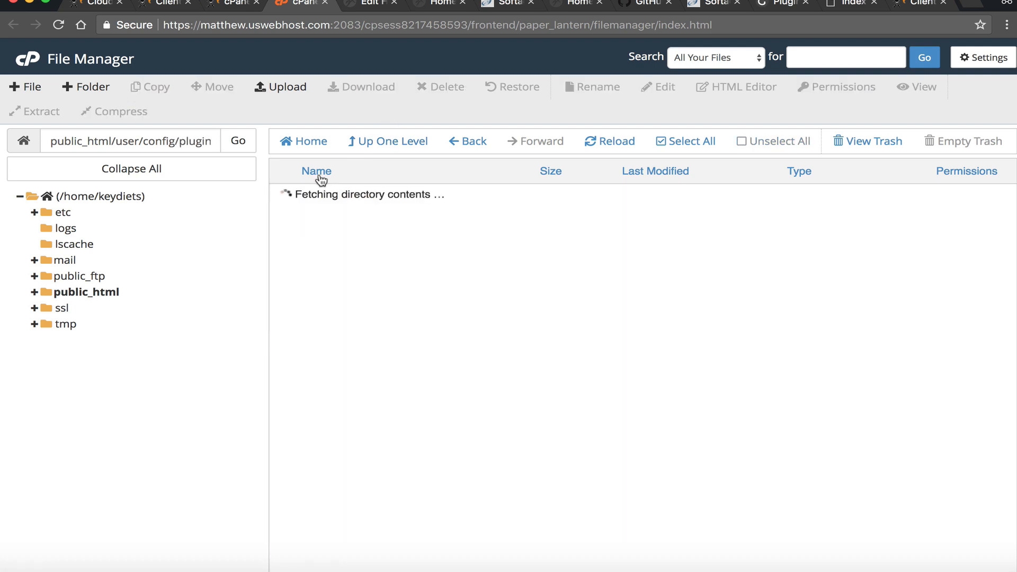
{"action": "left_click", "coordinate": [401, 148]}
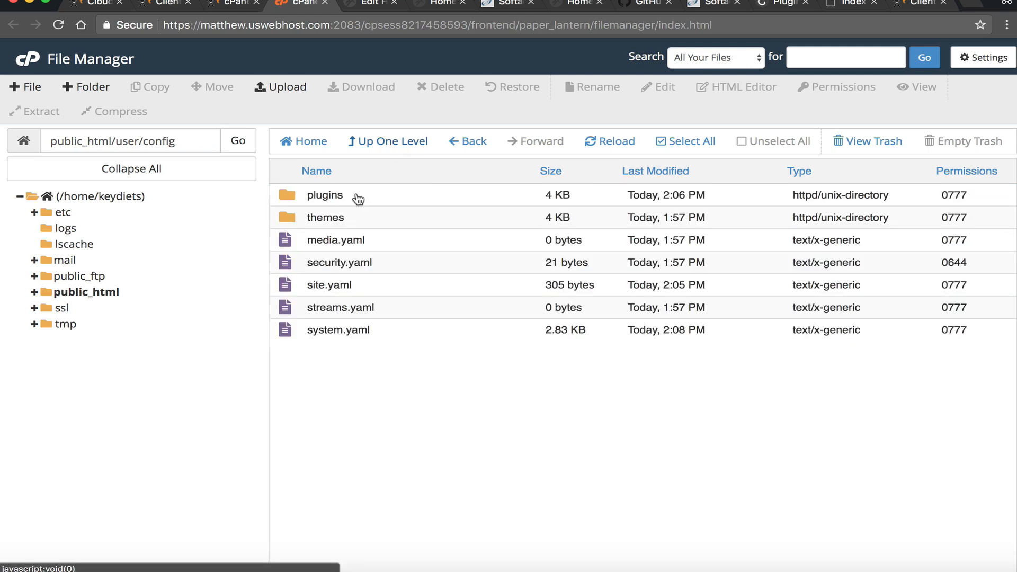
{"action": "left_click", "coordinate": [344, 285]}
{"action": "left_click", "coordinate": [636, 88]}
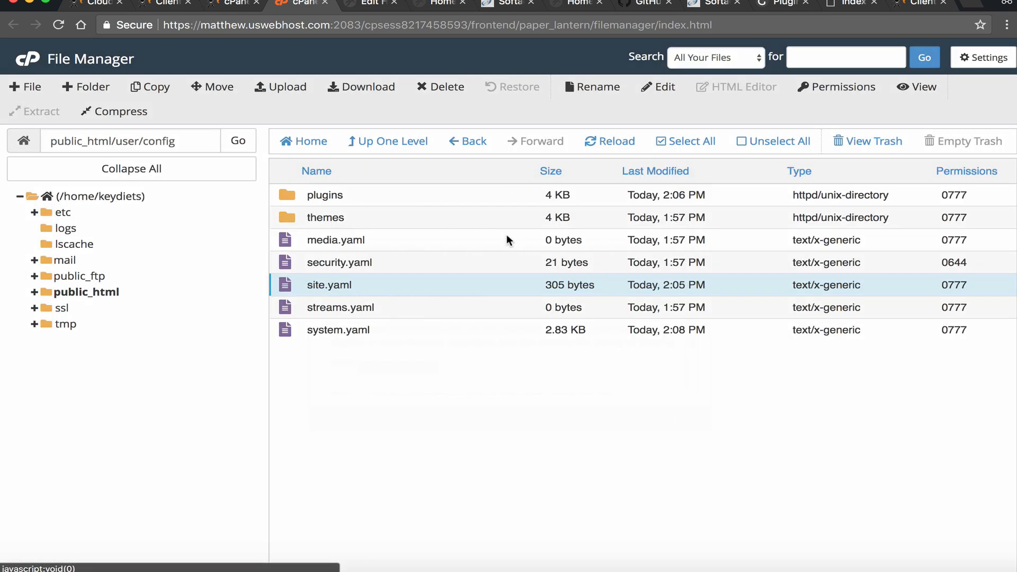
{"action": "left_click", "coordinate": [658, 419]}
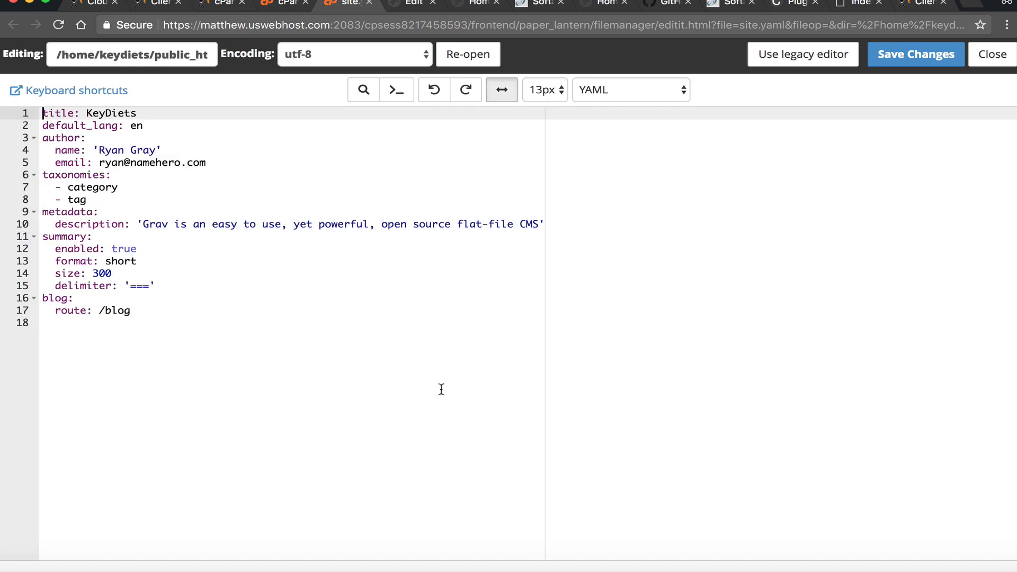
{"action": "left_click", "coordinate": [119, 162]}
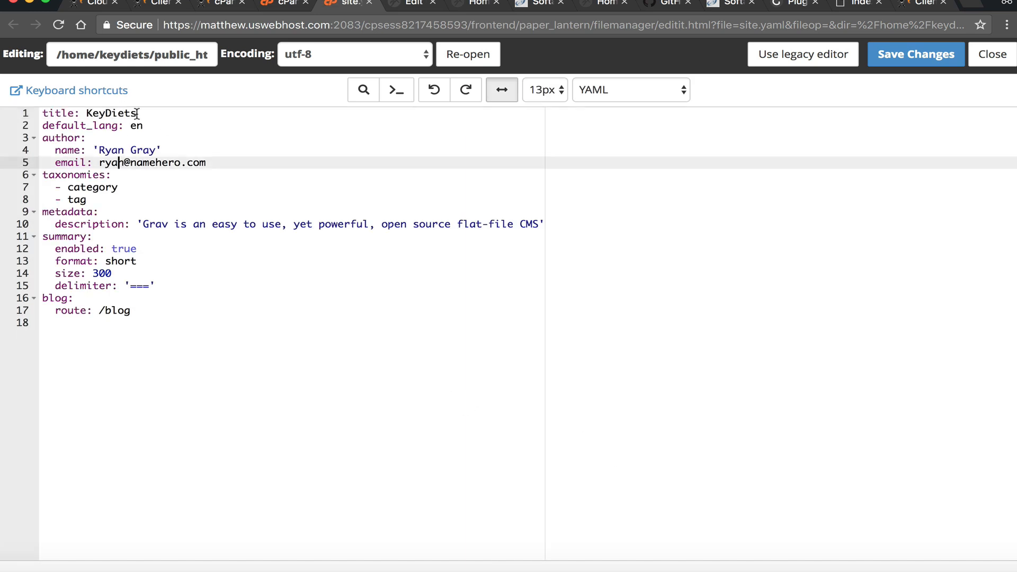
{"action": "left_click_drag", "start_coordinate": [136, 113], "coordinate": [68, 125]}
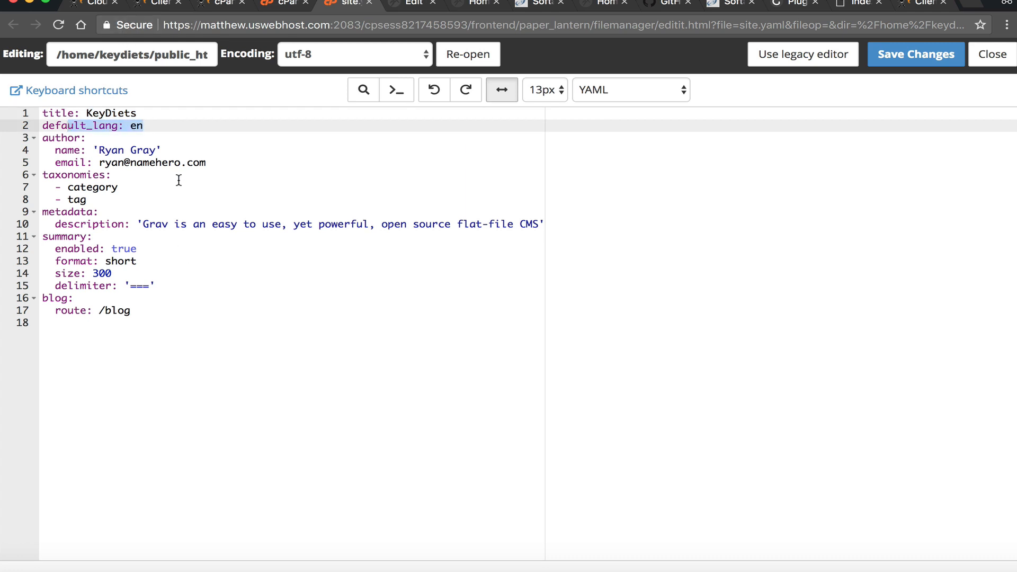
{"action": "left_click", "coordinate": [369, 5]}
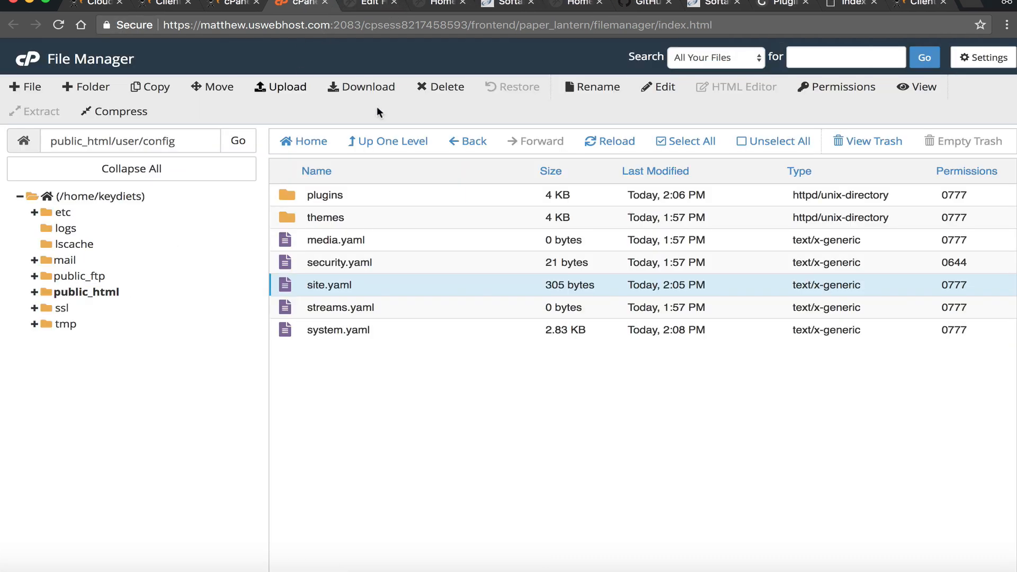
- Go up to public_html and look into the Grav system folder and its config
{"action": "left_click", "coordinate": [391, 151]}
{"action": "left_click", "coordinate": [392, 148]}
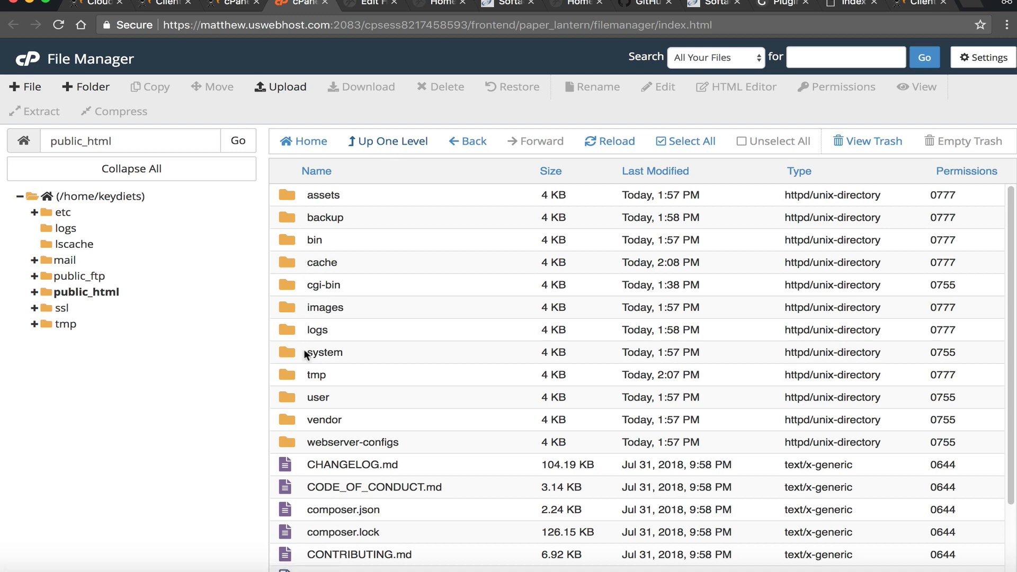
{"action": "double_click", "coordinate": [291, 353]}
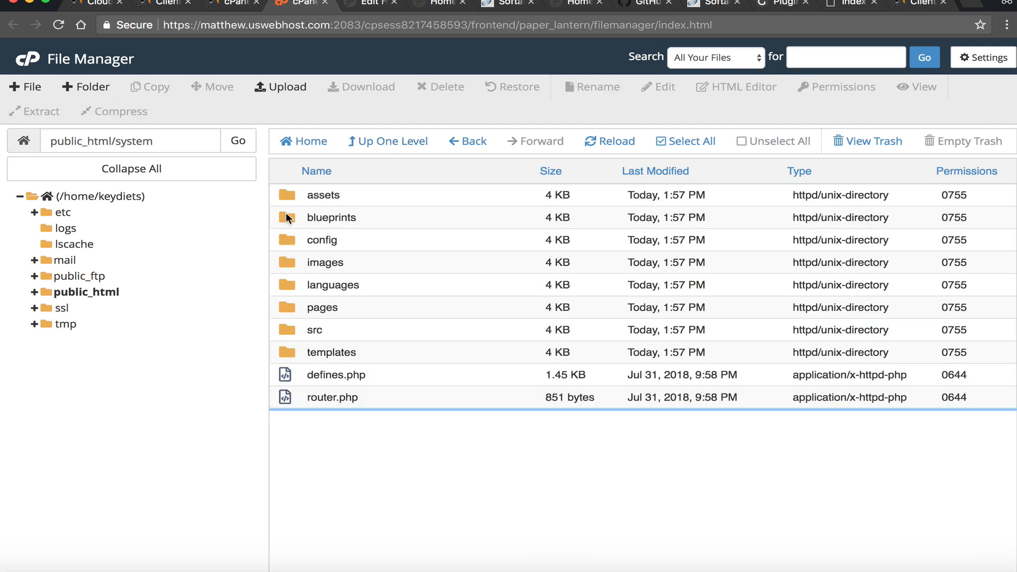
{"action": "left_click", "coordinate": [285, 226]}
{"action": "double_click", "coordinate": [285, 234]}
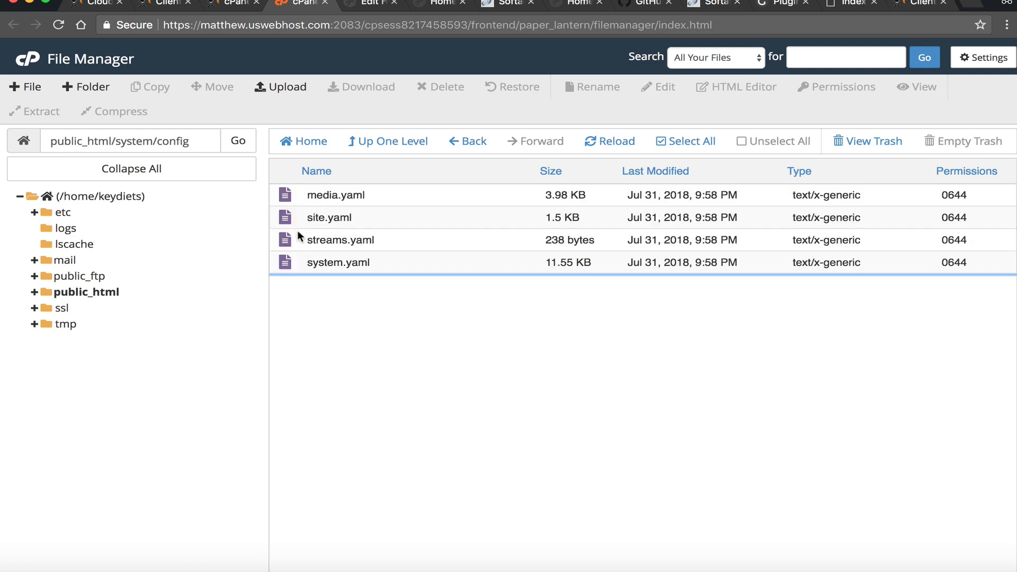
{"action": "left_click", "coordinate": [419, 142]}
- Open public_html/webserver-configs and start editing lighttpd.conf
{"action": "left_click", "coordinate": [418, 142]}
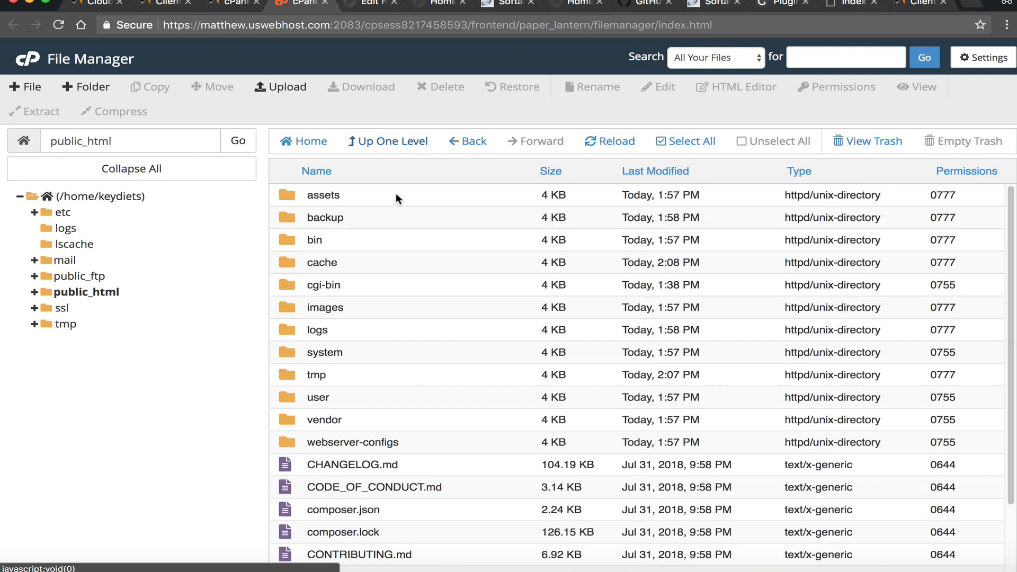
{"action": "double_click", "coordinate": [285, 440]}
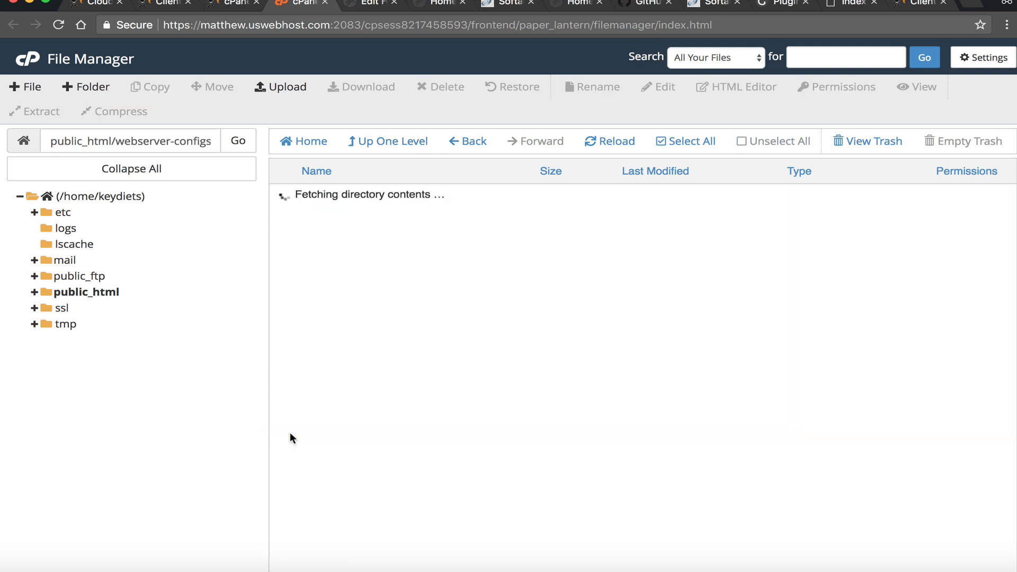
{"action": "left_click", "coordinate": [341, 262]}
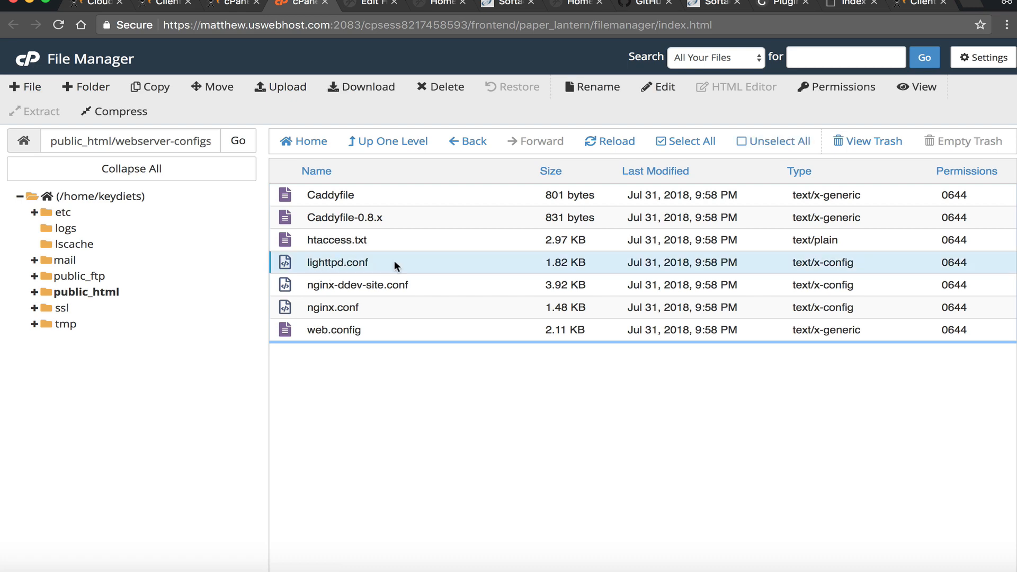
{"action": "left_click", "coordinate": [658, 86]}
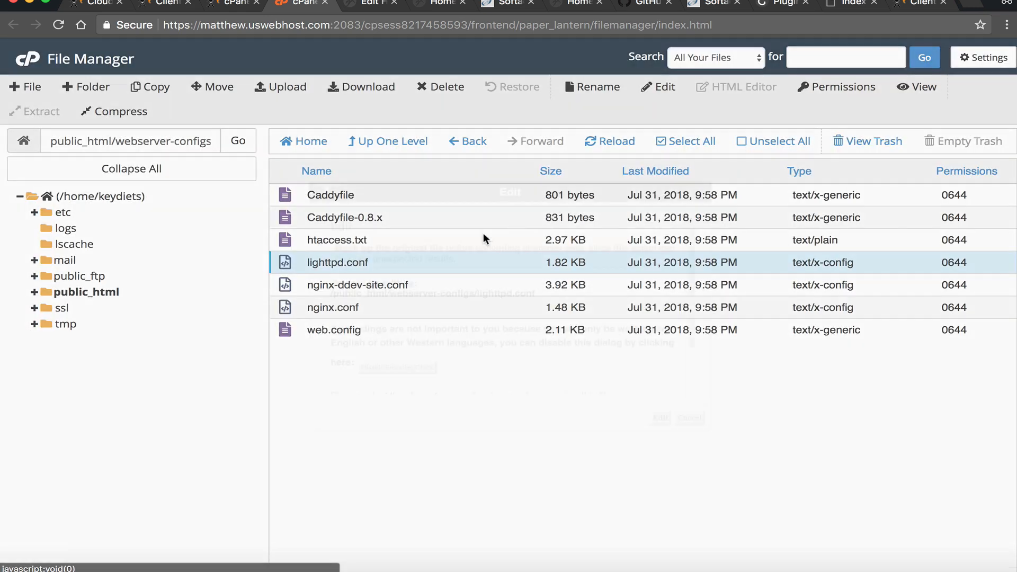
- Open lighttpd.conf in the code editor, read its url.rewrite-if-not-file rules, and close without saving
{"action": "left_click", "coordinate": [661, 419]}
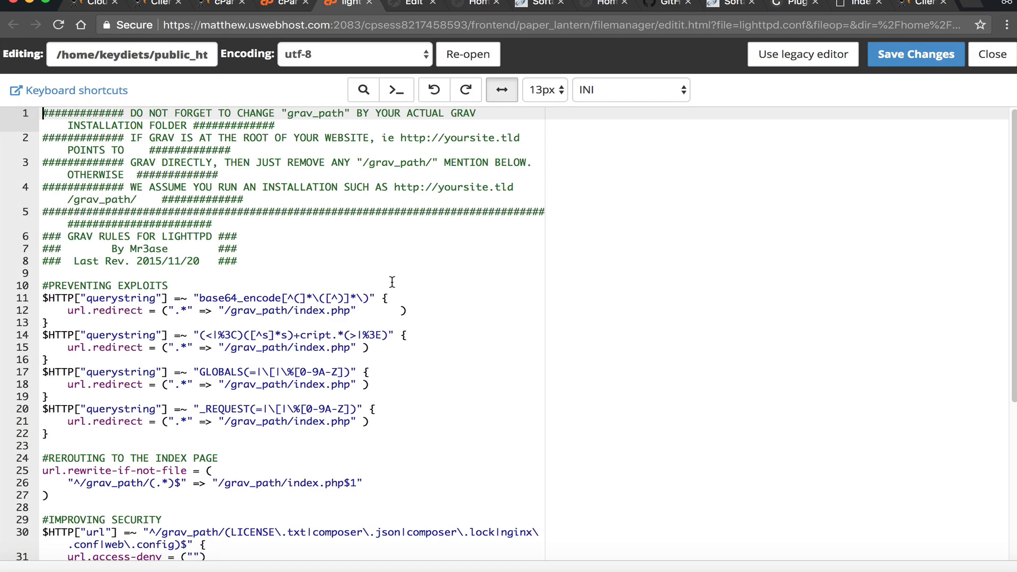
{"action": "left_click", "coordinate": [361, 334]}
{"action": "scroll", "coordinate": [329, 321], "scroll_direction": "down", "scroll_amount": 2}
{"action": "scroll", "coordinate": [329, 321], "scroll_direction": "up", "scroll_amount": 2}
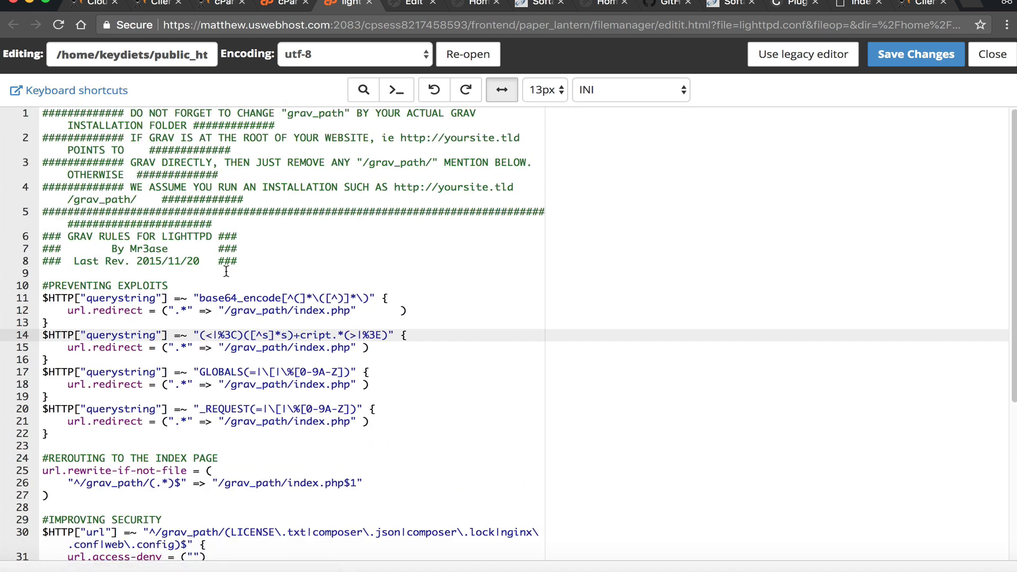
{"action": "scroll", "coordinate": [226, 272], "scroll_direction": "down", "scroll_amount": 5}
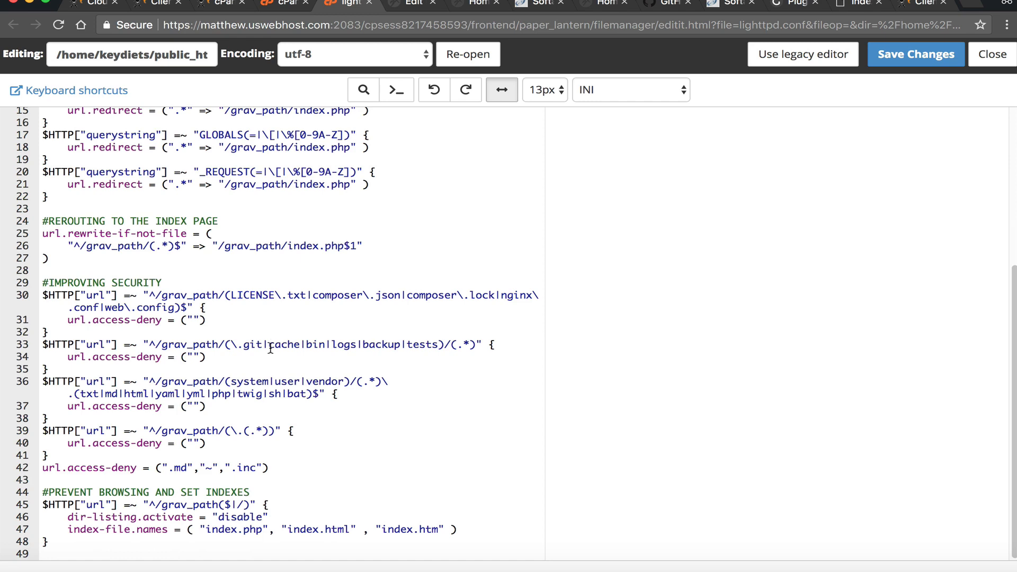
{"action": "scroll", "coordinate": [283, 378], "scroll_direction": "up", "scroll_amount": 2}
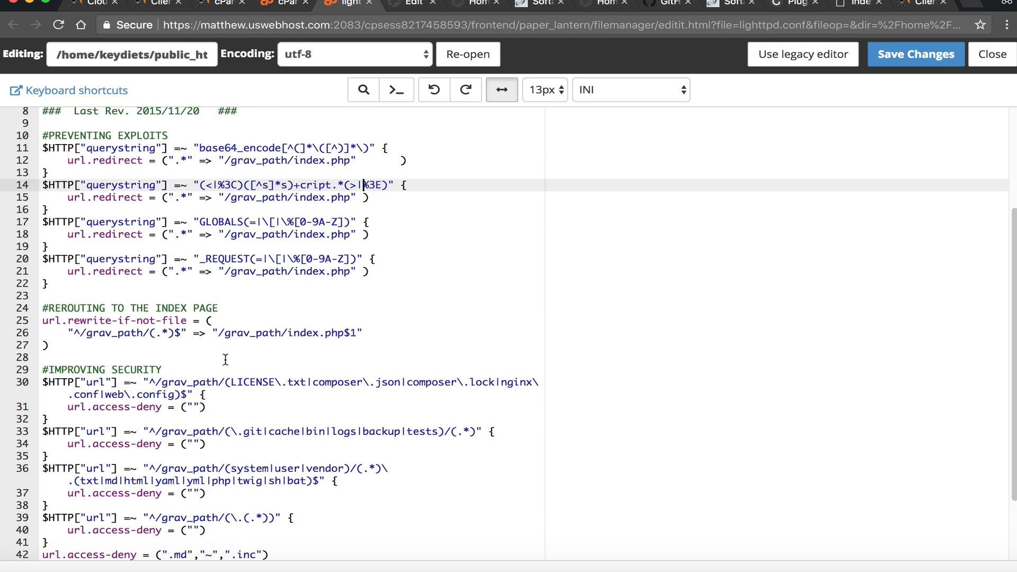
{"action": "scroll", "coordinate": [227, 357], "scroll_direction": "down", "scroll_amount": 2}
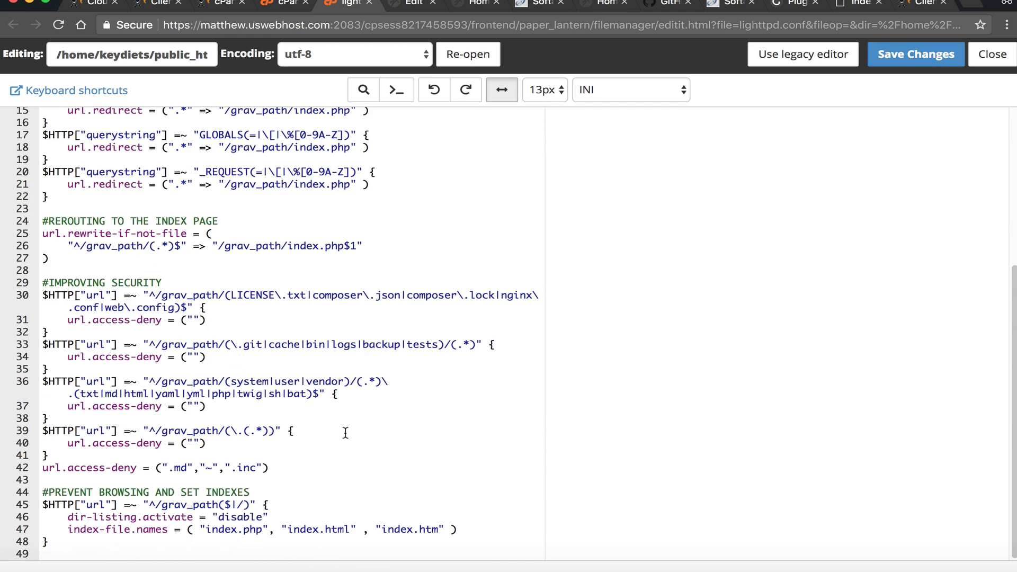
{"action": "scroll", "coordinate": [342, 296], "scroll_direction": "up", "scroll_amount": 5}
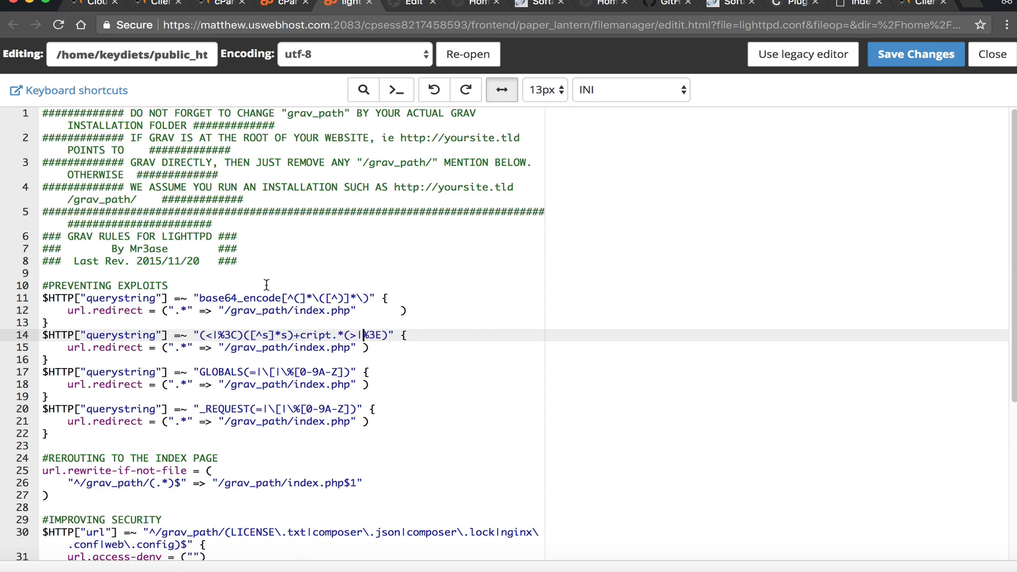
{"action": "scroll", "coordinate": [101, 321], "scroll_direction": "down", "scroll_amount": 4}
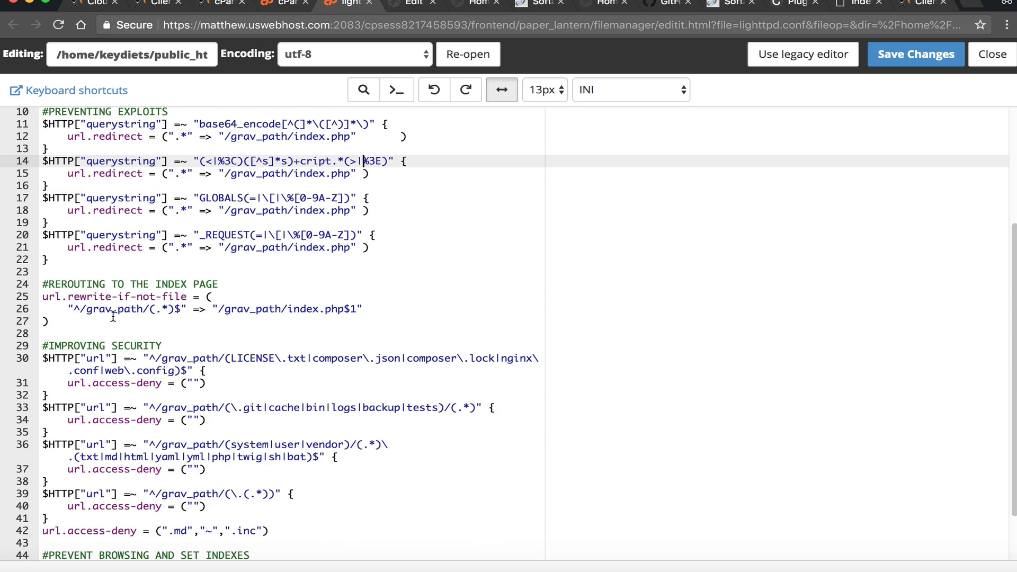
{"action": "scroll", "coordinate": [113, 265], "scroll_direction": "up", "scroll_amount": 4}
{"action": "scroll", "coordinate": [153, 308], "scroll_direction": "down", "scroll_amount": 5}
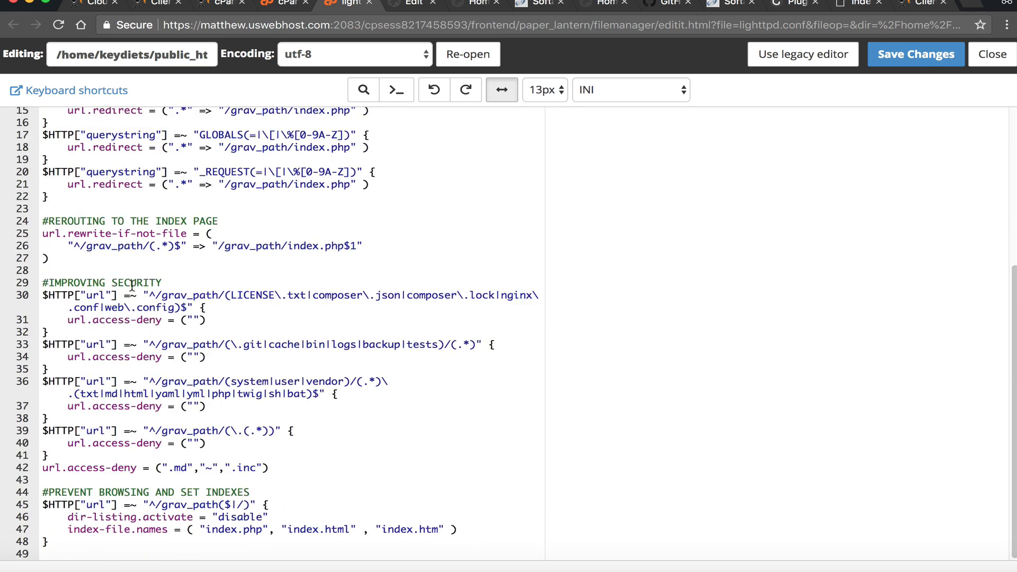
{"action": "left_click", "coordinate": [155, 233]}
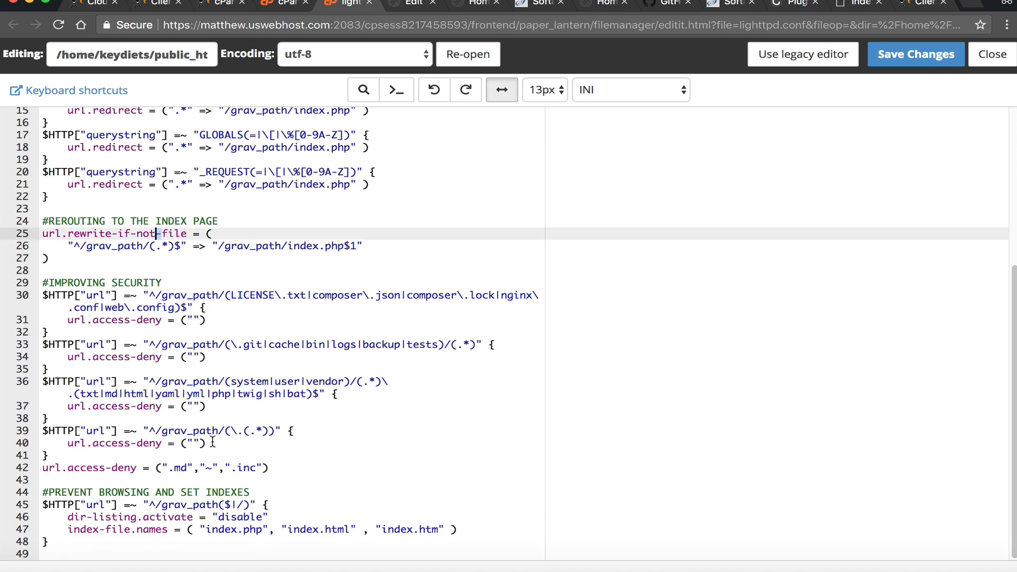
{"action": "scroll", "coordinate": [230, 450], "scroll_direction": "up", "scroll_amount": 5}
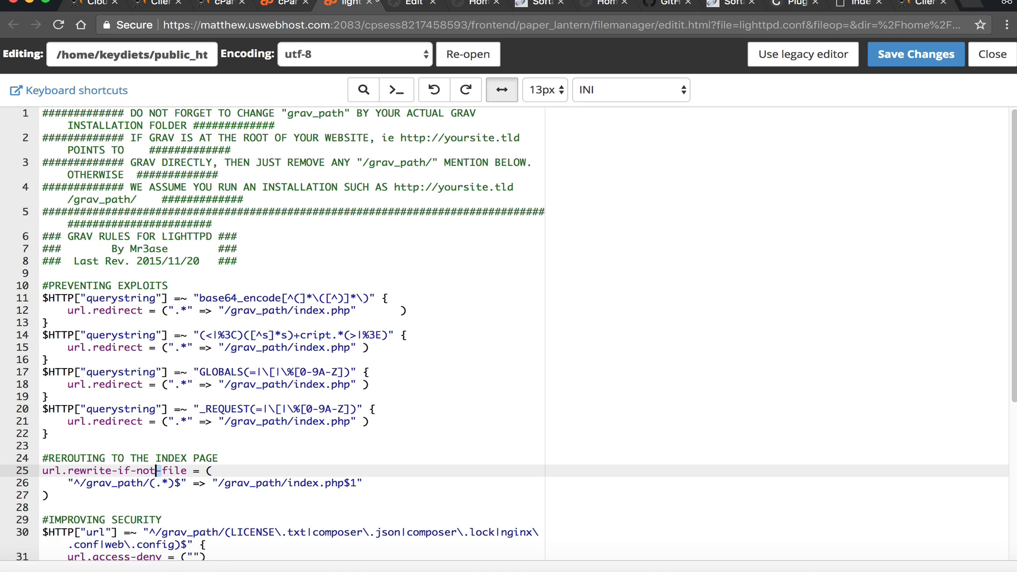
{"action": "left_click", "coordinate": [369, 2]}
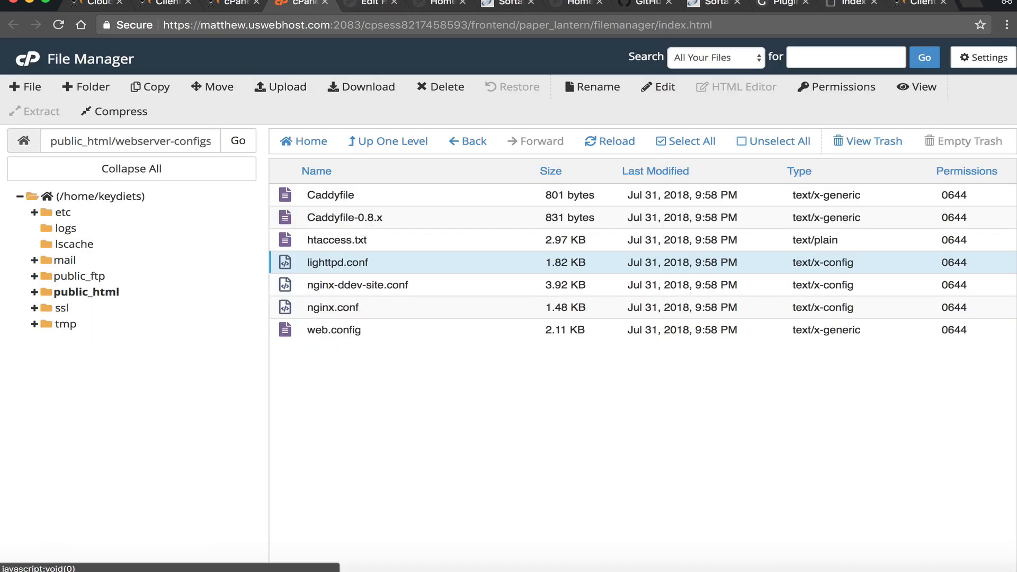
- Revisit the home directory, public_html and its user folder, then return to the cPanel home page
{"action": "left_click", "coordinate": [368, 141]}
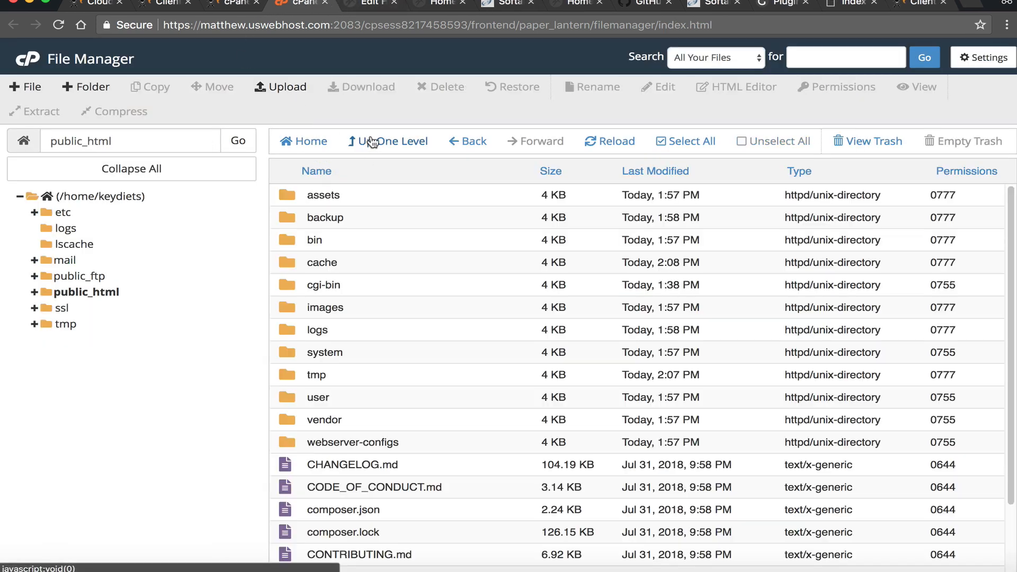
{"action": "left_click", "coordinate": [371, 141]}
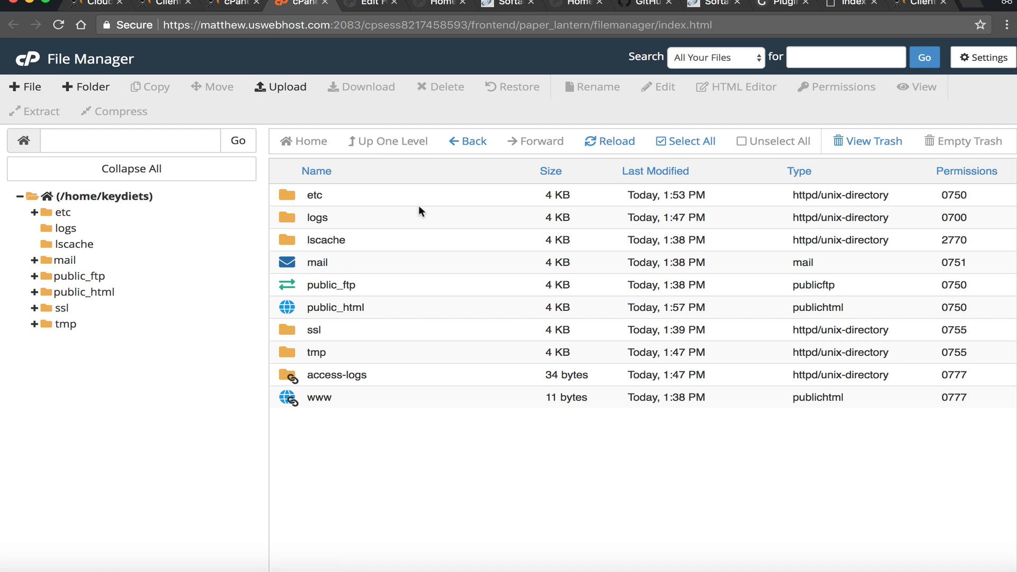
{"action": "left_click", "coordinate": [291, 288]}
{"action": "double_click", "coordinate": [297, 305]}
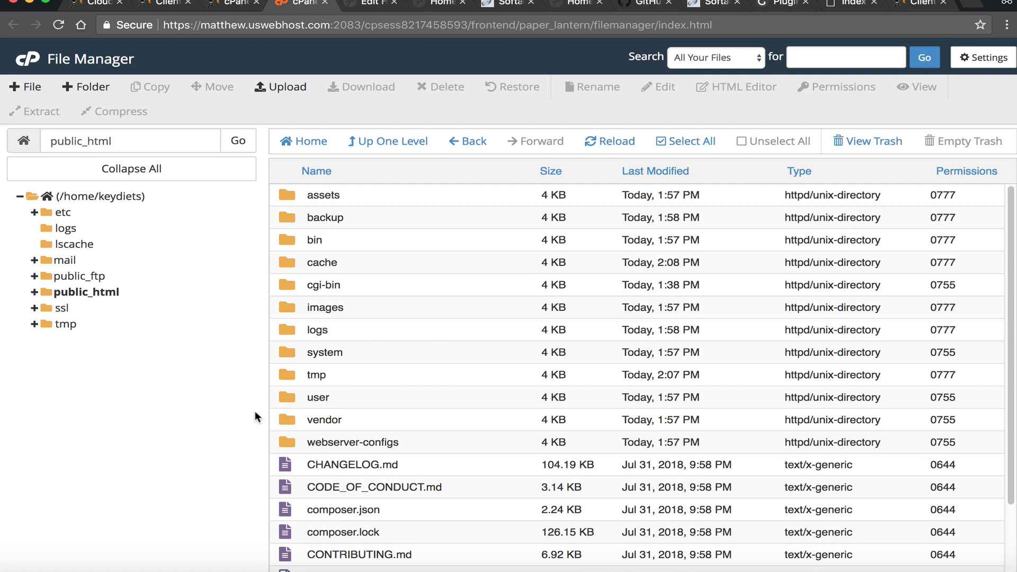
{"action": "double_click", "coordinate": [284, 399]}
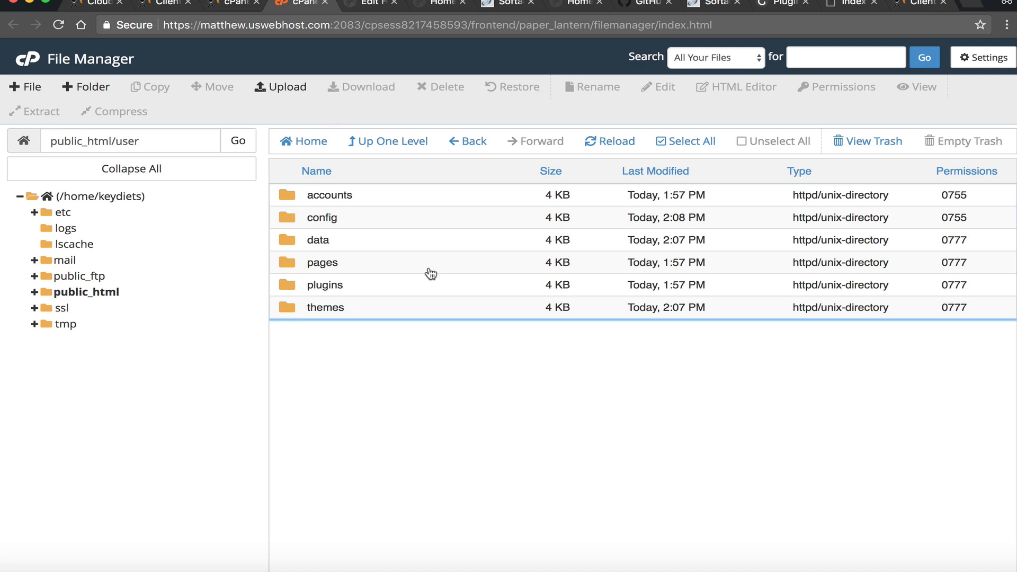
{"action": "left_click", "coordinate": [395, 155]}
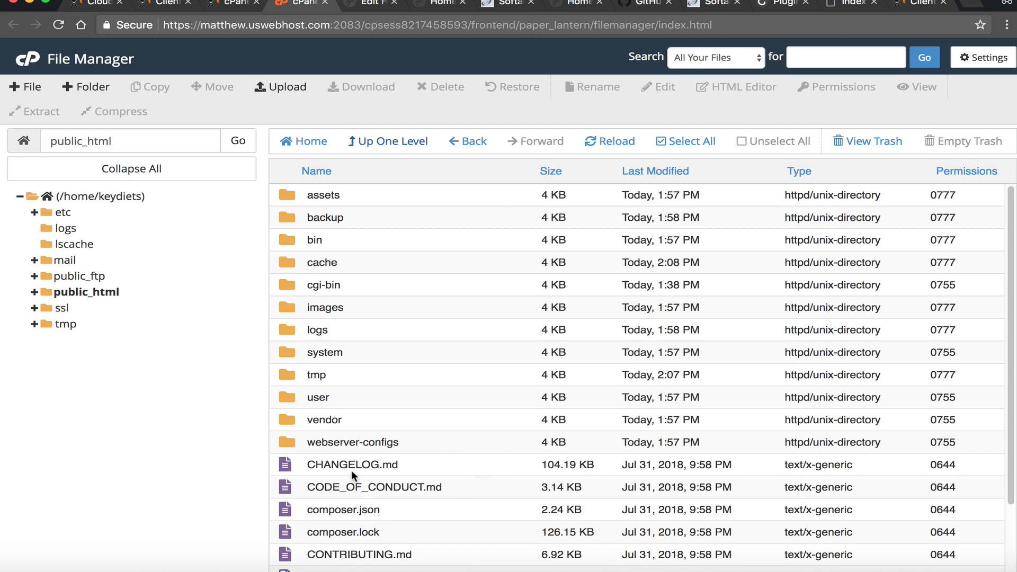
{"action": "scroll", "coordinate": [352, 469], "scroll_direction": "down", "scroll_amount": 4}
{"action": "scroll", "coordinate": [433, 428], "scroll_direction": "up", "scroll_amount": 4}
{"action": "left_click", "coordinate": [222, 7]}
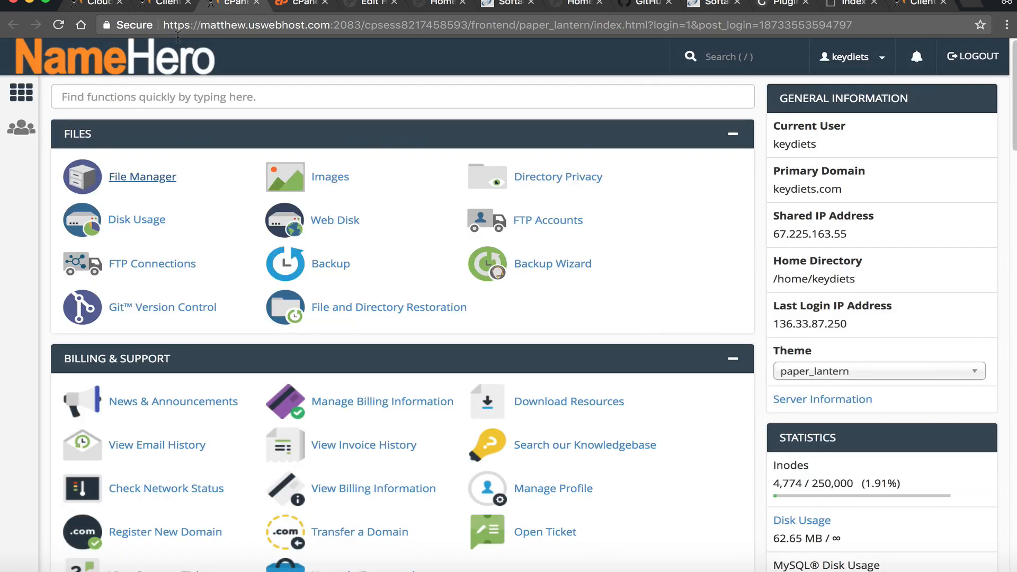
- Find MySQL Databases with 'my', confirm no databases exist, then go to the live keydiets.com site
{"action": "type", "text": "my"}
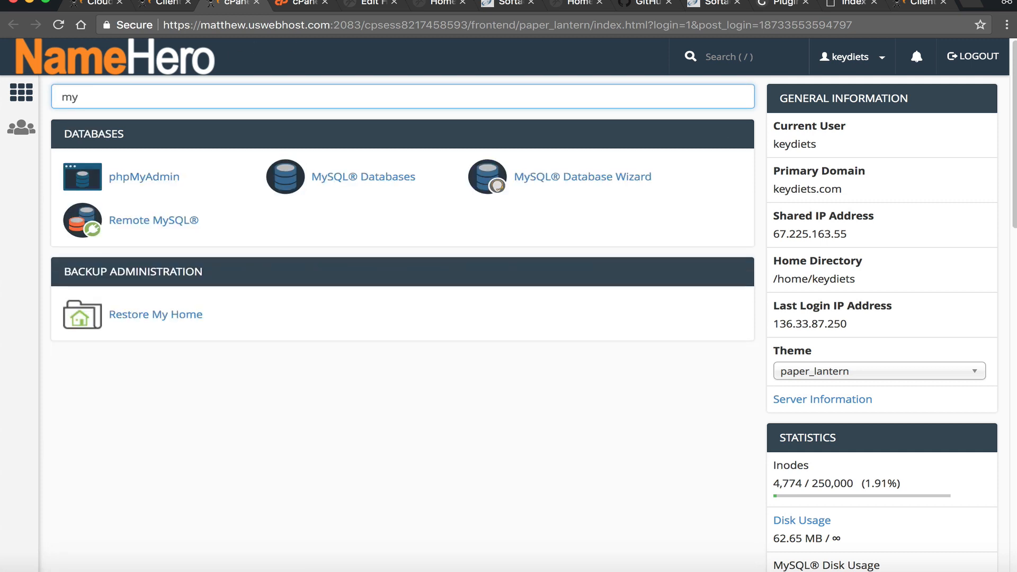
{"action": "left_click", "coordinate": [328, 181]}
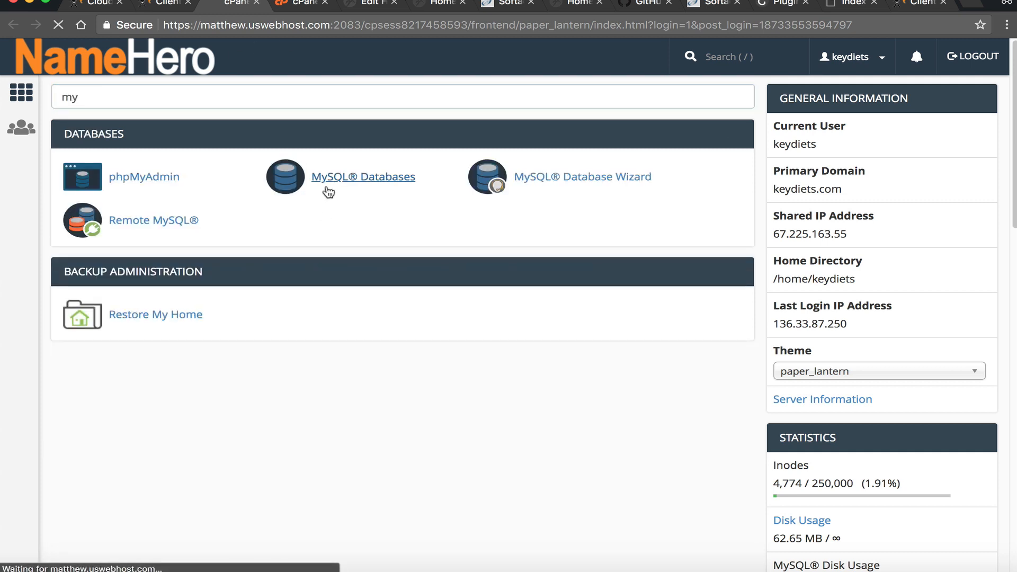
{"action": "scroll", "coordinate": [370, 374], "scroll_direction": "down", "scroll_amount": 2}
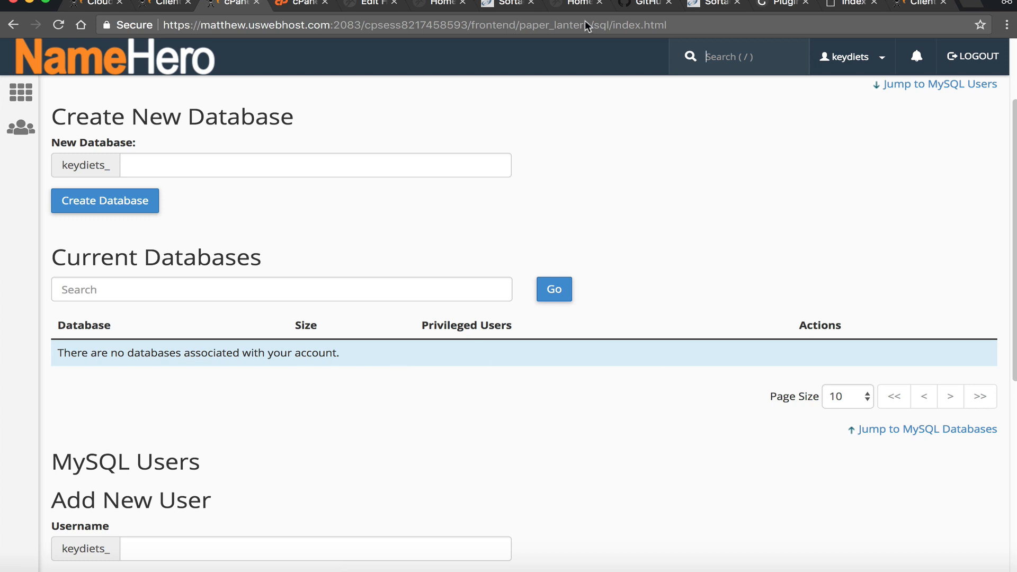
{"action": "left_click", "coordinate": [365, 3]}
{"action": "left_click", "coordinate": [432, 3]}
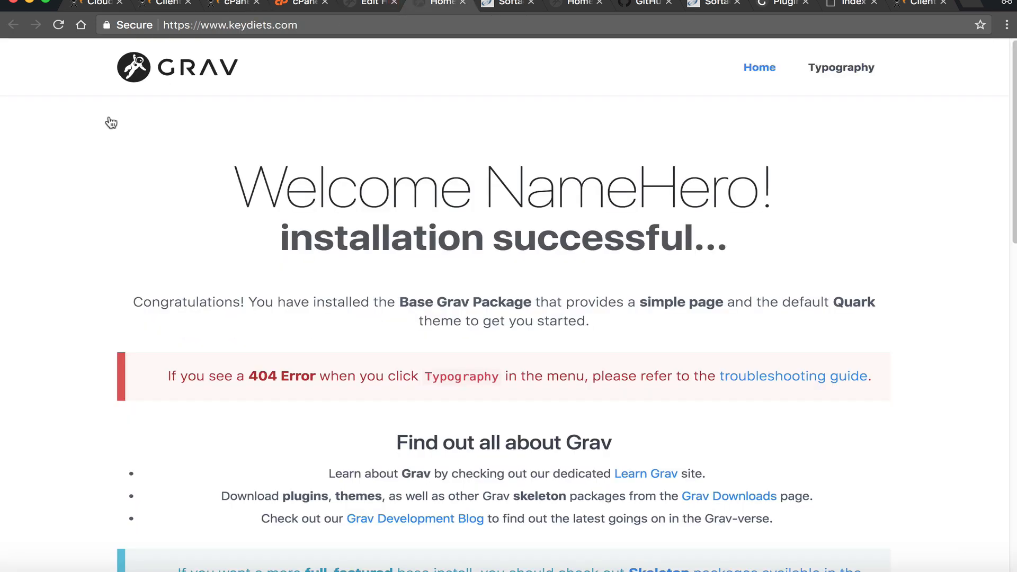
- Reload the live home page, then in Grav Admin go from Dashboard to Pages and open the Add menu
{"action": "left_click", "coordinate": [753, 75]}
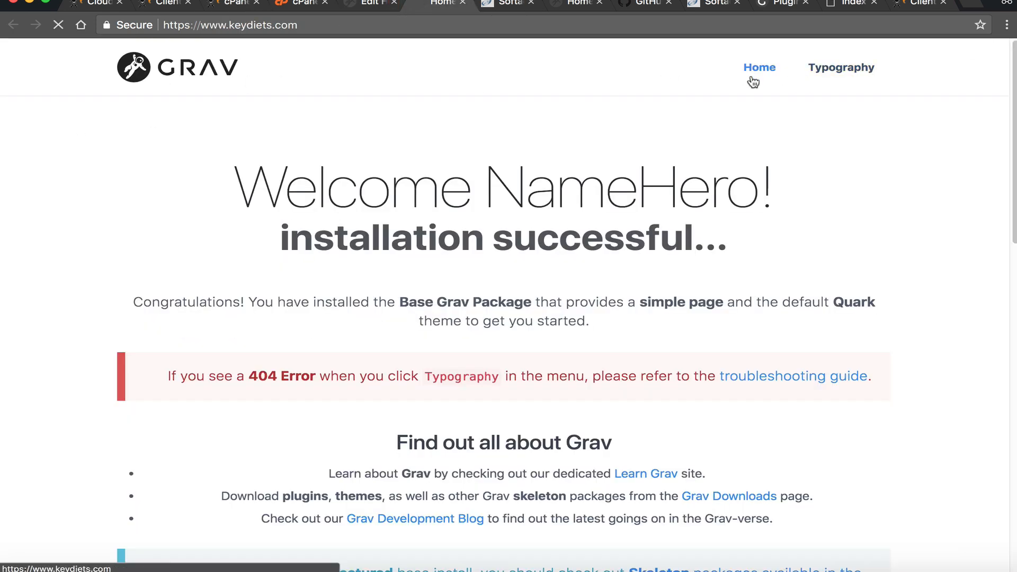
{"action": "left_click", "coordinate": [361, 4]}
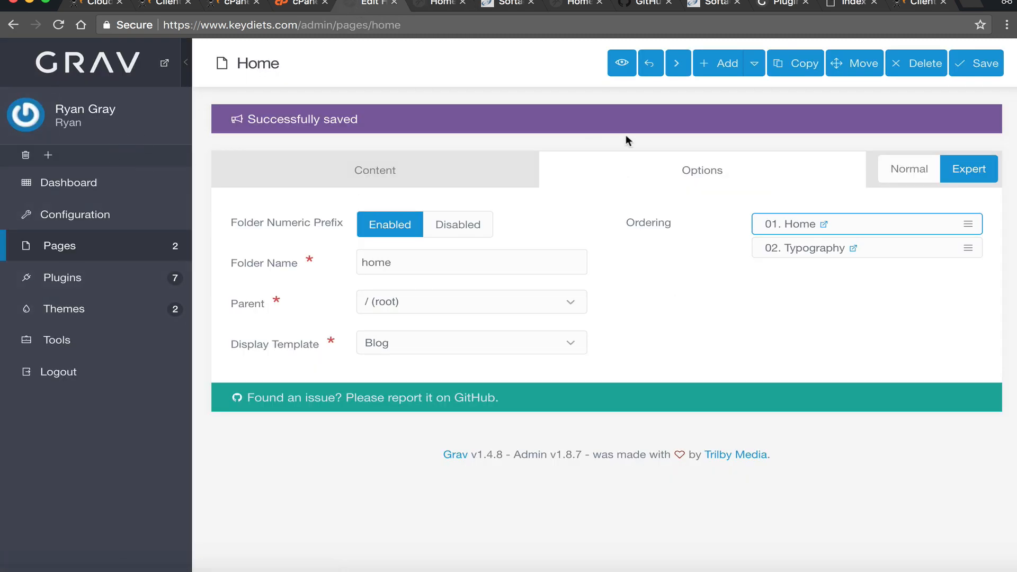
{"action": "left_click", "coordinate": [53, 192]}
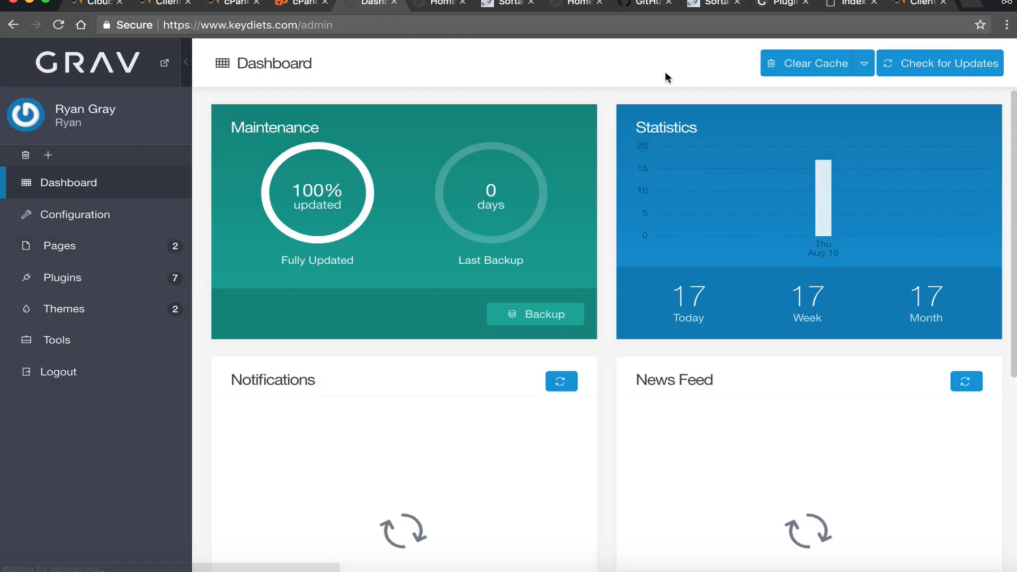
{"action": "left_click", "coordinate": [106, 258]}
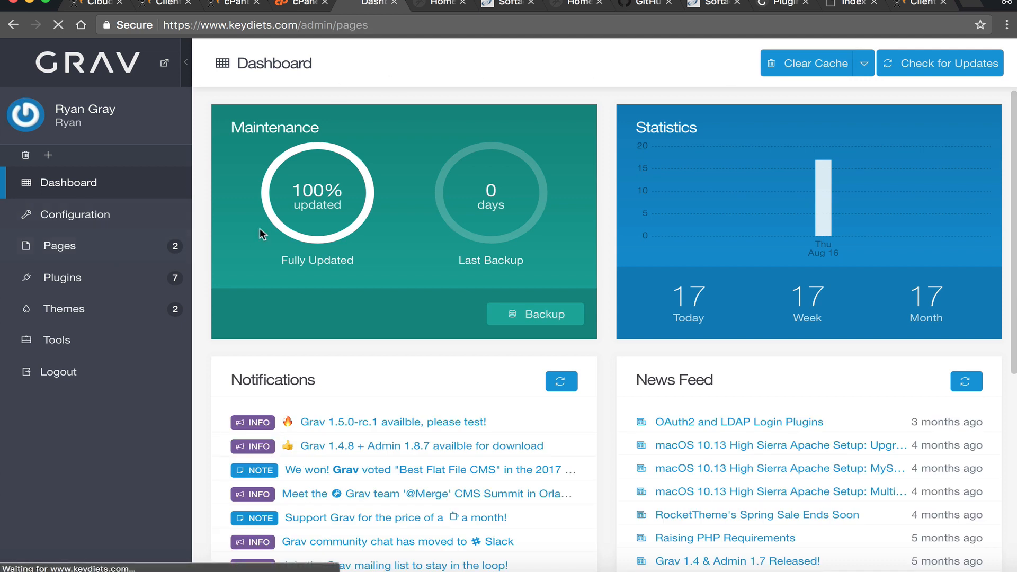
{"action": "left_click", "coordinate": [991, 66]}
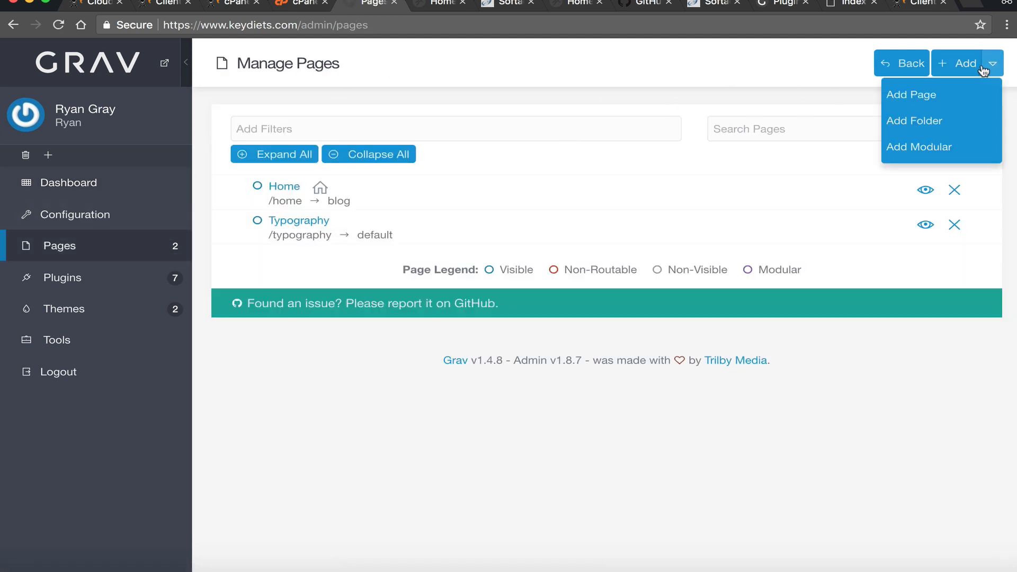
- Add a page titled with the owner's name under / (root) using the Default template
{"action": "left_click", "coordinate": [937, 94]}
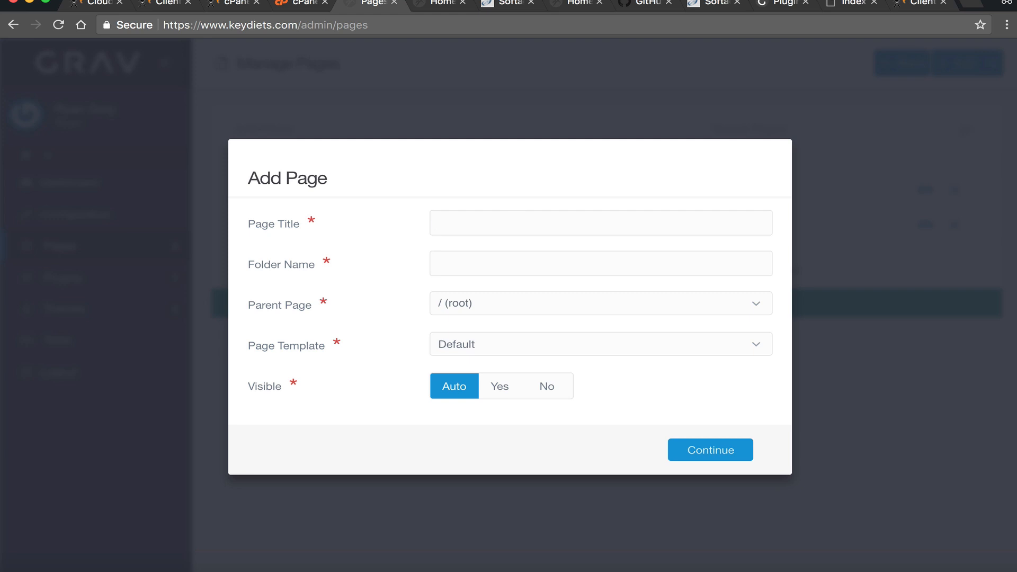
{"action": "type", "text": "Ryan GRay"}
{"action": "key", "text": "BackSpace"}
{"action": "key", "text": "BackSpace"}
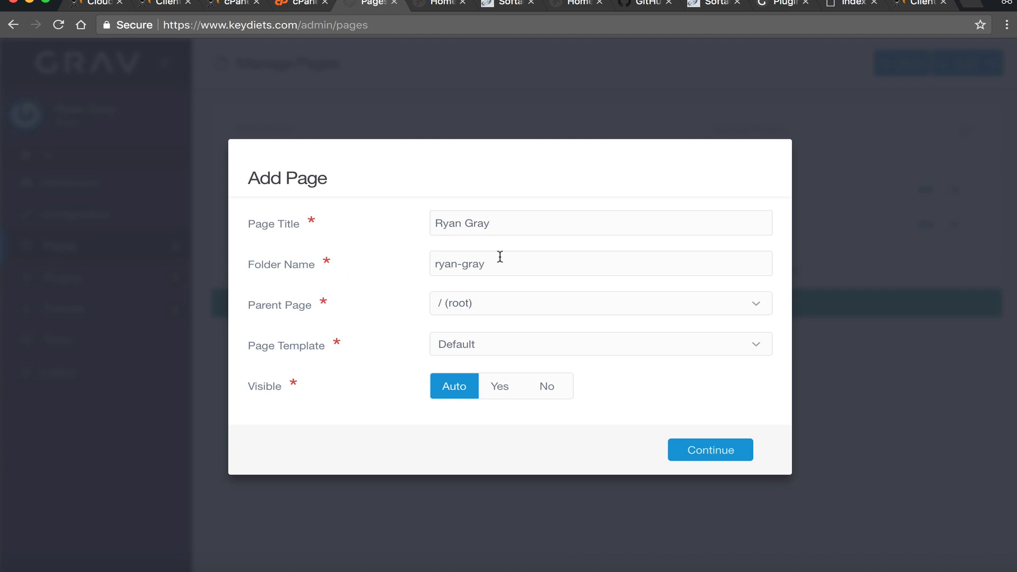
{"action": "left_click_drag", "start_coordinate": [500, 256], "coordinate": [430, 263]}
{"action": "left_click", "coordinate": [515, 311]}
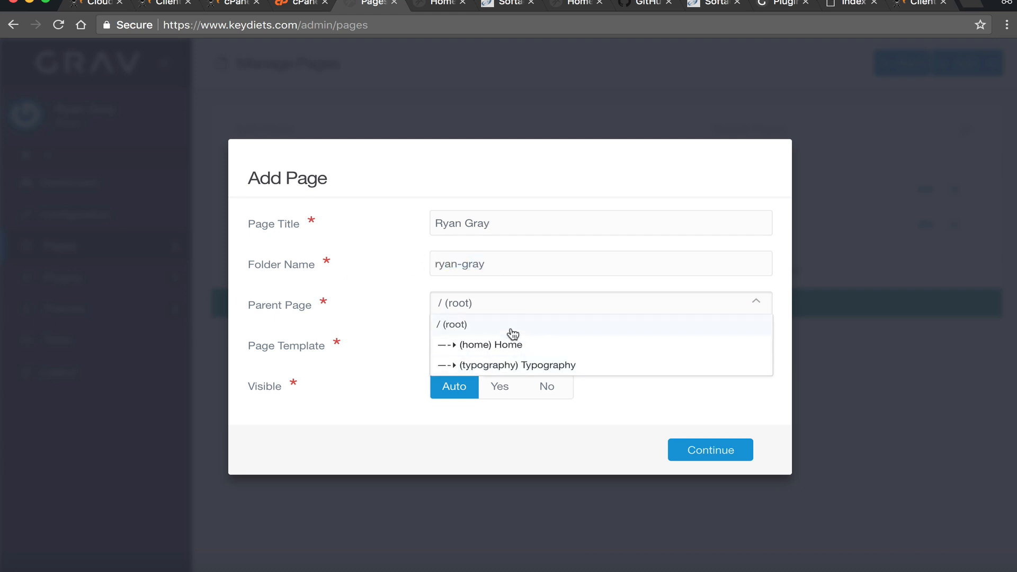
{"action": "left_click", "coordinate": [512, 345]}
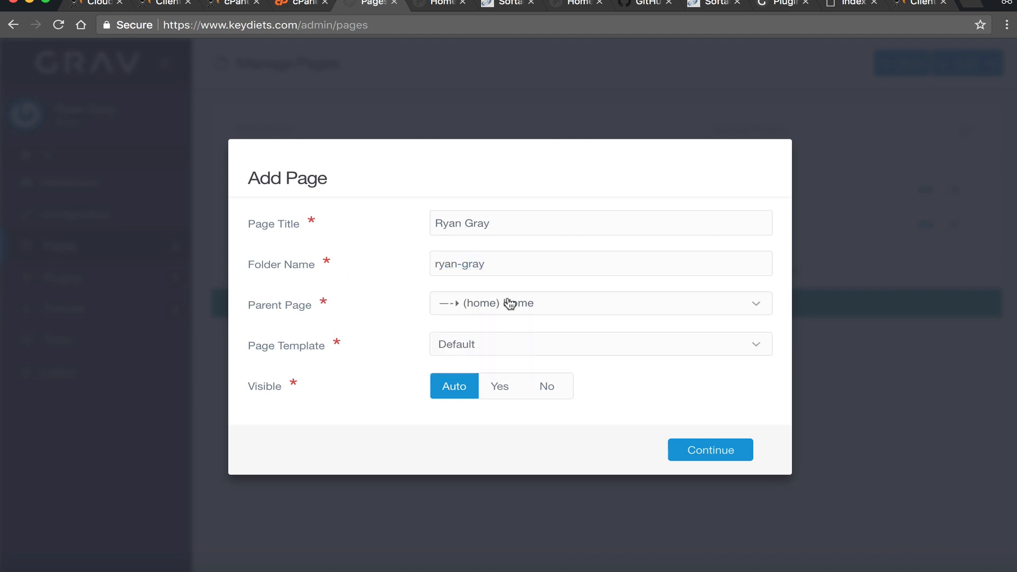
{"action": "left_click", "coordinate": [510, 304]}
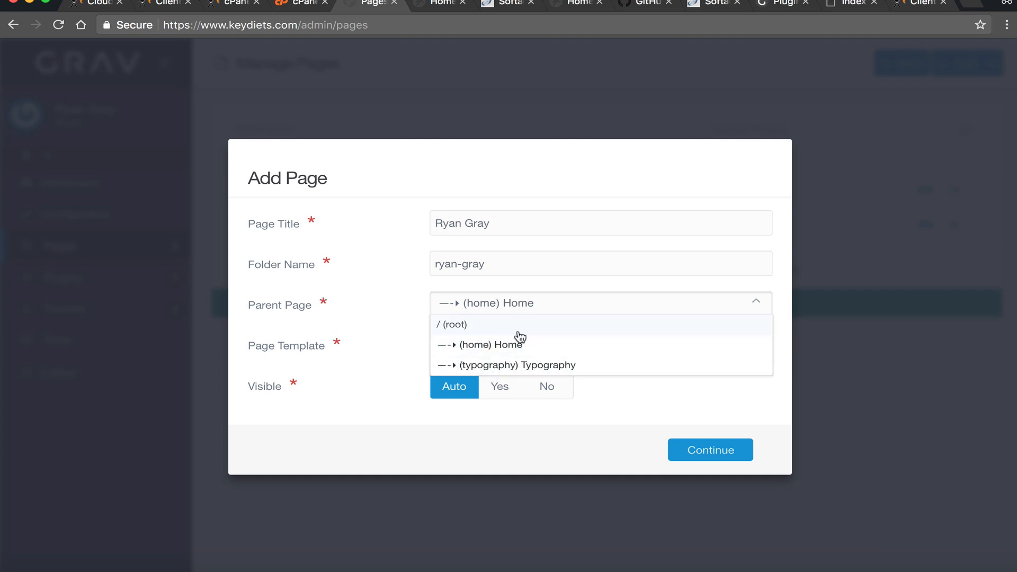
{"action": "left_click", "coordinate": [506, 325]}
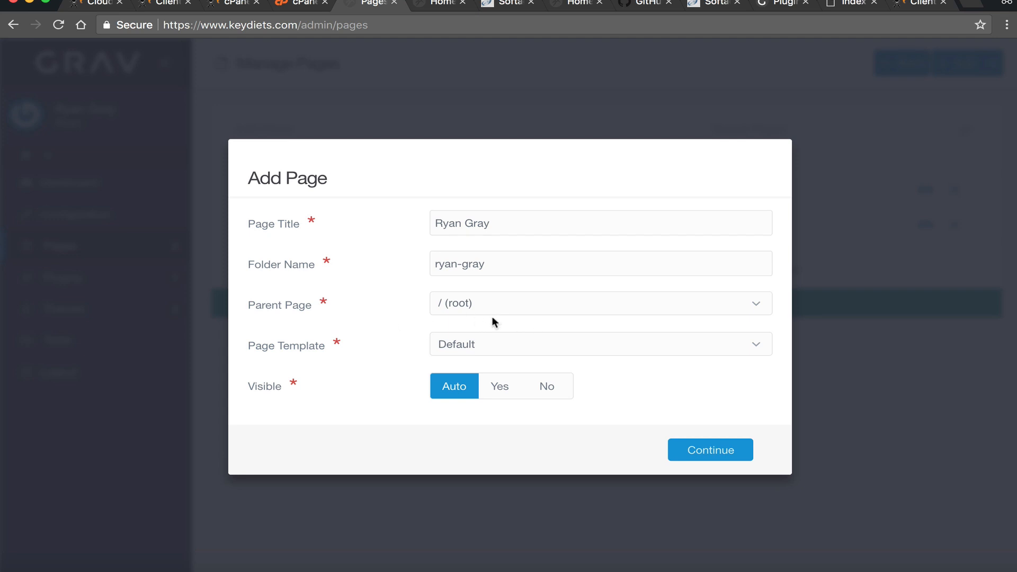
{"action": "left_click", "coordinate": [475, 344]}
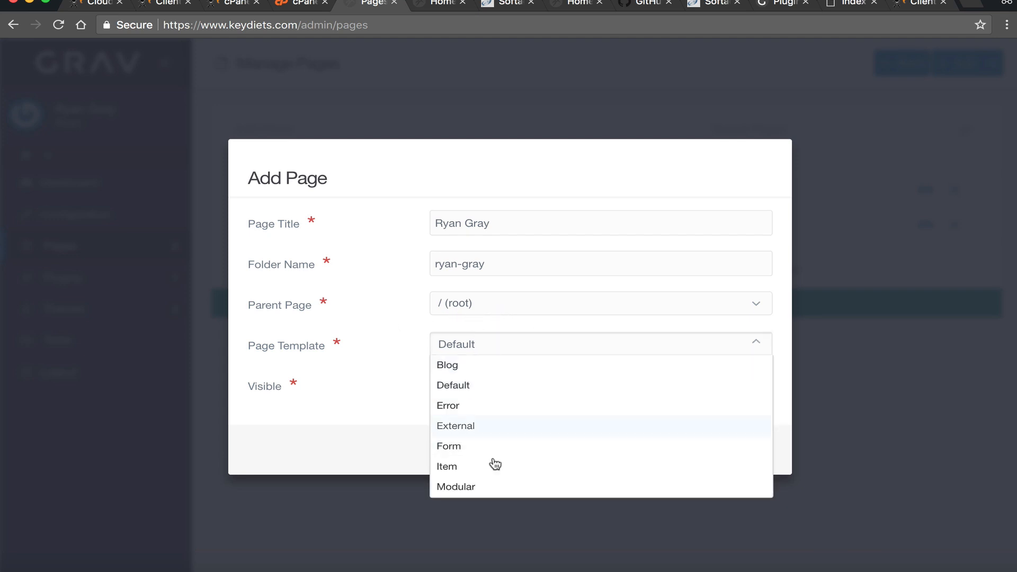
{"action": "left_click", "coordinate": [307, 366]}
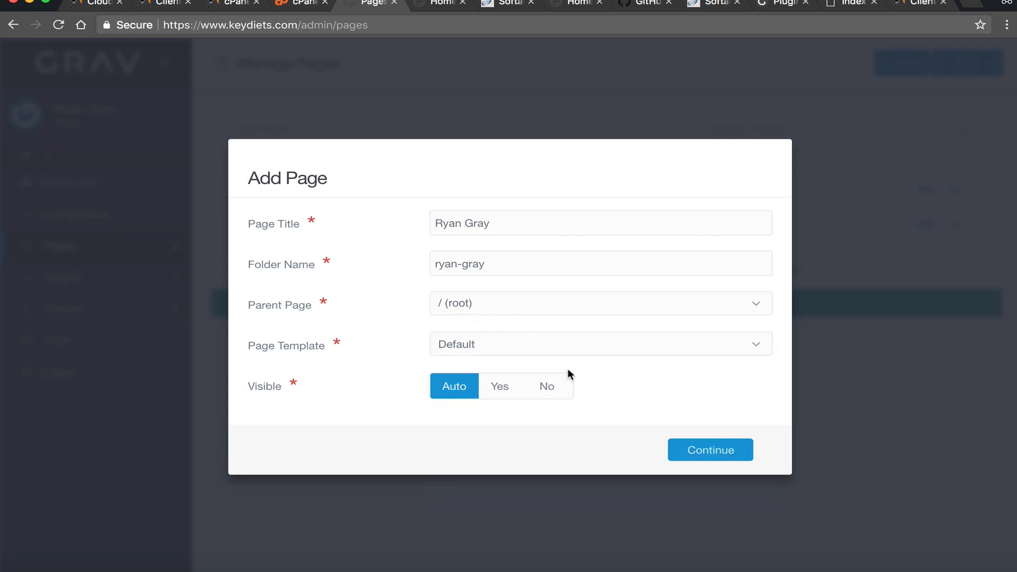
{"action": "left_click", "coordinate": [697, 453]}
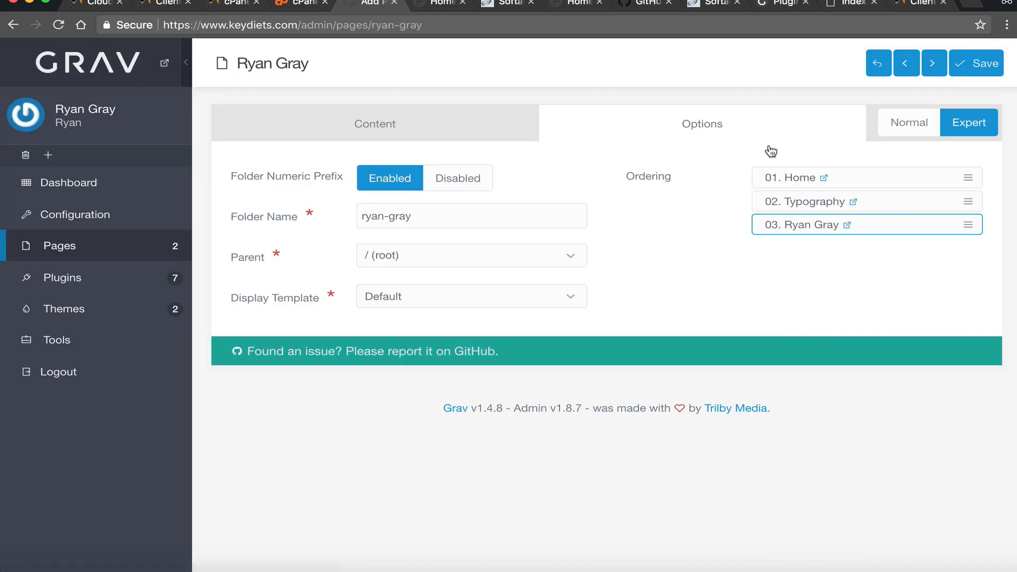
- Switch the new page's editor from the frontmatter view to Normal mode
{"action": "left_click", "coordinate": [364, 122]}
{"action": "left_click", "coordinate": [329, 244]}
{"action": "left_click", "coordinate": [394, 231]}
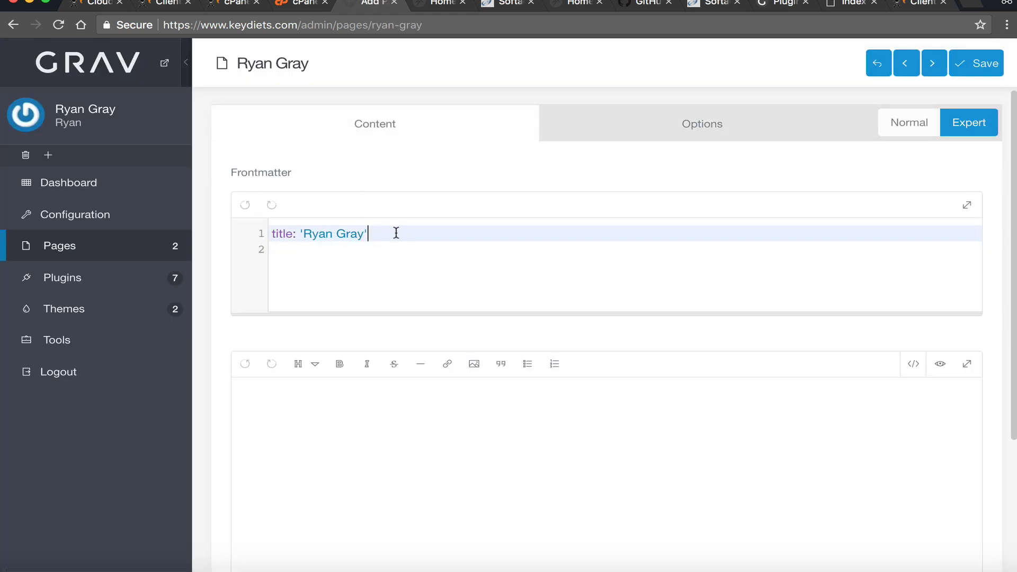
{"action": "scroll", "coordinate": [370, 352], "scroll_direction": "down", "scroll_amount": 3}
{"action": "scroll", "coordinate": [689, 264], "scroll_direction": "up", "scroll_amount": 3}
{"action": "left_click", "coordinate": [897, 135]}
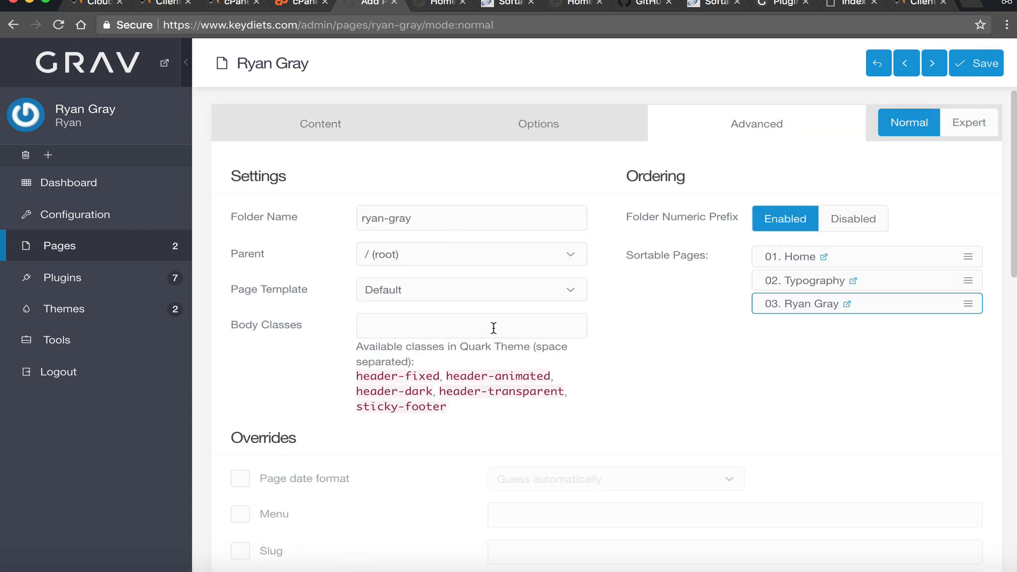
{"action": "scroll", "coordinate": [508, 339], "scroll_direction": "down", "scroll_amount": 1}
{"action": "scroll", "coordinate": [461, 349], "scroll_direction": "down", "scroll_amount": 10}
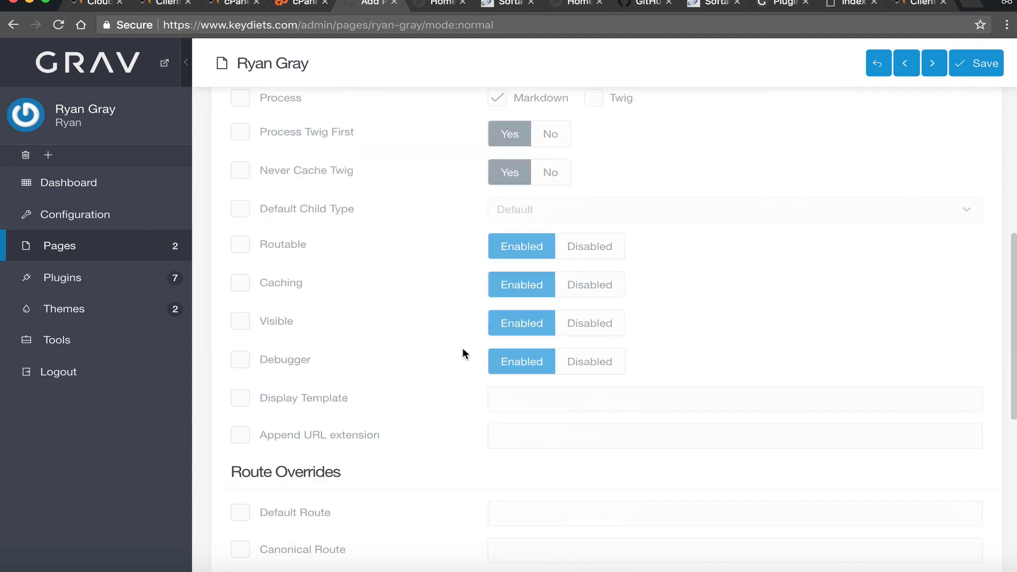
{"action": "scroll", "coordinate": [464, 350], "scroll_direction": "up", "scroll_amount": 10}
- Write 'This is a test page' in the page body and save the page
{"action": "left_click", "coordinate": [345, 129]}
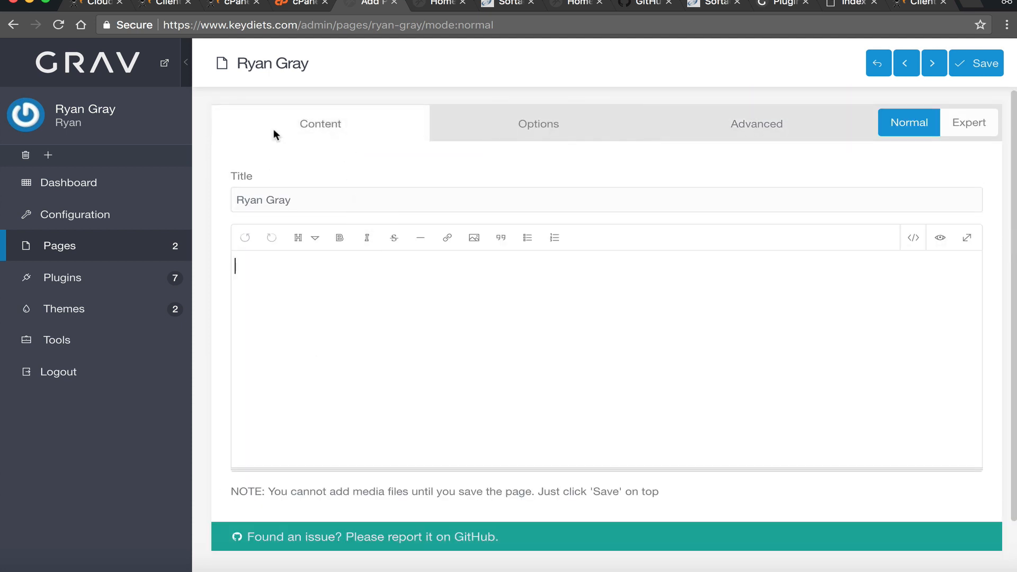
{"action": "triple_click", "coordinate": [325, 205]}
{"action": "left_click", "coordinate": [320, 299]}
{"action": "type", "text": "This is a test page"}
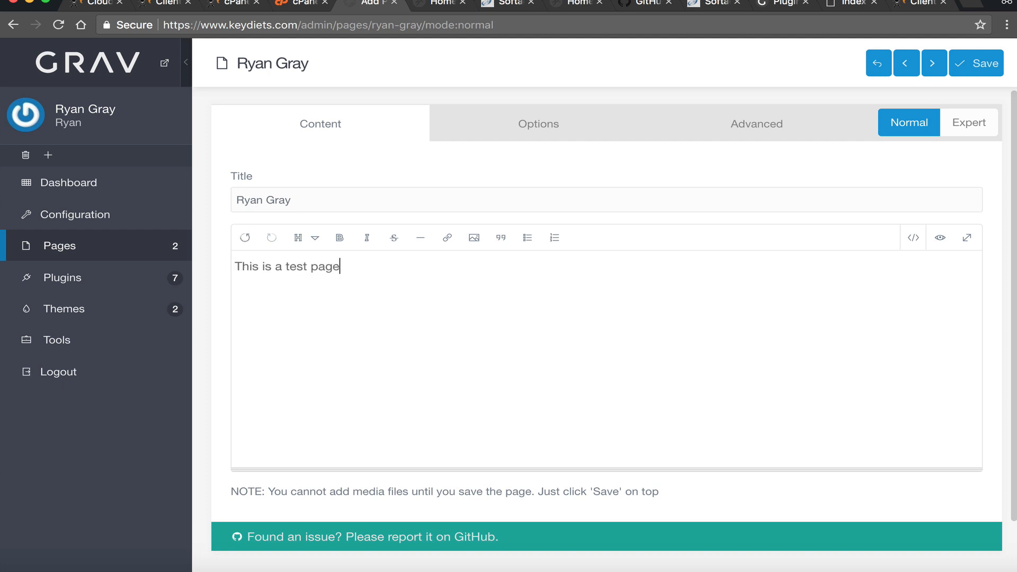
{"action": "left_click", "coordinate": [962, 65]}
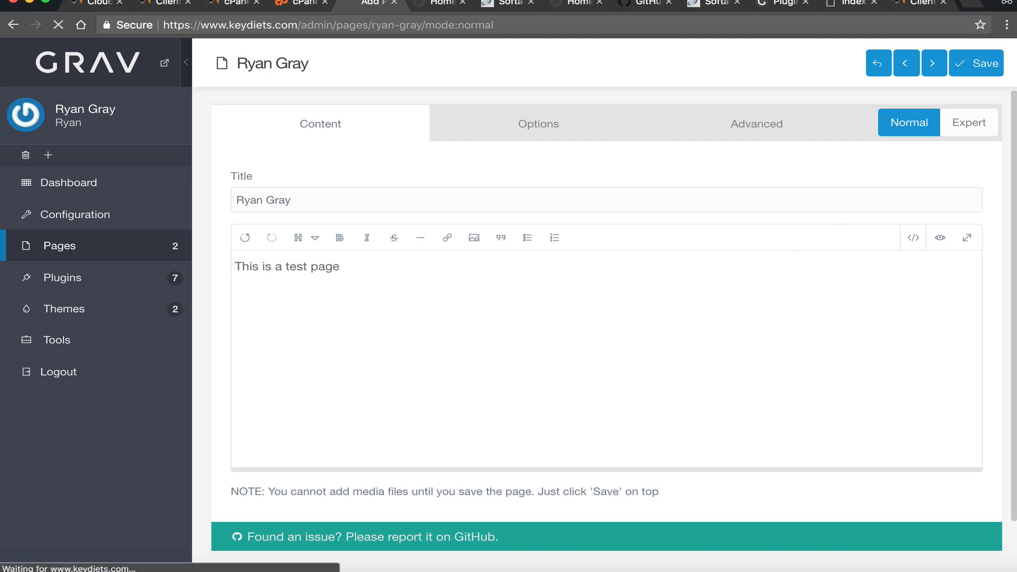
- Reload the live site and open the new page from its menu
{"action": "left_click", "coordinate": [448, 8]}
{"action": "left_click", "coordinate": [59, 24]}
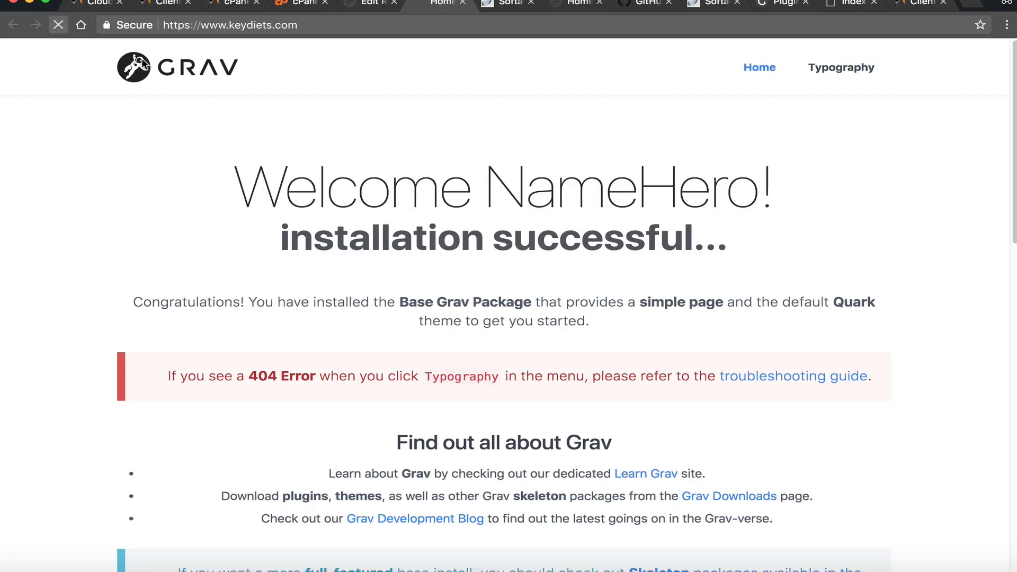
{"action": "left_click", "coordinate": [826, 69]}
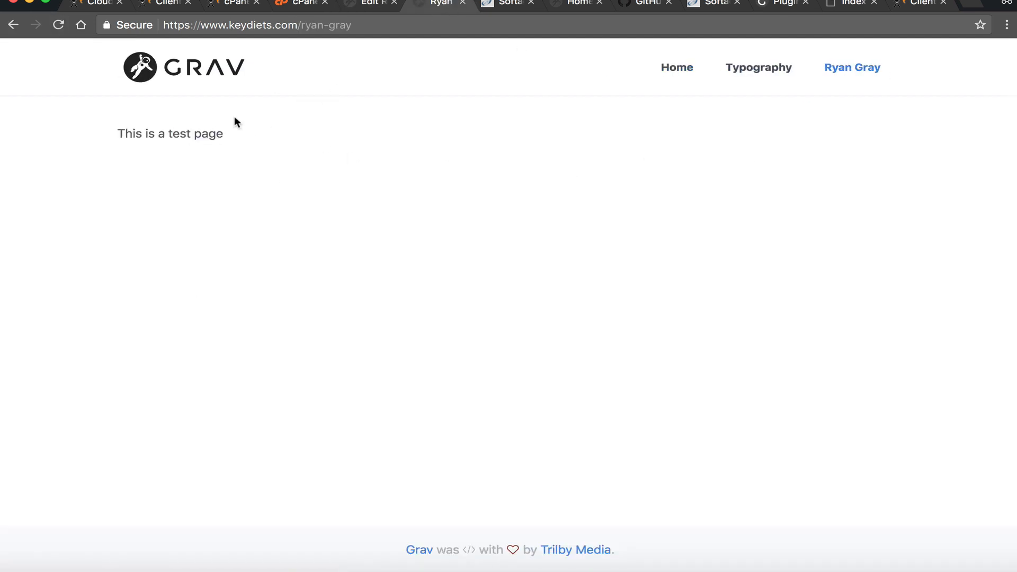
{"action": "left_click", "coordinate": [293, 5]}
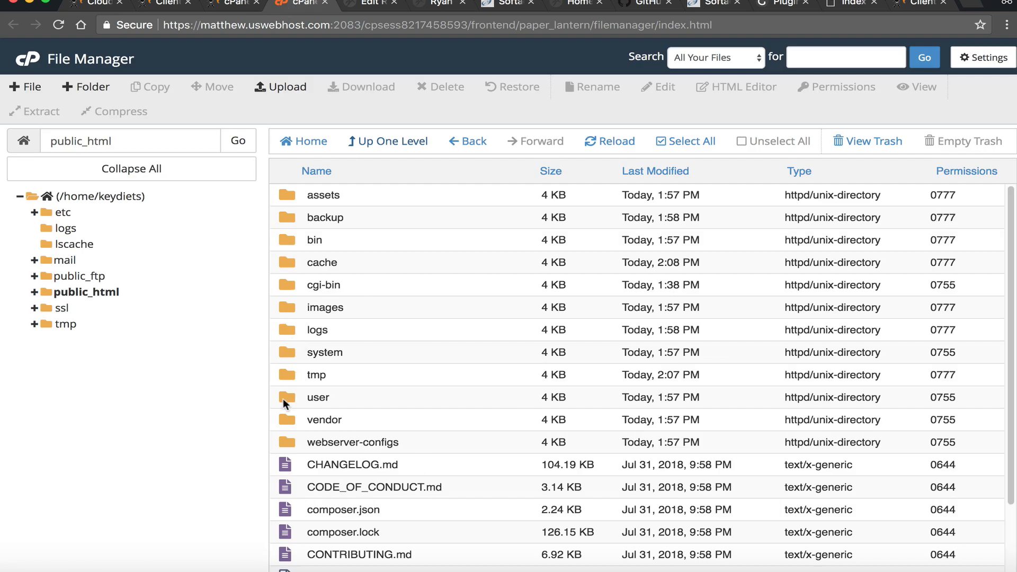
- Browse user/themes/cardstack/templates, climb back to public_html, and return to the Grav Admin editor
{"action": "double_click", "coordinate": [283, 398]}
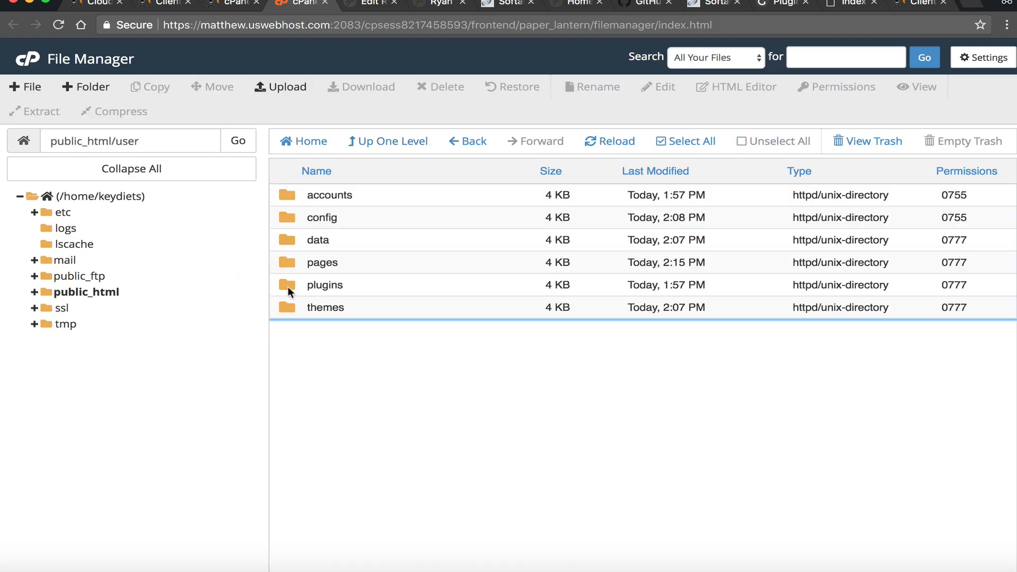
{"action": "double_click", "coordinate": [287, 308]}
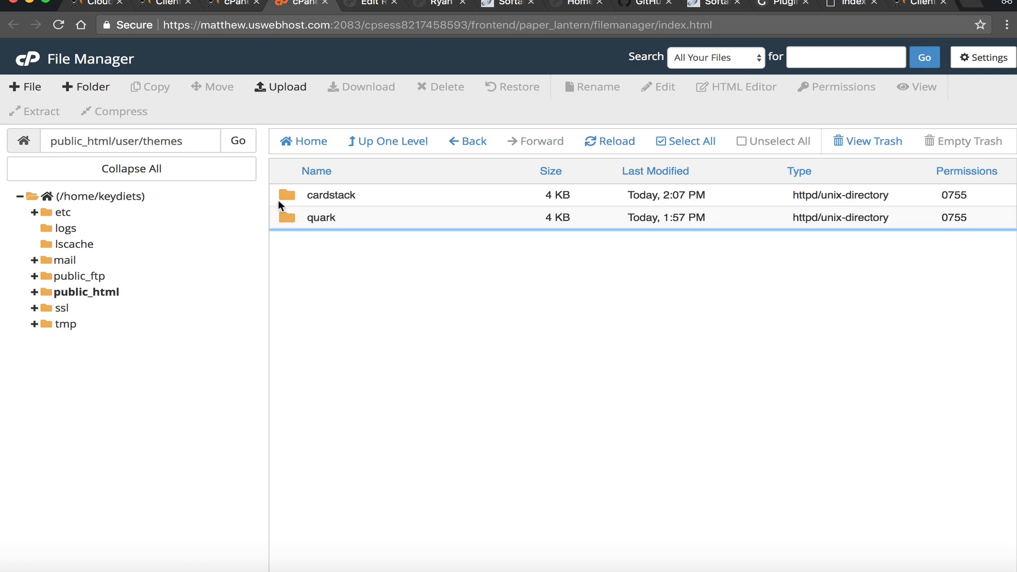
{"action": "double_click", "coordinate": [278, 197]}
{"action": "double_click", "coordinate": [286, 329]}
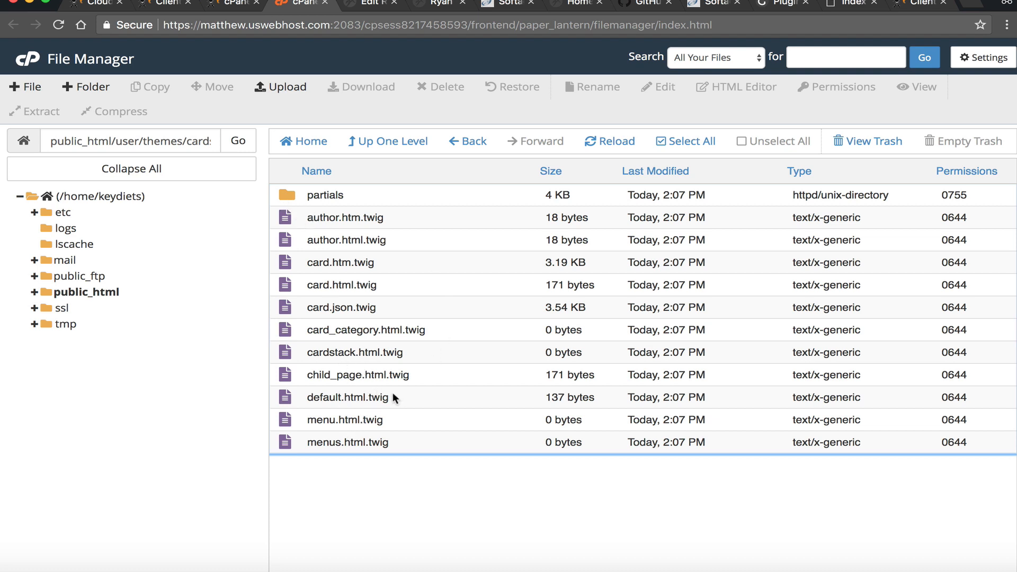
{"action": "left_click", "coordinate": [409, 141]}
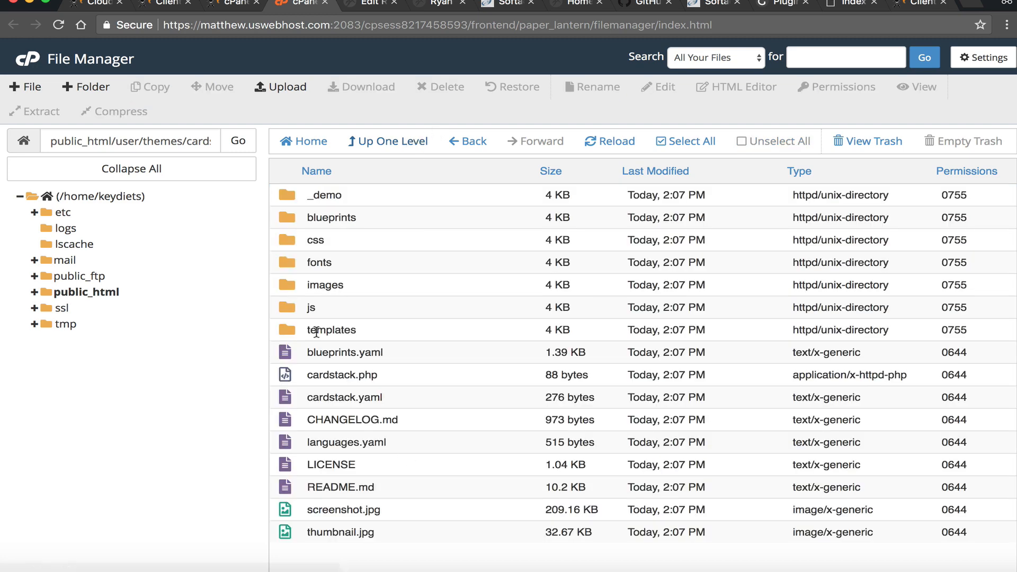
{"action": "left_click", "coordinate": [362, 149]}
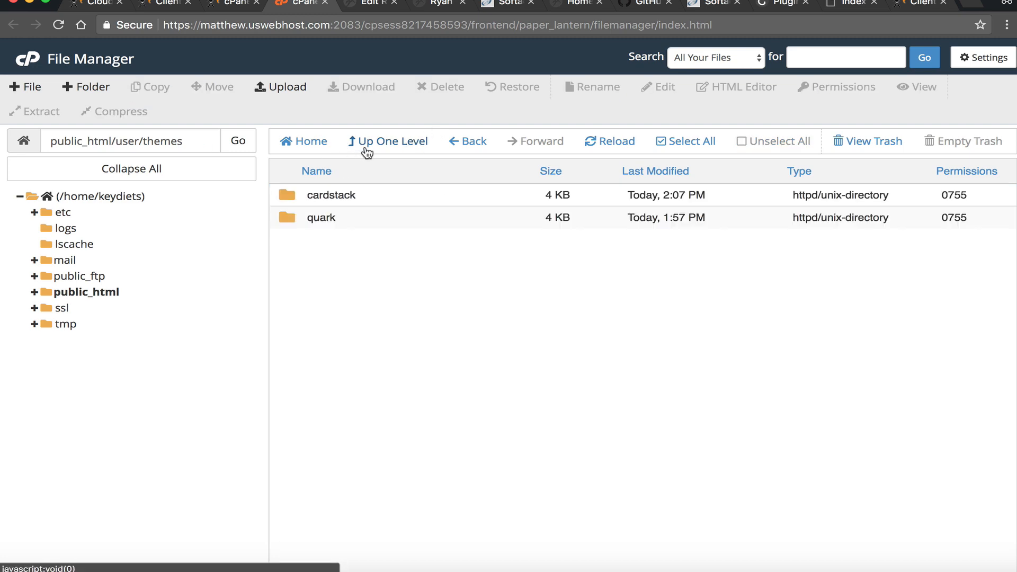
{"action": "left_click", "coordinate": [367, 151]}
{"action": "left_click", "coordinate": [370, 150]}
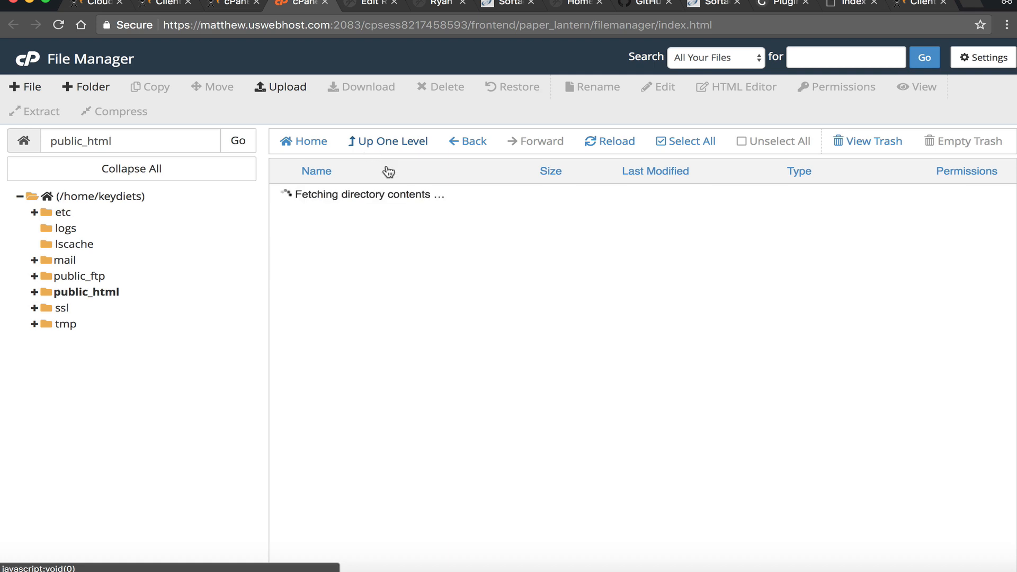
{"action": "left_click", "coordinate": [352, 11]}
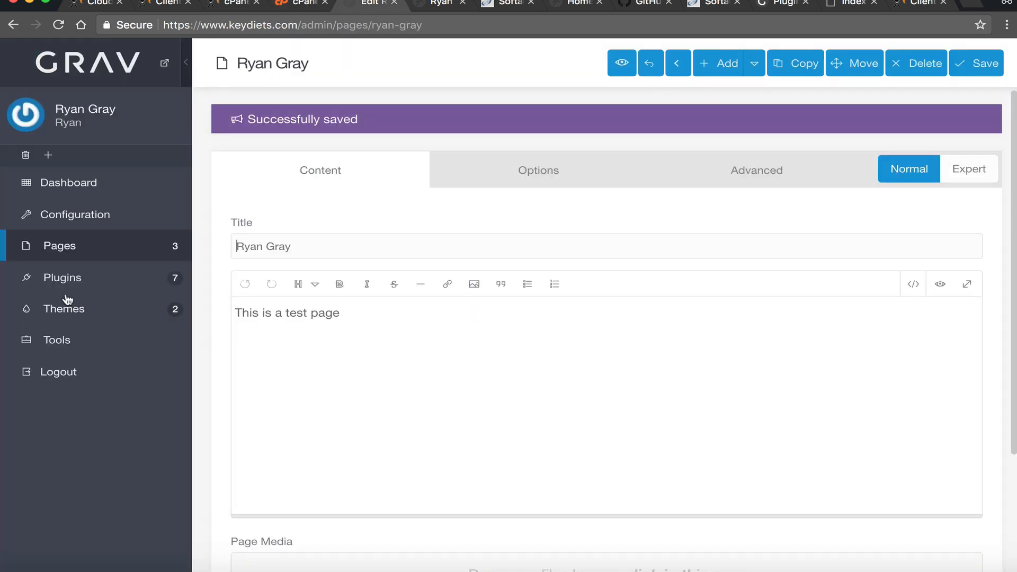
- List the installed themes and view the Cardstack theme's details in a new tab
{"action": "left_click", "coordinate": [106, 316]}
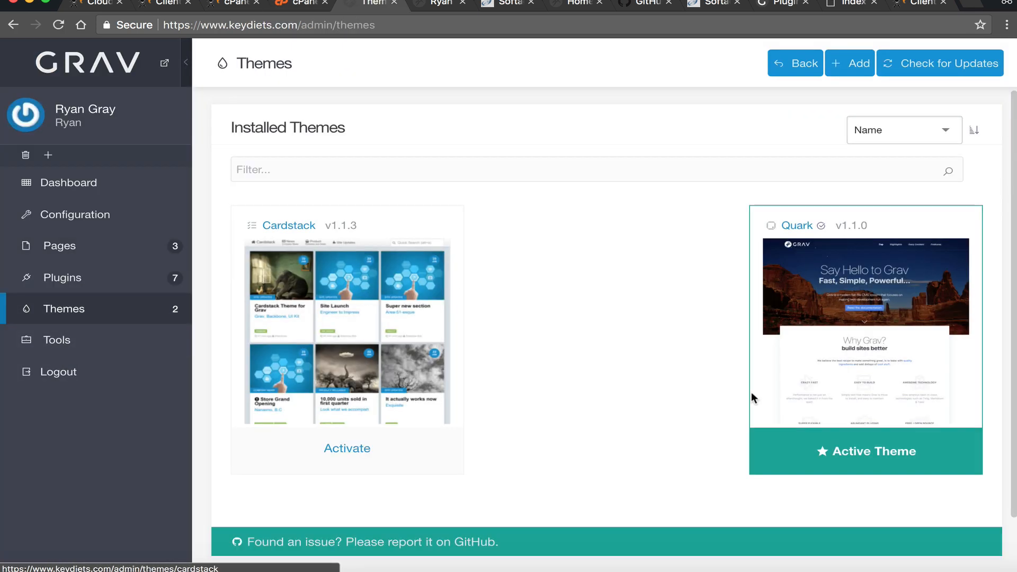
{"action": "scroll", "coordinate": [406, 357], "scroll_direction": "down", "scroll_amount": 2}
{"action": "middle_click", "coordinate": [403, 361]}
{"action": "scroll", "coordinate": [401, 541], "scroll_direction": "up", "scroll_amount": 2}
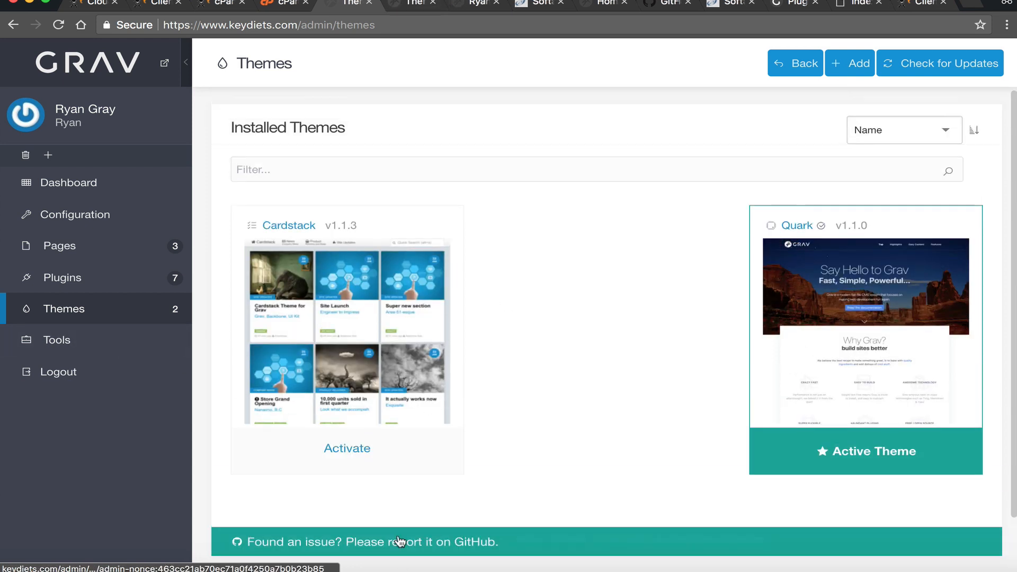
{"action": "left_click", "coordinate": [877, 141]}
{"action": "left_click", "coordinate": [738, 81]}
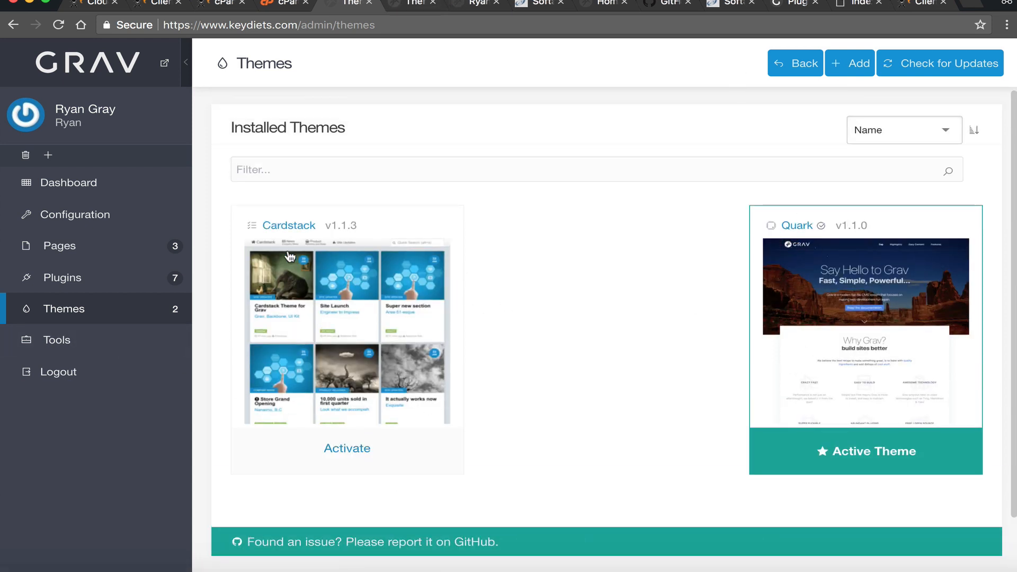
{"action": "left_click", "coordinate": [424, 5]}
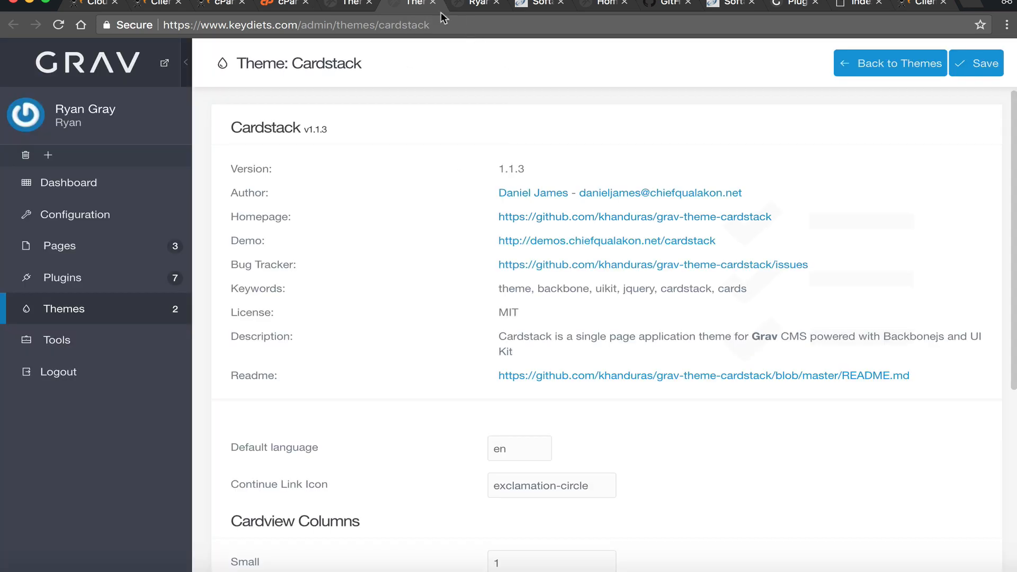
- On the live site, visit Typography, Home and the new page, ending on the home page
{"action": "left_click", "coordinate": [479, 4]}
{"action": "left_click", "coordinate": [722, 69]}
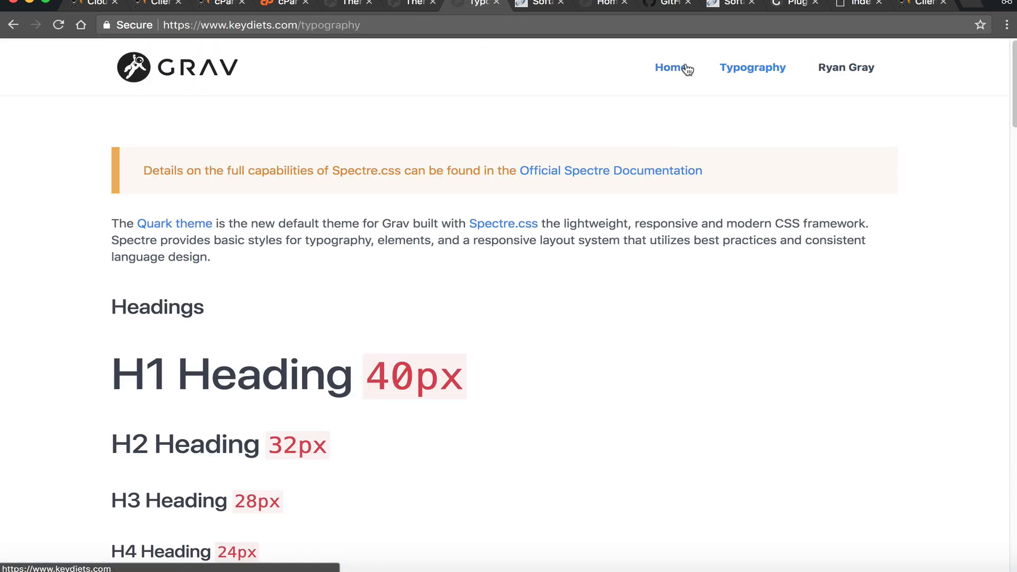
{"action": "left_click", "coordinate": [686, 68]}
{"action": "left_click", "coordinate": [869, 71]}
{"action": "left_click", "coordinate": [185, 70]}
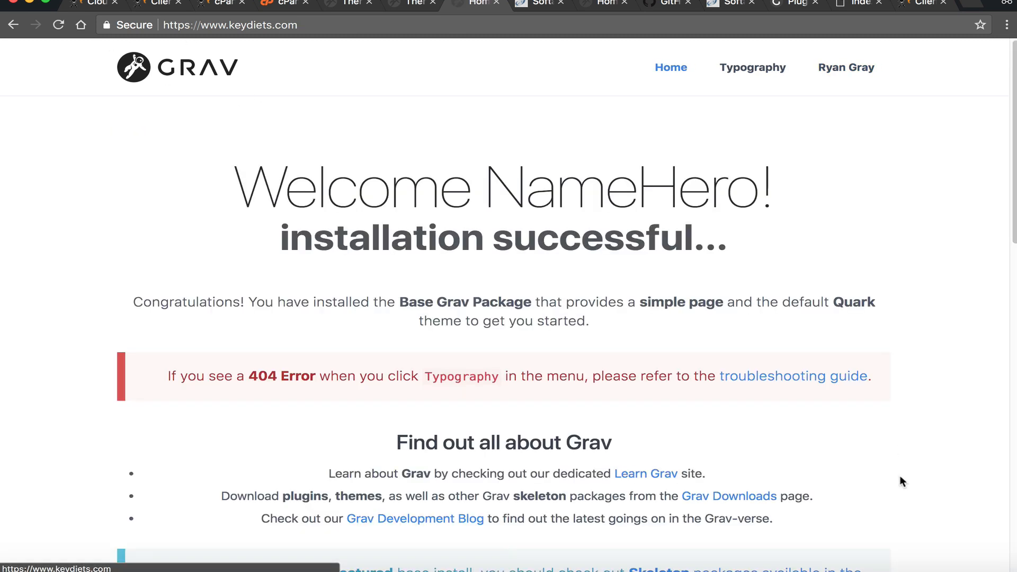
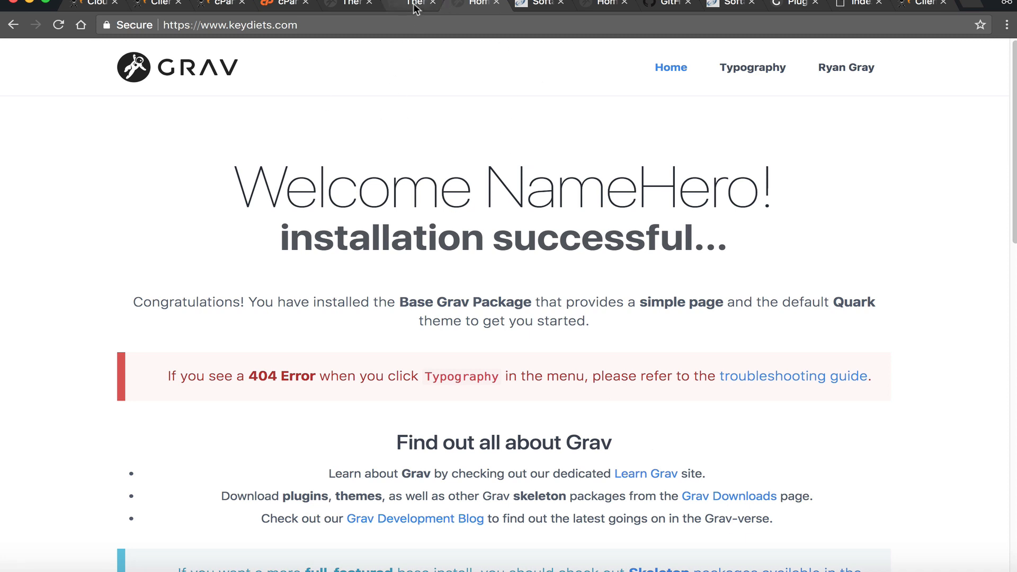
- Review the installed themes list, with Cardstack v1.1.3 beside the active Quark theme
{"action": "left_click", "coordinate": [347, 5]}
{"action": "left_click", "coordinate": [343, 5]}
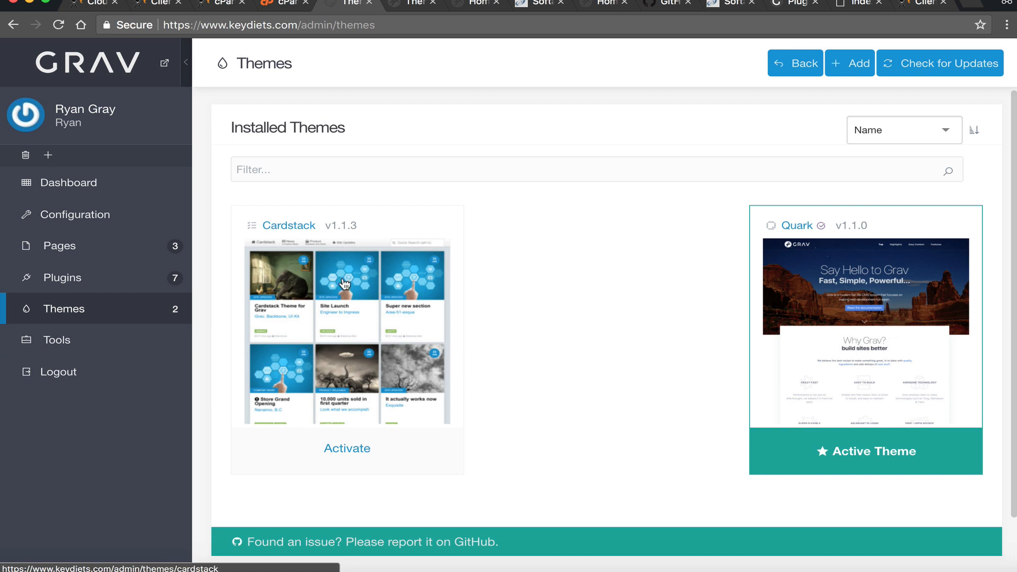
{"action": "scroll", "coordinate": [463, 397], "scroll_direction": "down", "scroll_amount": 2}
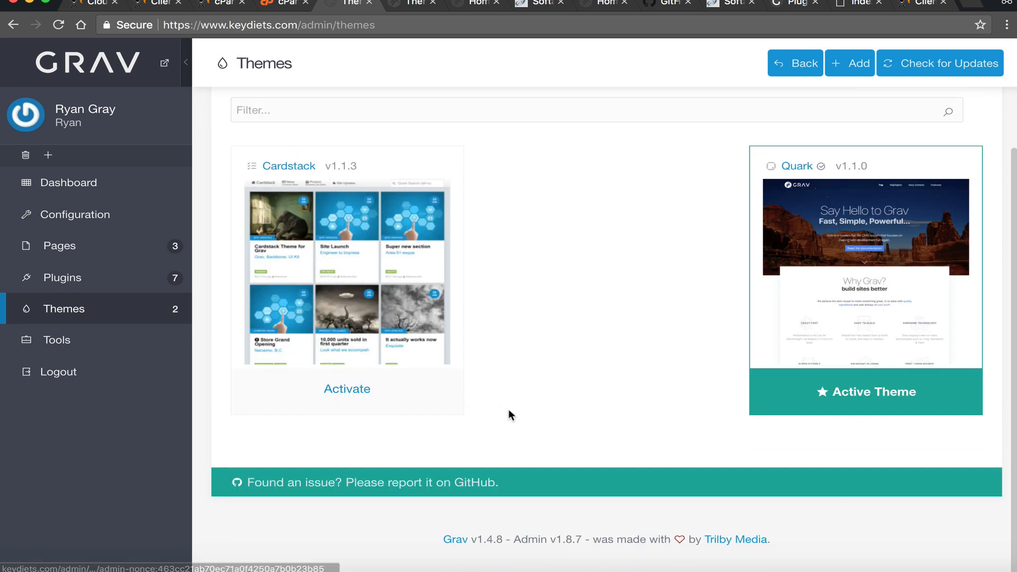
{"action": "scroll", "coordinate": [506, 342], "scroll_direction": "up", "scroll_amount": 2}
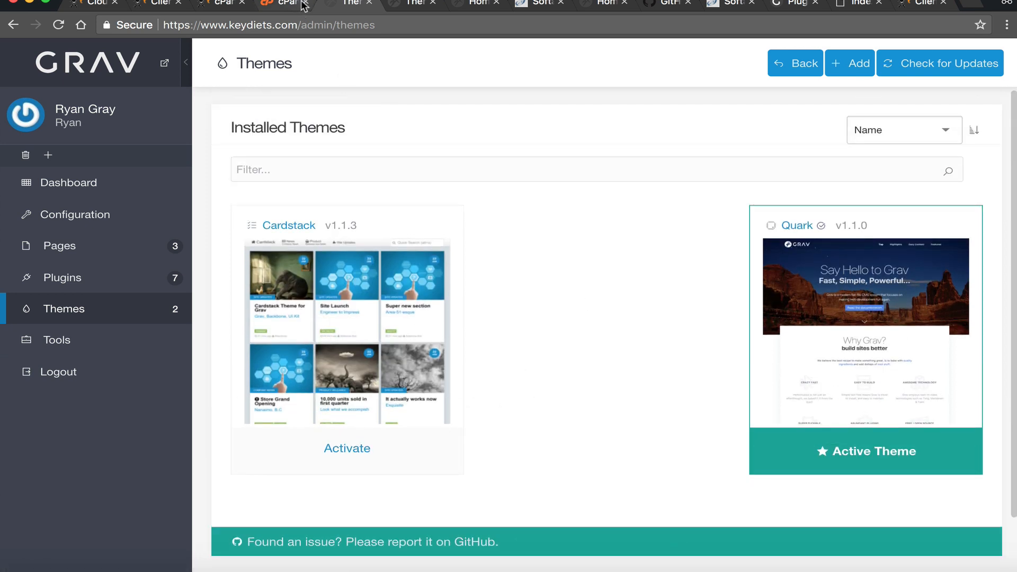
{"action": "left_click", "coordinate": [413, 5]}
- Reload the live keydiets.com home page, then come back to the Themes listing
{"action": "left_click", "coordinate": [480, 6]}
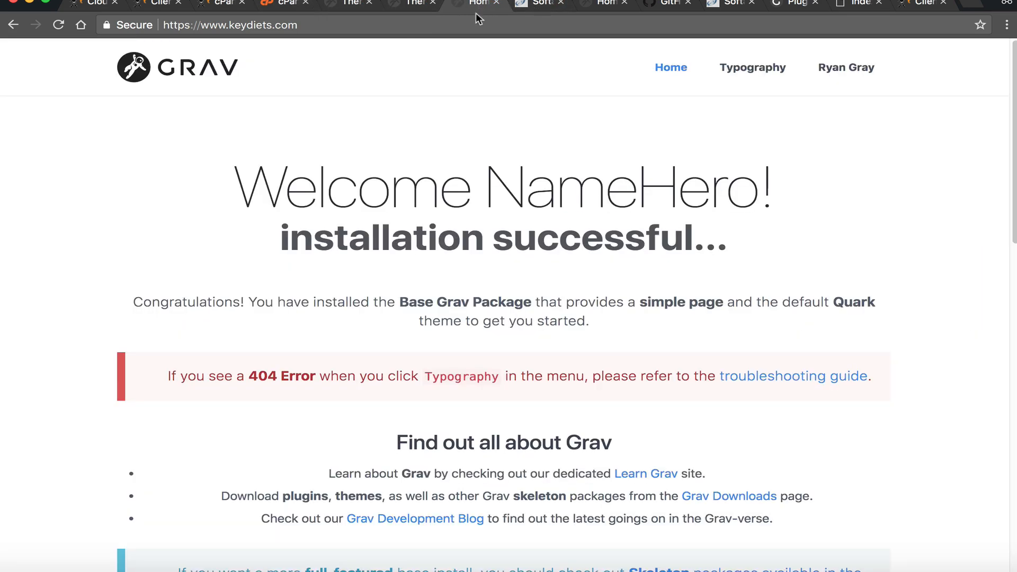
{"action": "left_click", "coordinate": [183, 80]}
{"action": "left_click", "coordinate": [339, 5]}
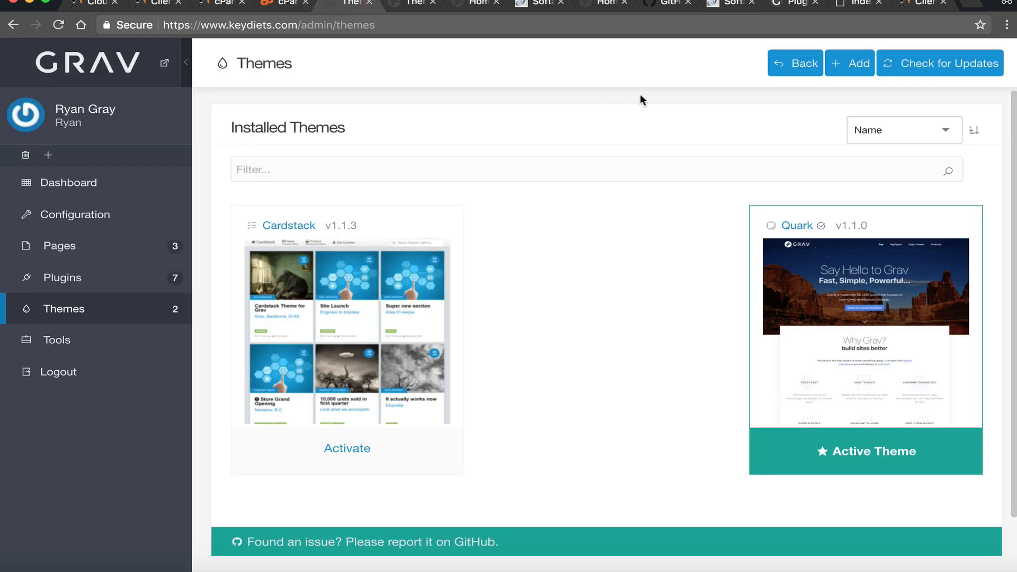